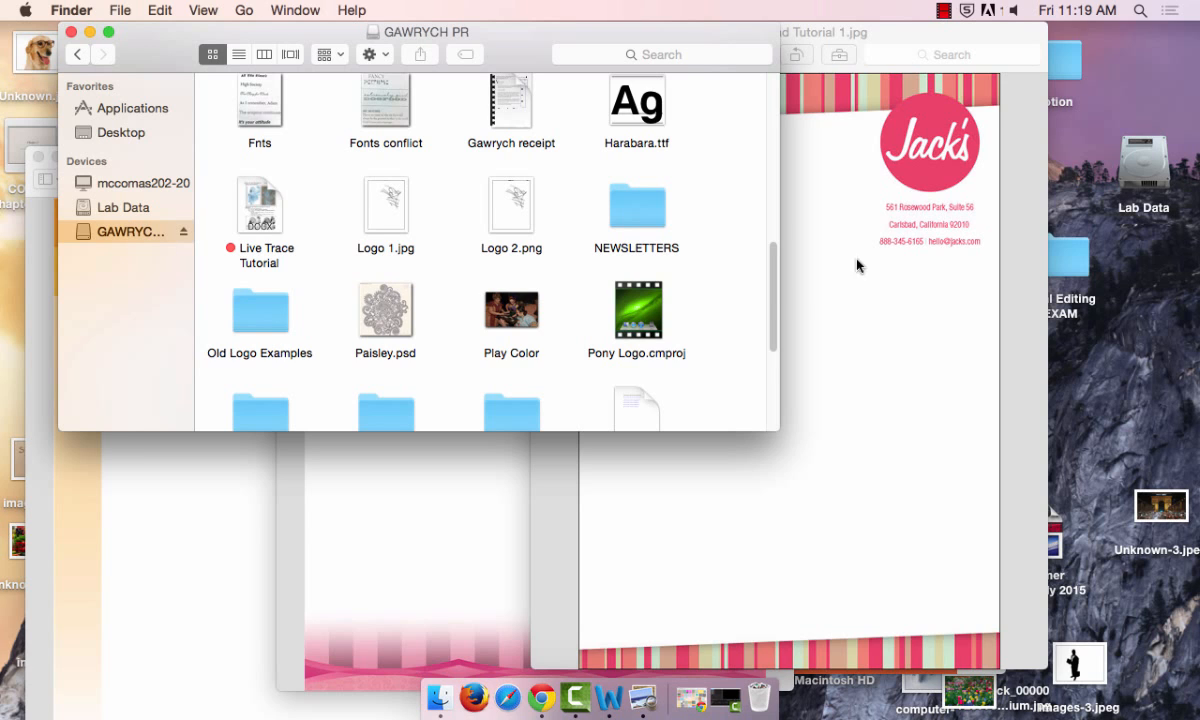
# - Open the Files Tutorial 2015 folder inside Public Relations Production's Letterhead Tutorial-2015 folder and enlarge the window
pyautogui.moveTo(776, 280); pyautogui.dragTo(769, 402)
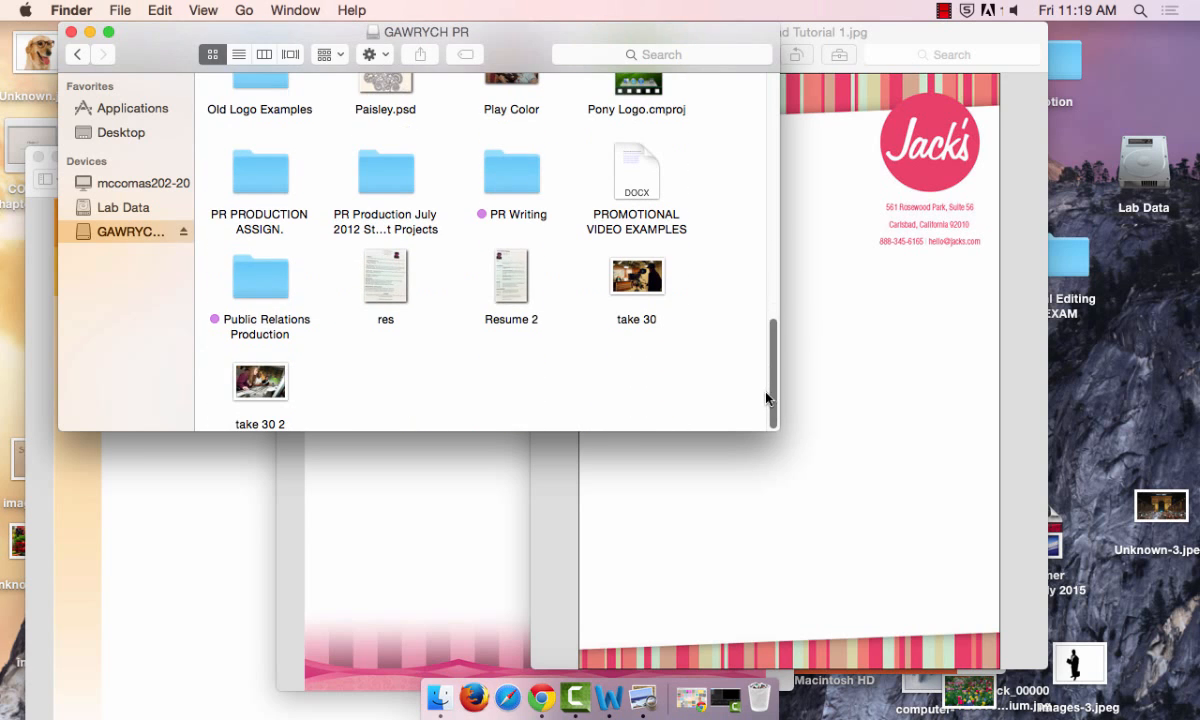
pyautogui.doubleClick(270, 294)
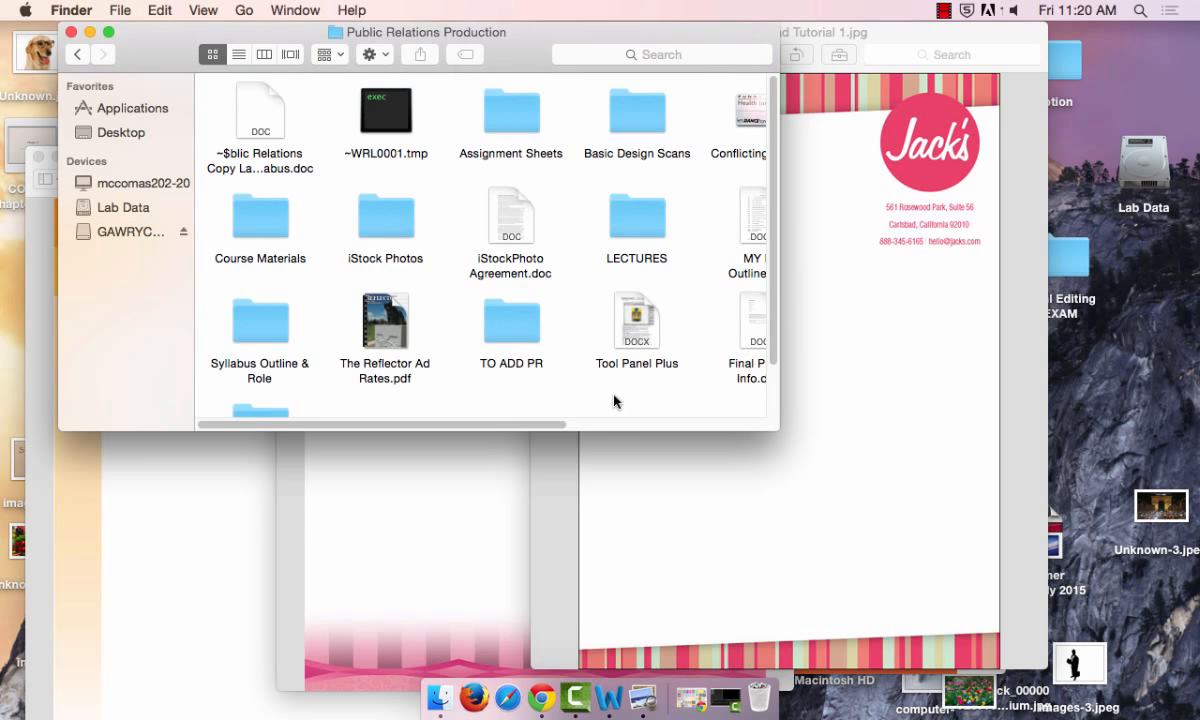
pyautogui.moveTo(770, 428); pyautogui.dragTo(1082, 628)
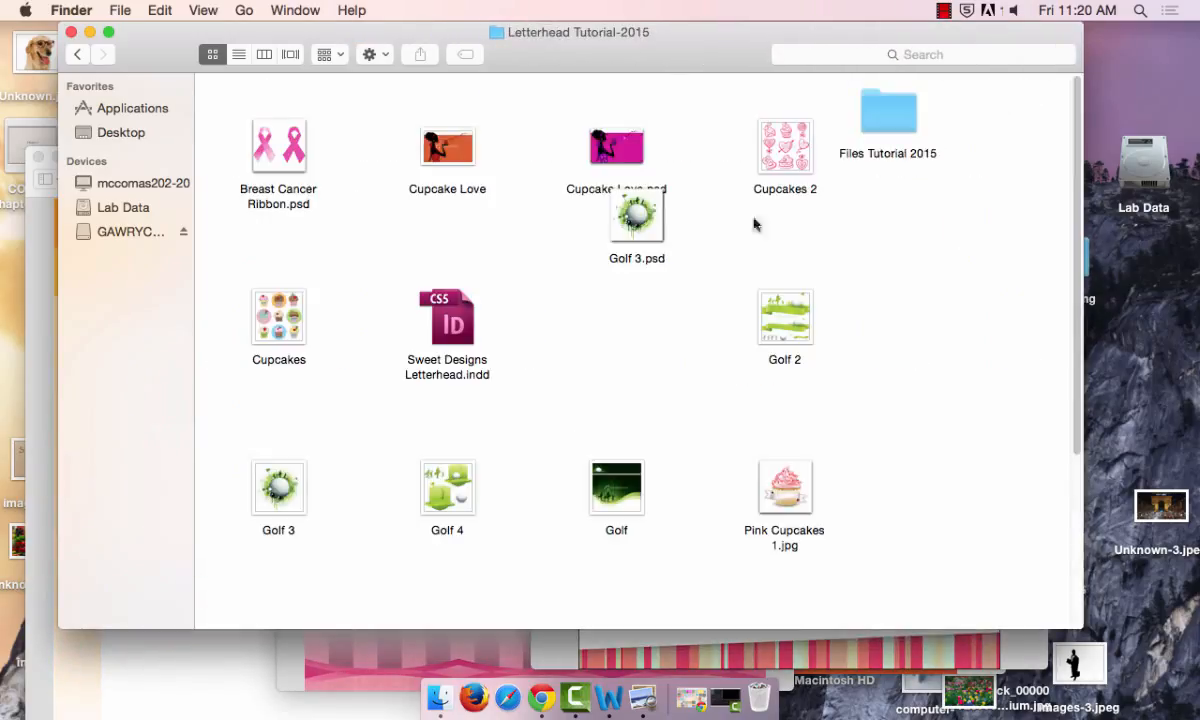
pyautogui.doubleClick(875, 112)
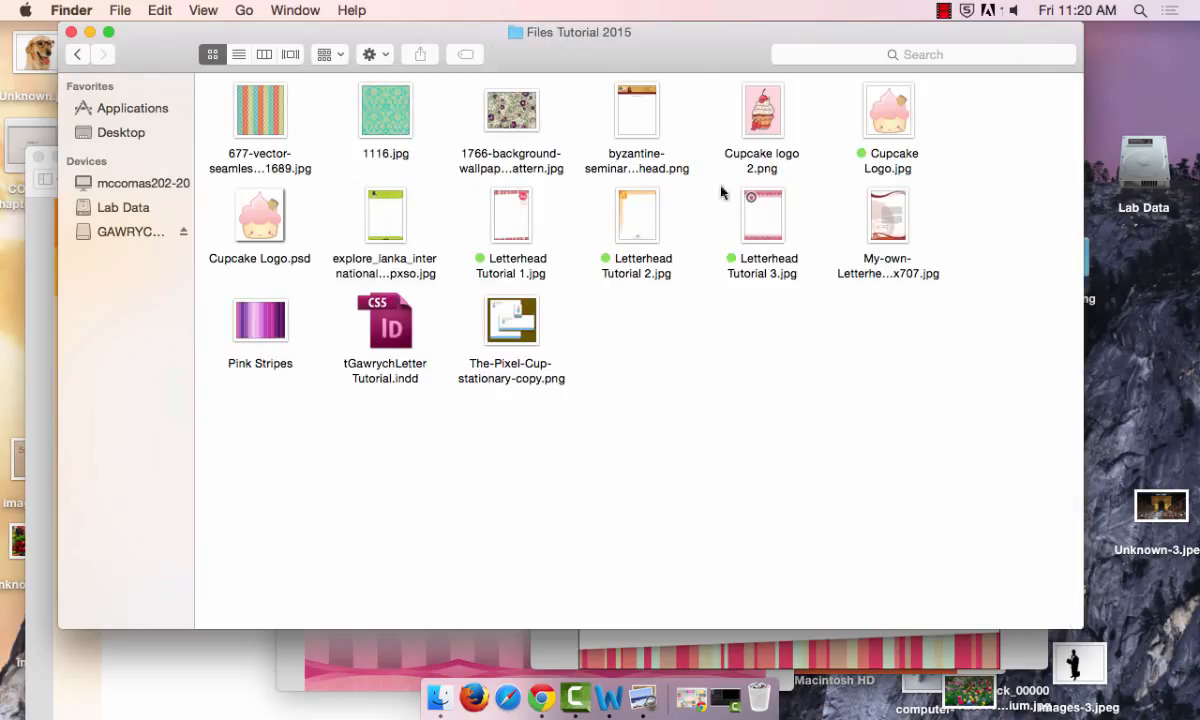
# - Create a new folder in Files Tutorial 2015, named with the designer's first name followed by "letterhead"
pyautogui.click(130, 9)
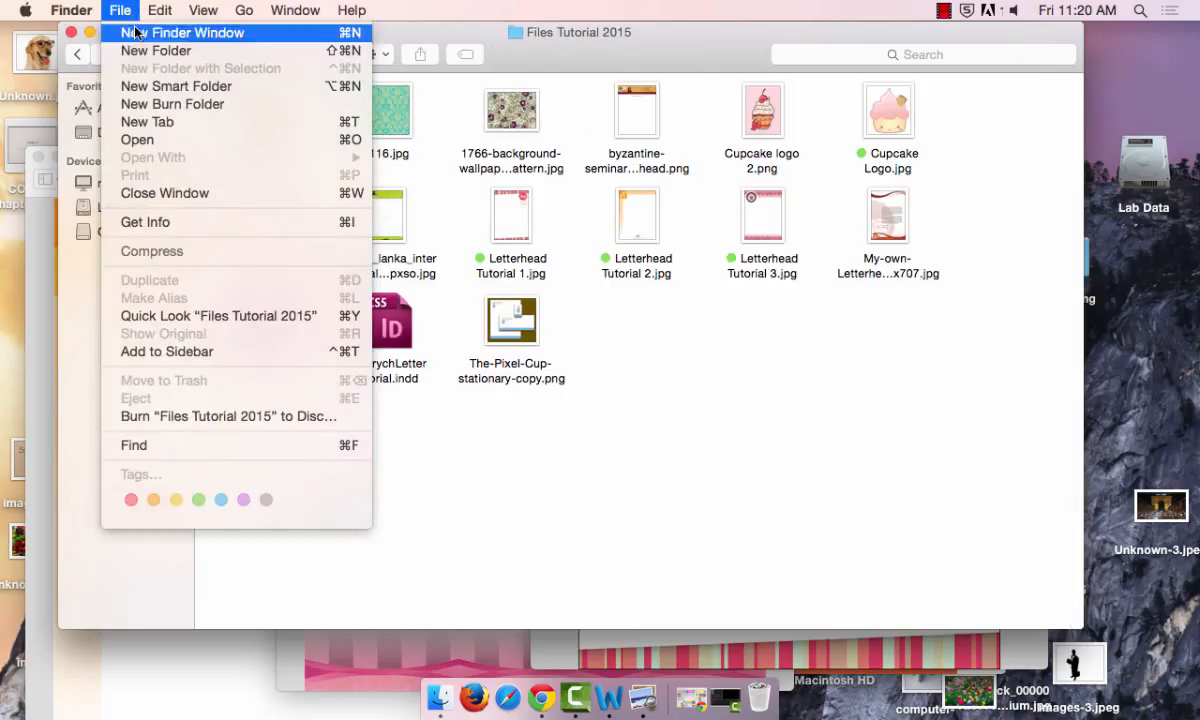
pyautogui.click(135, 58)
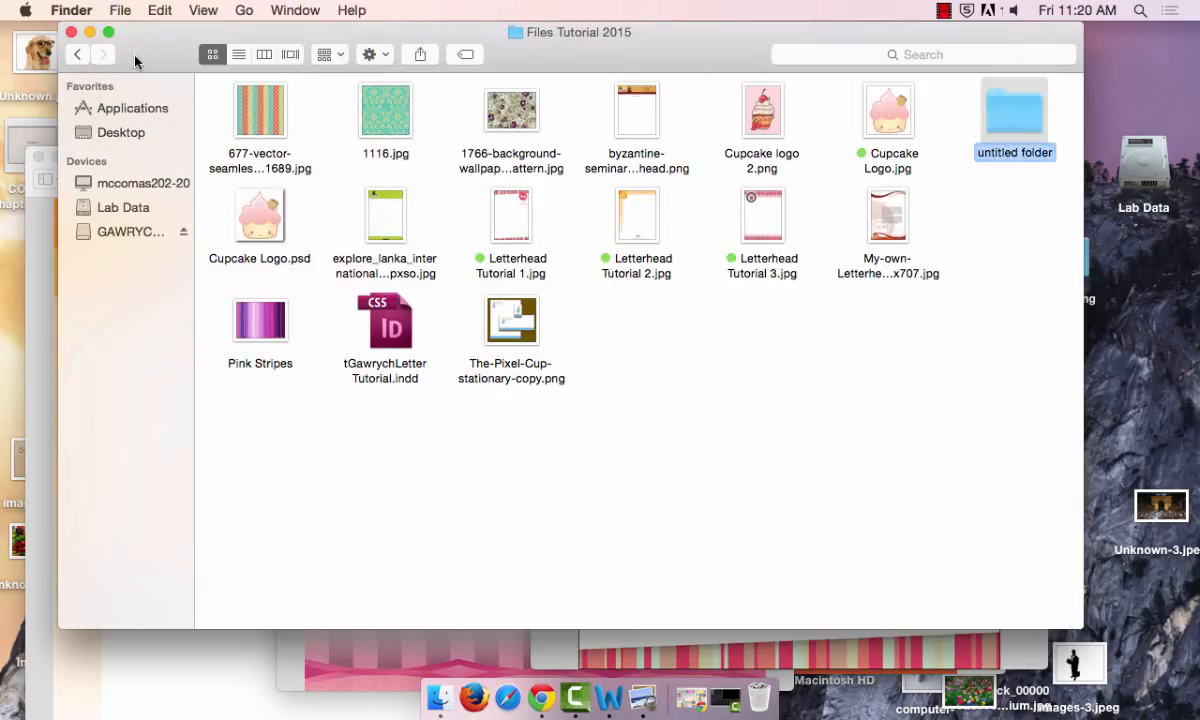
pyautogui.write('teresa letter')
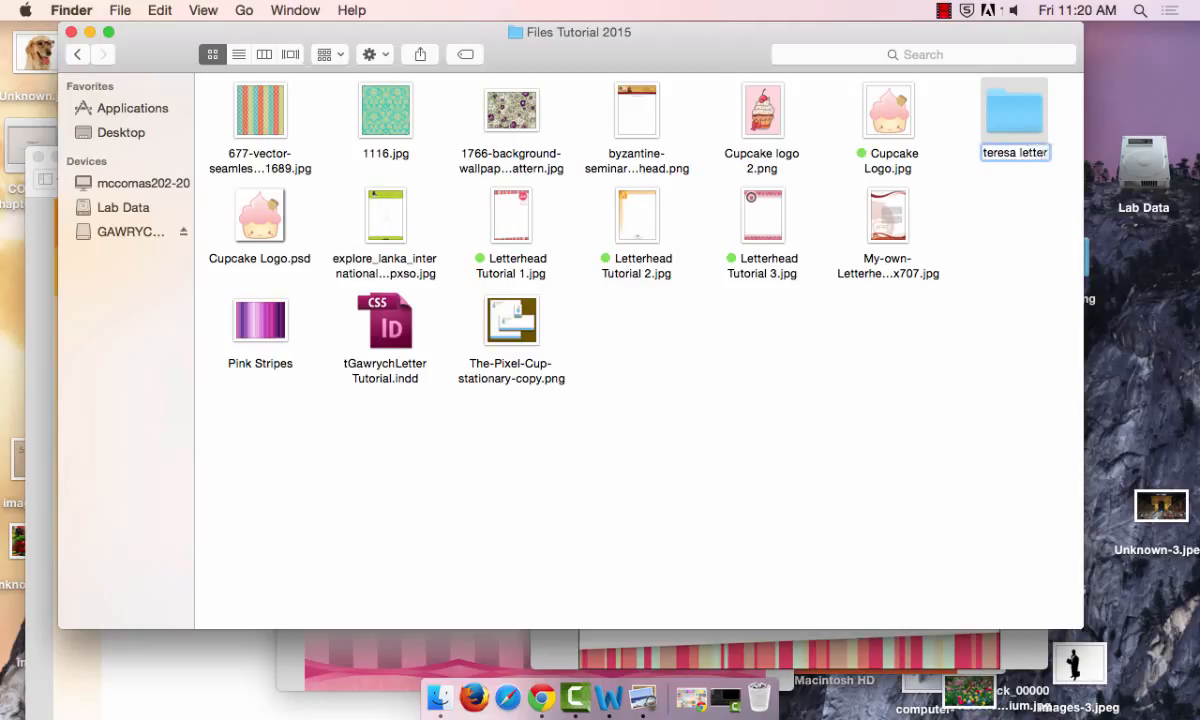
pyautogui.write('head')
pyautogui.press('Return')
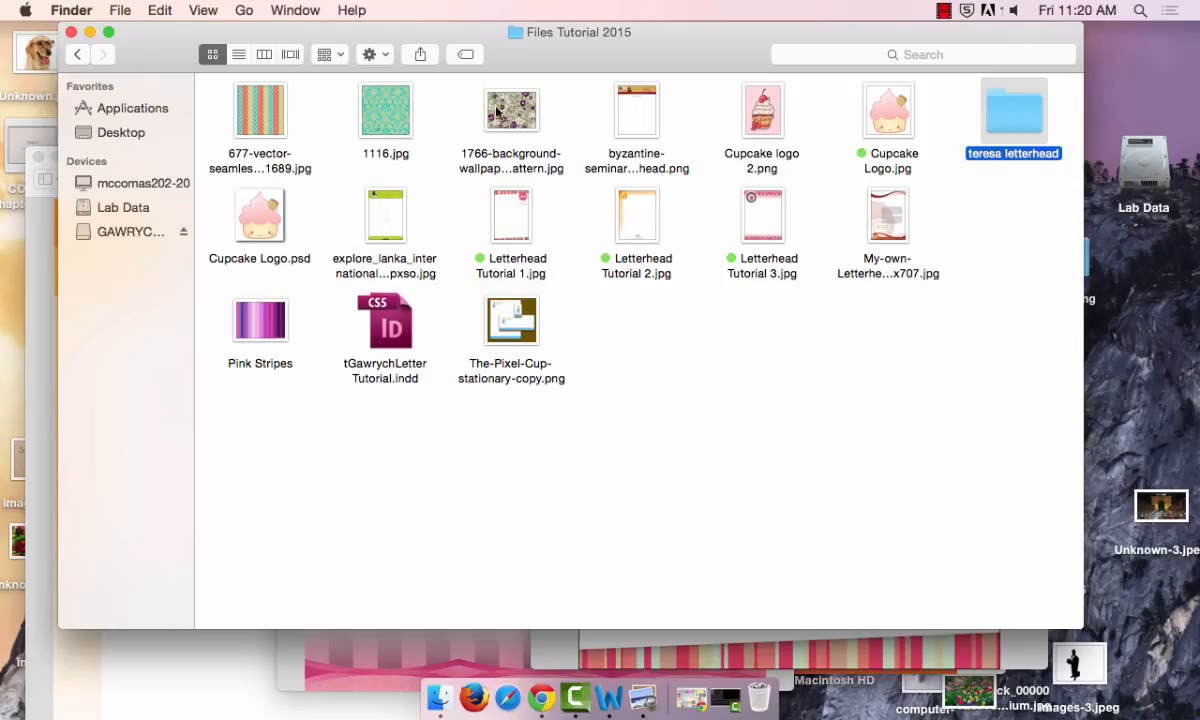
# - Copy the pattern image 1116.jpg into the new letterhead folder
pyautogui.click(388, 122)
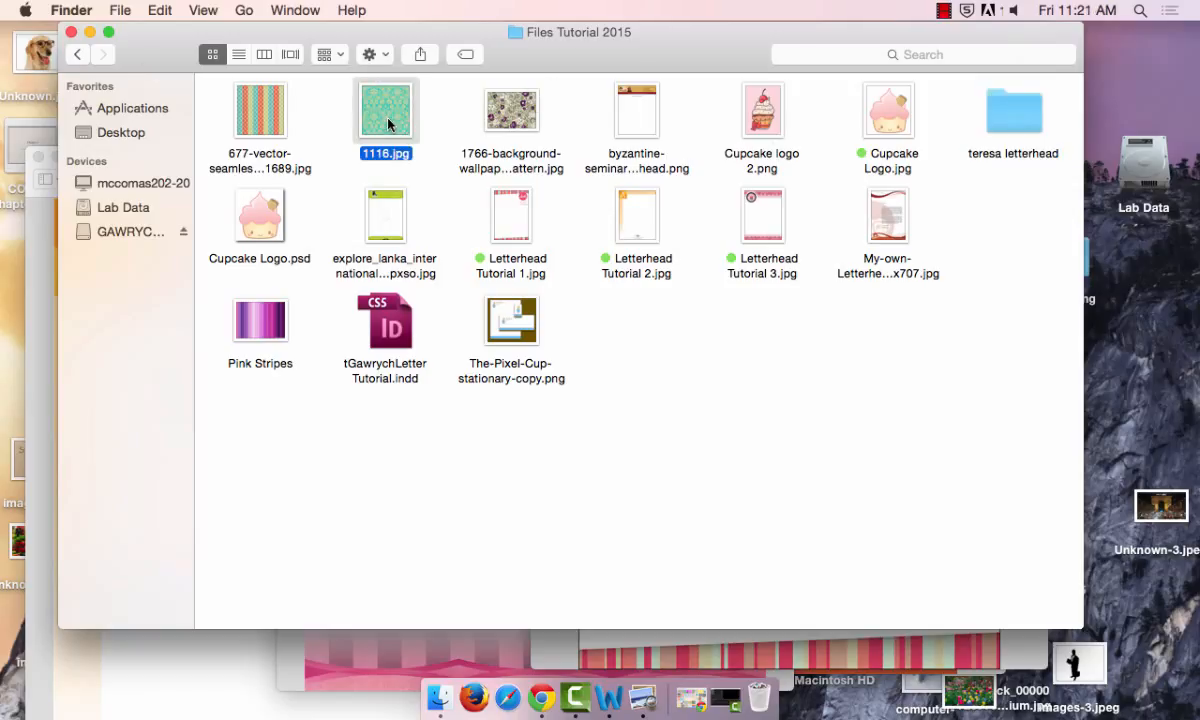
pyautogui.press('super+c')
pyautogui.doubleClick(1030, 120)
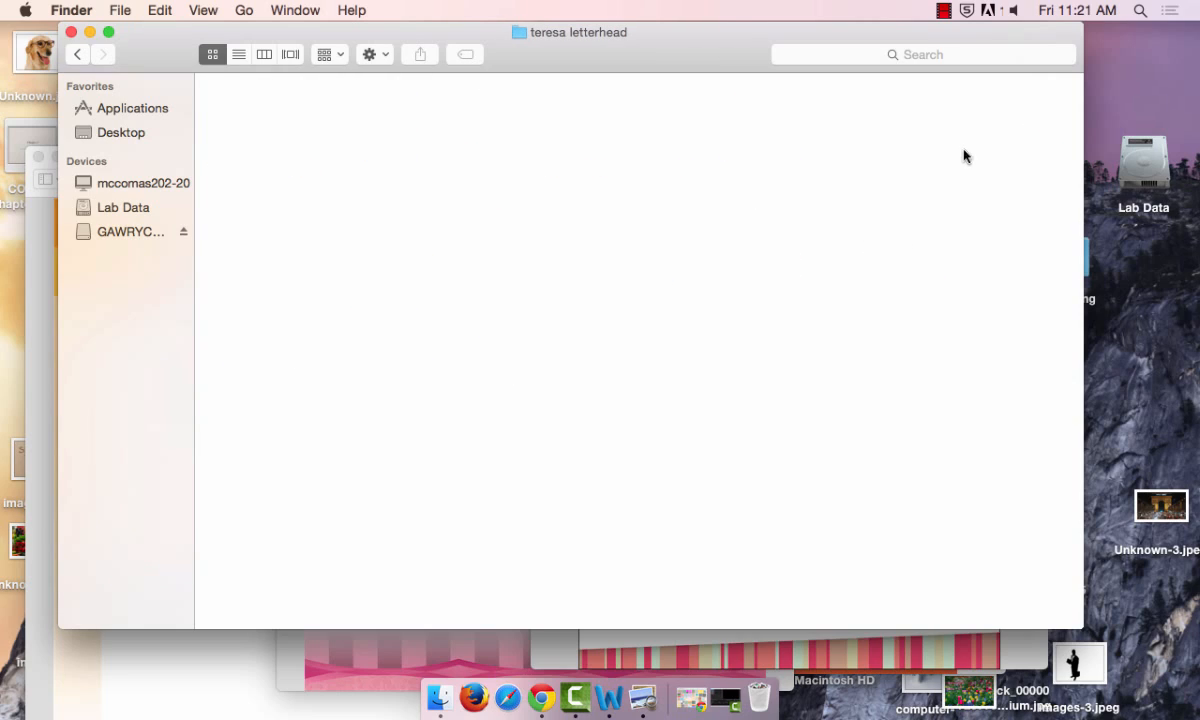
pyautogui.press('super+v')
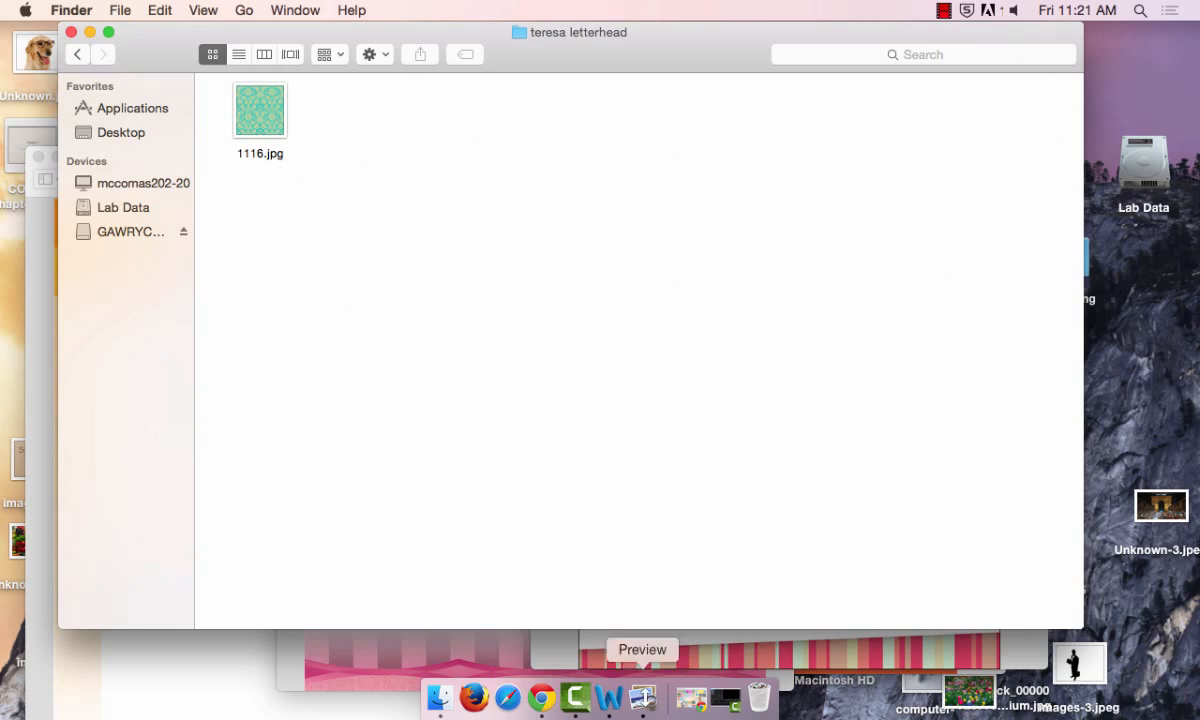
# - Save the multicoloured seamless chevron pattern from the Chrome image search into the letterhead folder
pyautogui.click(690, 700)
pyautogui.click(500, 228)
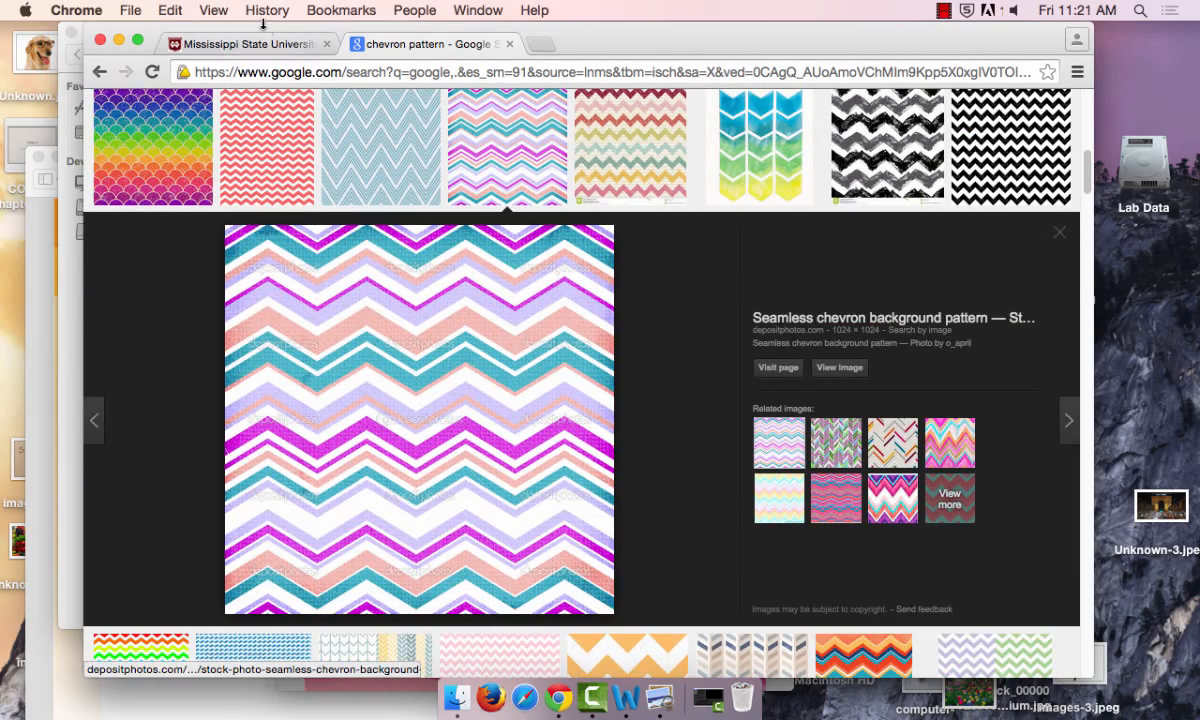
pyautogui.moveTo(315, 38); pyautogui.dragTo(322, 38)
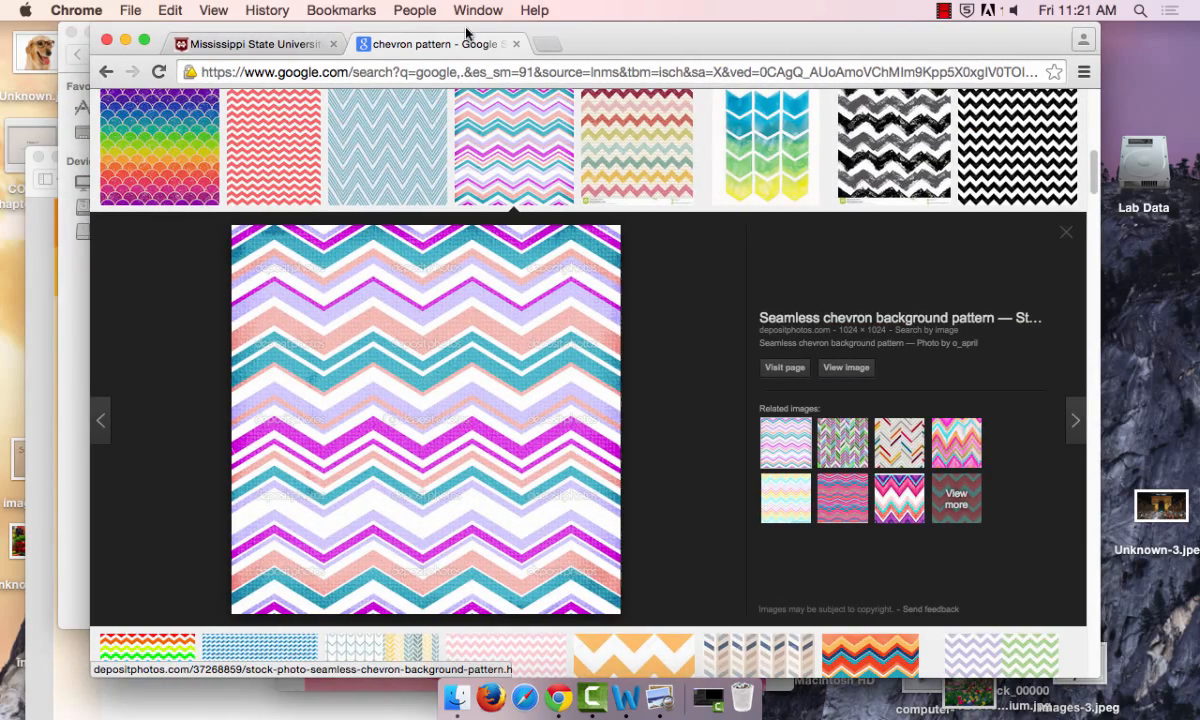
pyautogui.moveTo(466, 28); pyautogui.dragTo(715, 47)
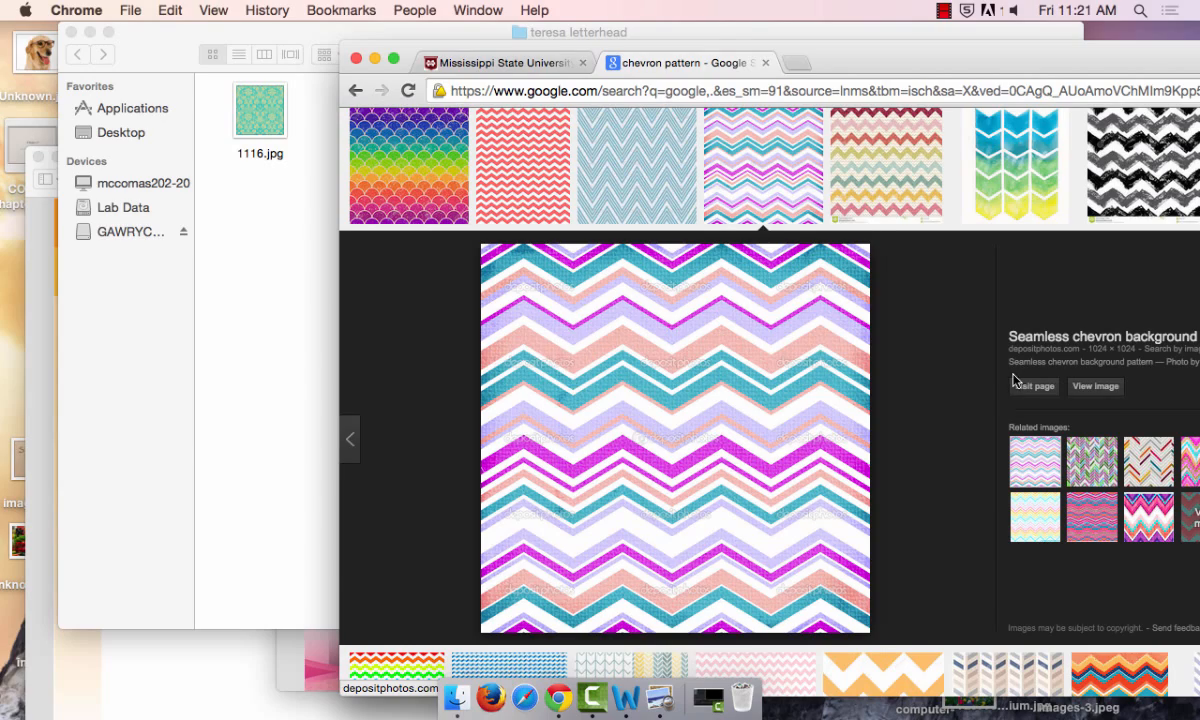
pyautogui.moveTo(659, 377); pyautogui.dragTo(297, 279)
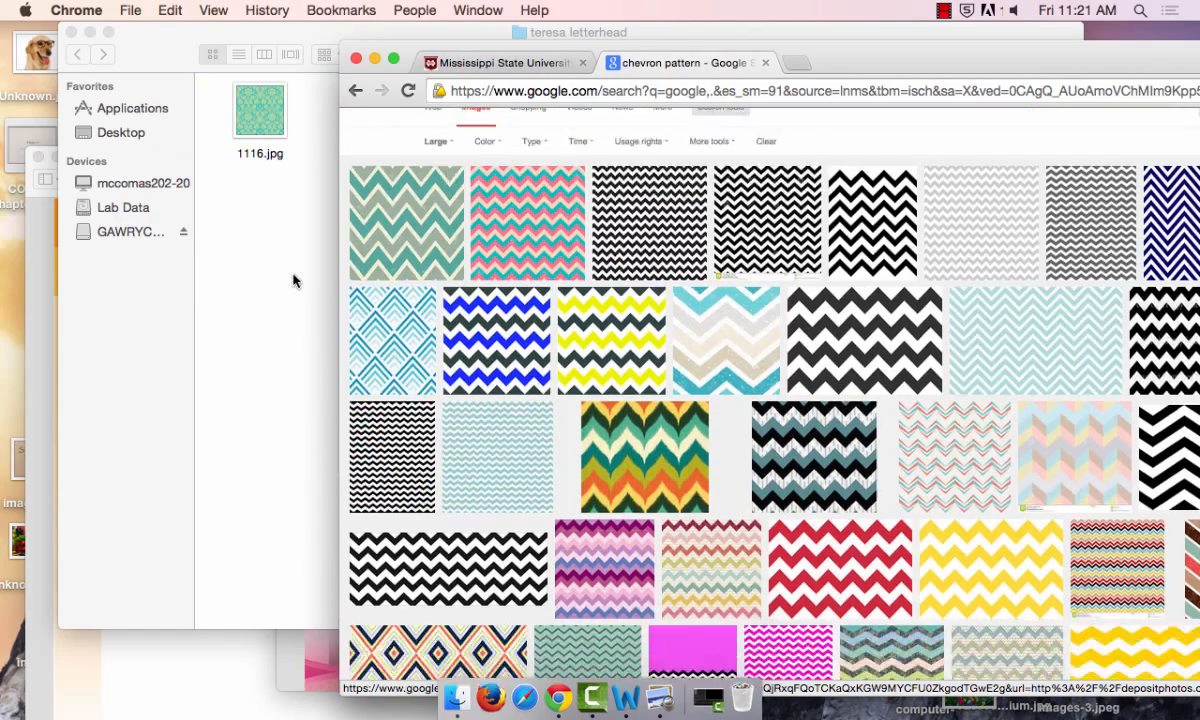
pyautogui.click(280, 328)
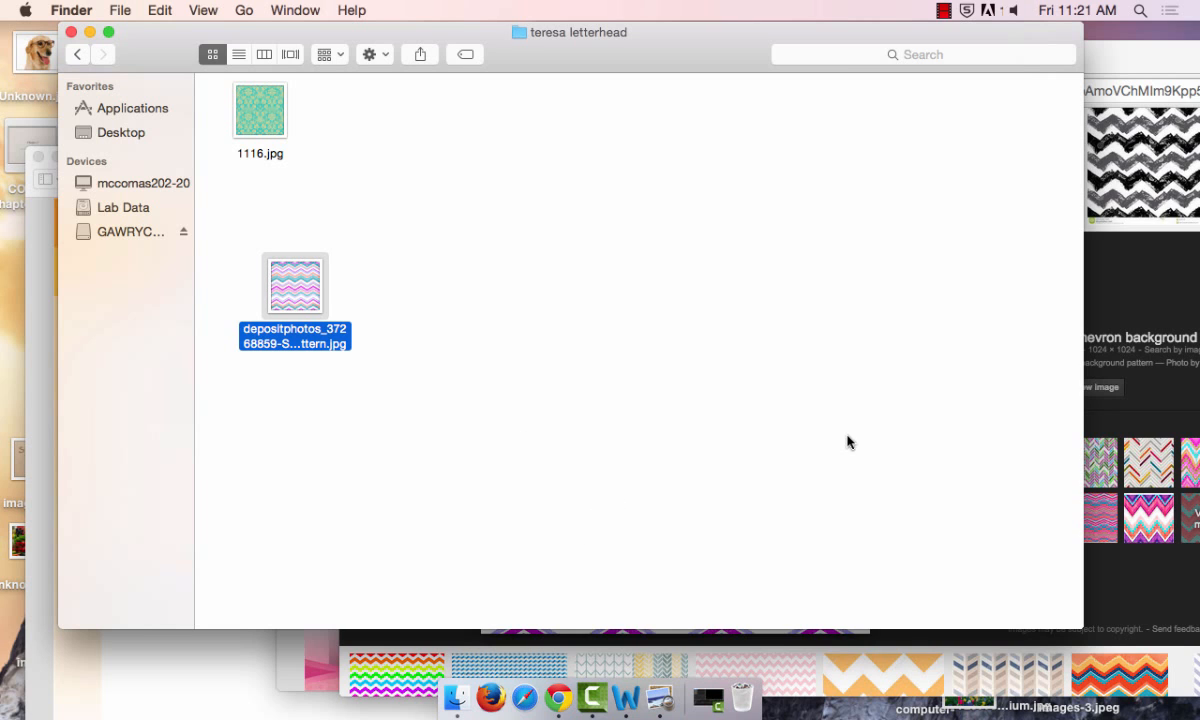
# - Close the chevron pattern search tab, minimize the browser window and return to the letterhead folder
pyautogui.click(1135, 293)
pyautogui.moveTo(995, 62); pyautogui.dragTo(800, 47)
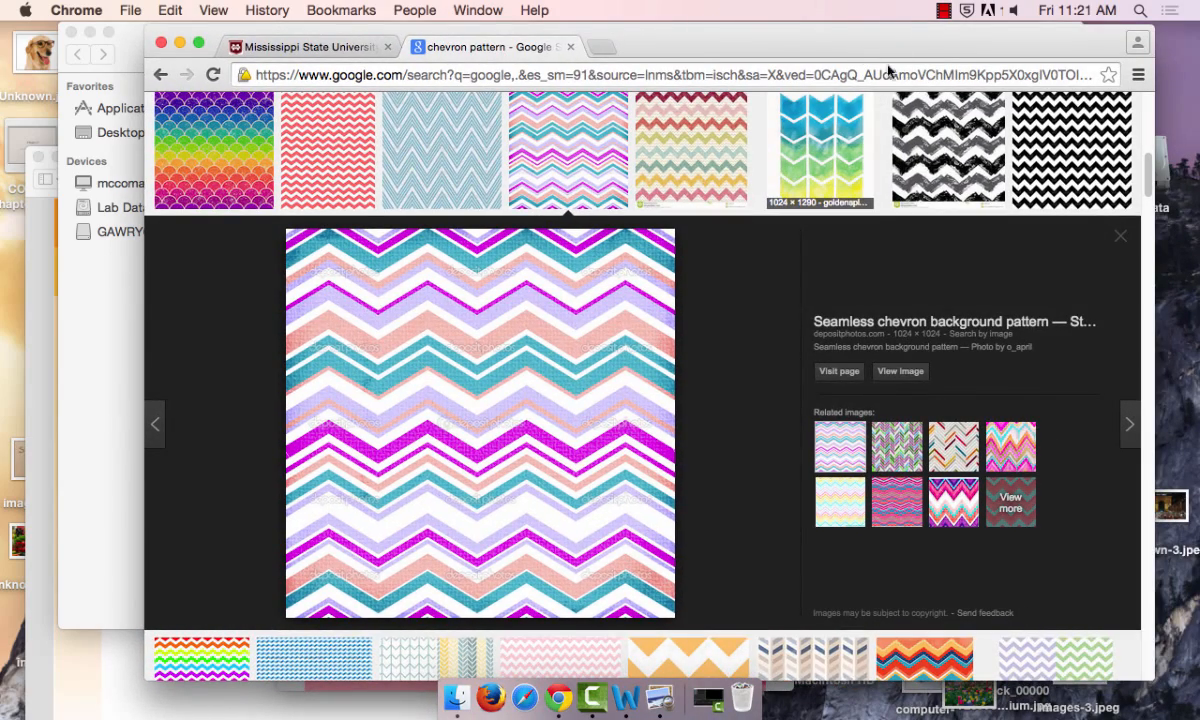
pyautogui.click(570, 47)
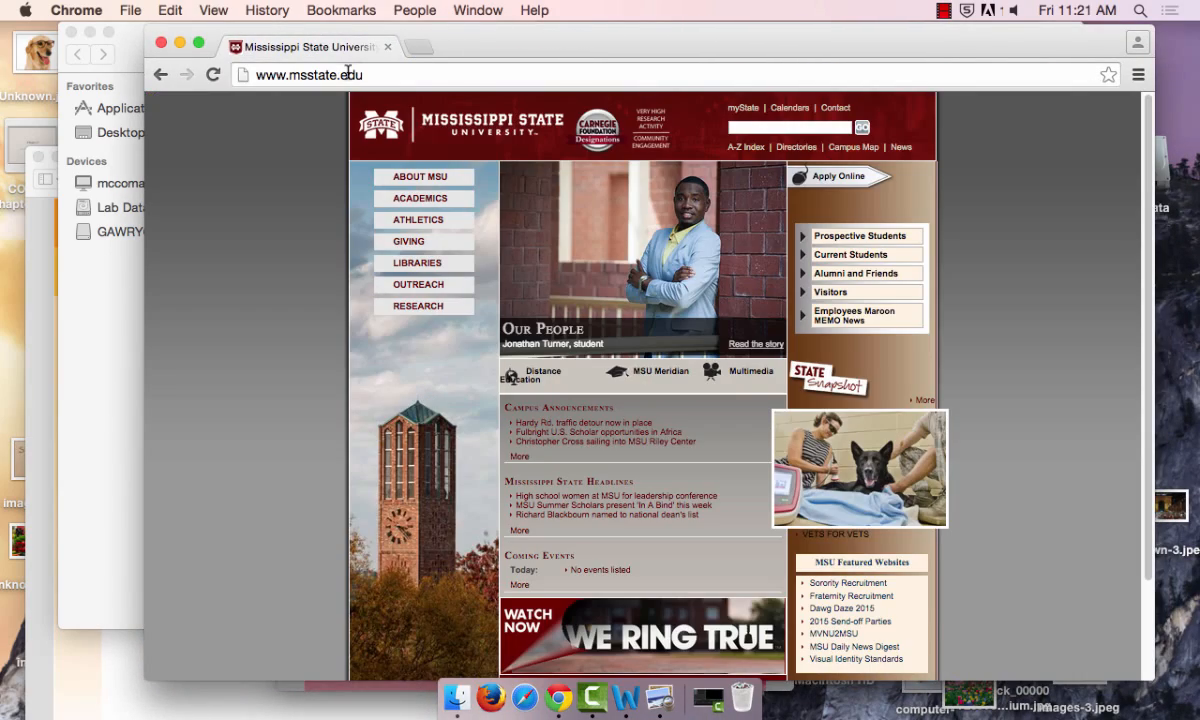
pyautogui.click(162, 43)
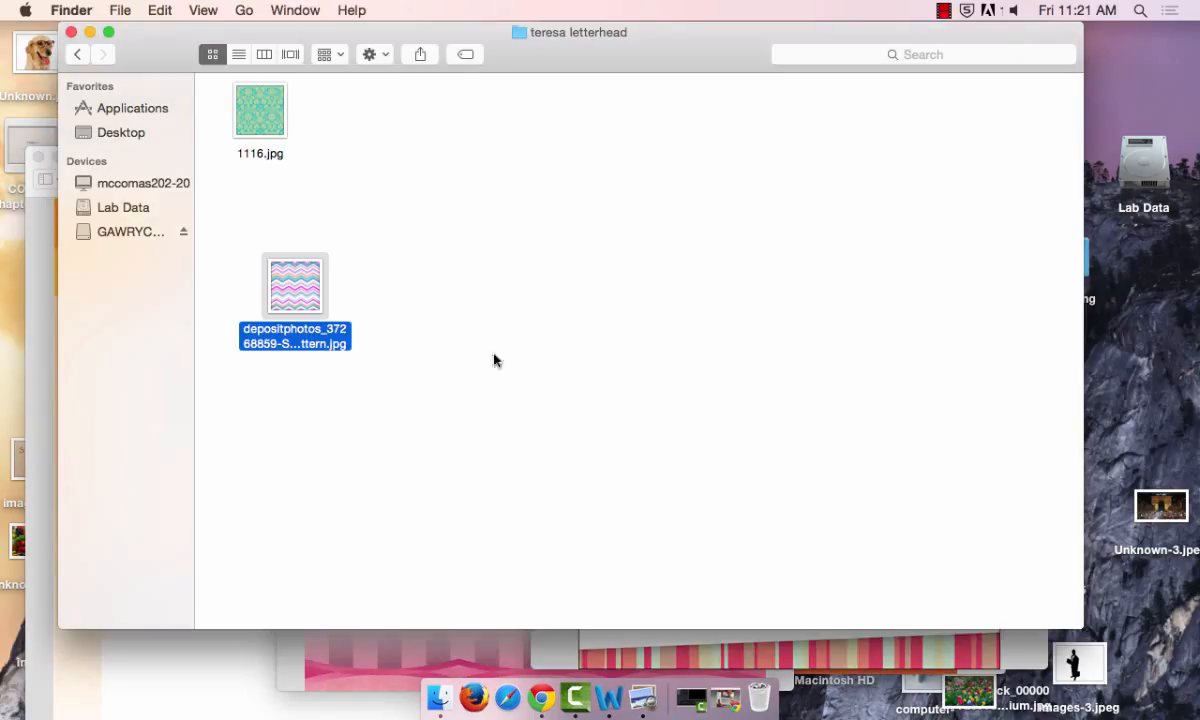
pyautogui.click(643, 645)
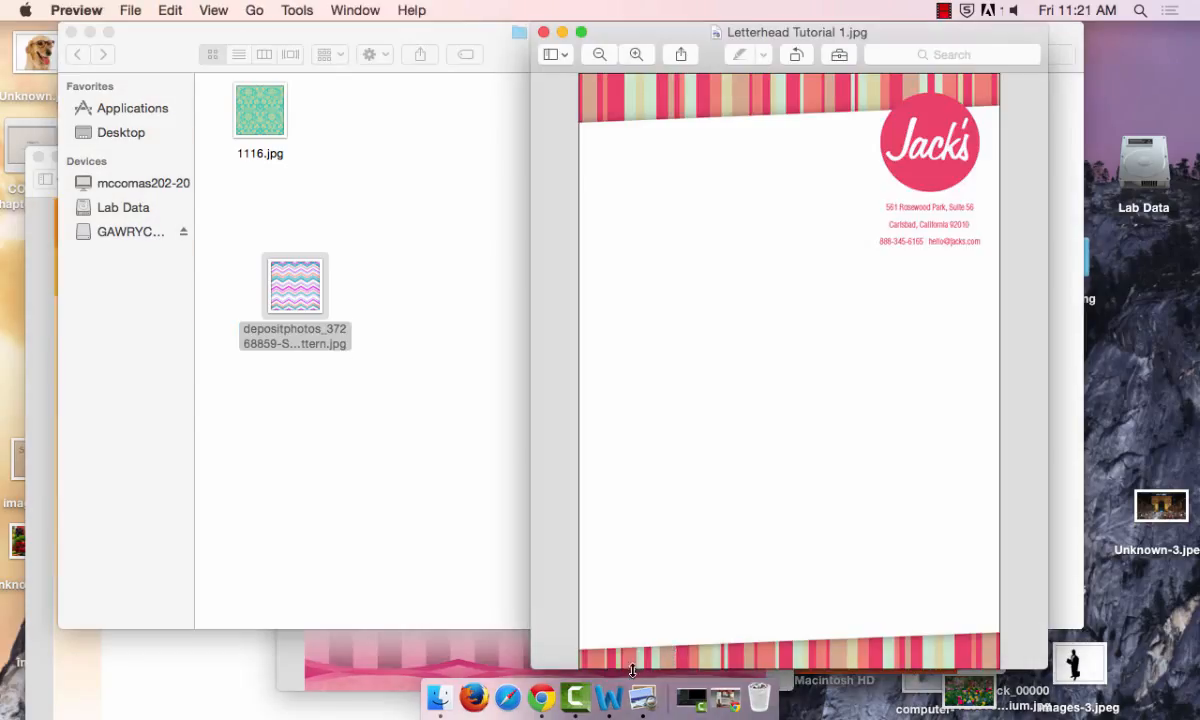
pyautogui.click(438, 697)
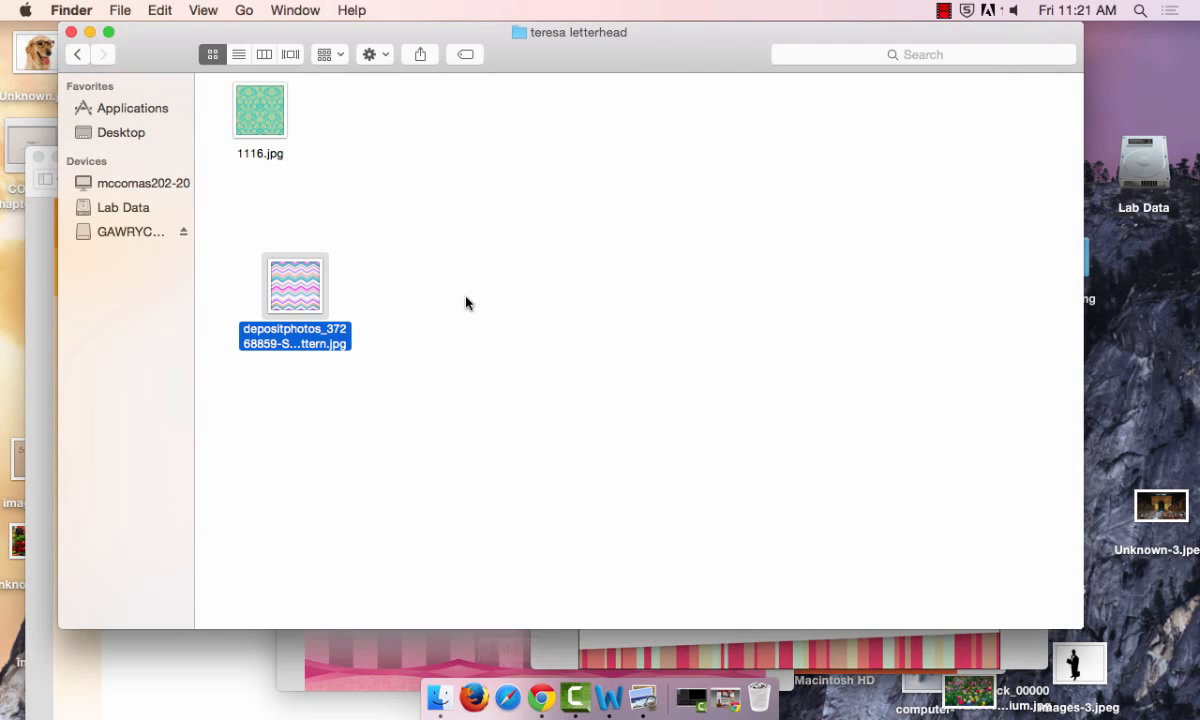
# - Launch Adobe InDesign CS5 from the Applications folder and dock the floating Gradient panel beneath Swatches
pyautogui.click(128, 108)
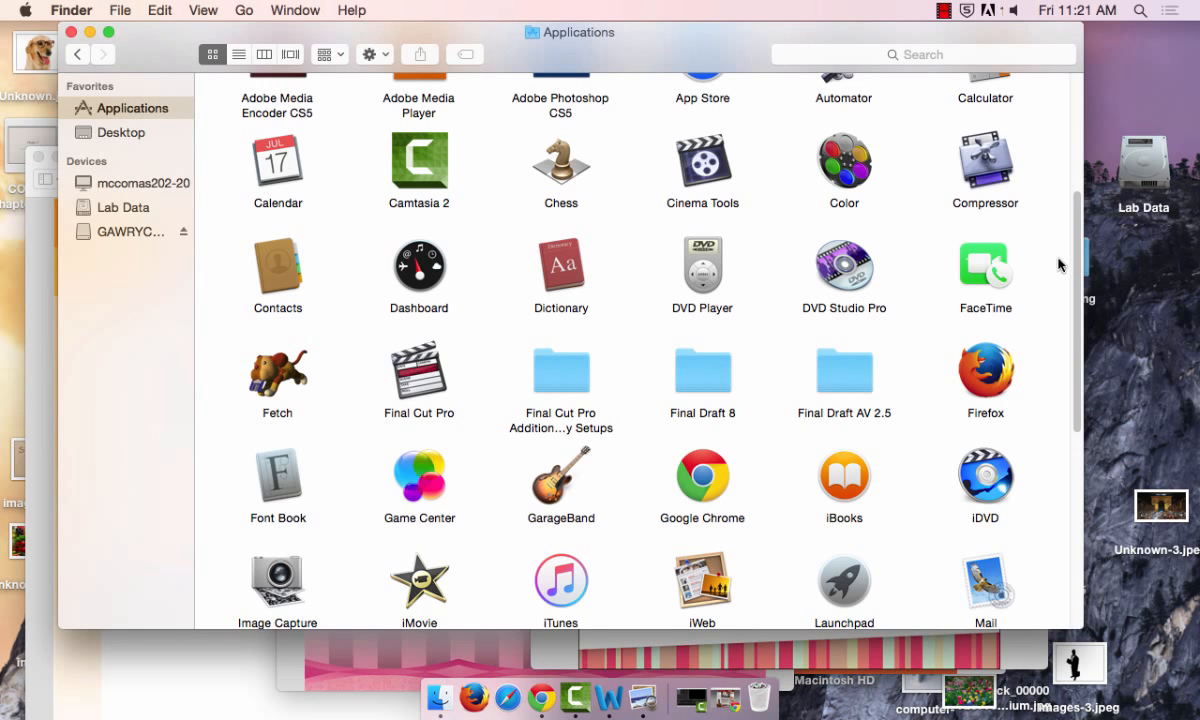
pyautogui.scroll(5, 1065, 280)
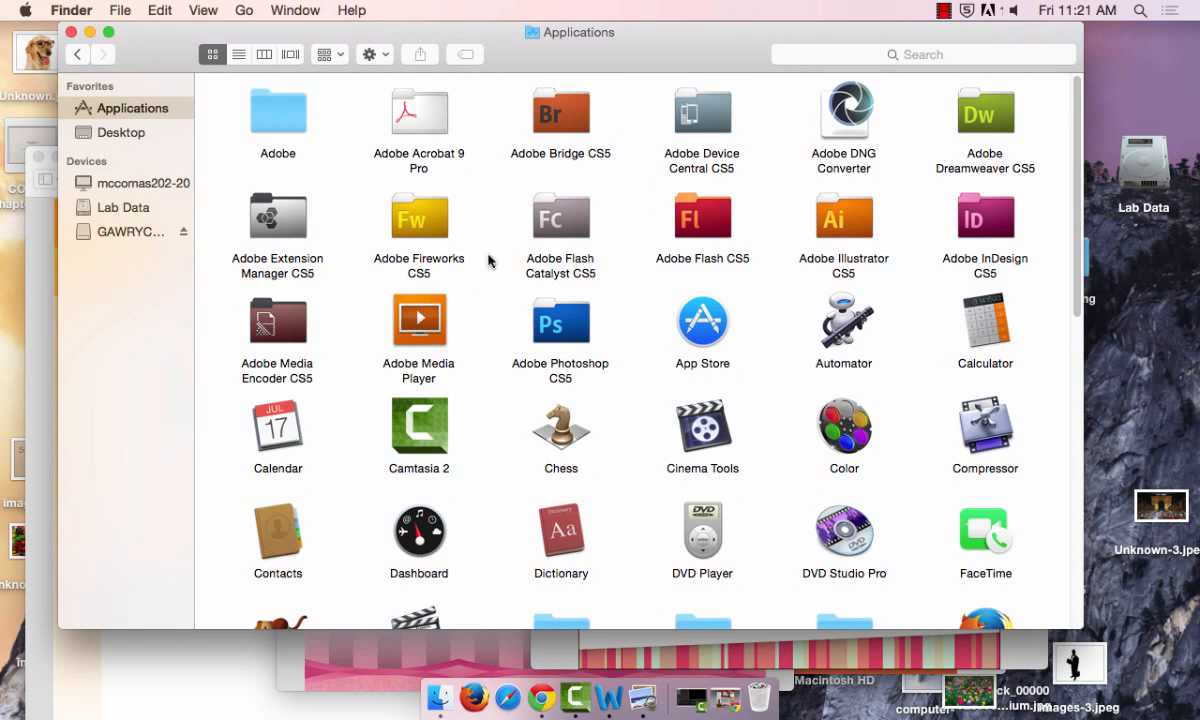
pyautogui.doubleClick(985, 218)
pyautogui.doubleClick(268, 126)
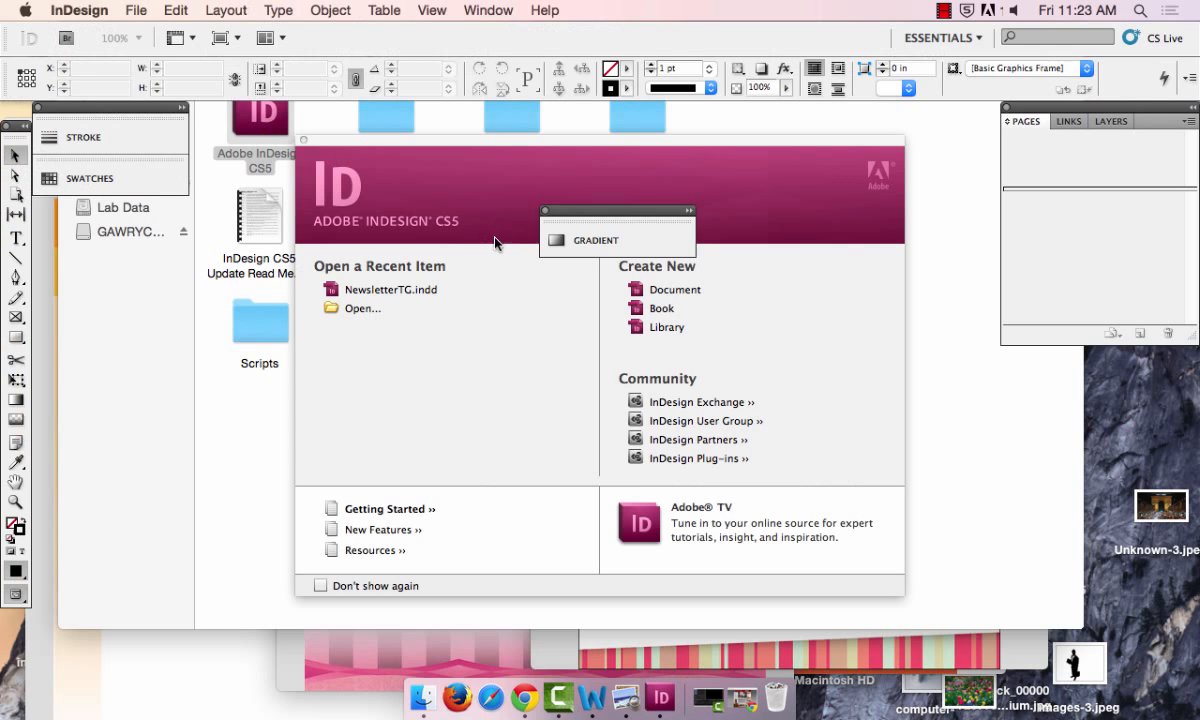
pyautogui.moveTo(560, 210); pyautogui.dragTo(68, 195)
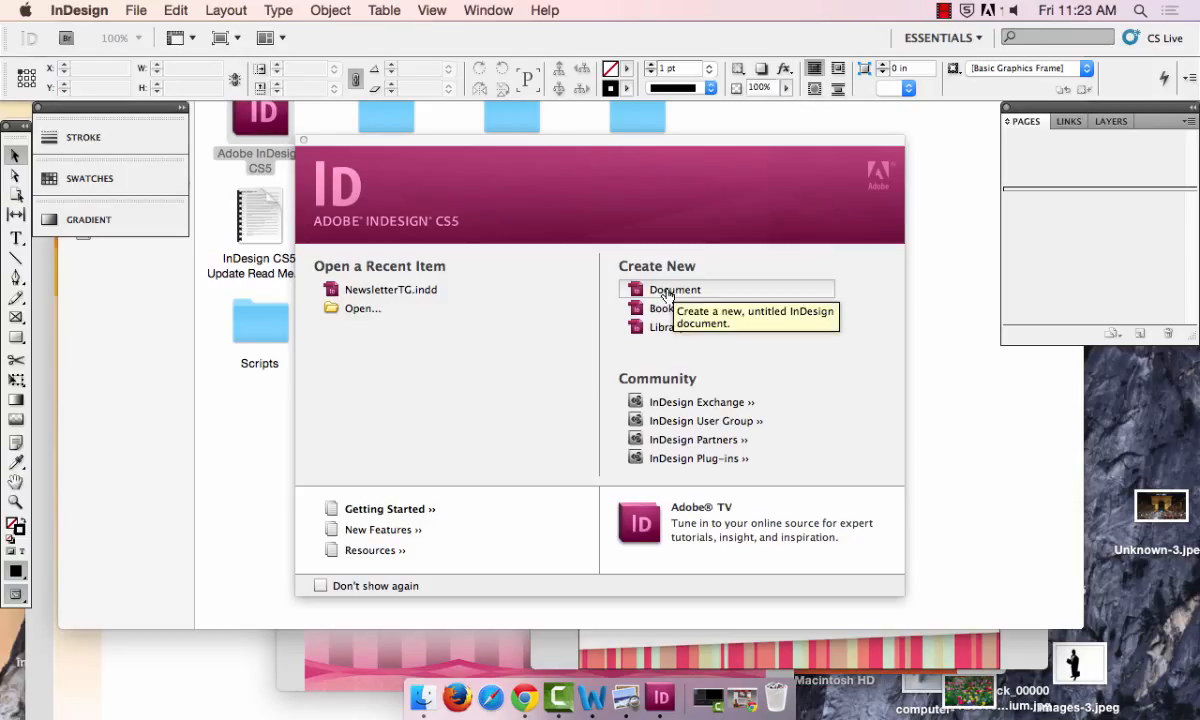
# - Create a new one-page Letter-size portrait print document with five columns and 0.5 in margins
pyautogui.click(667, 292)
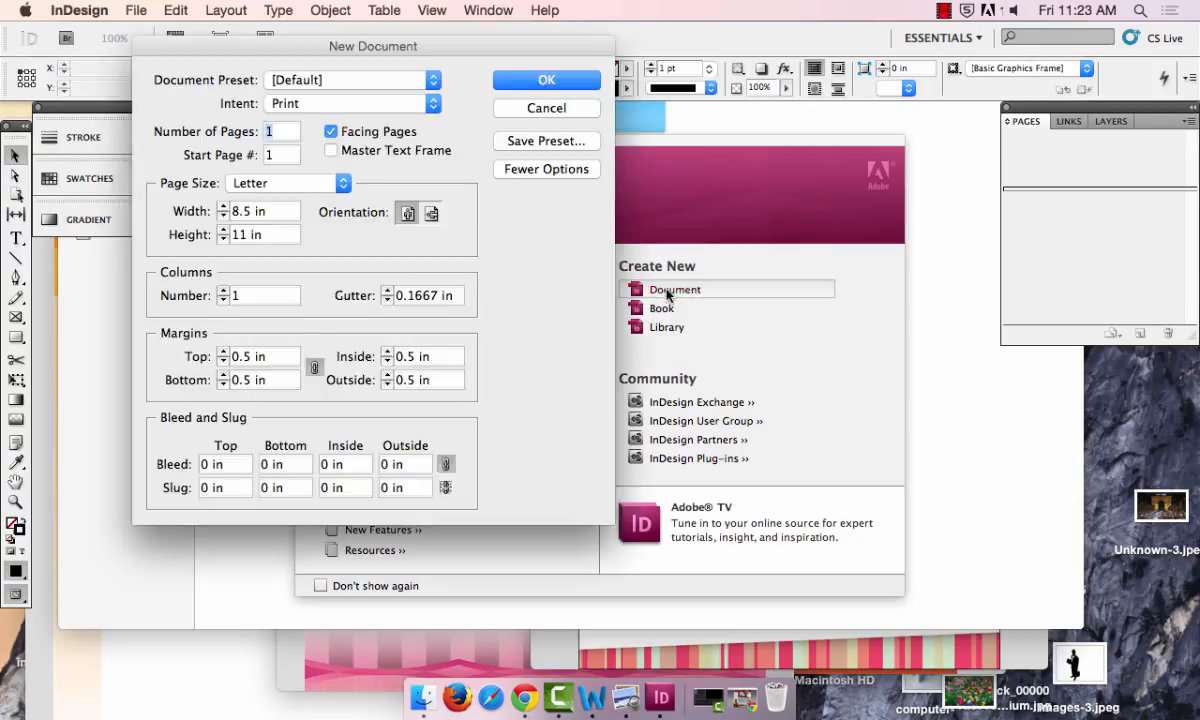
pyautogui.click(142, 12)
pyautogui.moveTo(172, 38)
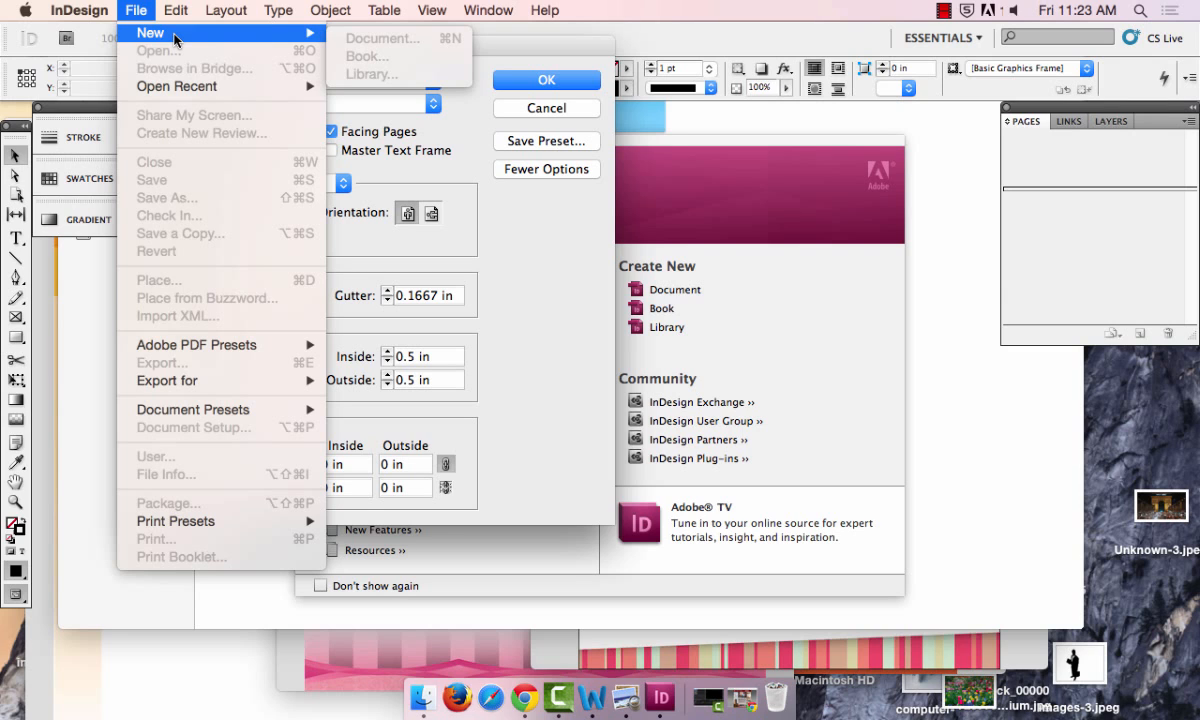
pyautogui.click(180, 9)
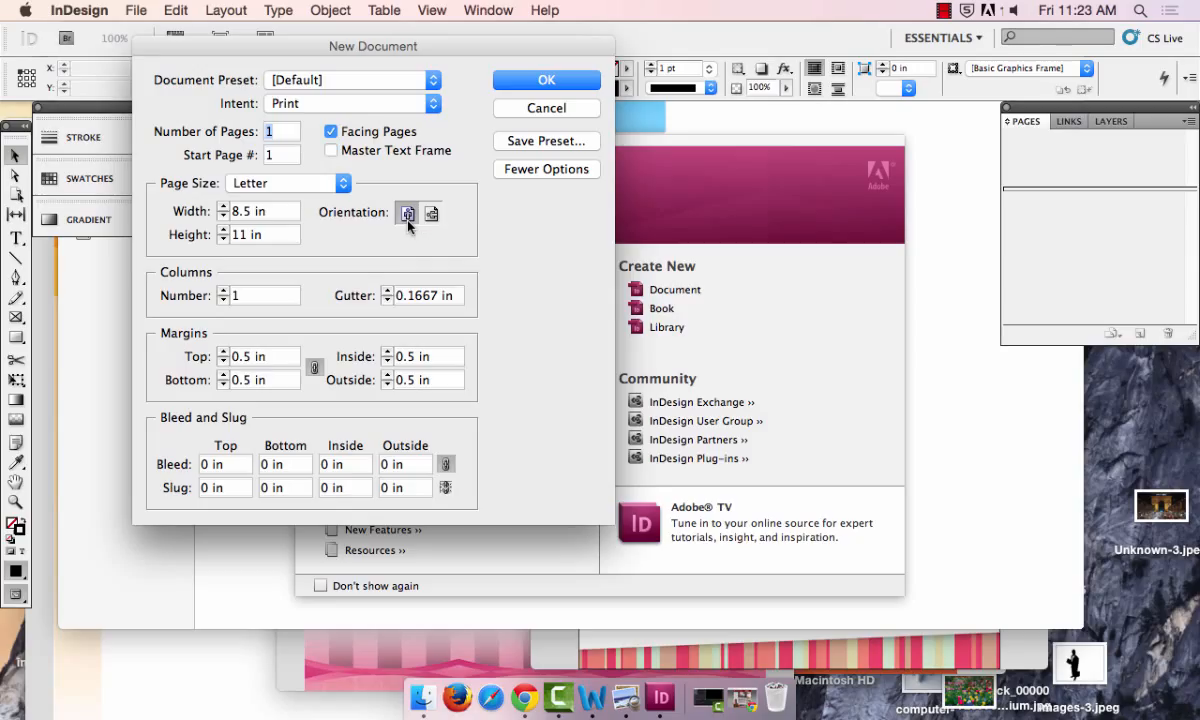
pyautogui.click(223, 291)
pyautogui.doubleClick(223, 291)
pyautogui.click(223, 291)
pyautogui.click(566, 85)
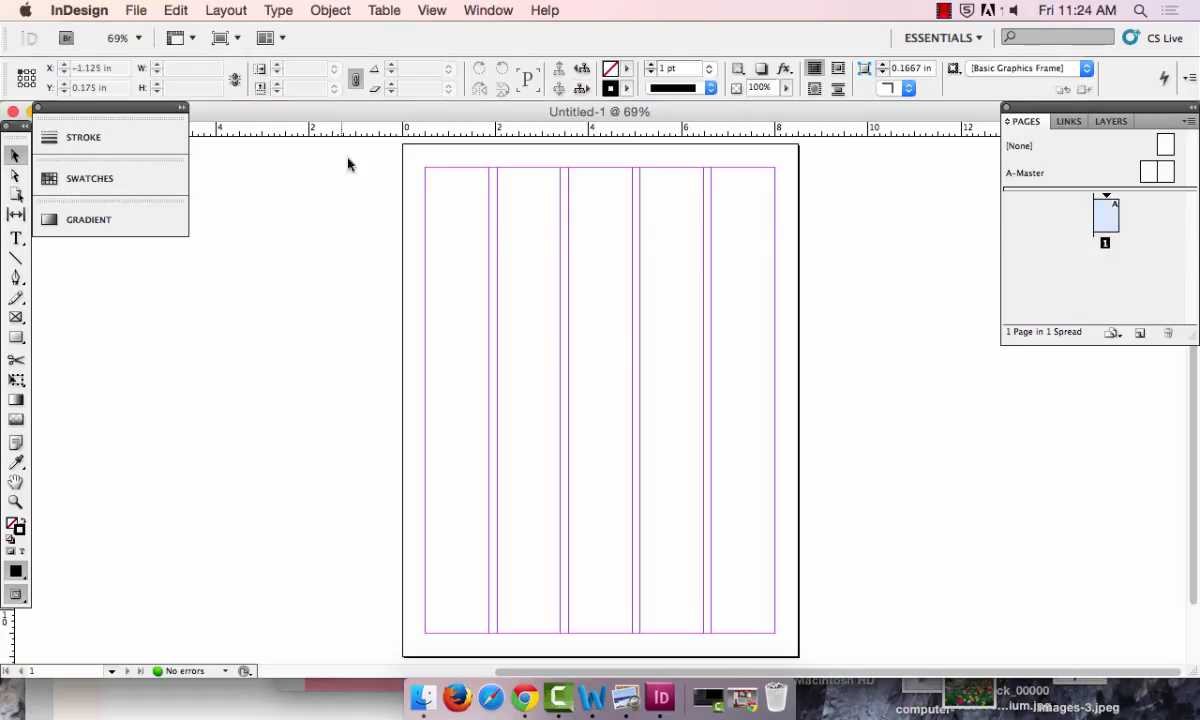
# - Move the Stroke, Swatches and Gradient panel group directly beneath the Pages panel
pyautogui.moveTo(150, 107)
pyautogui.mouseDown()
pyautogui.moveTo(1040, 288)
pyautogui.moveTo(1082, 369)
pyautogui.moveTo(995, 321)
pyautogui.mouseUp()
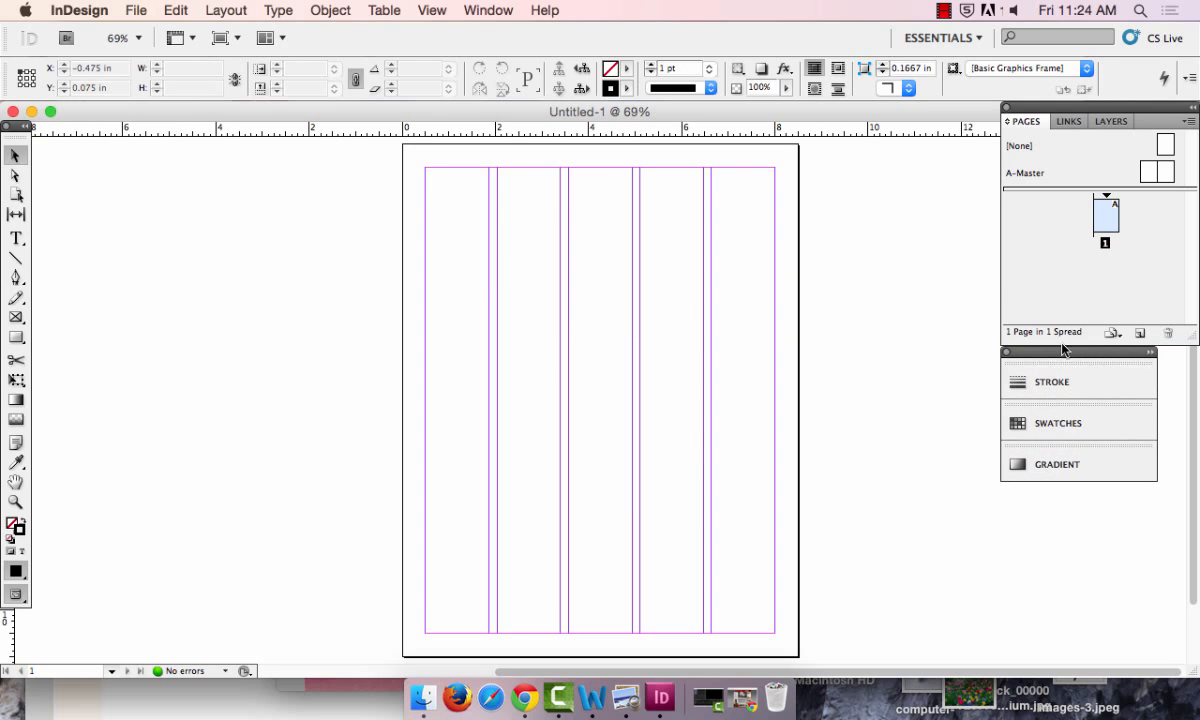
# - Try the Typography workspace and switch back to Essentials
pyautogui.click(955, 40)
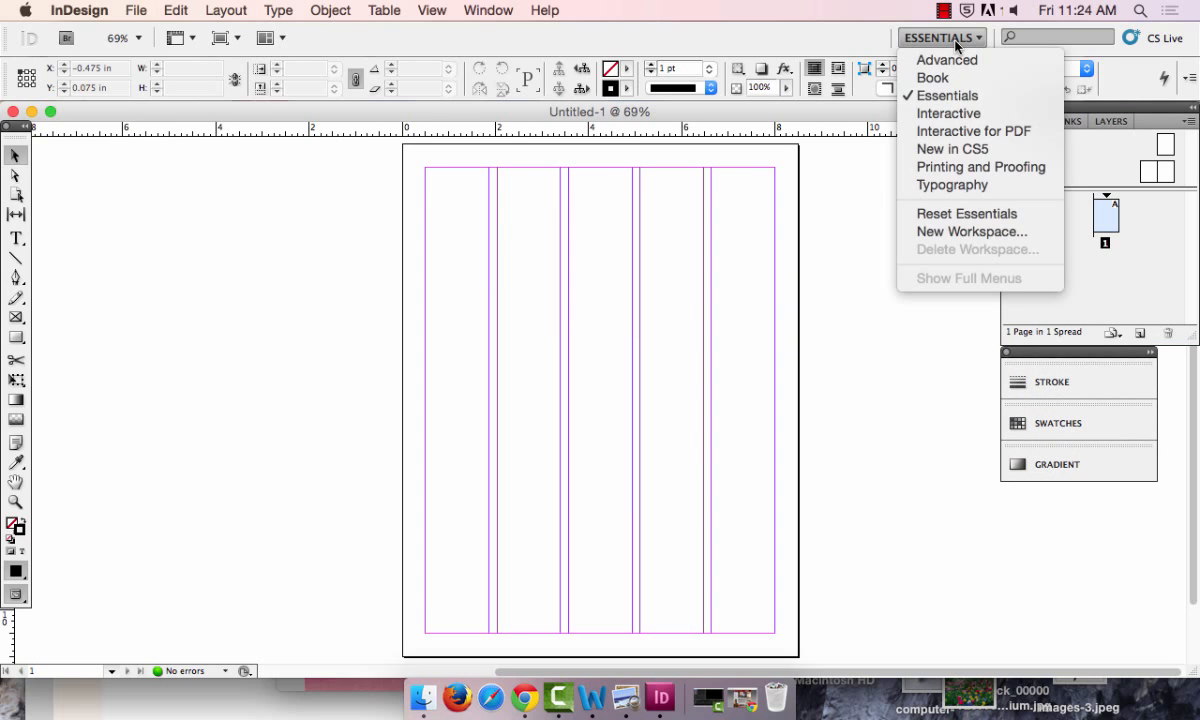
pyautogui.click(990, 188)
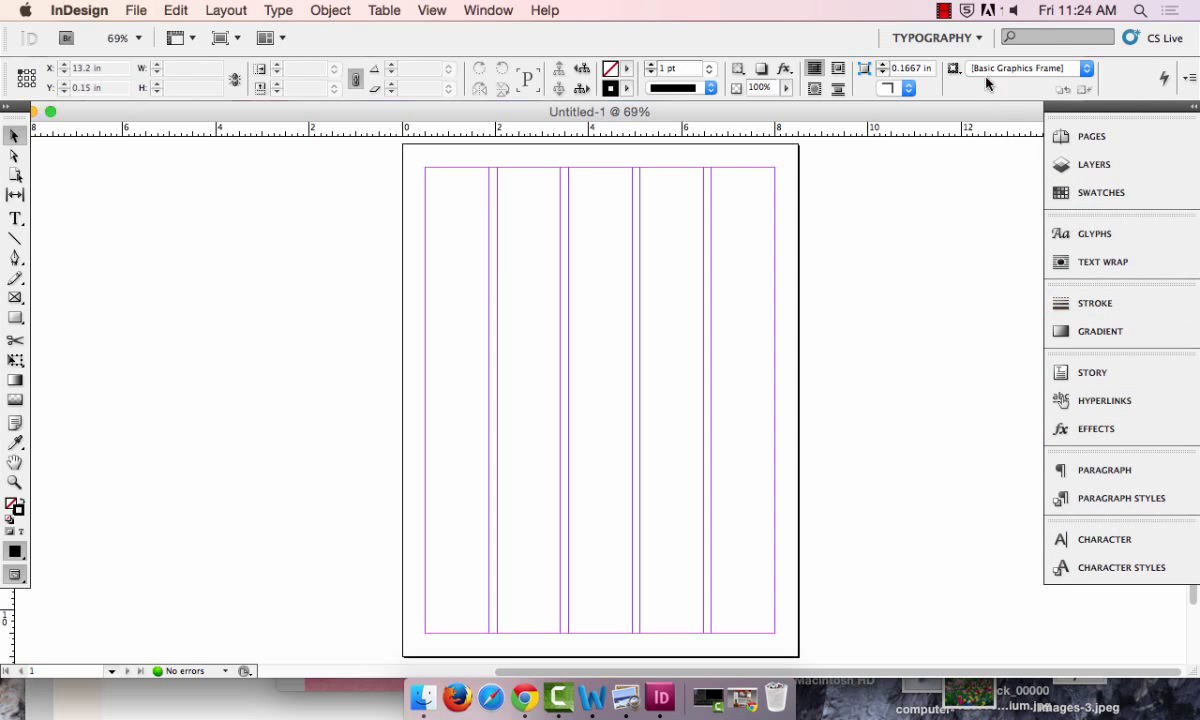
pyautogui.click(905, 39)
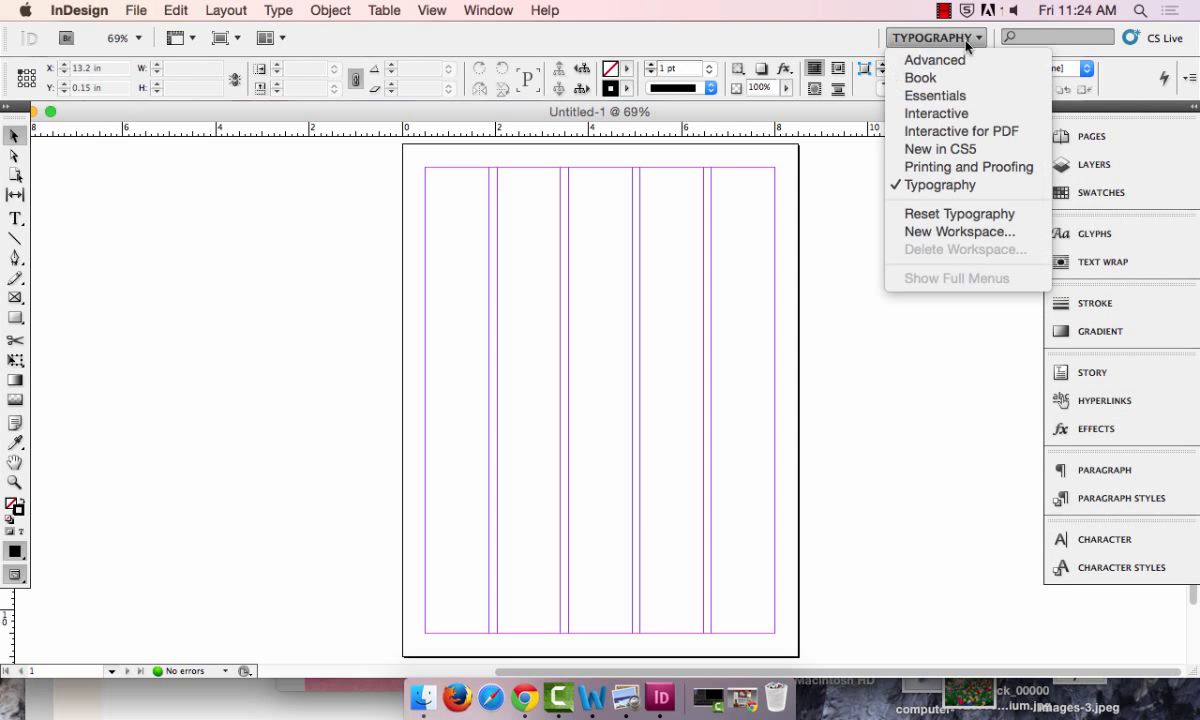
pyautogui.click(935, 96)
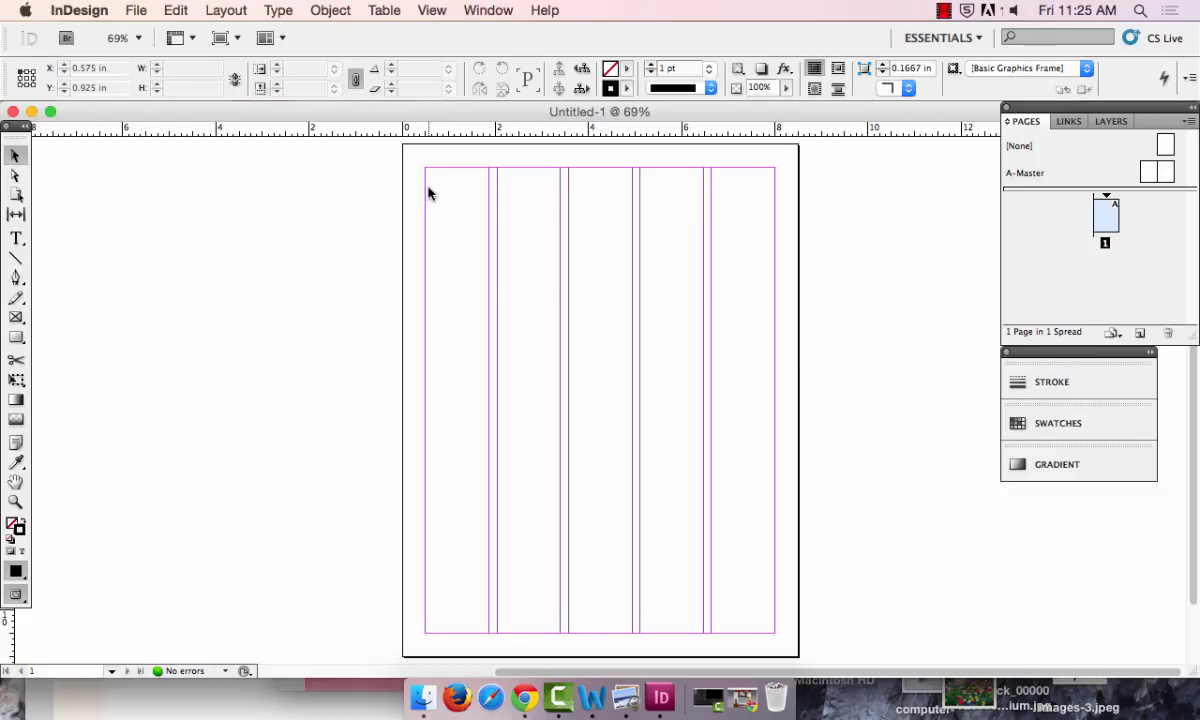
# - Review the ruler, text size and stroke unit options in the Units & Increments preferences, then close them
pyautogui.click(79, 10)
pyautogui.moveTo(105, 68)
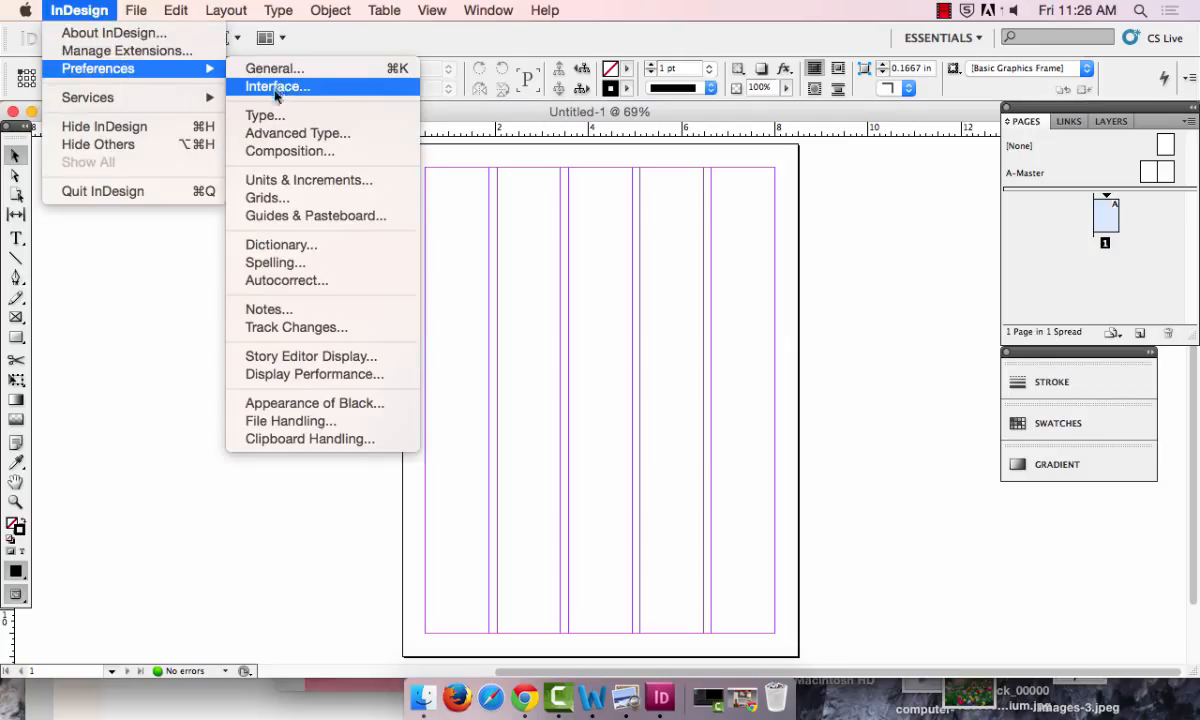
pyautogui.click(312, 179)
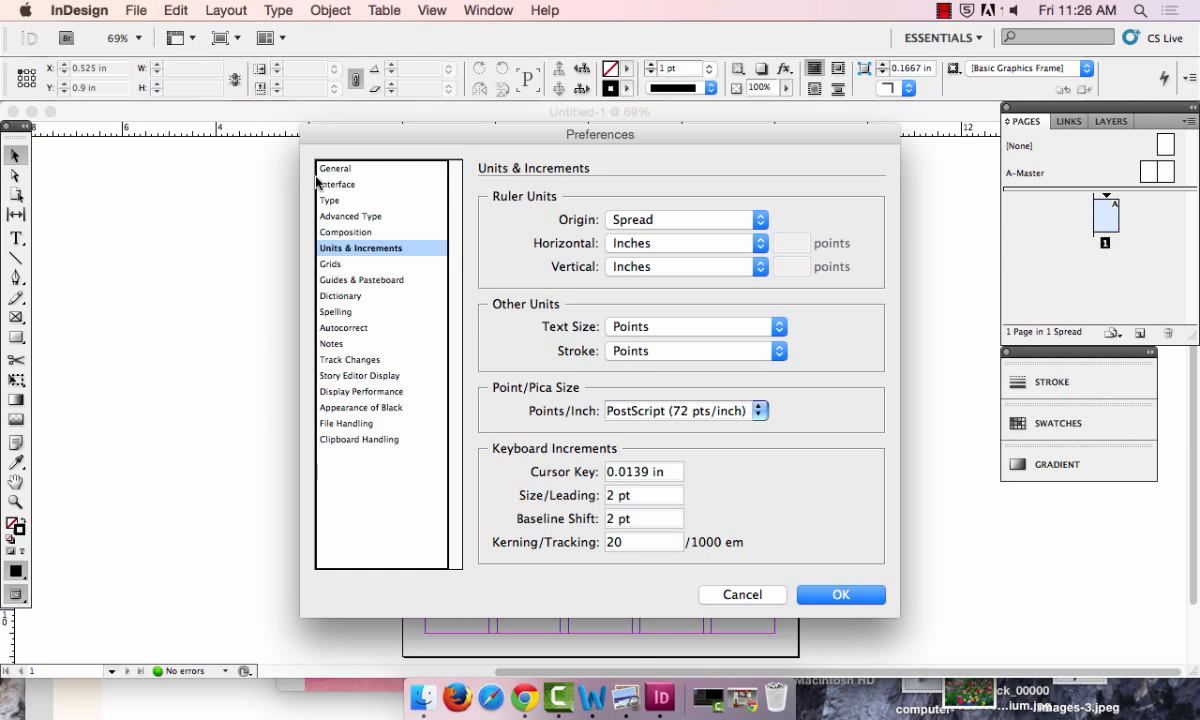
pyautogui.click(56, 9)
pyautogui.moveTo(175, 68)
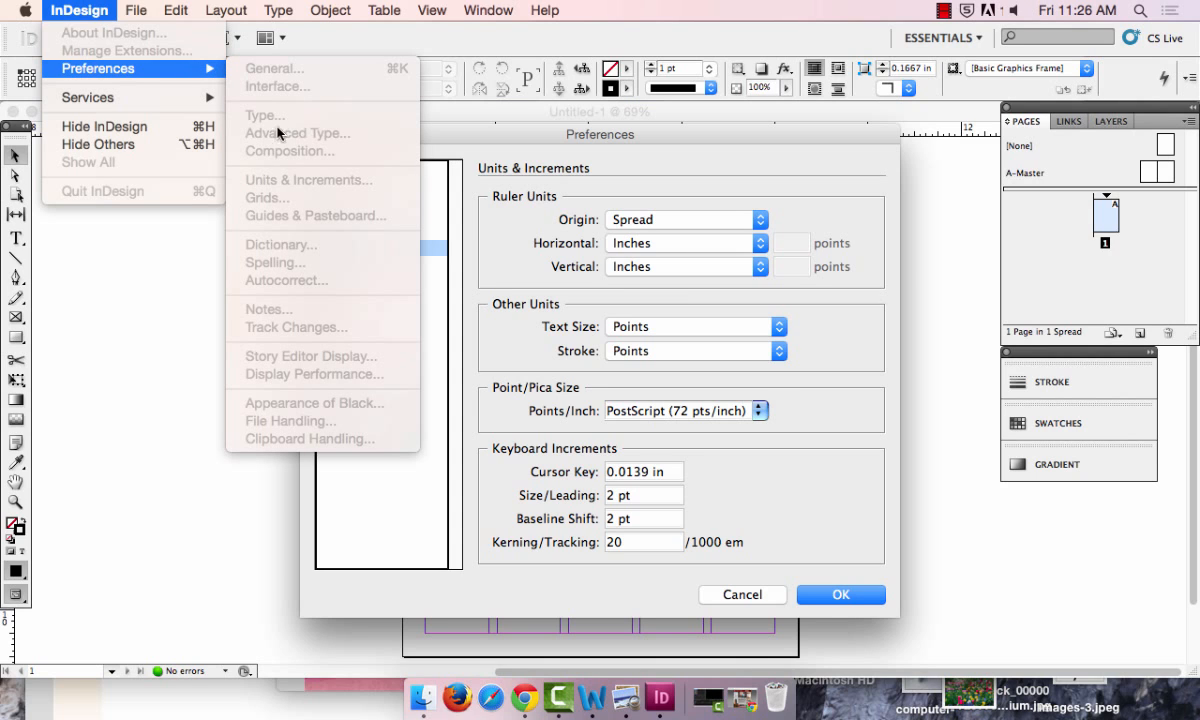
pyautogui.click(505, 250)
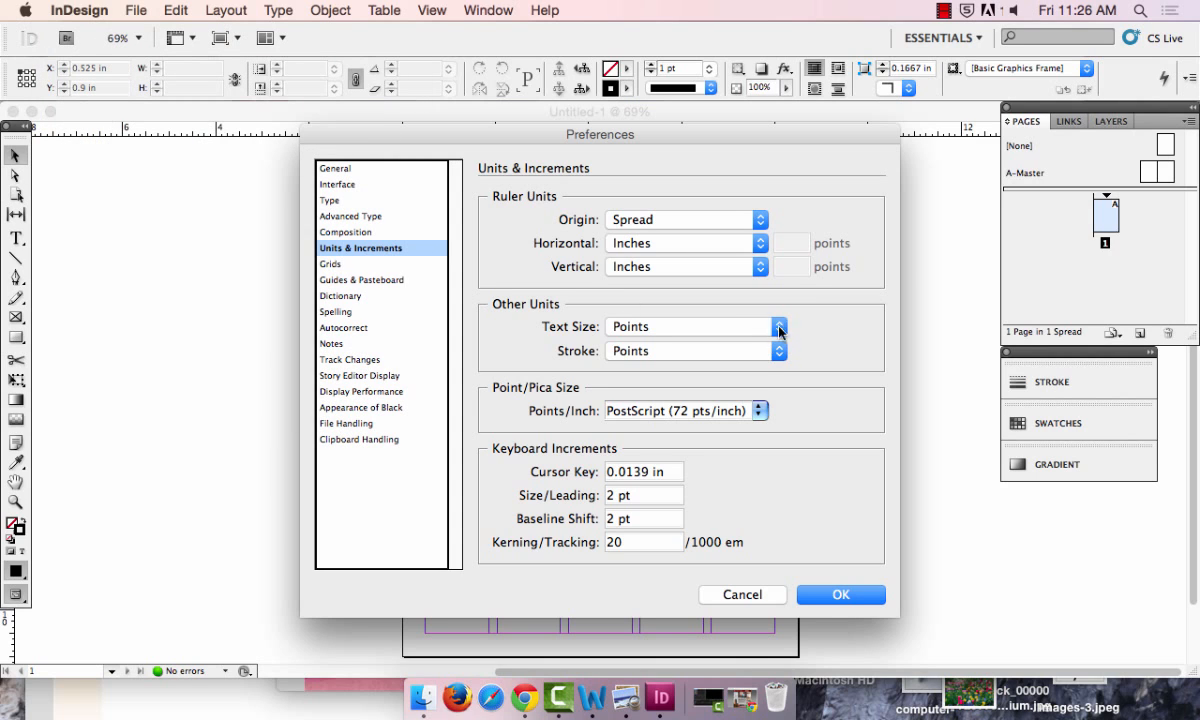
pyautogui.click(740, 326)
pyautogui.click(760, 246)
pyautogui.click(757, 245)
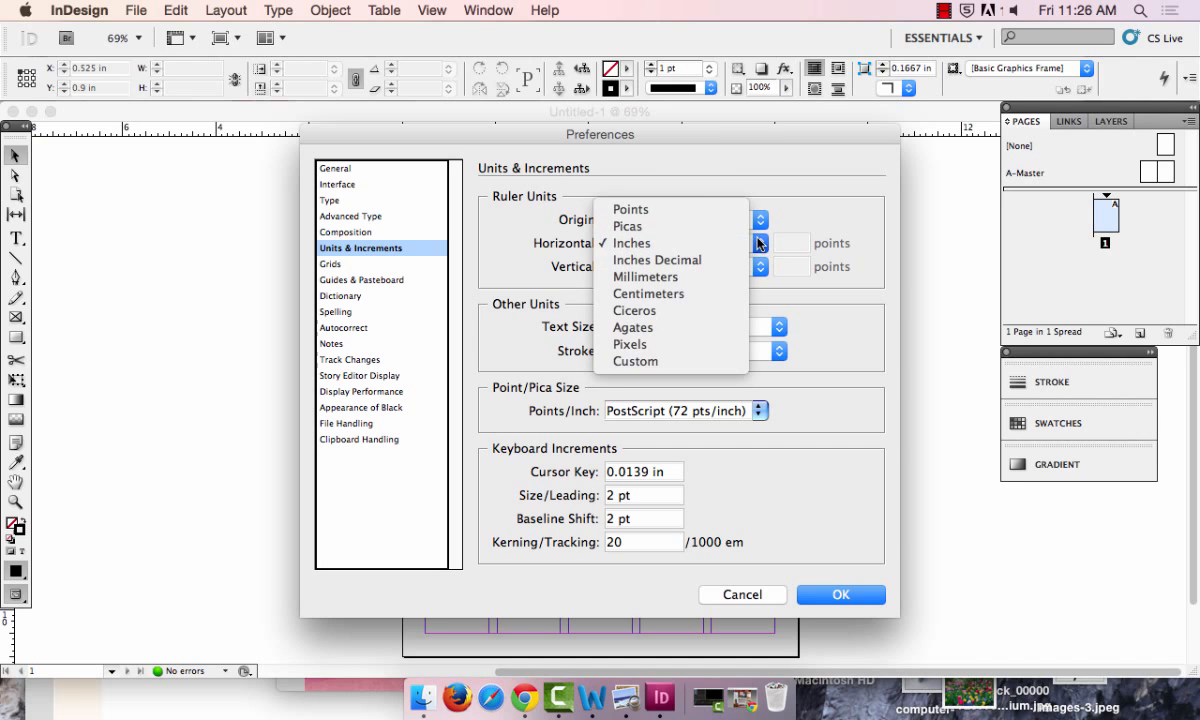
pyautogui.click(822, 216)
pyautogui.click(839, 595)
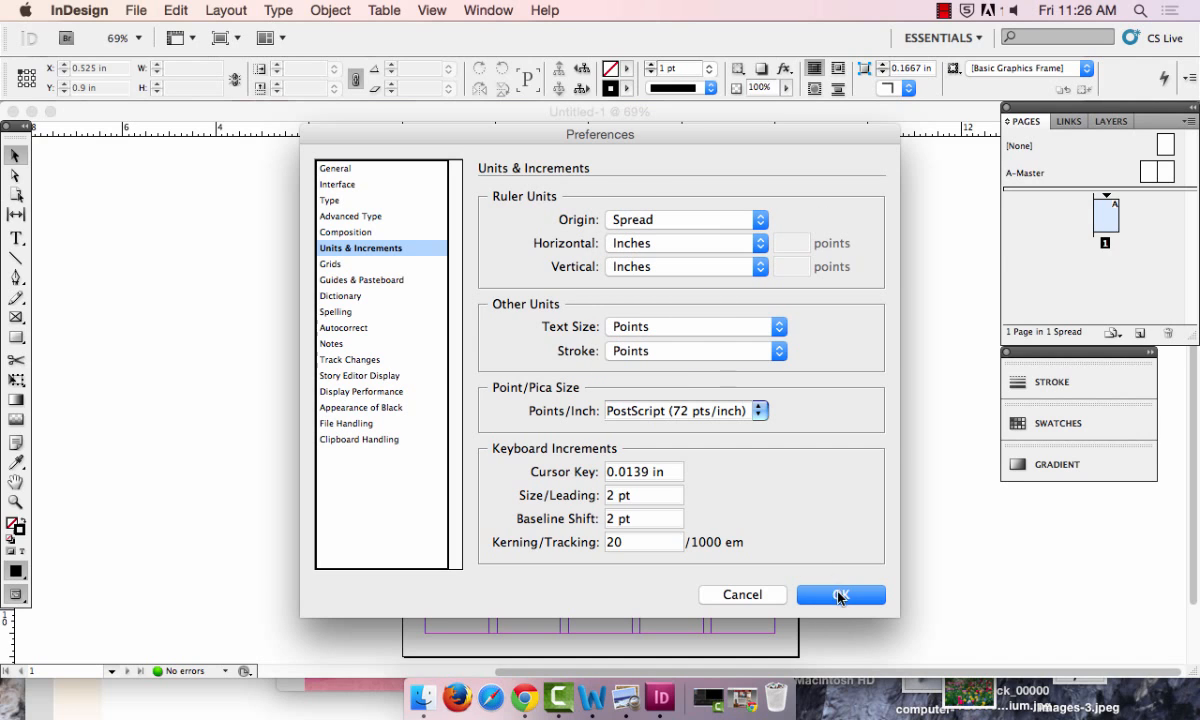
# - Start placing an image and browse to the letterhead folder via Public Relations Production, LECTURES and InDesign Tutorials
pyautogui.click(141, 9)
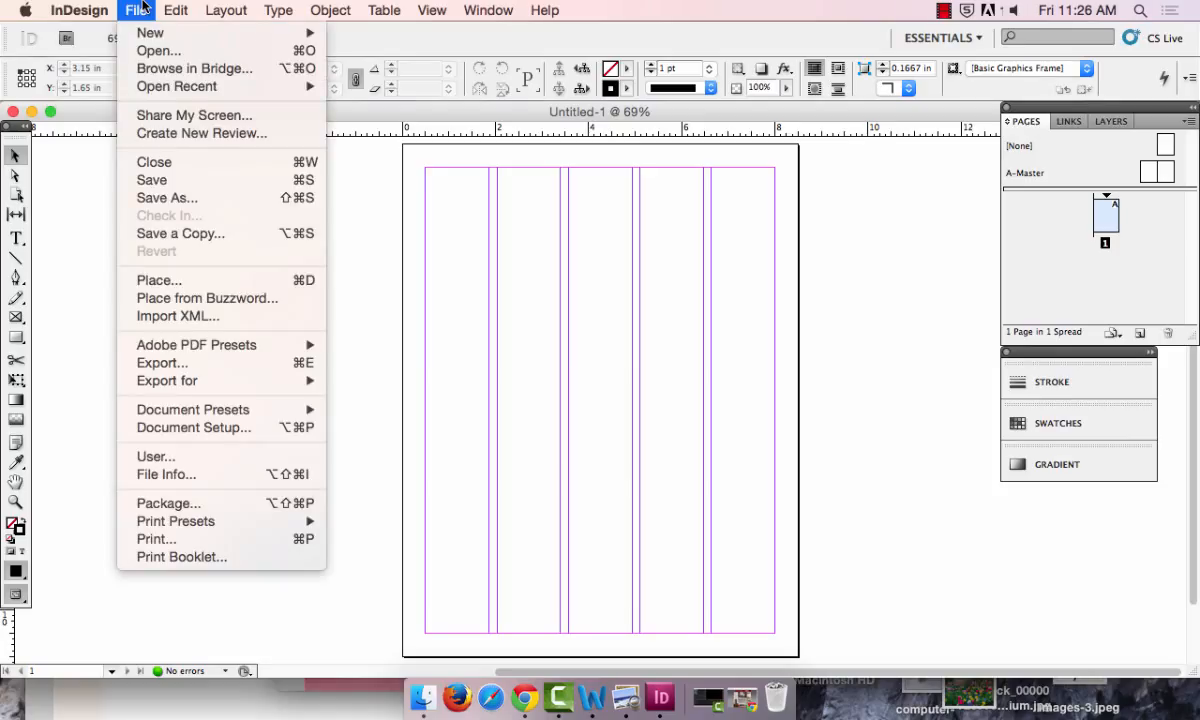
pyautogui.click(142, 6)
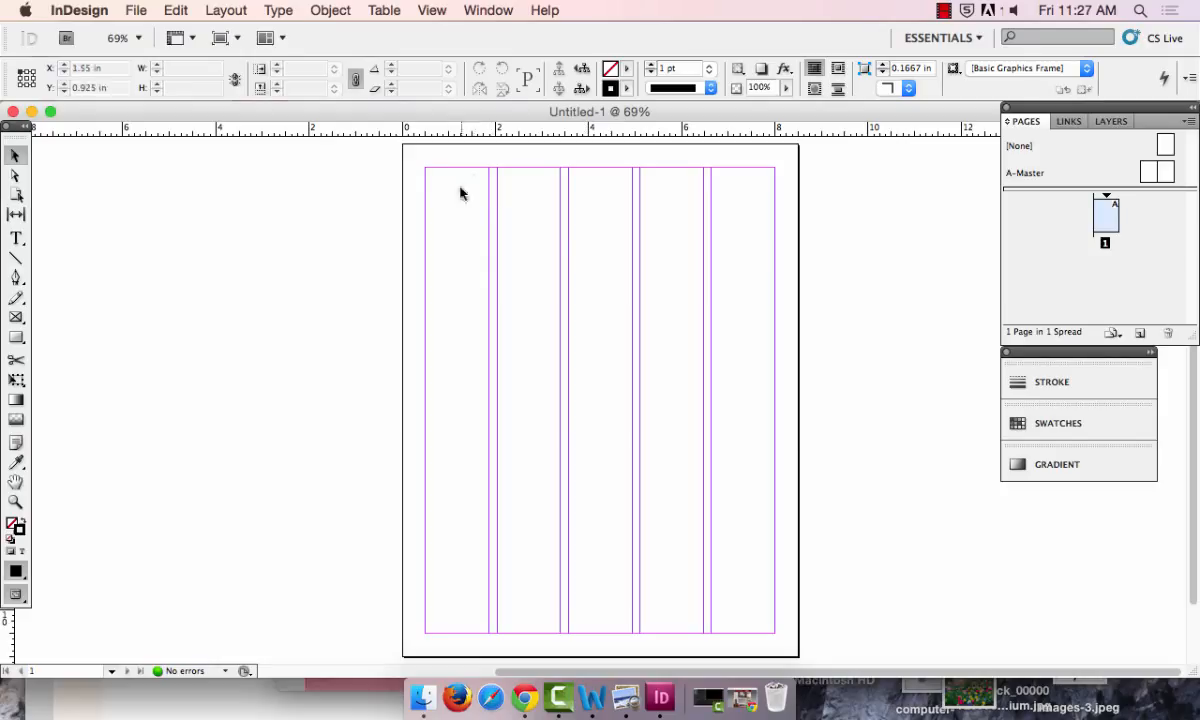
pyautogui.press('super+d')
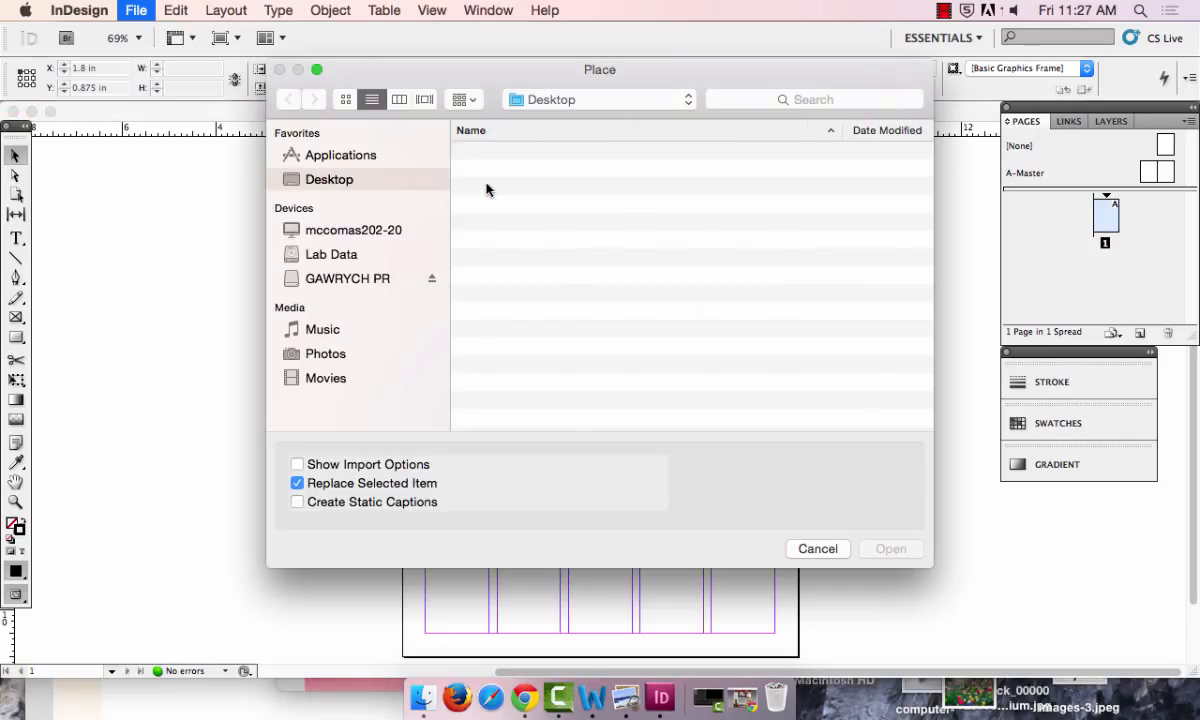
pyautogui.click(368, 278)
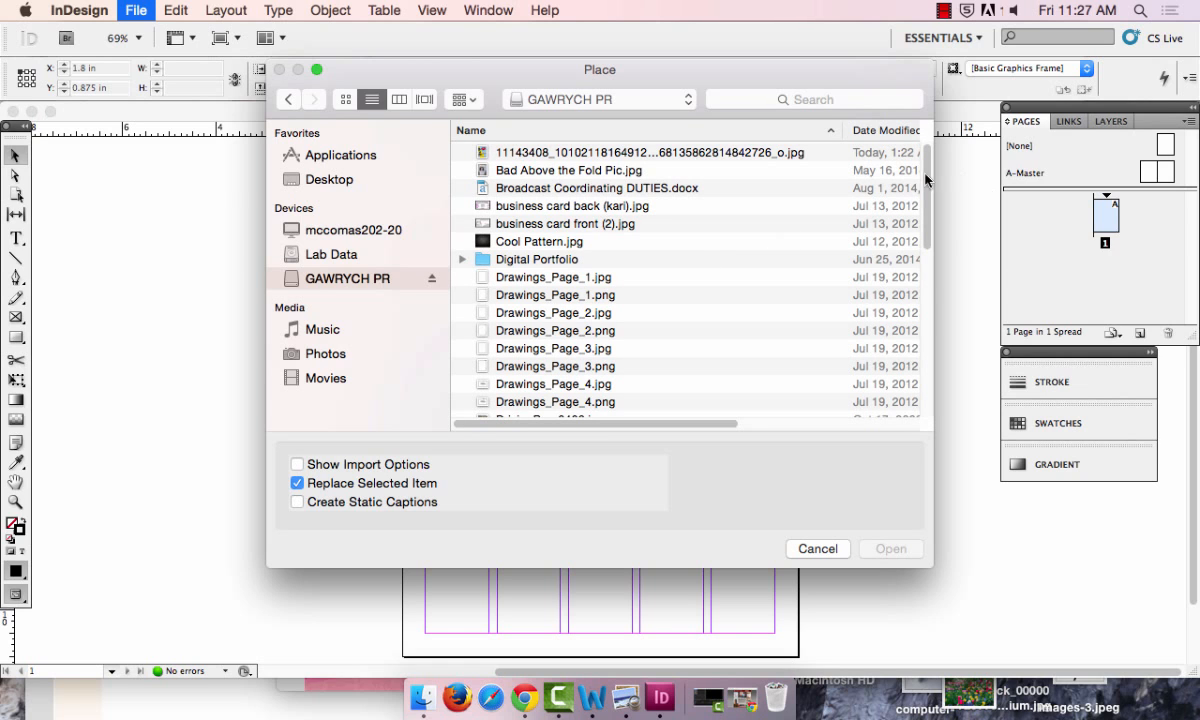
pyautogui.scroll(-10, 878, 283)
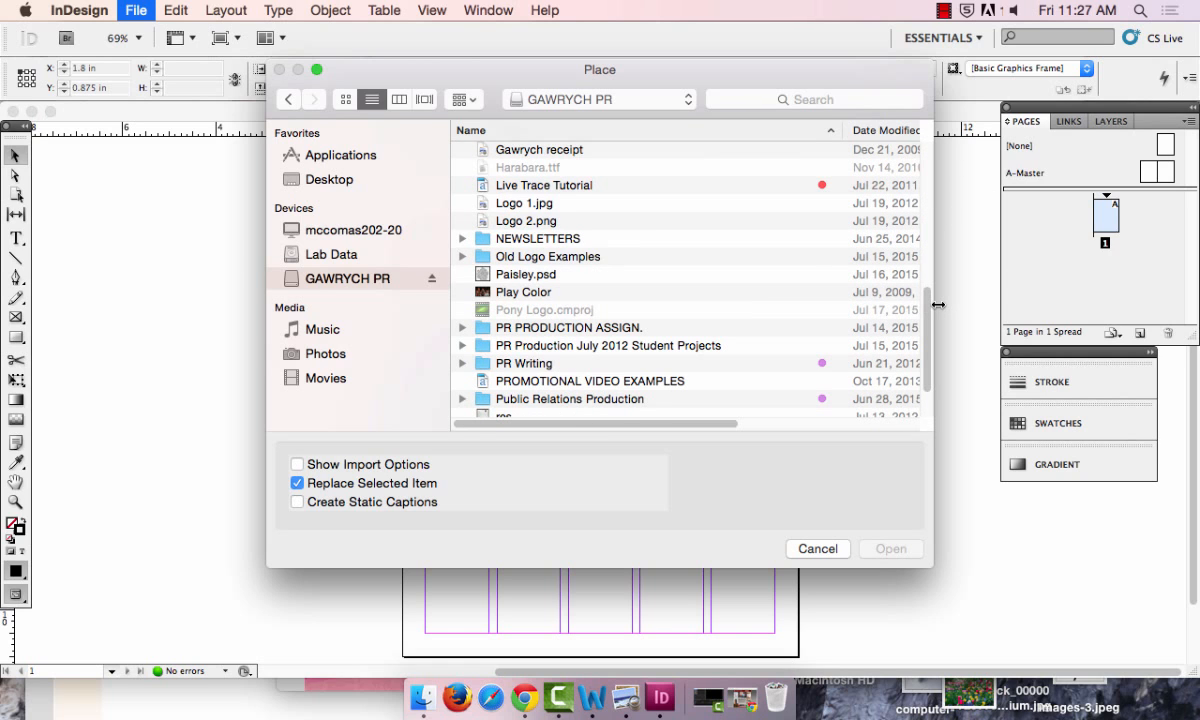
pyautogui.doubleClick(672, 399)
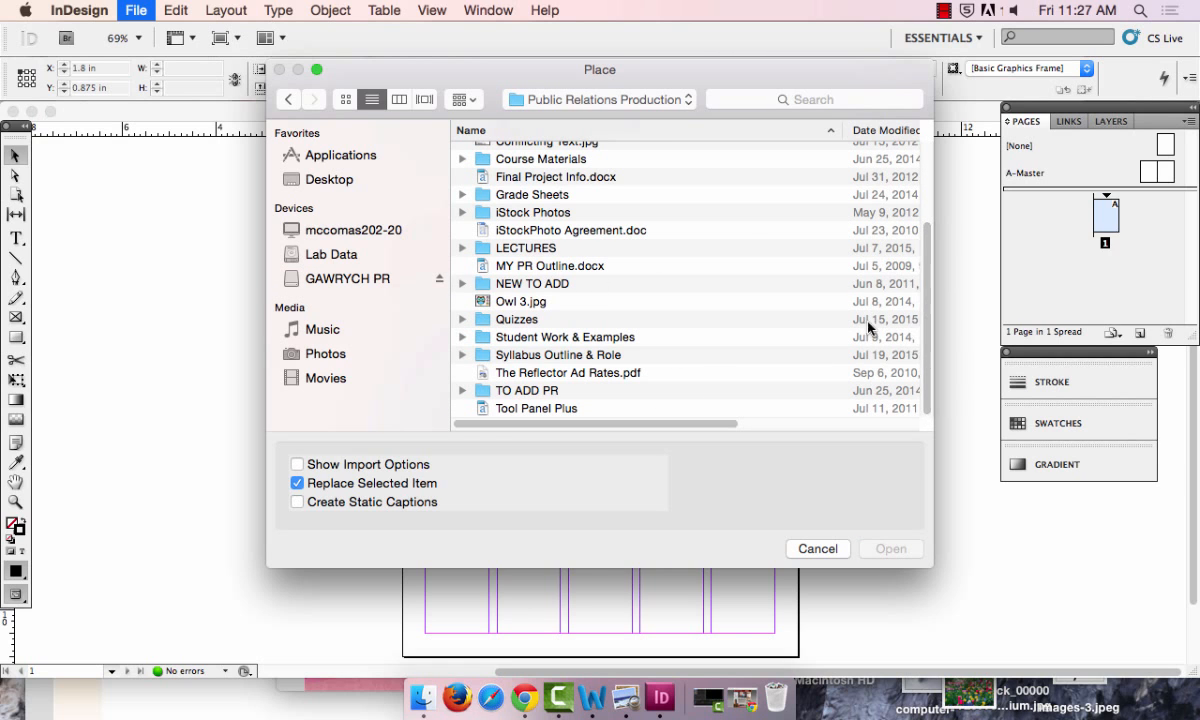
pyautogui.scroll(3, 612, 320)
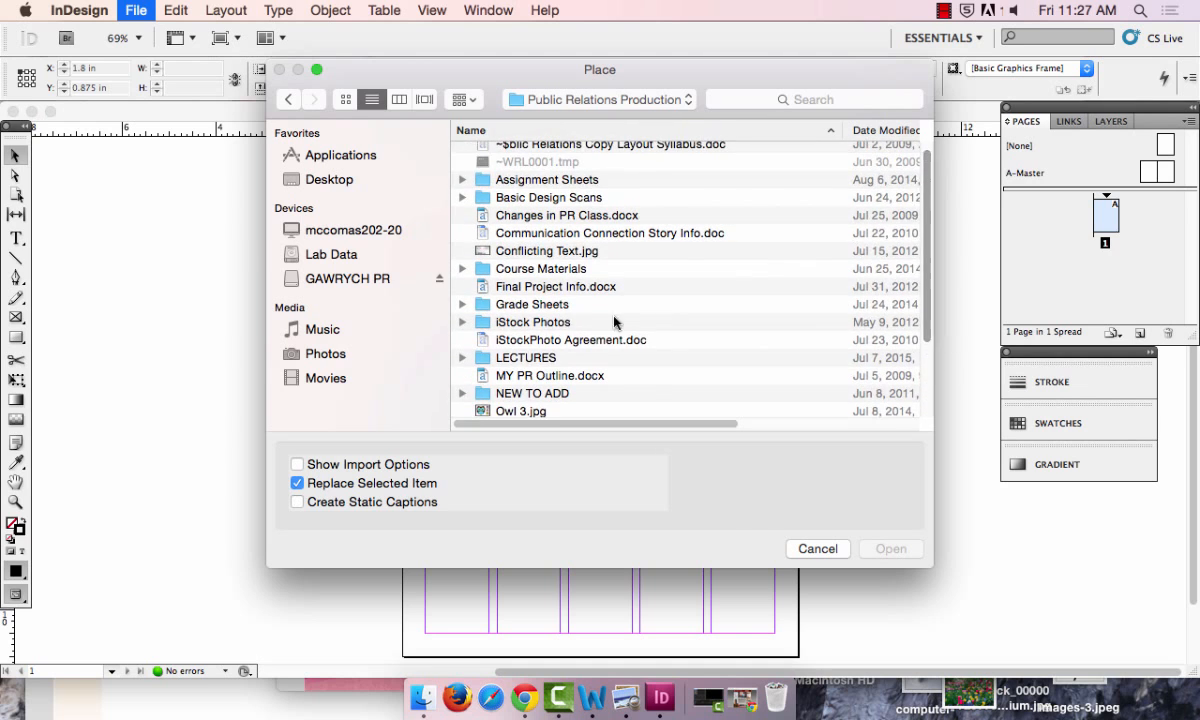
pyautogui.click(535, 358)
pyautogui.doubleClick(535, 359)
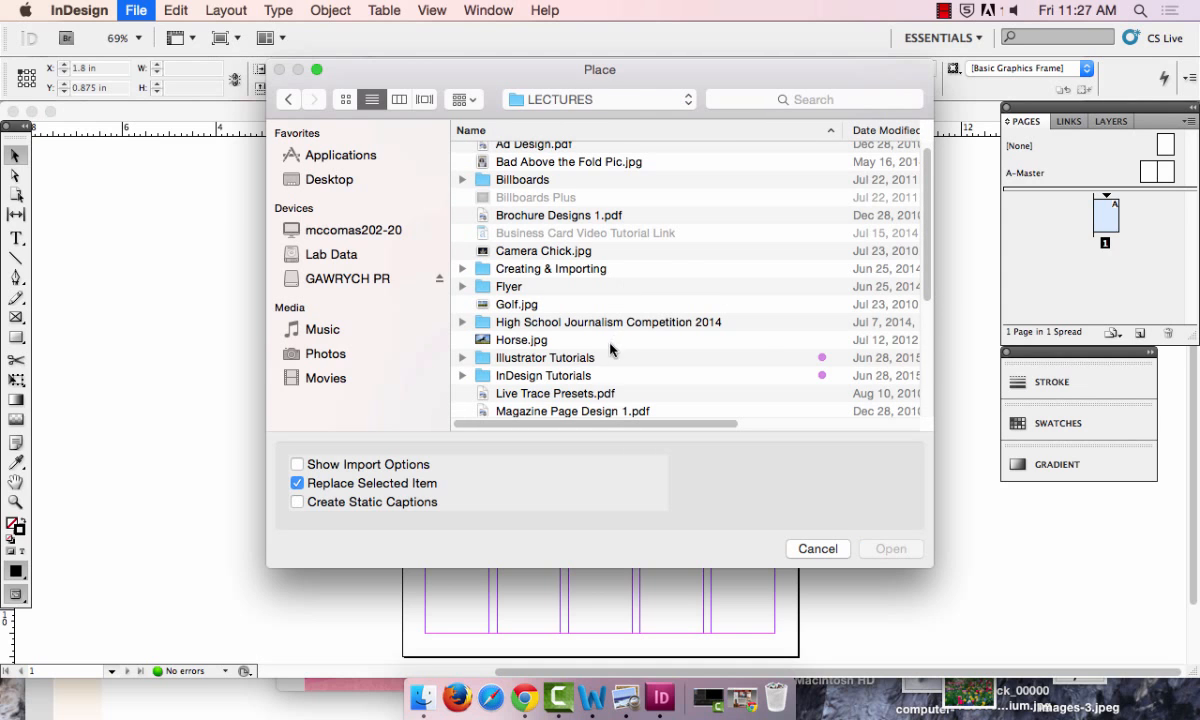
pyautogui.doubleClick(596, 378)
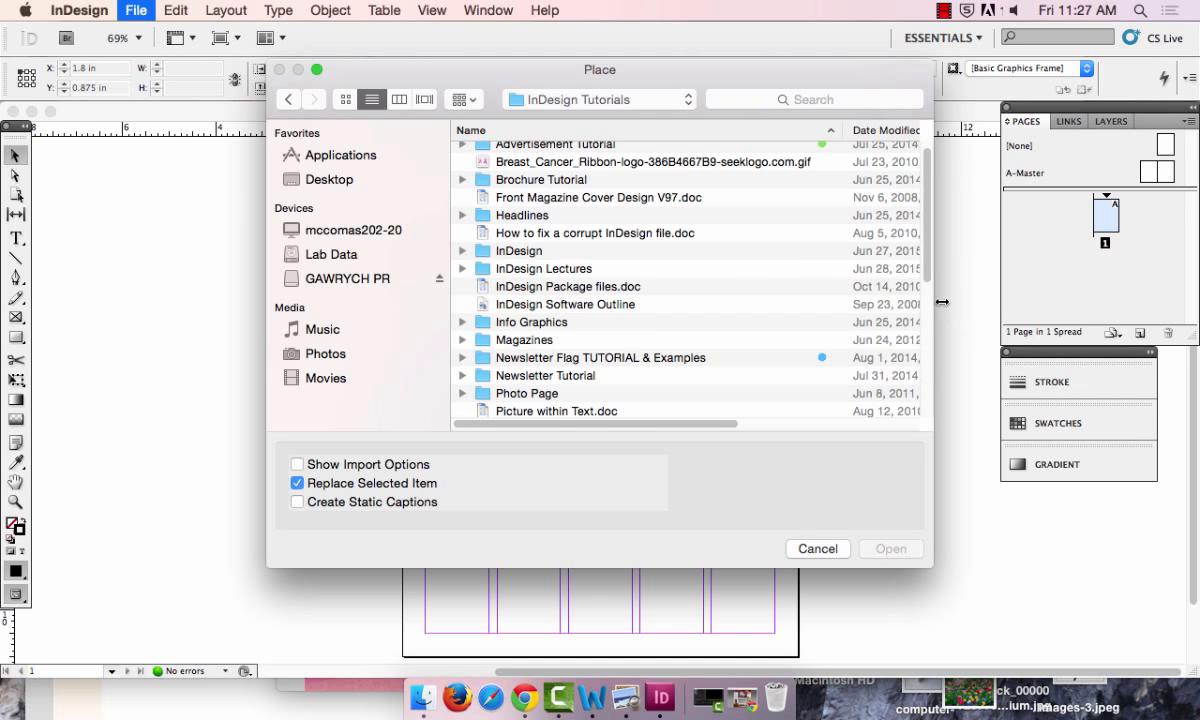
pyautogui.scroll(-3, 930, 328)
pyautogui.moveTo(930, 325); pyautogui.dragTo(930, 414)
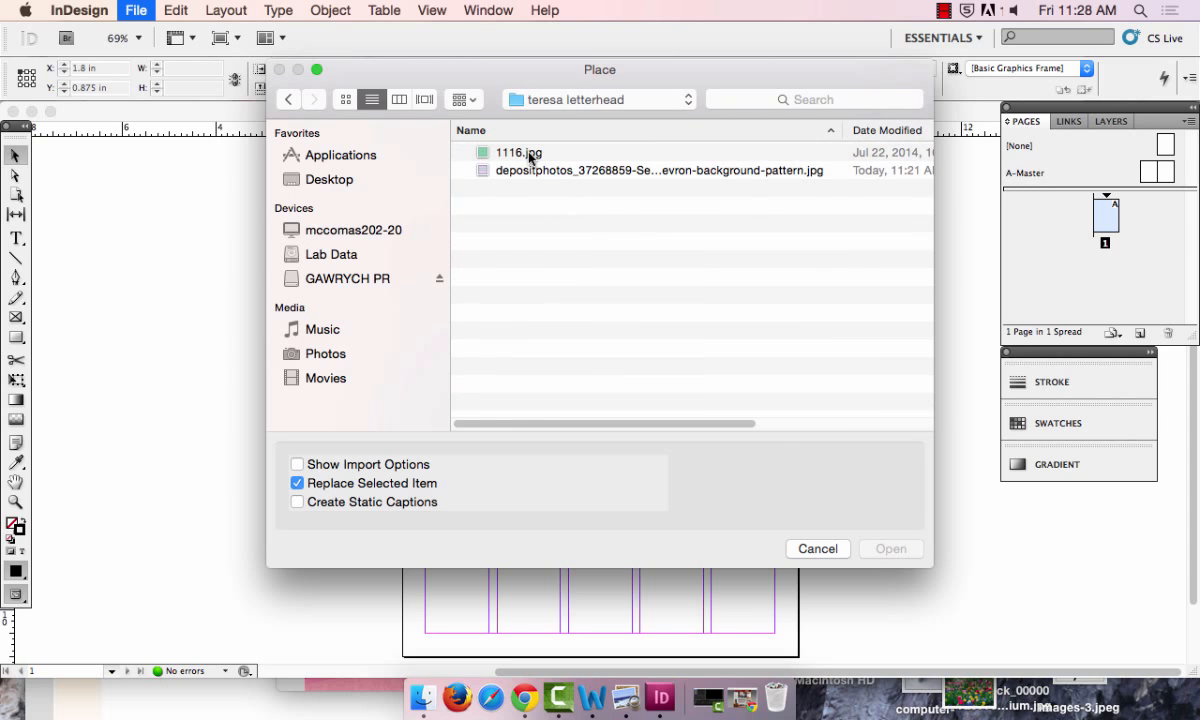
# - Load 1116.jpg and try placing it at original size in the upper-left part of the page
pyautogui.doubleClick(528, 155)
pyautogui.click(529, 154)
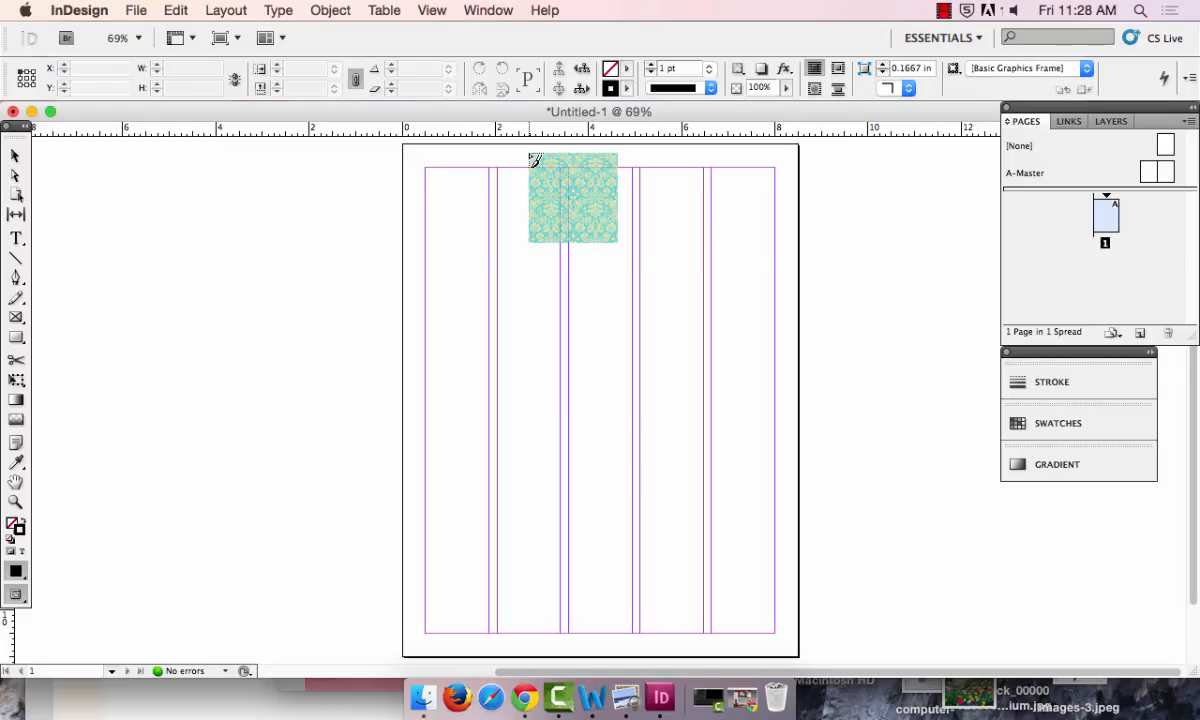
pyautogui.moveTo(532, 160); pyautogui.dragTo(465, 190)
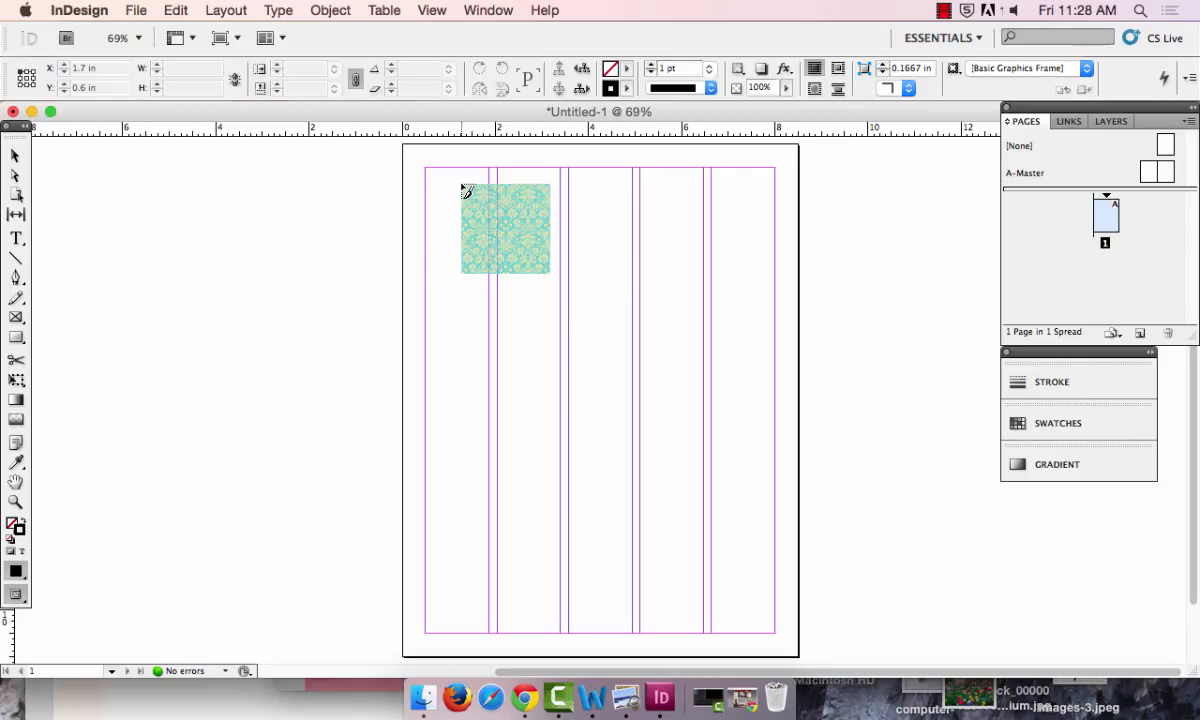
pyautogui.click(462, 185)
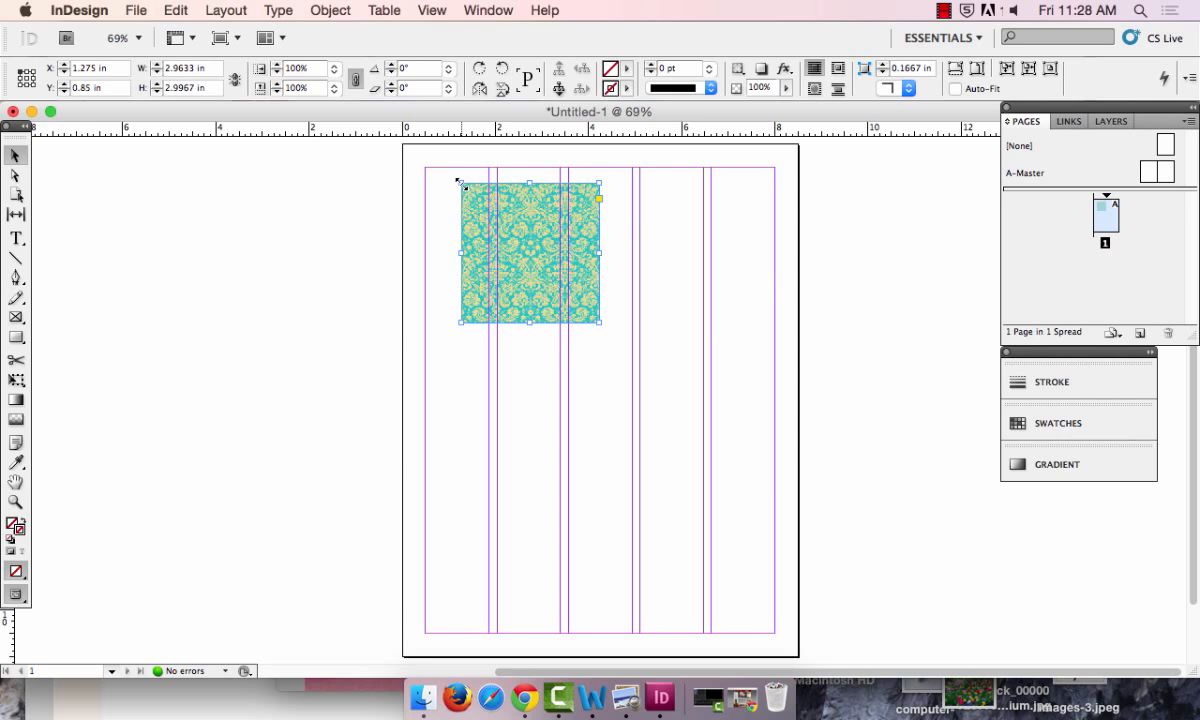
pyautogui.press('super+z')
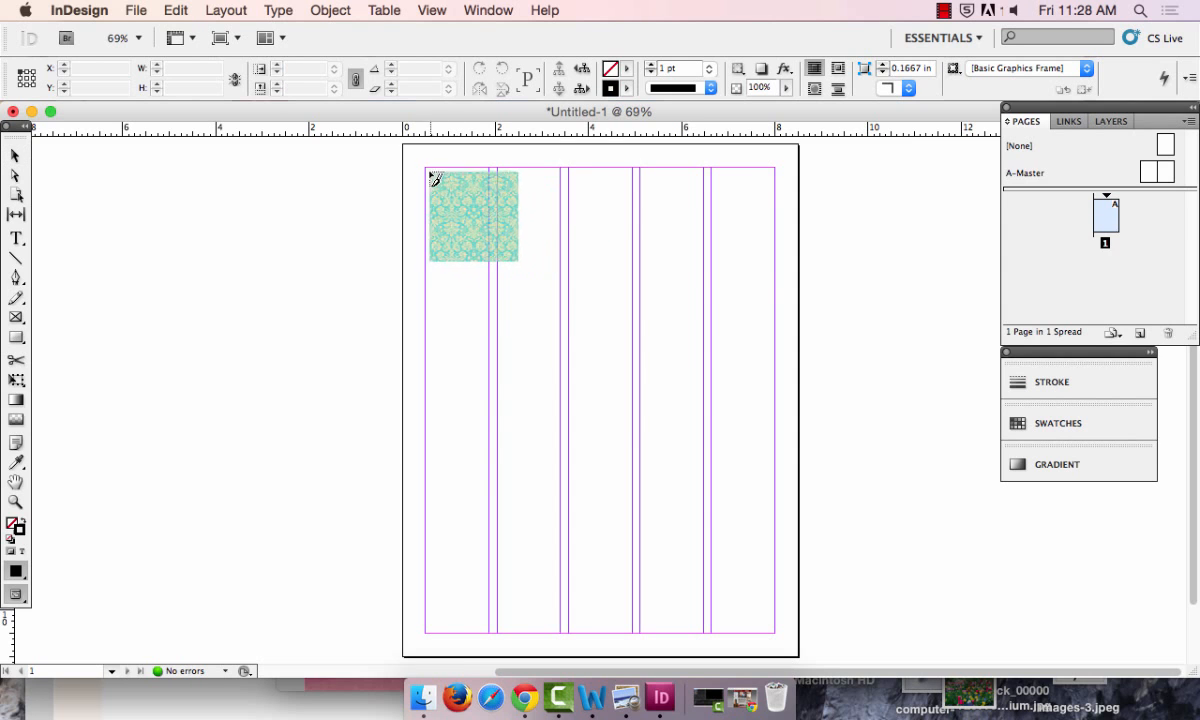
# - Place the pattern image from the upper-left margin corner at 10 in height and crop its frame to the 7.5 in margin width
pyautogui.moveTo(425, 167); pyautogui.dragTo(715, 634)
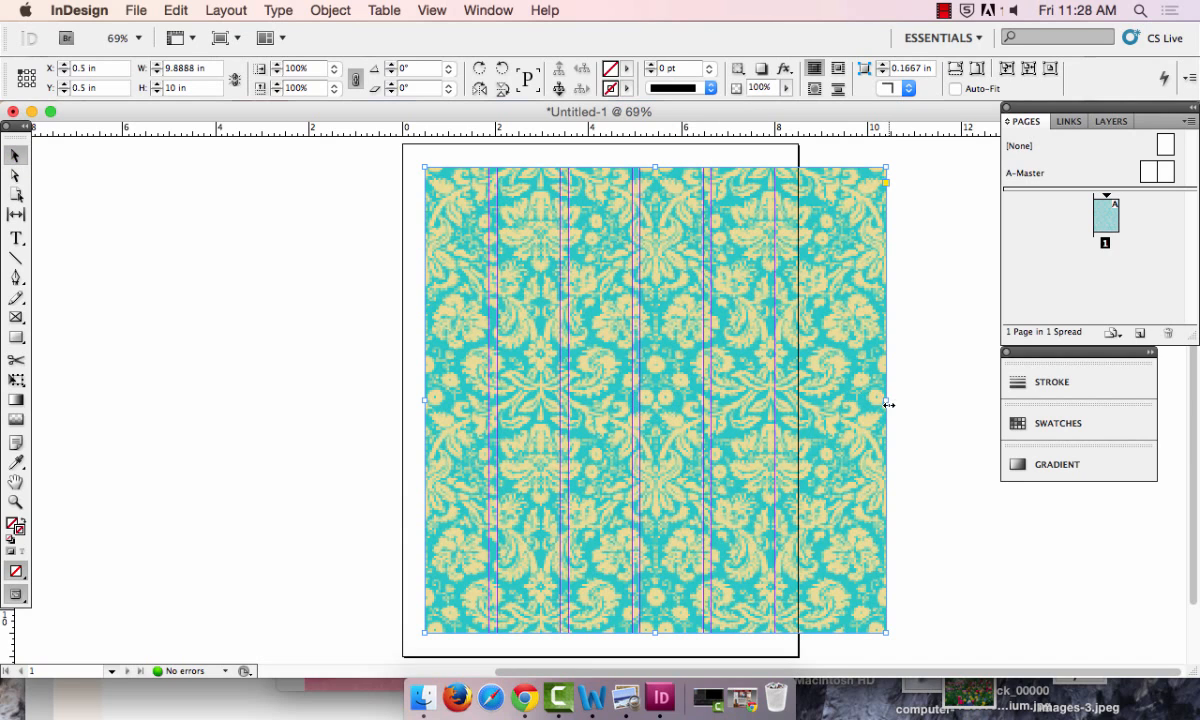
pyautogui.moveTo(888, 404); pyautogui.dragTo(774, 404)
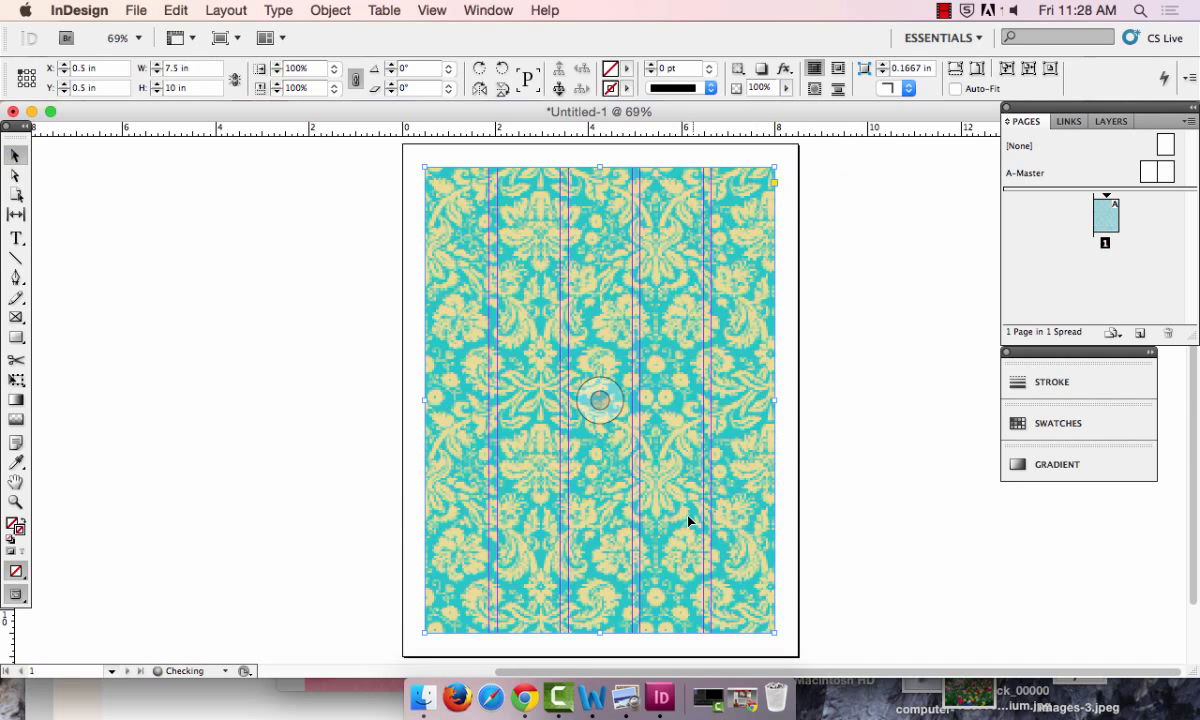
# - Extend the pattern's frame to all four page edges, 8.5 by 11 in
pyautogui.moveTo(600, 634); pyautogui.dragTo(597, 657)
pyautogui.moveTo(425, 405); pyautogui.dragTo(402, 412)
pyautogui.moveTo(589, 166); pyautogui.dragTo(588, 144)
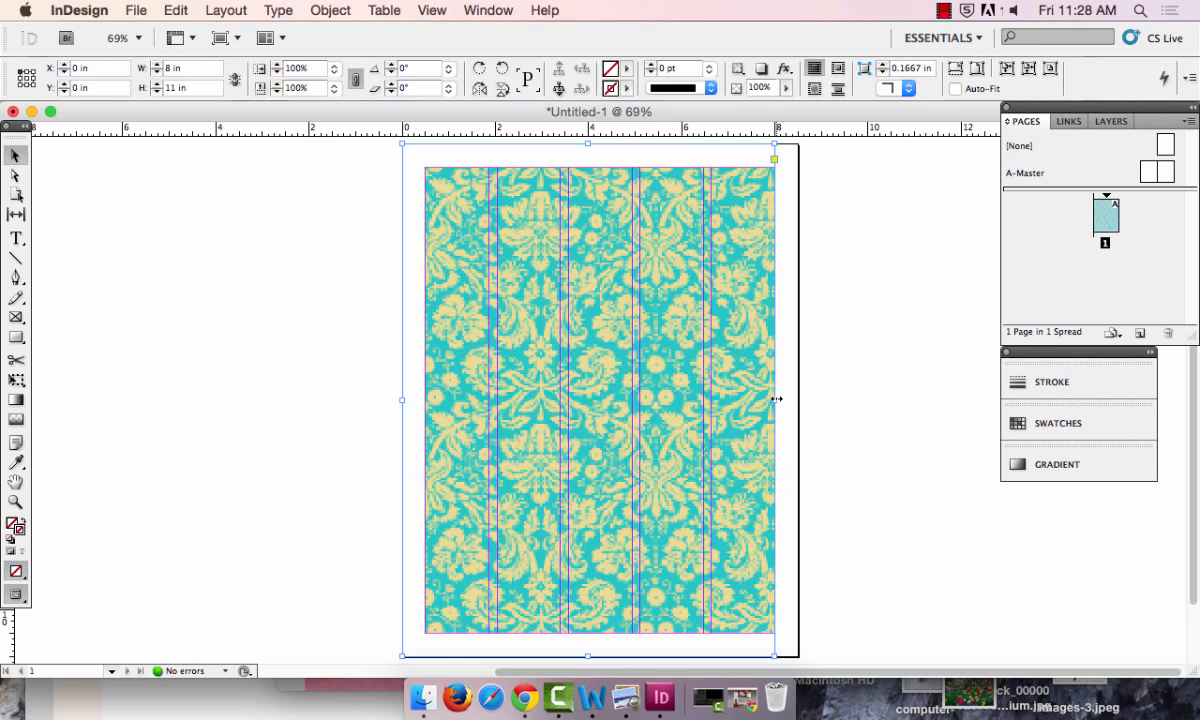
pyautogui.moveTo(777, 399); pyautogui.dragTo(798, 404)
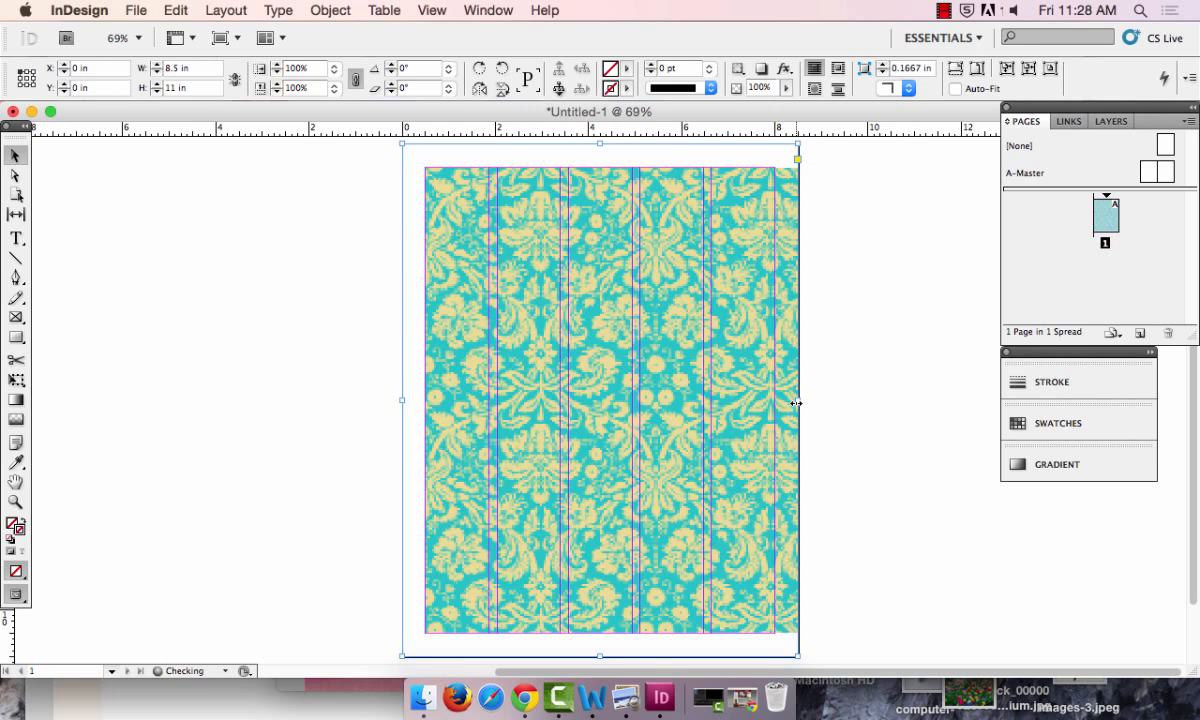
# - Cut the placed pattern image from the page
pyautogui.click(136, 10)
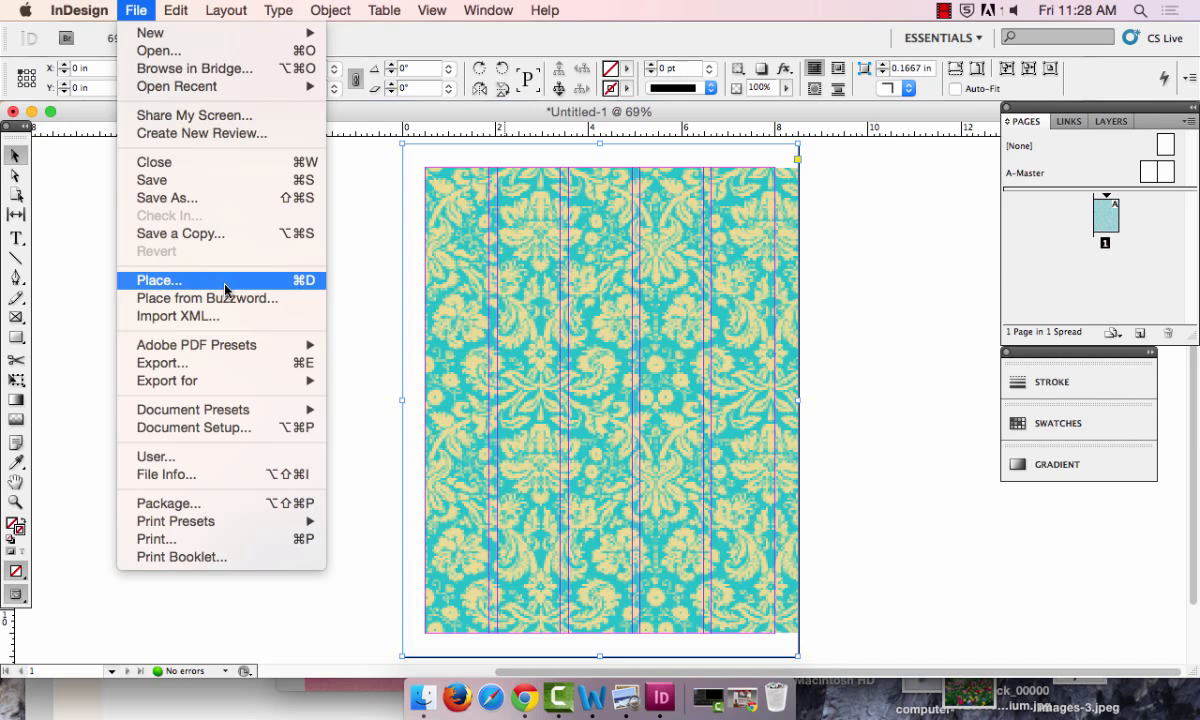
pyautogui.click(316, 7)
pyautogui.press('super+x')
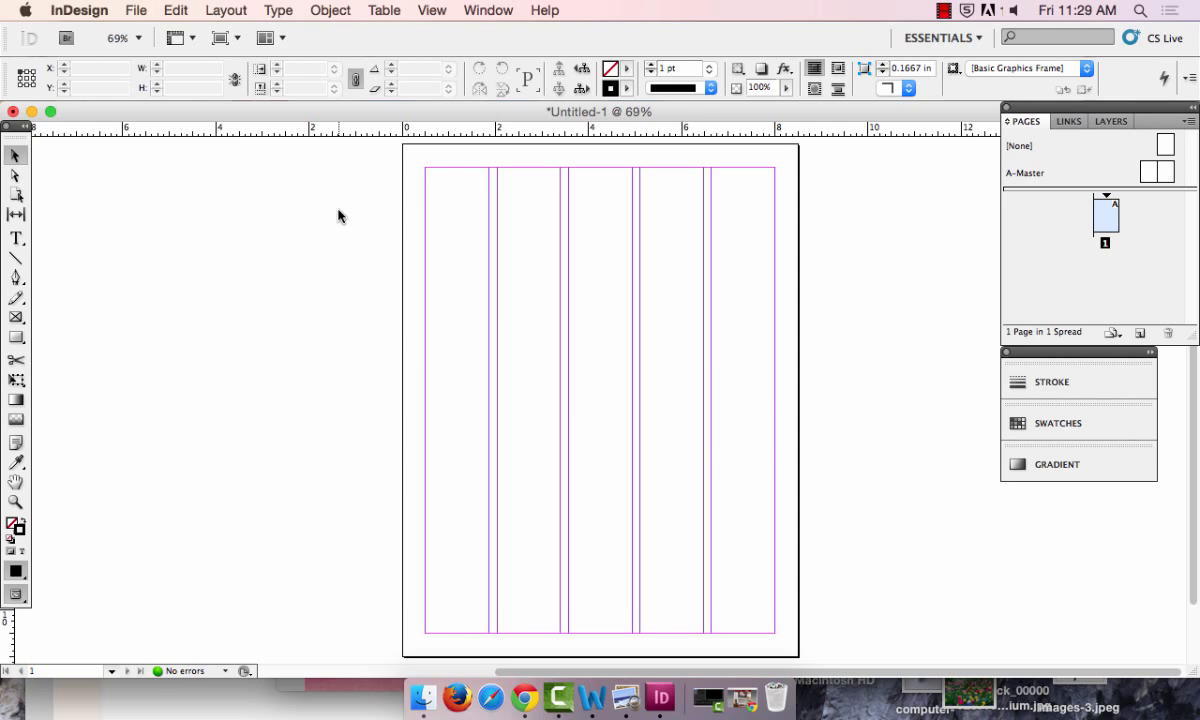
# - Load 1116.jpg for placing again and try it at original size with its frame enlarged to the page's lower-right corner
pyautogui.press('super+d')
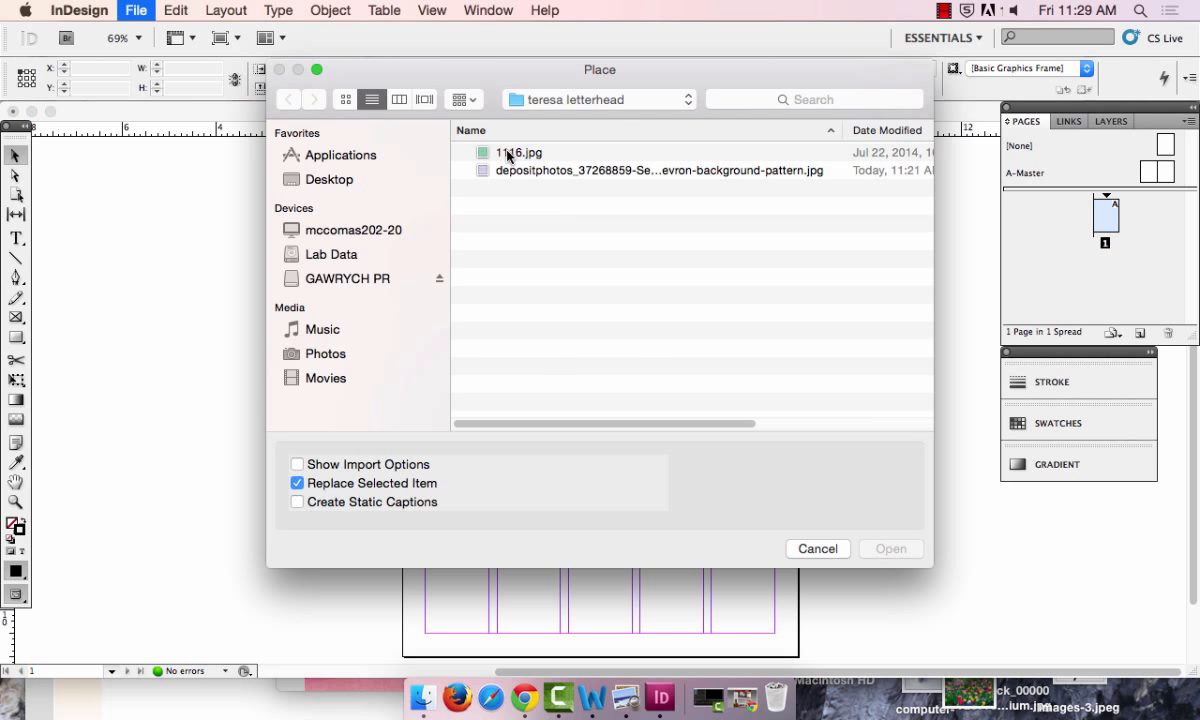
pyautogui.doubleClick(516, 153)
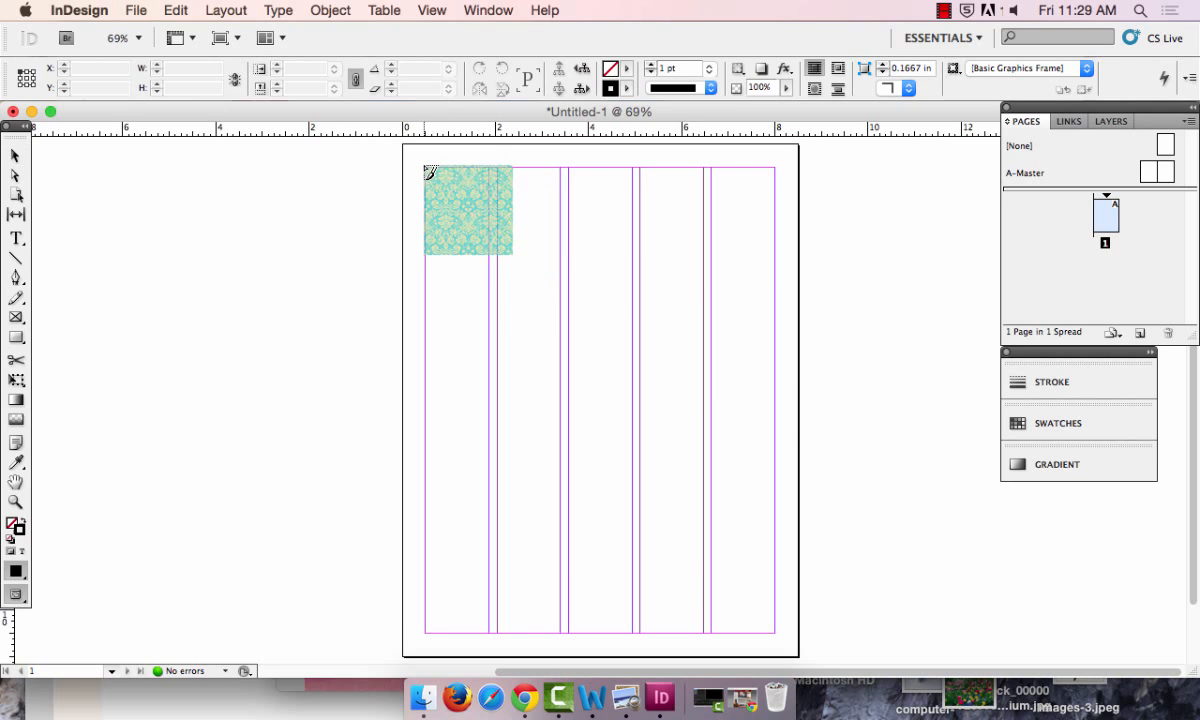
pyautogui.click(420, 159)
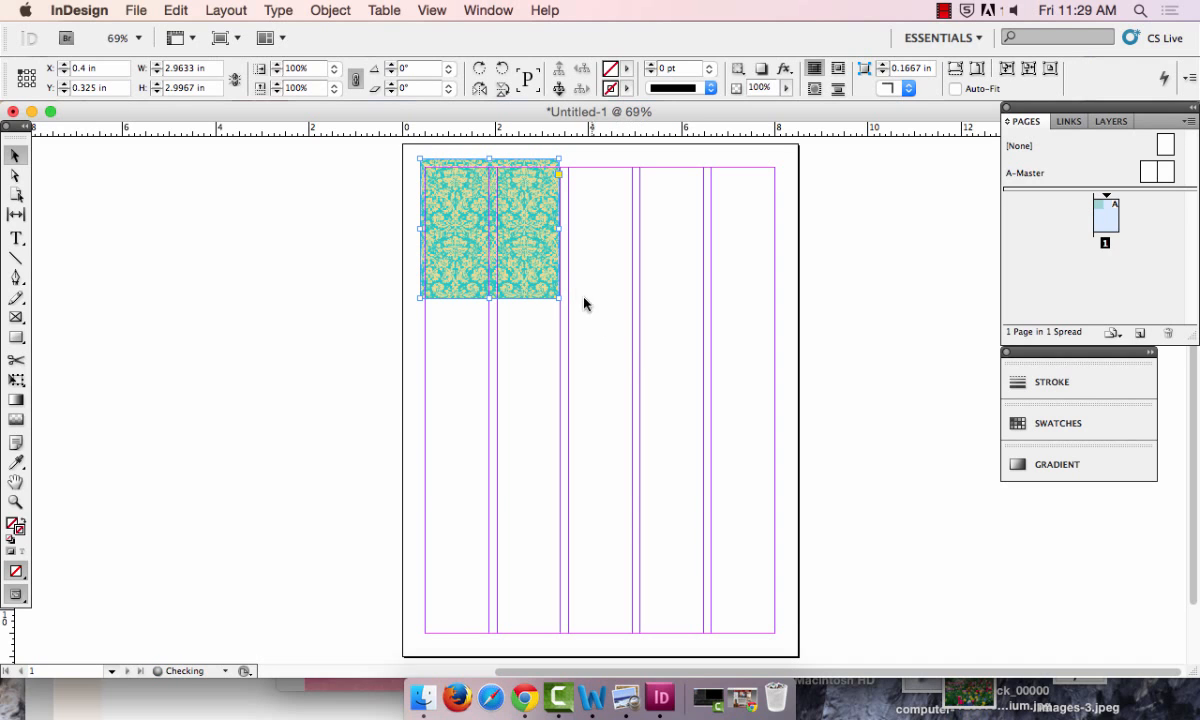
pyautogui.moveTo(558, 297); pyautogui.dragTo(790, 652)
pyautogui.press('super+z')
pyautogui.press('super+z')
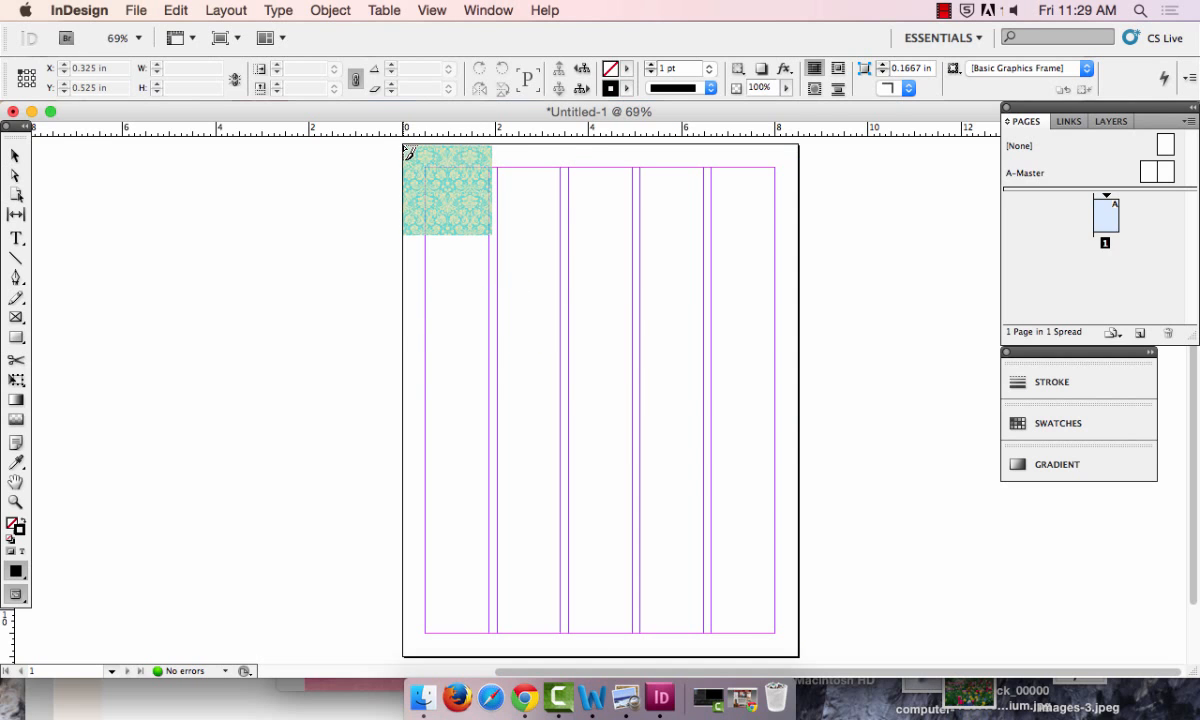
# - Try placing the loaded pattern from the page's upper-left corner, scaled to the full 11 in page height
pyautogui.moveTo(407, 150); pyautogui.dragTo(795, 660)
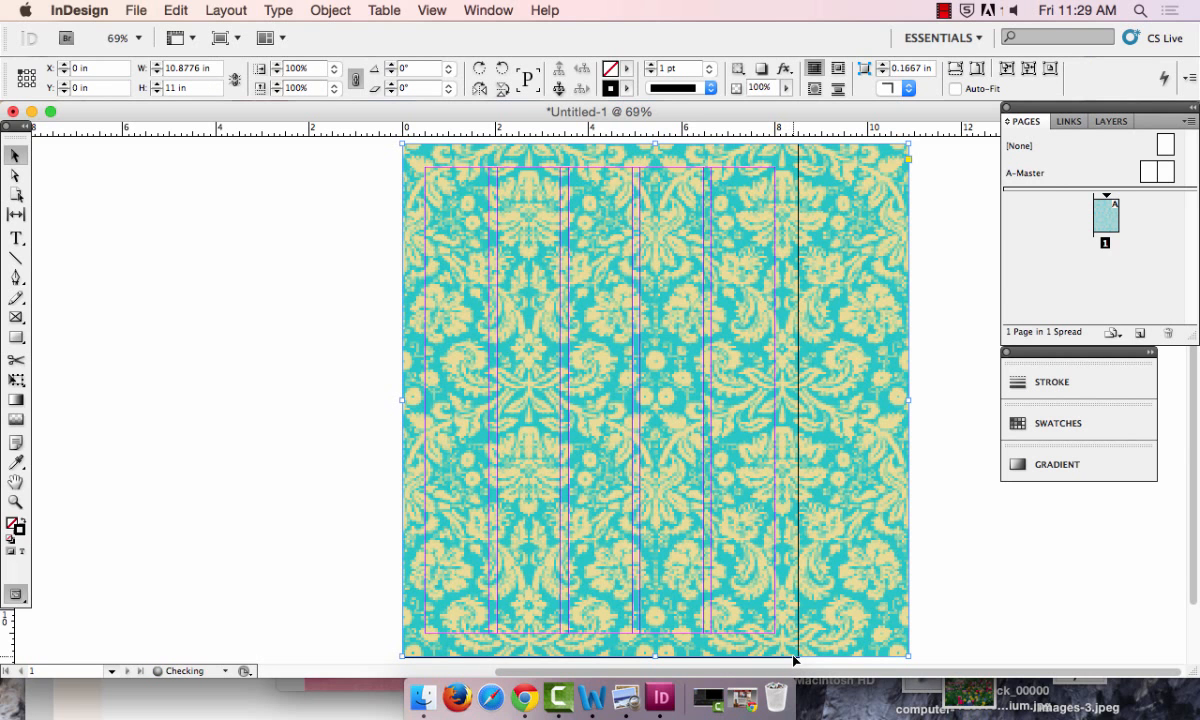
pyautogui.press('/')
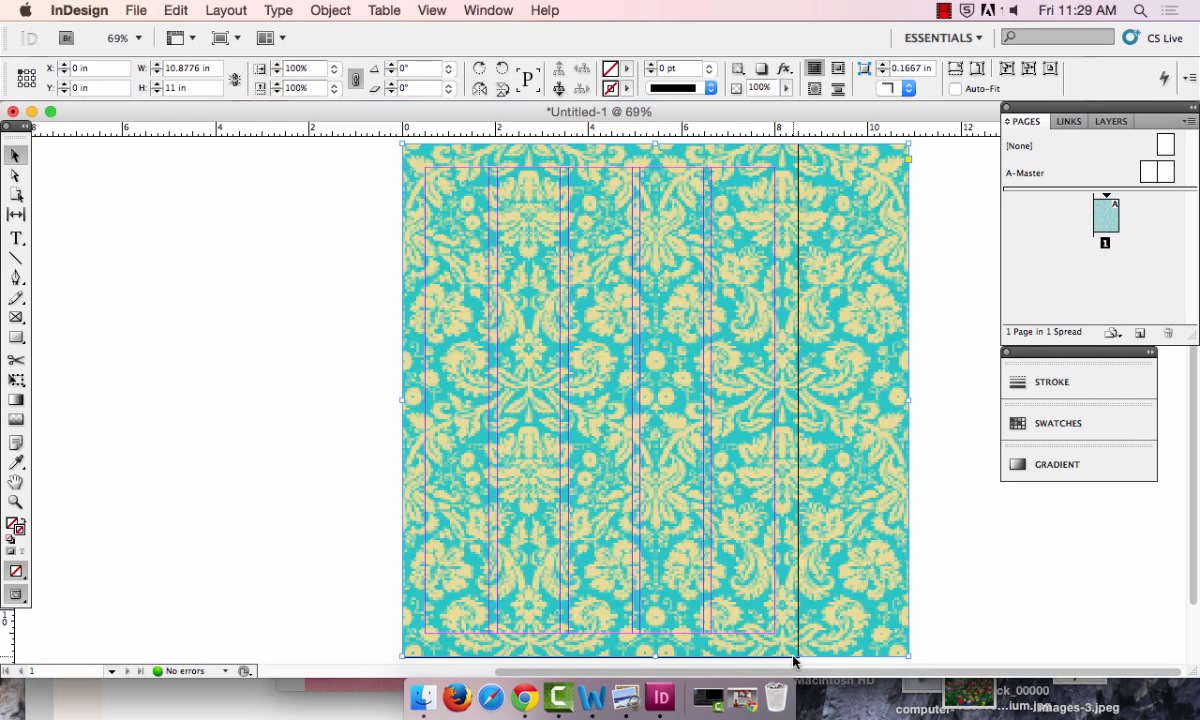
pyautogui.press('super+z')
# - Place the loaded pattern at its original size and extend its frame to all four page edges, 8.5 by 11 in
pyautogui.click(439, 201)
pyautogui.press('/')
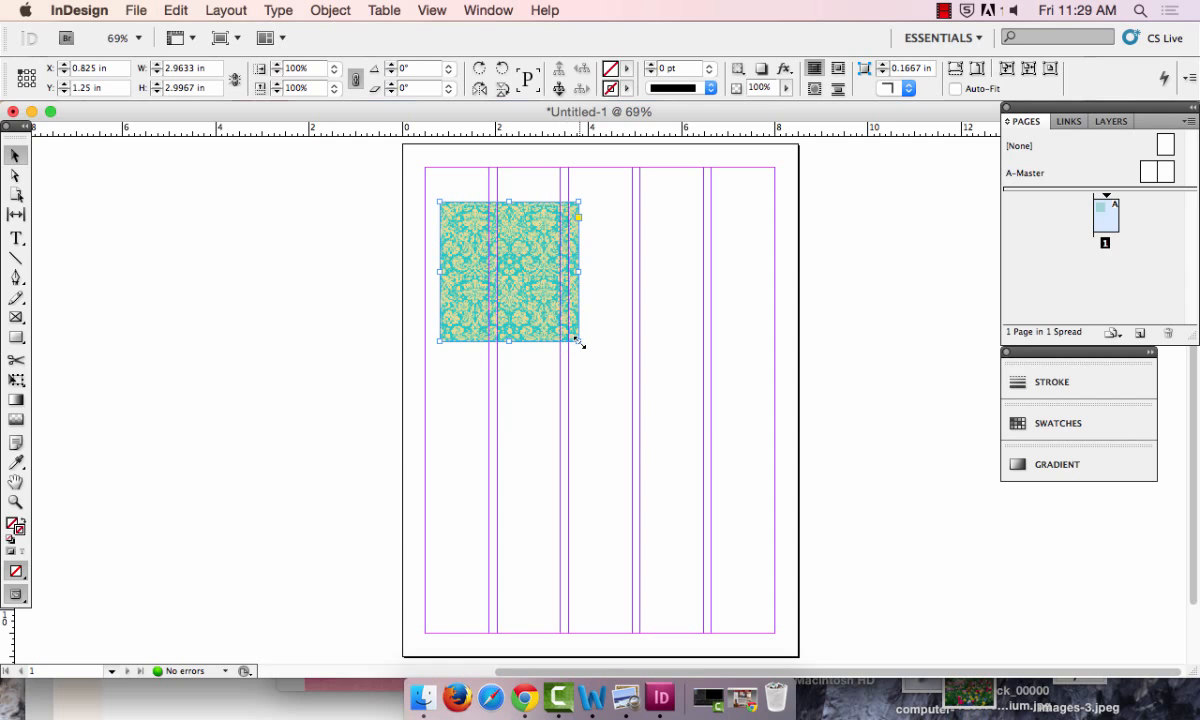
pyautogui.moveTo(579, 343); pyautogui.dragTo(799, 580)
pyautogui.moveTo(1194, 430); pyautogui.dragTo(1190, 335)
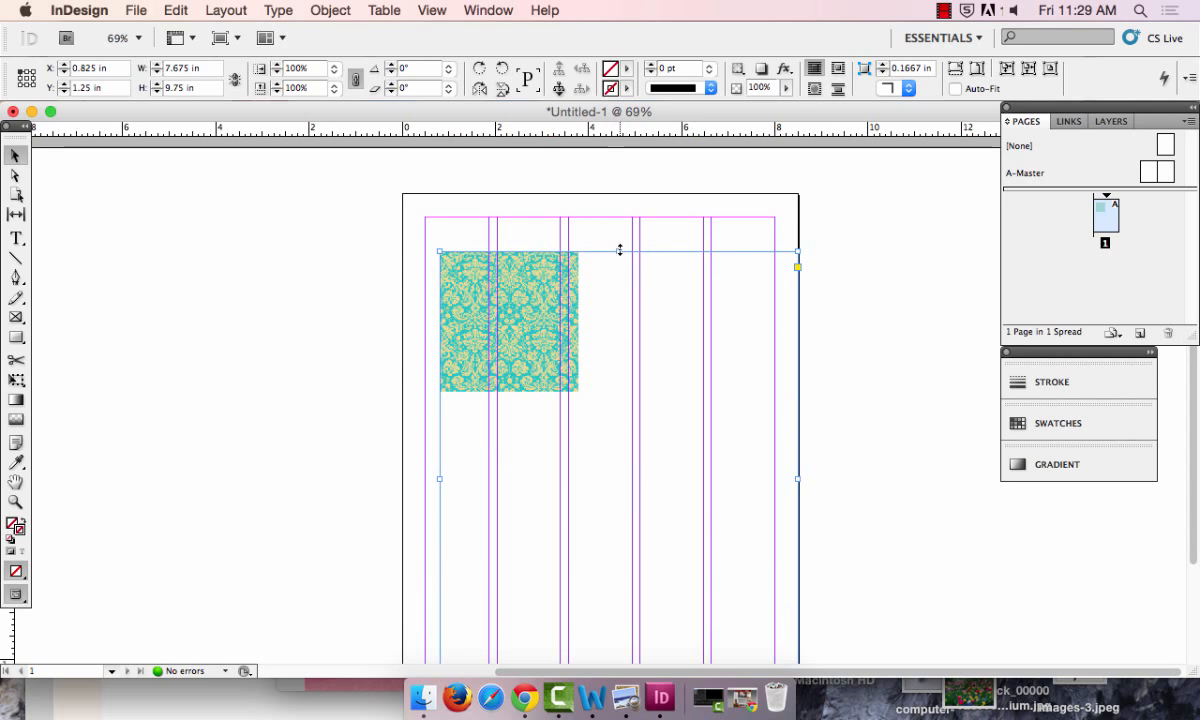
pyautogui.moveTo(619, 251); pyautogui.dragTo(616, 193)
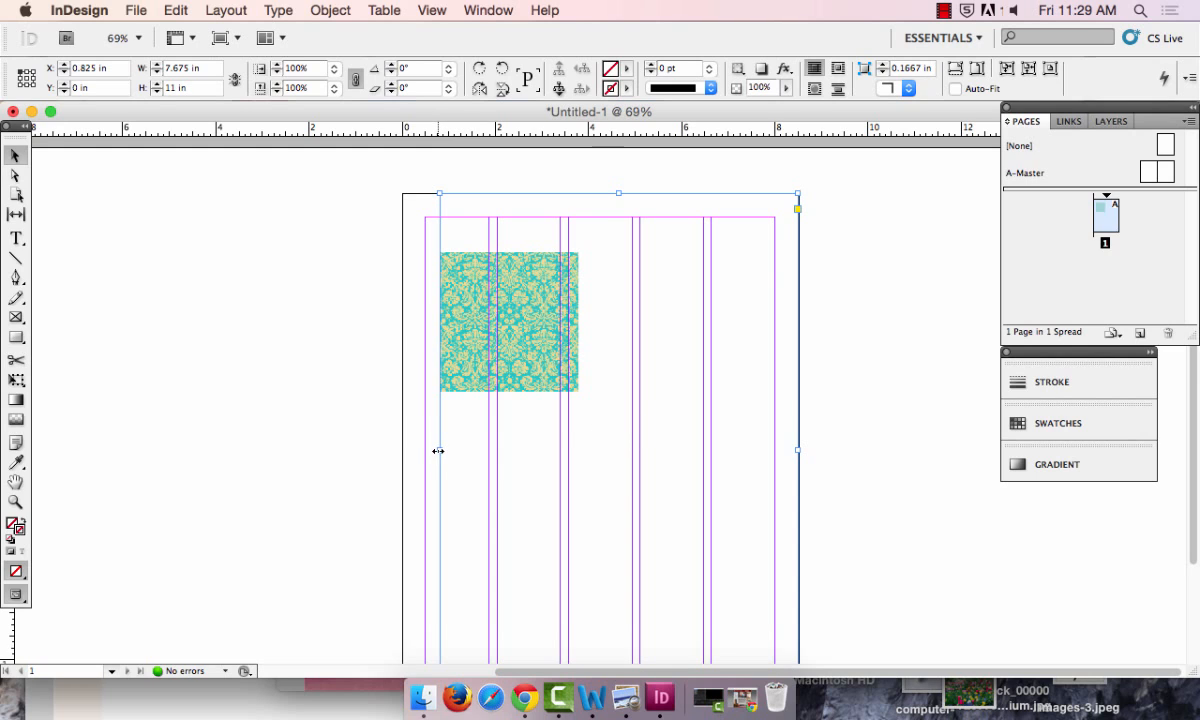
pyautogui.moveTo(440, 450); pyautogui.dragTo(402, 450)
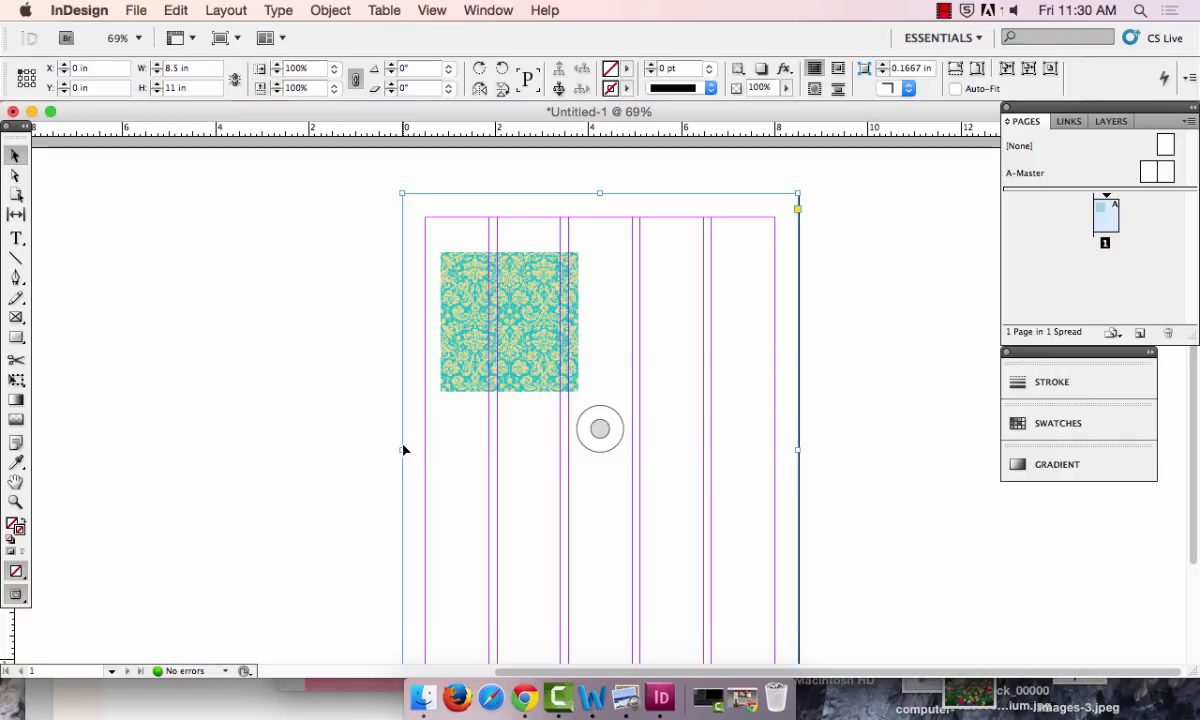
pyautogui.click(322, 9)
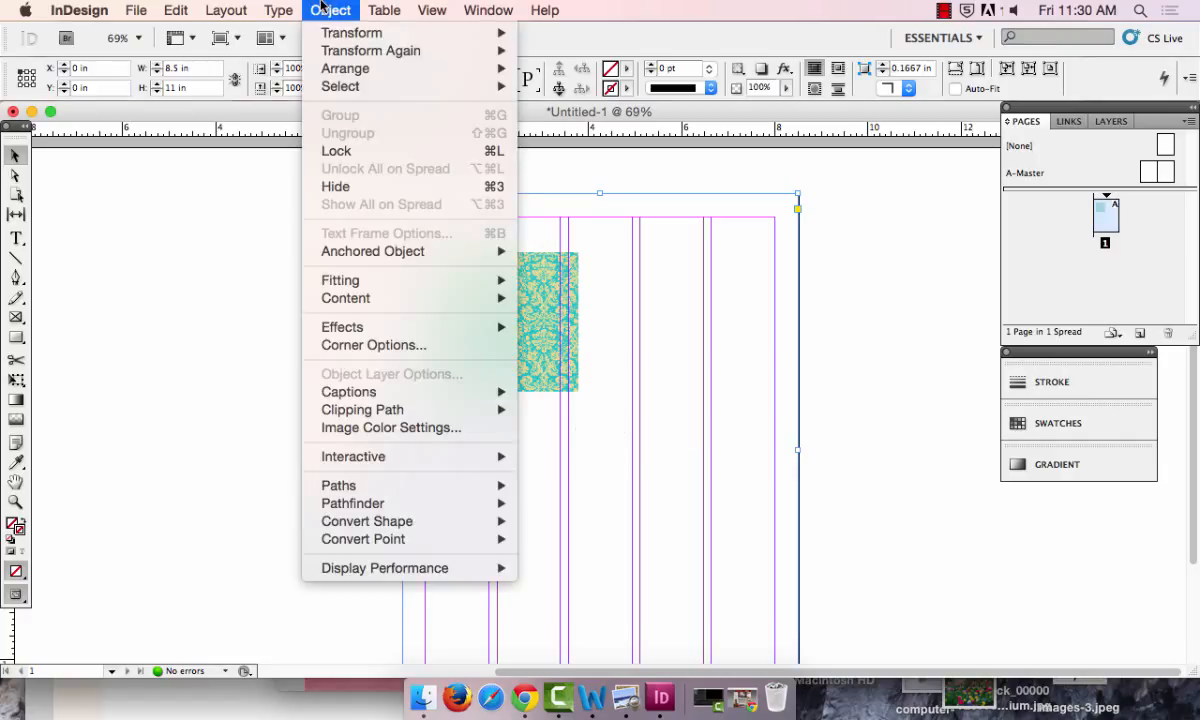
pyautogui.moveTo(440, 283)
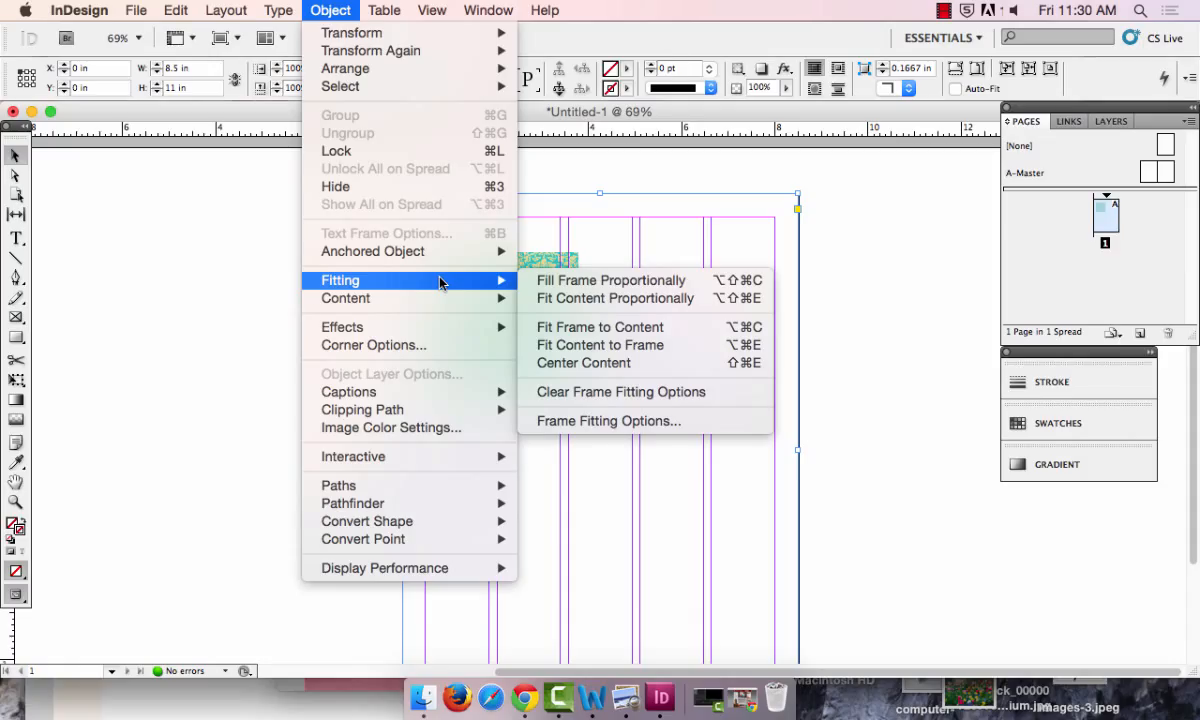
pyautogui.click(95, 271)
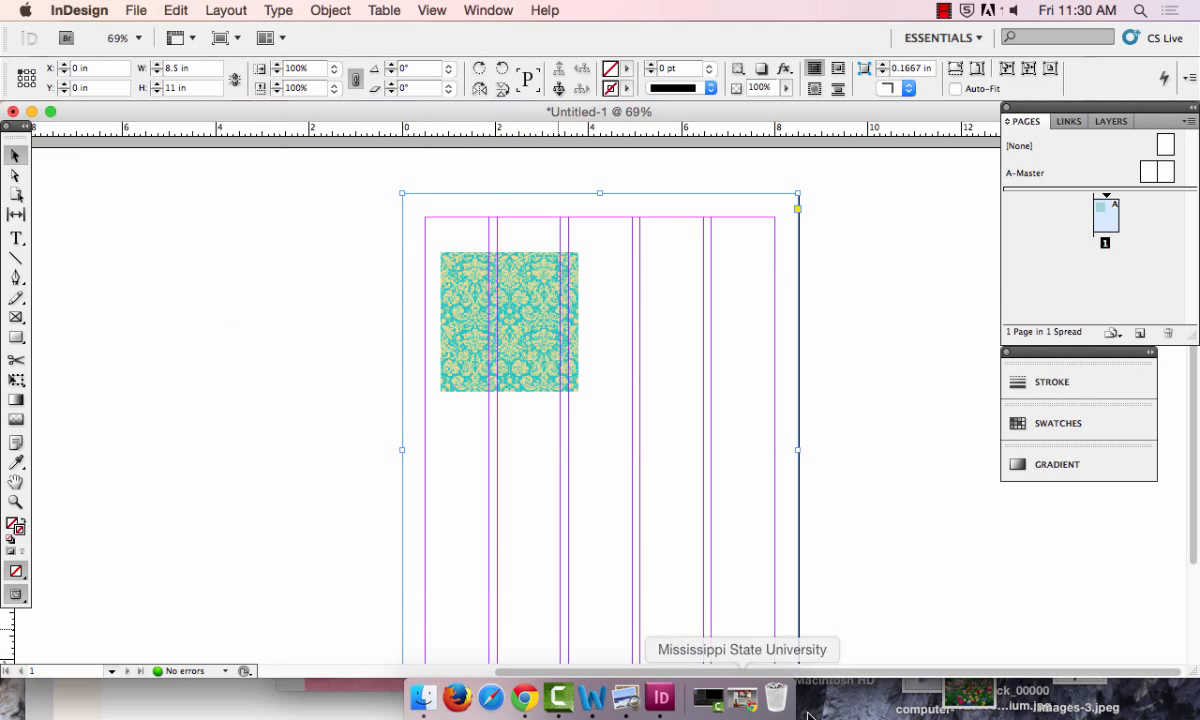
# - Switch to Chrome, search Google Images for Johnny Depp in a new tab, and open one of the photos
pyautogui.click(524, 698)
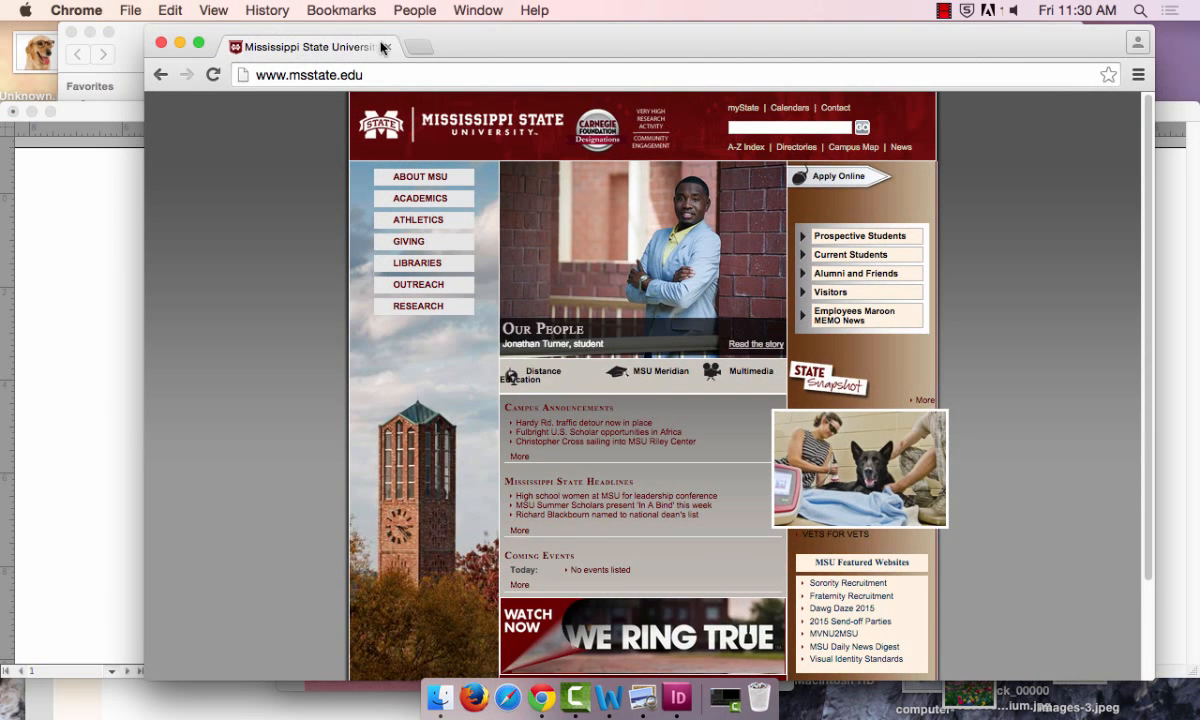
pyautogui.click(418, 46)
pyautogui.write('johnnhy depp')
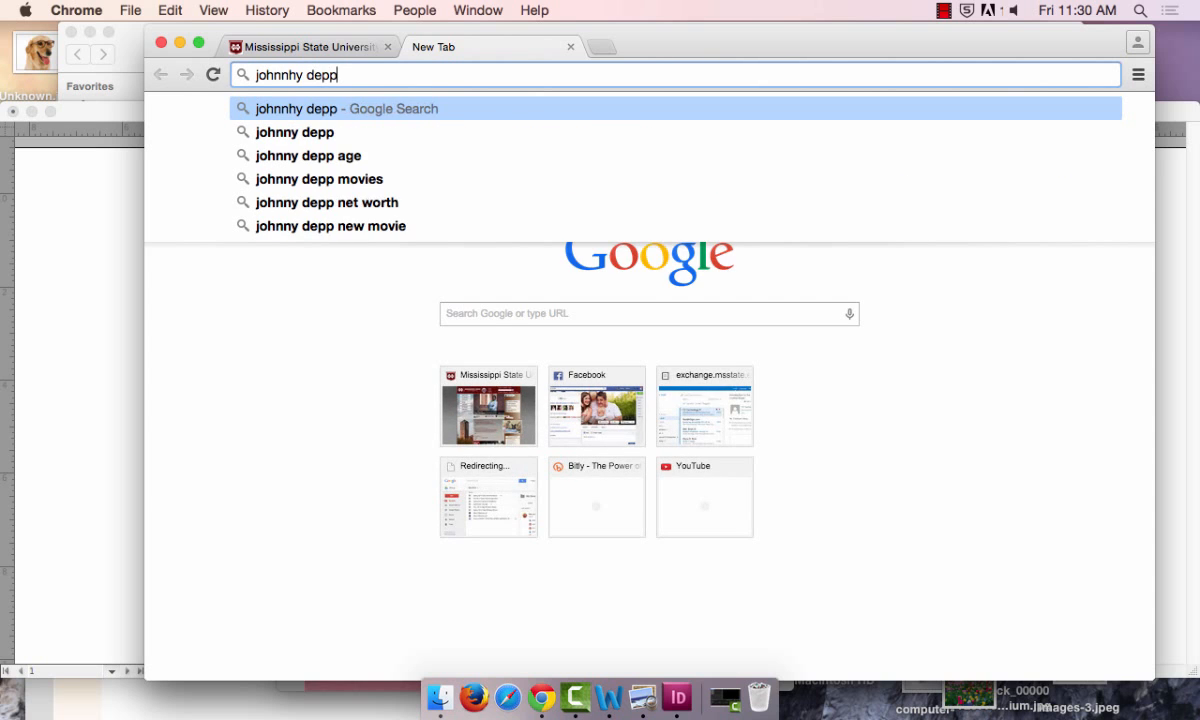
pyautogui.press('Return')
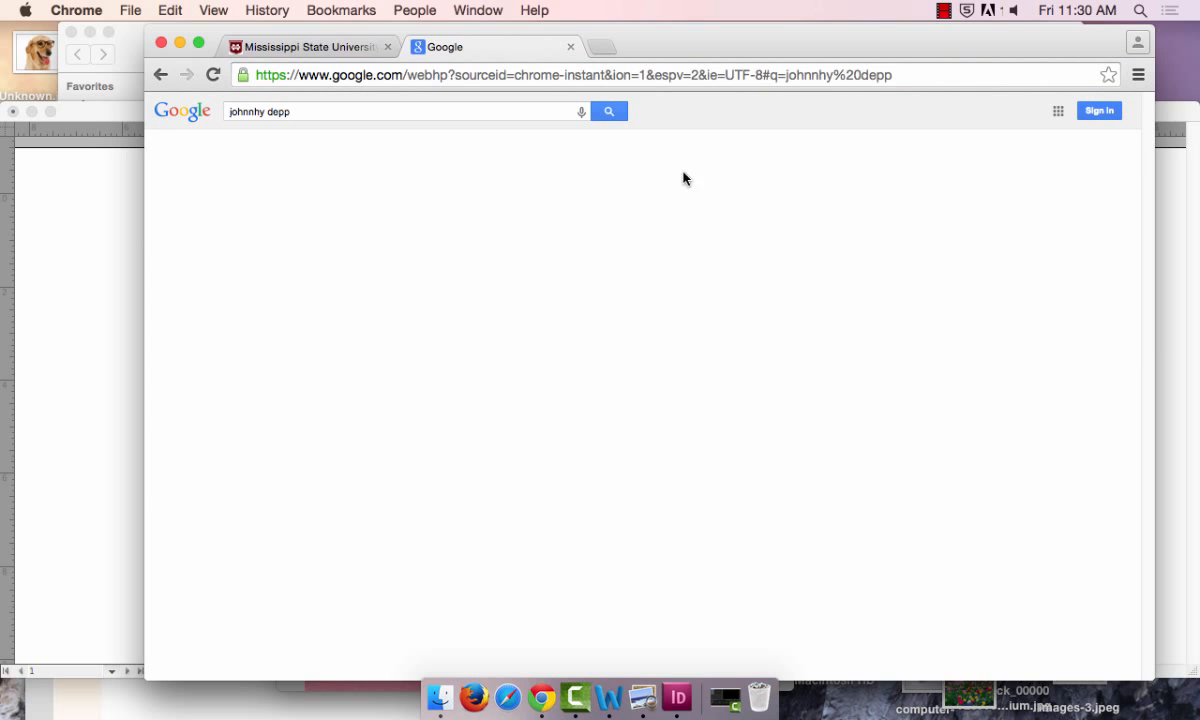
pyautogui.click(331, 148)
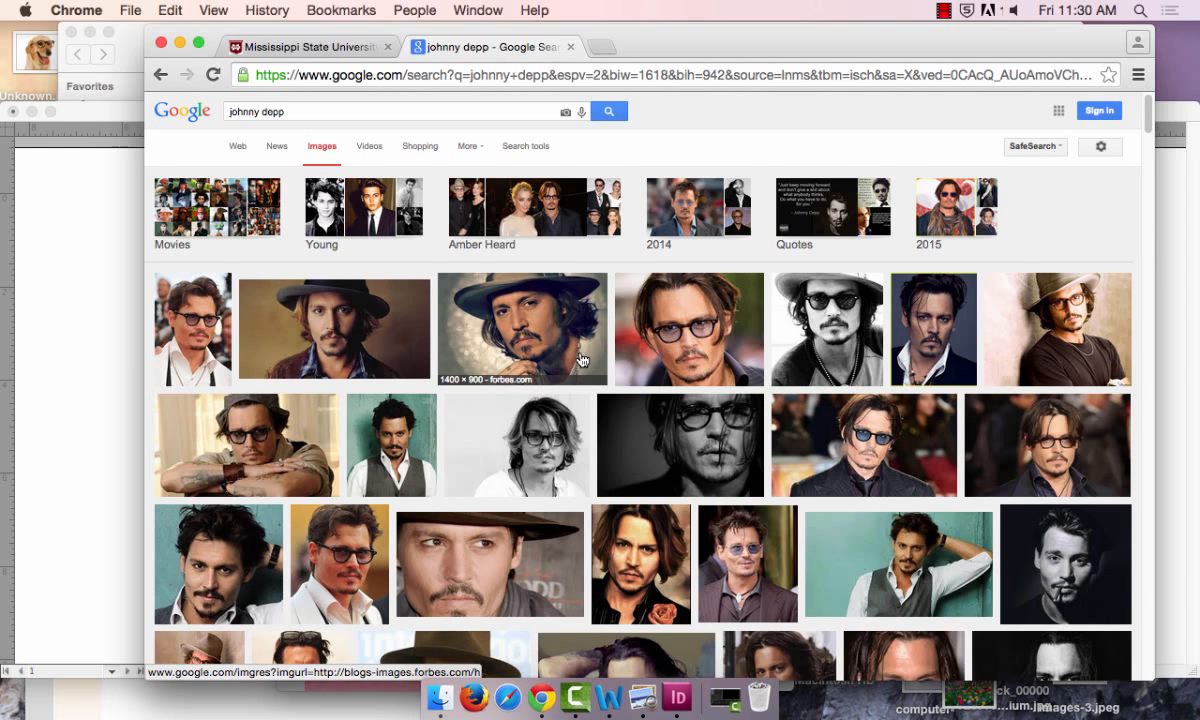
pyautogui.click(370, 344)
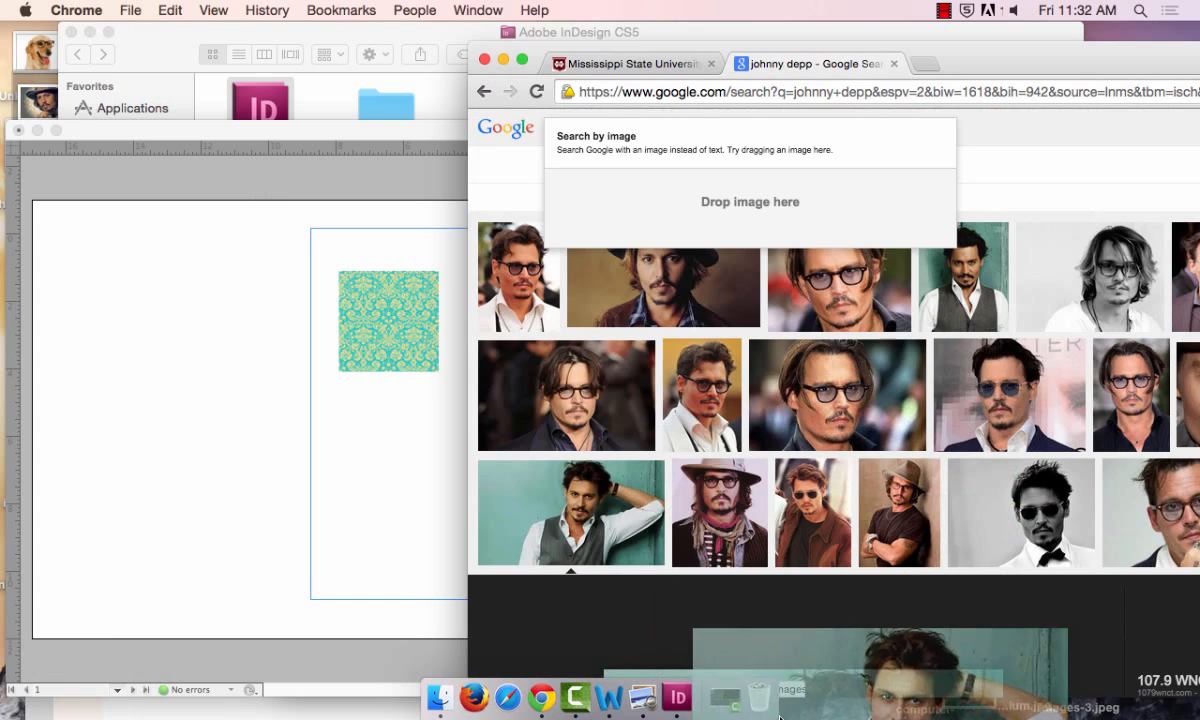
# - Save the wide photo with the teal background to the desktop and, back in InDesign, delete the hat portrait from the page
pyautogui.moveTo(820, 600); pyautogui.dragTo(415, 488)
pyautogui.click(415, 488)
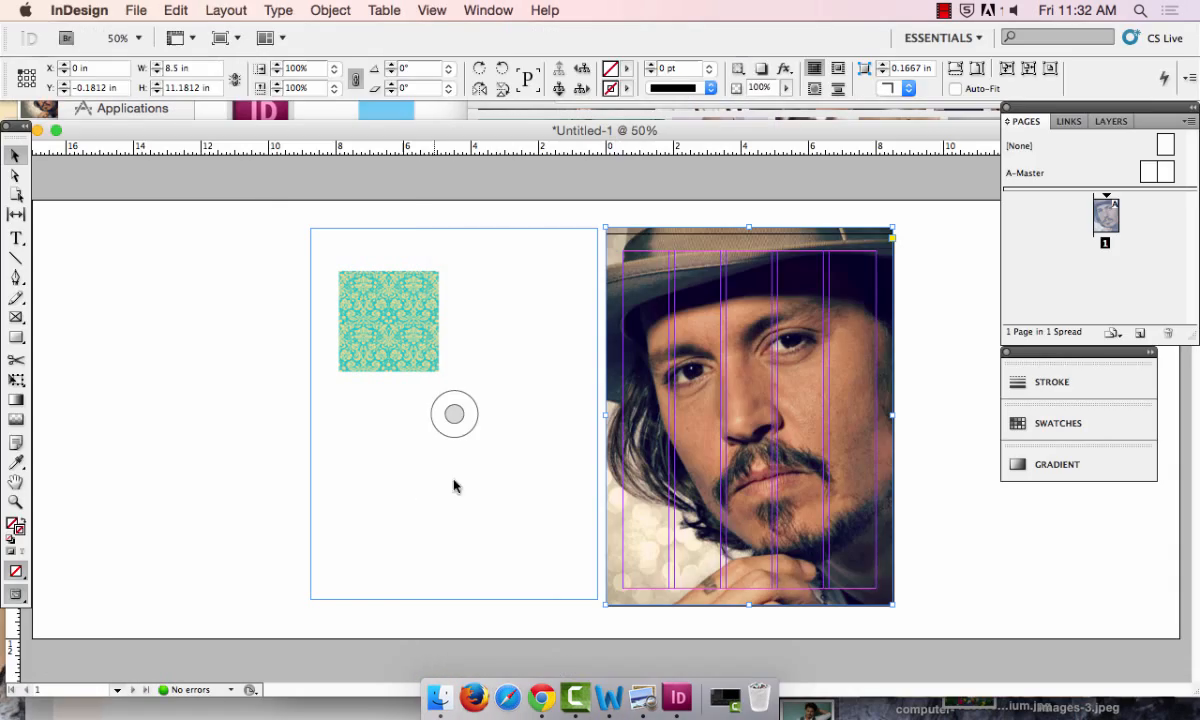
pyautogui.moveTo(721, 441); pyautogui.dragTo(721, 442)
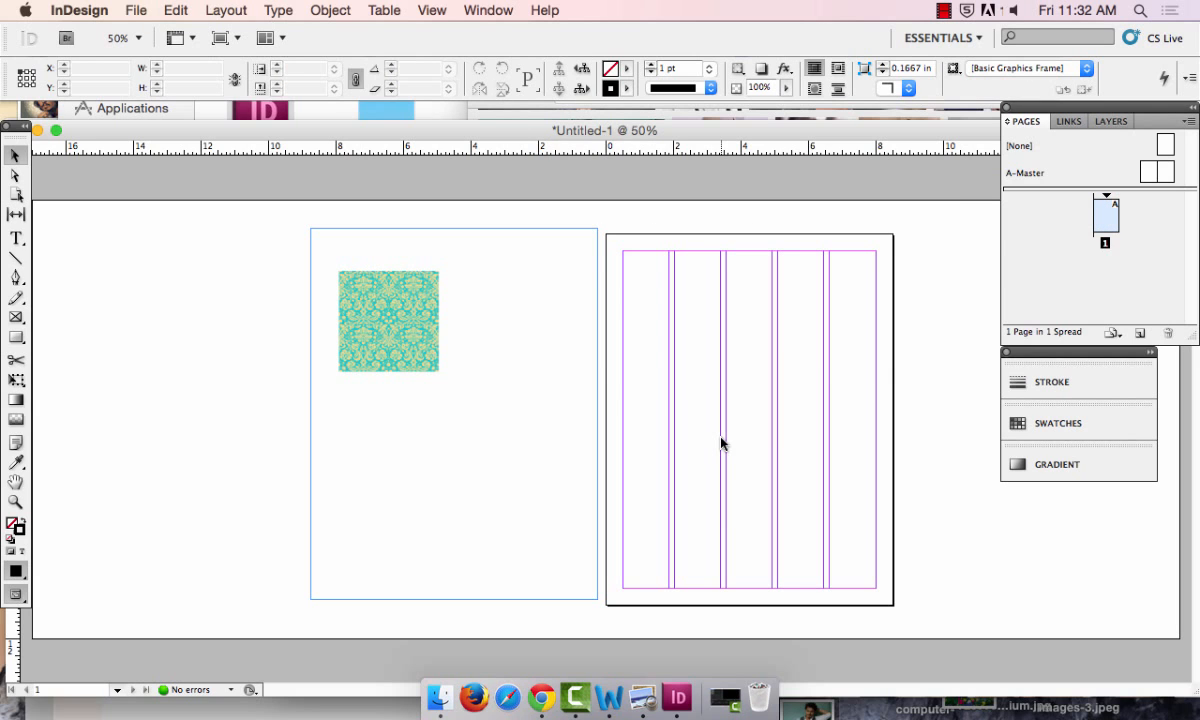
# - Place johnnydepp.jpg from the Desktop on the page at its original size
pyautogui.press('super+d')
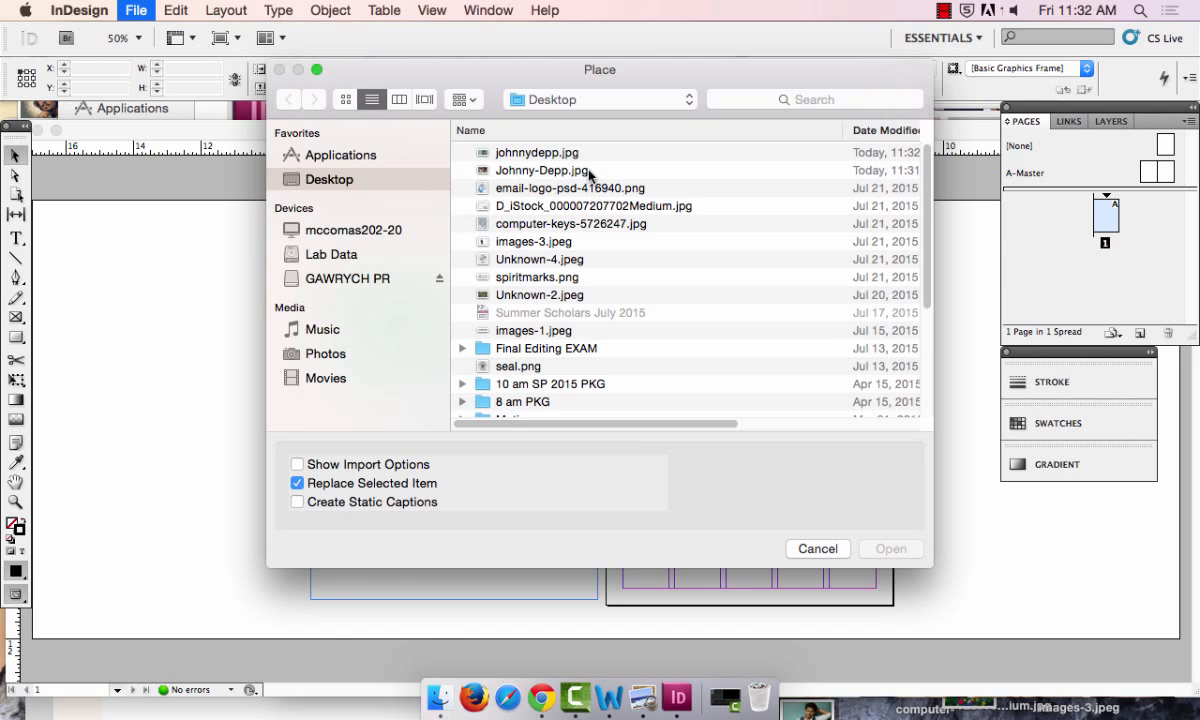
pyautogui.click(565, 155)
pyautogui.doubleClick(565, 160)
pyautogui.click(682, 293)
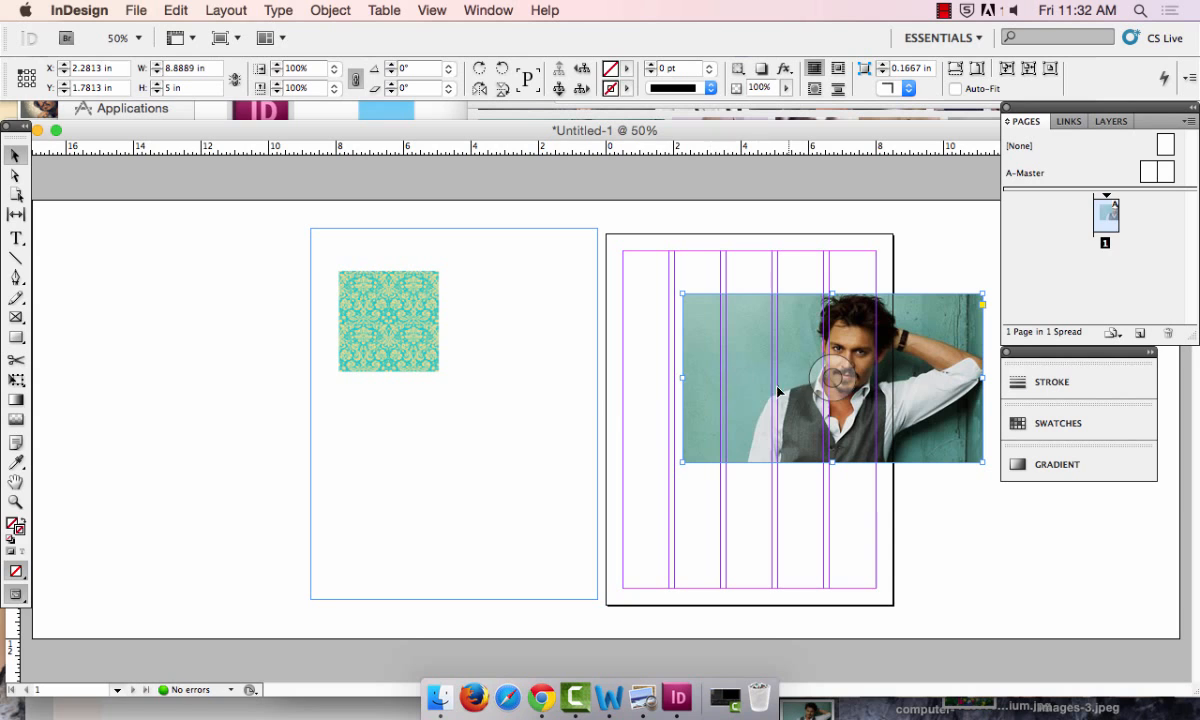
# - Align the photo with the page's upper-left corner and resize its frame to the full page, 8.5 by 11 in
pyautogui.moveTo(776, 389); pyautogui.dragTo(690, 333)
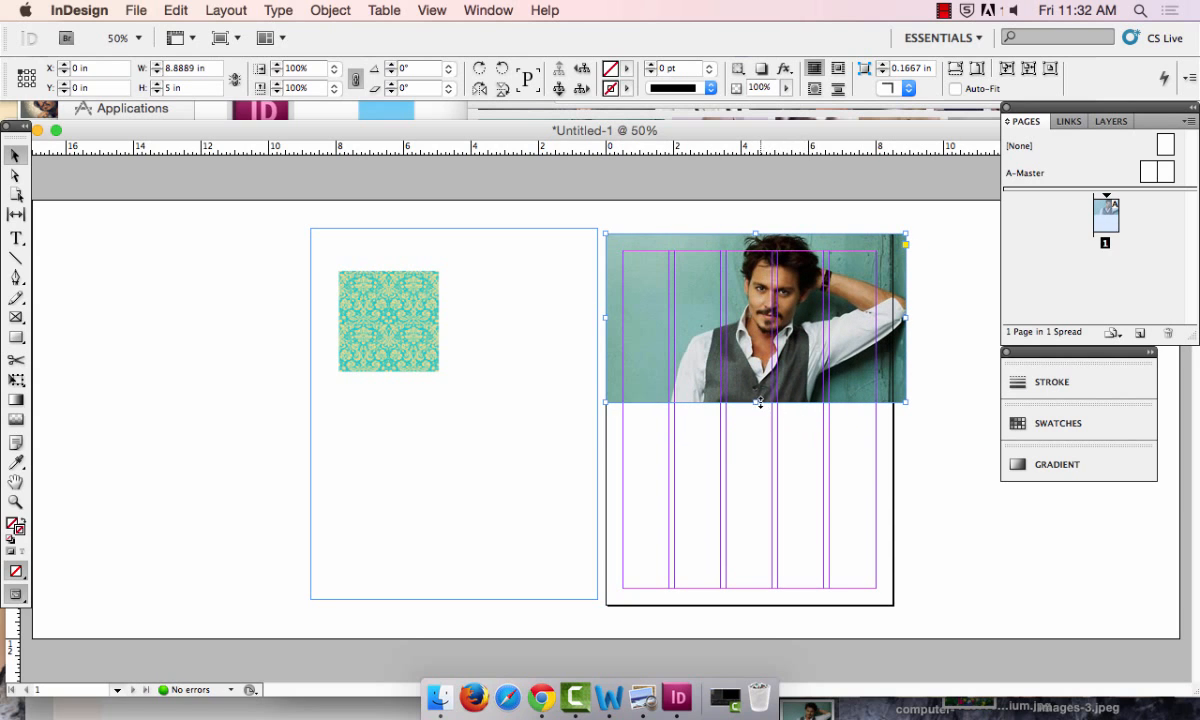
pyautogui.moveTo(763, 402); pyautogui.dragTo(774, 604)
pyautogui.moveTo(904, 418); pyautogui.dragTo(893, 423)
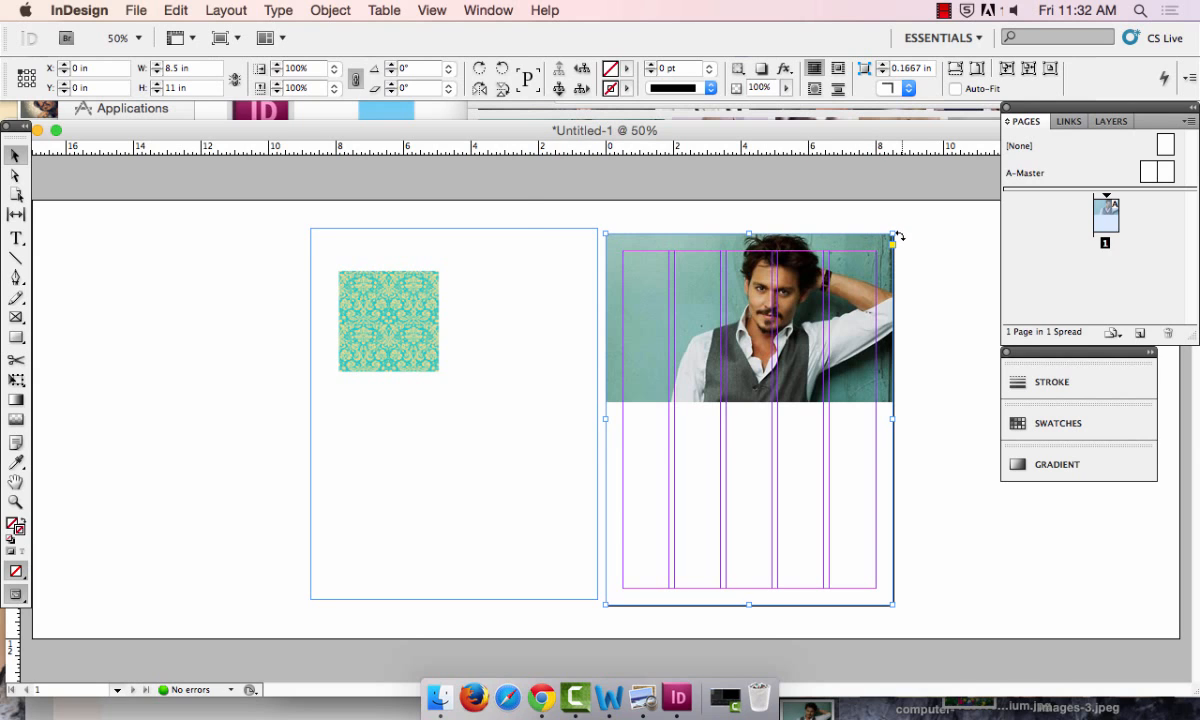
# - Try Fill Frame Proportionally on the photo in its full-page frame
pyautogui.click(328, 11)
pyautogui.moveTo(418, 309)
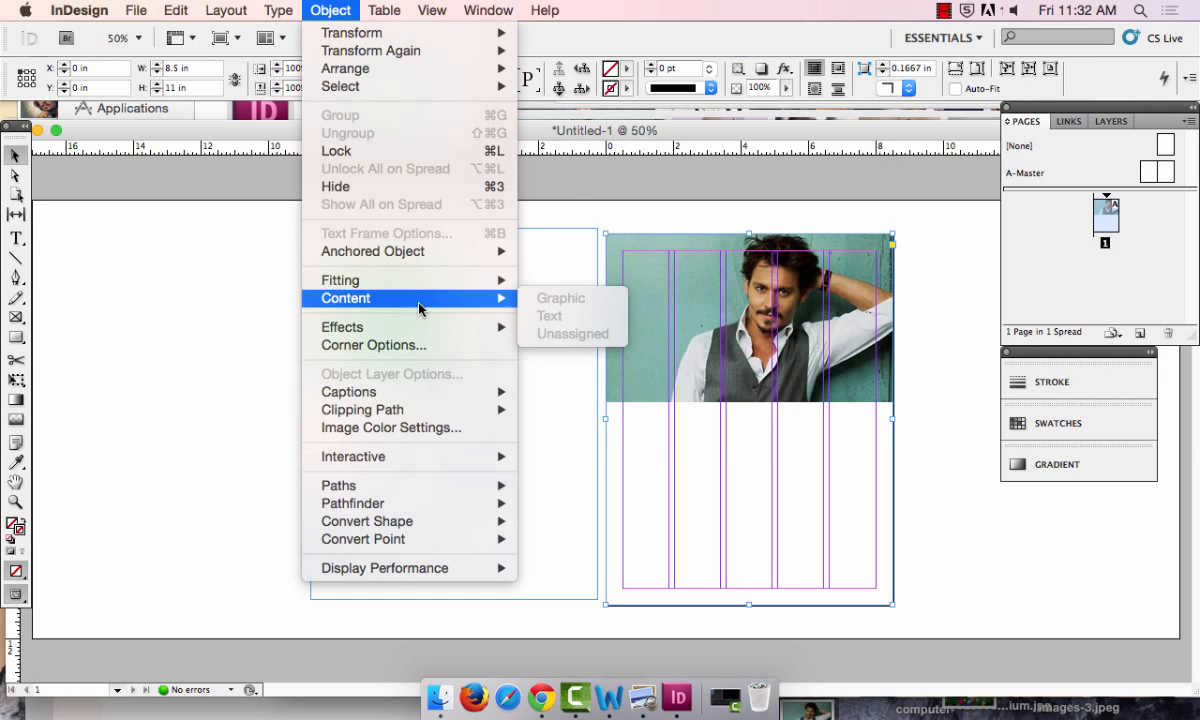
pyautogui.moveTo(458, 287)
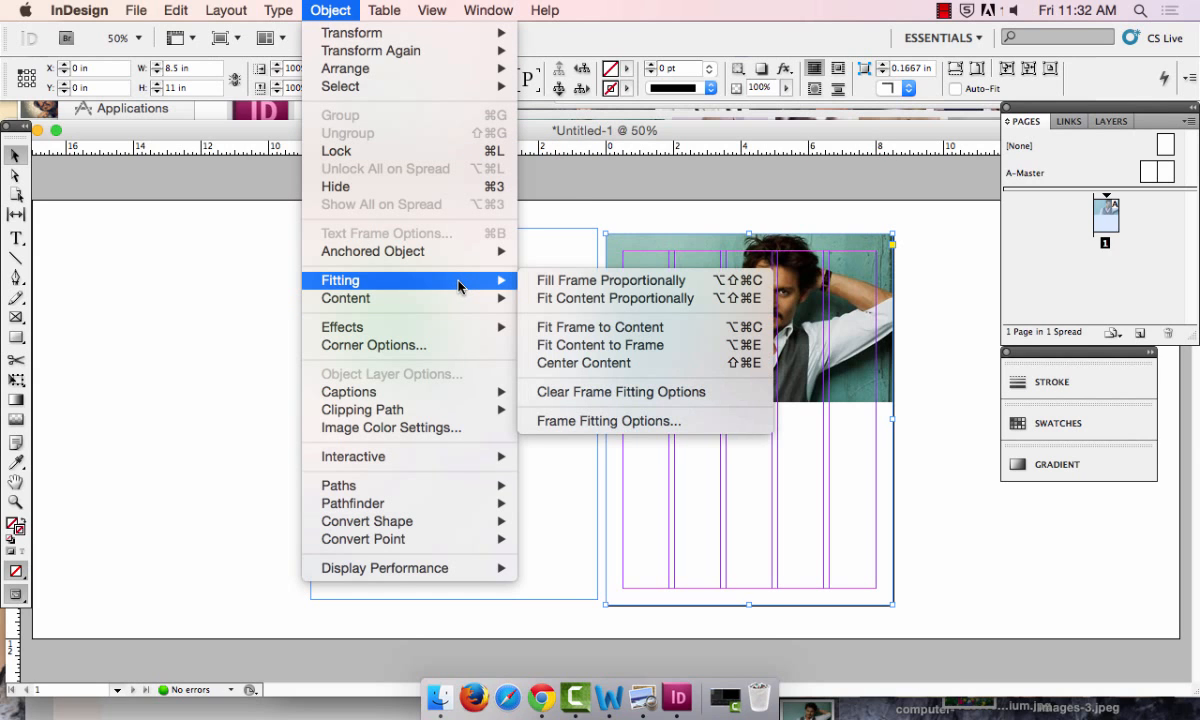
pyautogui.click(605, 282)
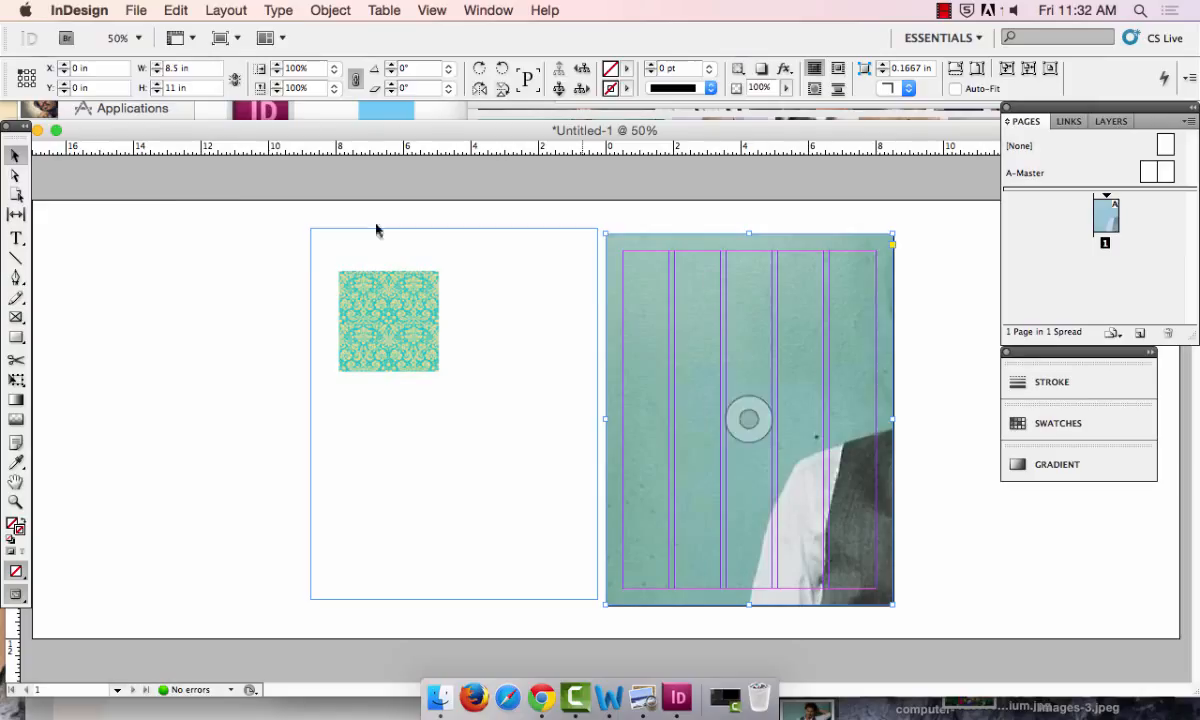
# - Reposition the enlarged photo inside its frame to X -5.5278 in so the man is centered on the page
pyautogui.click(16, 176)
pyautogui.click(612, 401)
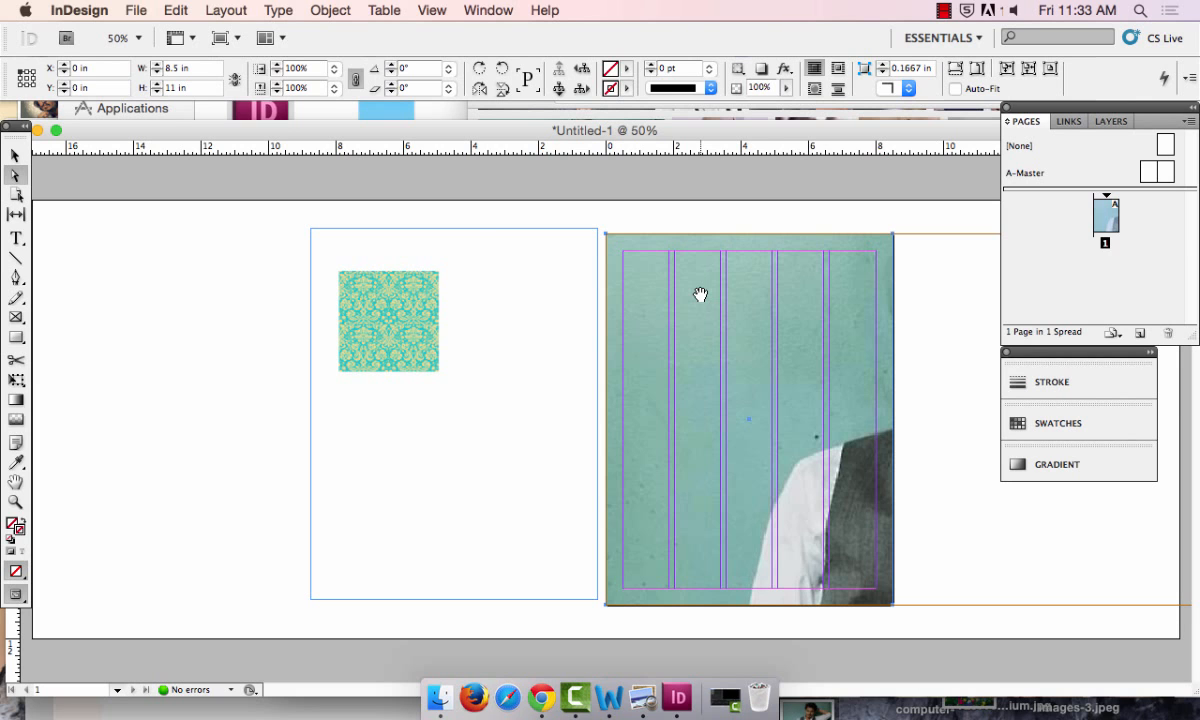
pyautogui.moveTo(768, 313); pyautogui.dragTo(600, 320)
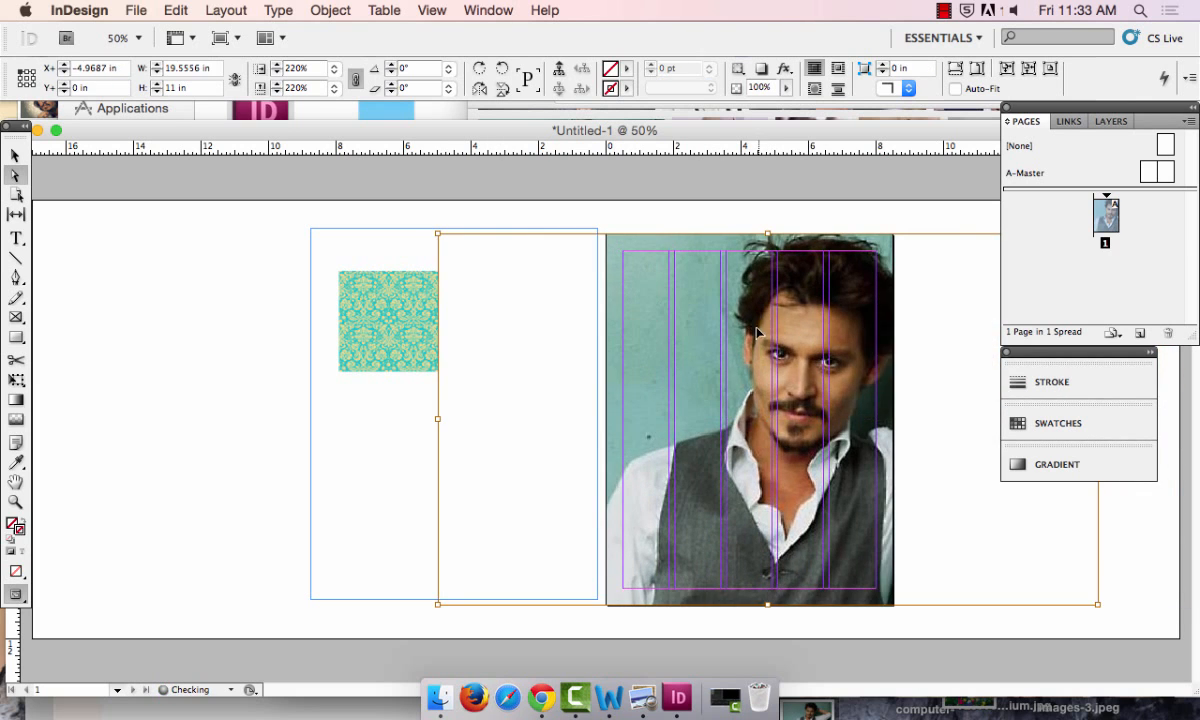
pyautogui.moveTo(757, 332)
pyautogui.mouseDown()
pyautogui.moveTo(605, 333)
pyautogui.moveTo(740, 337)
pyautogui.mouseUp()
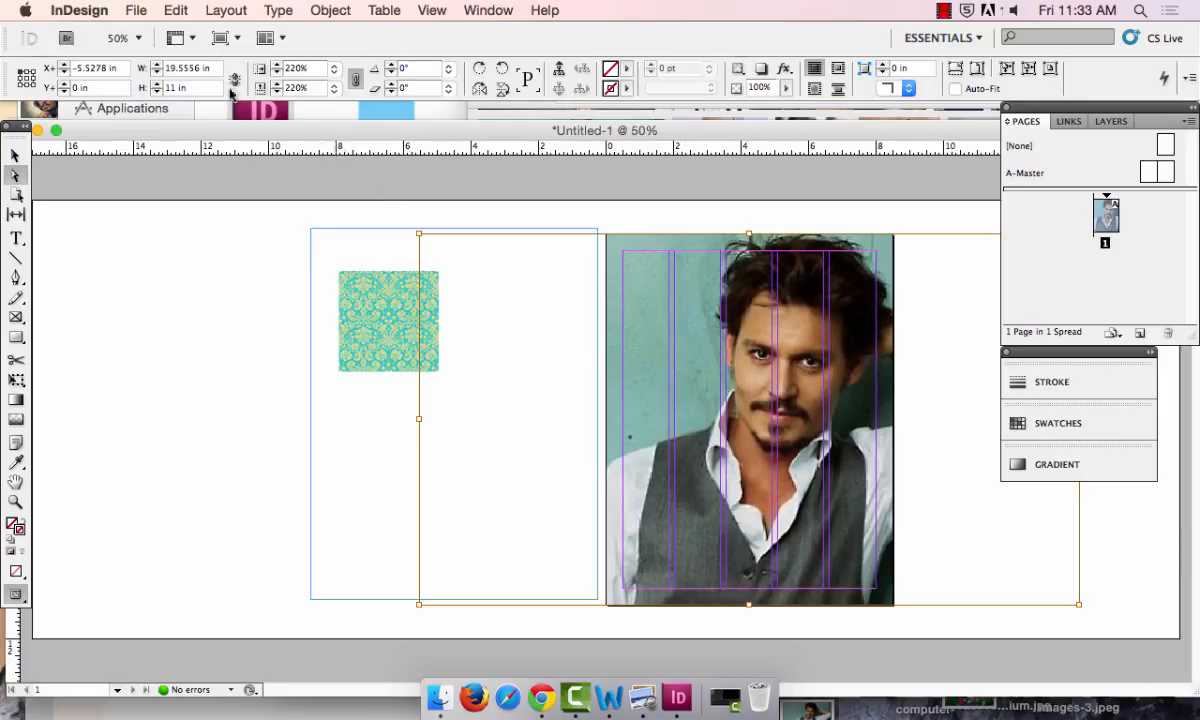
# - Undo the photo's repositioning and its proportional frame fill
pyautogui.press('super+z')
pyautogui.press('super+z')
pyautogui.press('super+z')
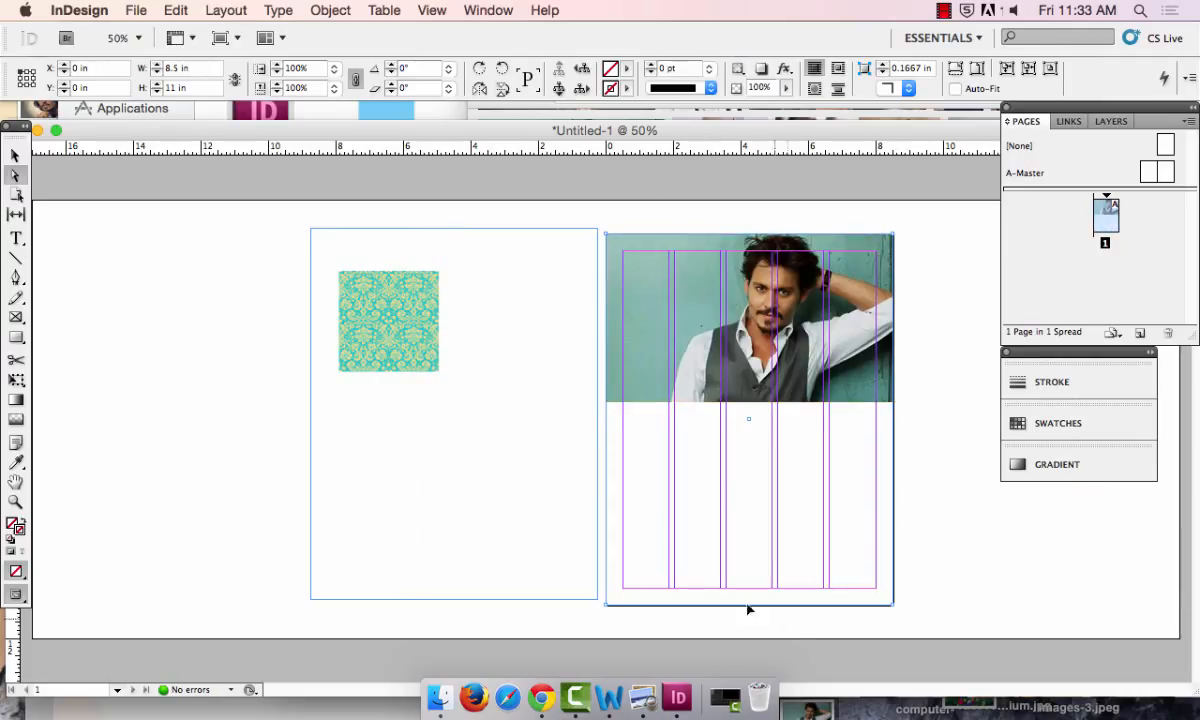
# - Fit the photo proportionally within its full-page frame
pyautogui.click(310, 10)
pyautogui.moveTo(485, 284)
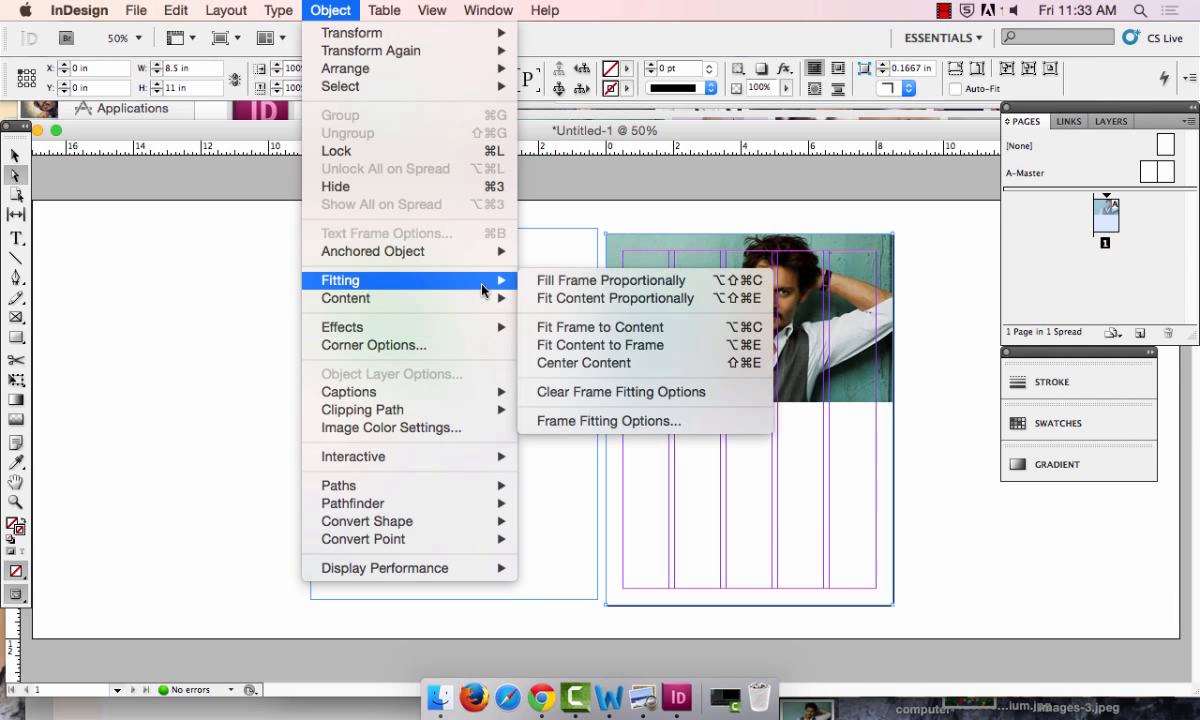
pyautogui.click(608, 298)
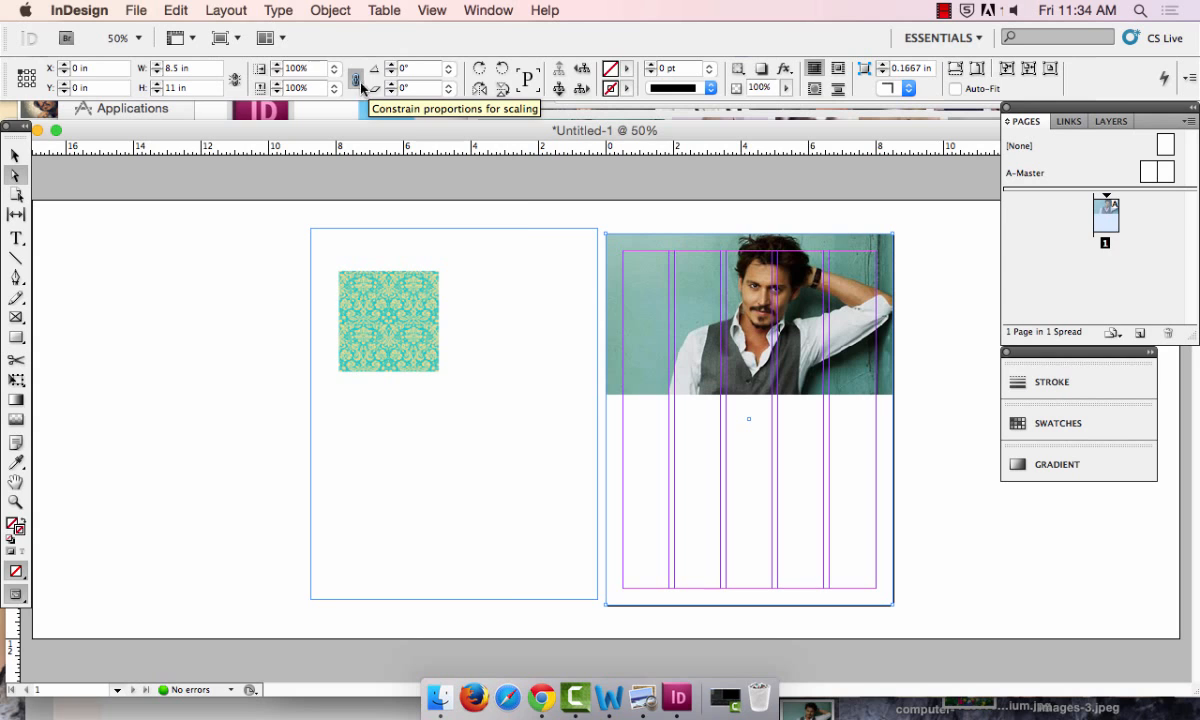
# - Fill the frame proportionally with the photo and shift the image inside it to X -5.875 in
pyautogui.click(330, 10)
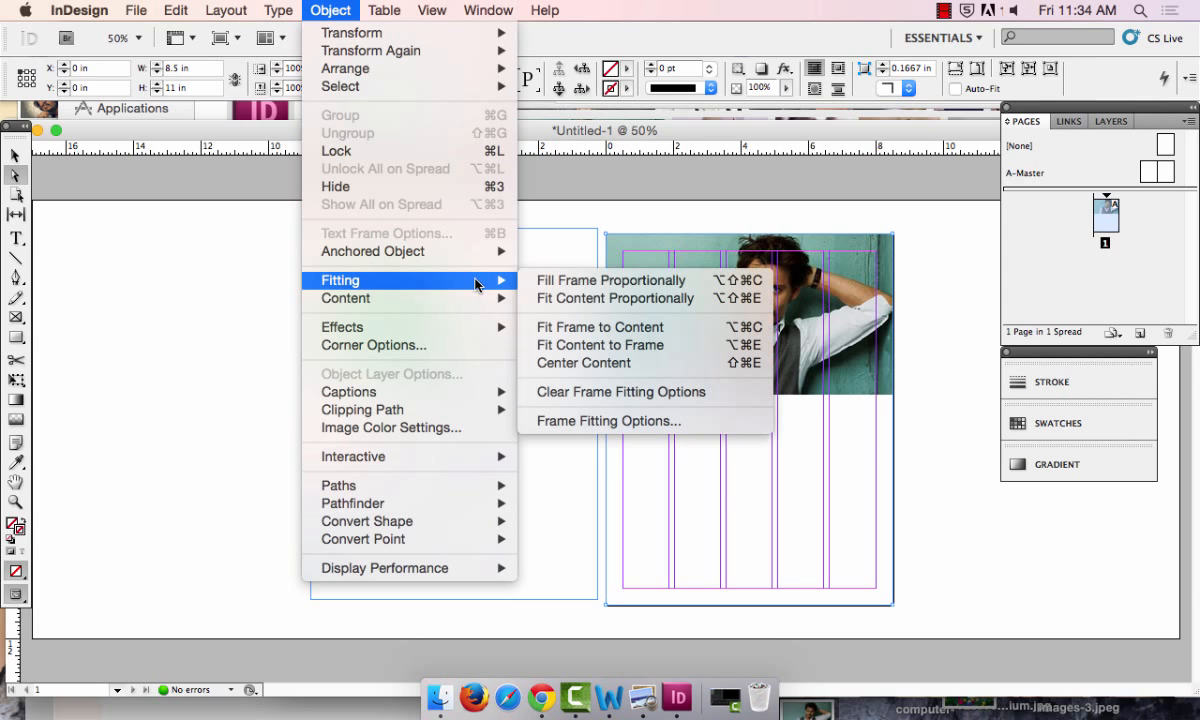
pyautogui.click(593, 285)
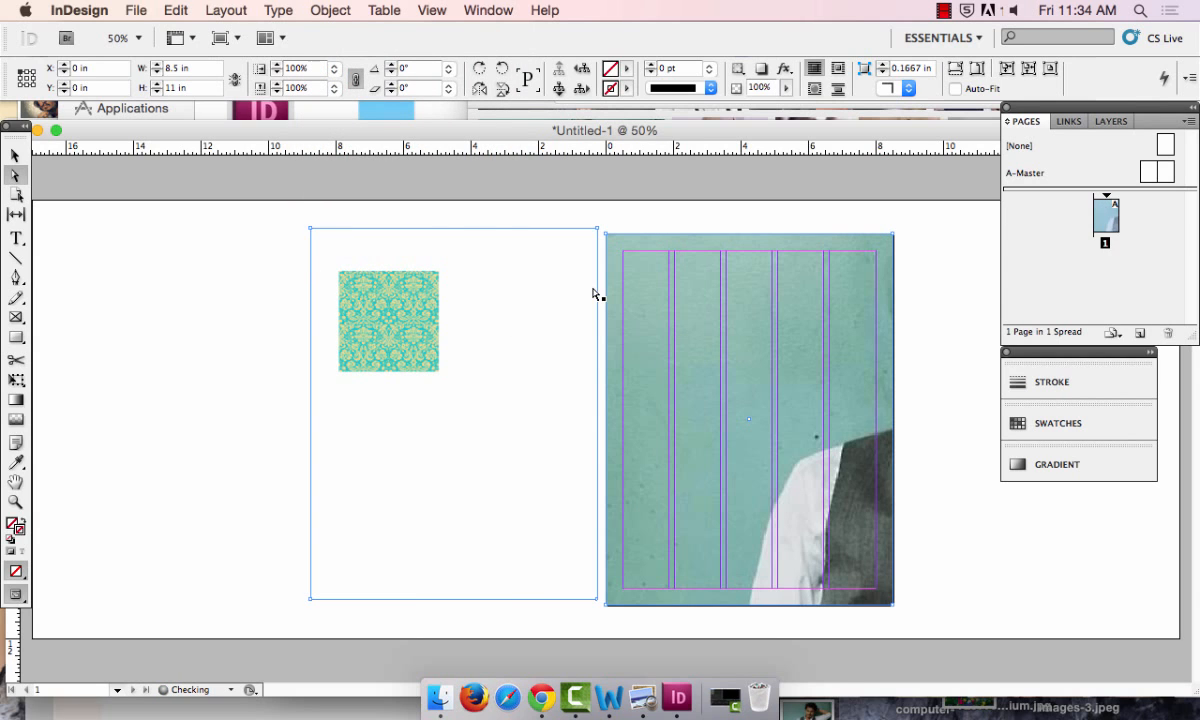
pyautogui.click(16, 178)
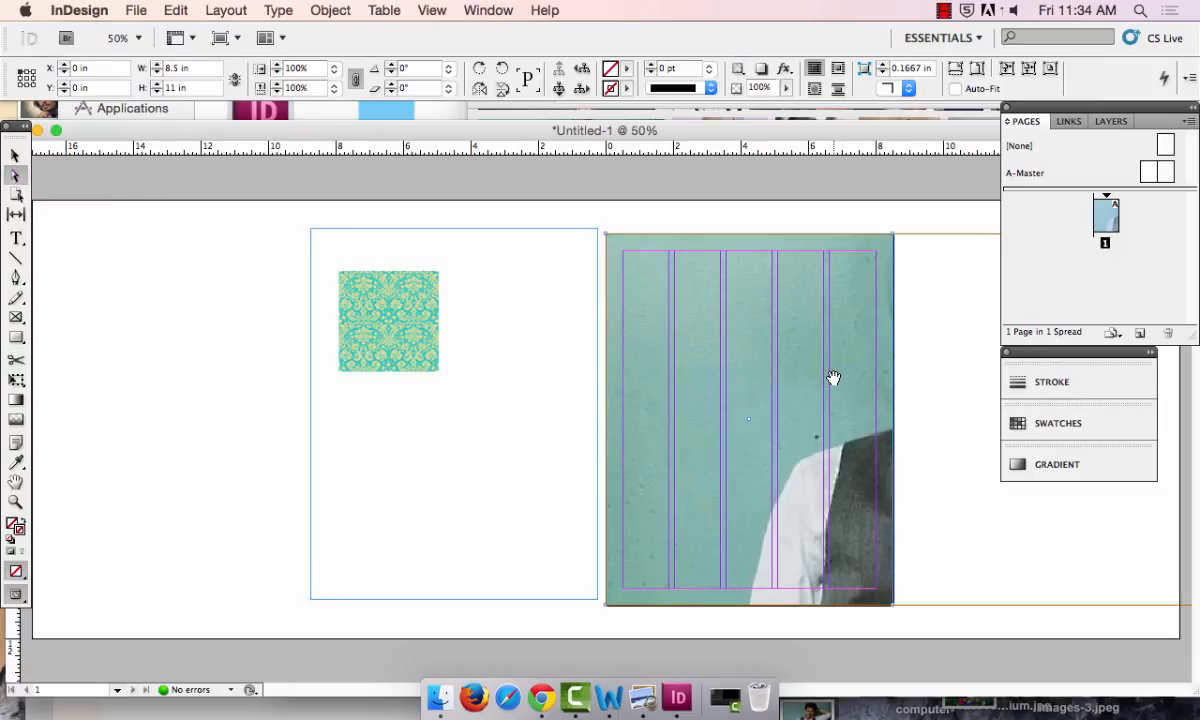
pyautogui.moveTo(833, 378); pyautogui.dragTo(636, 379)
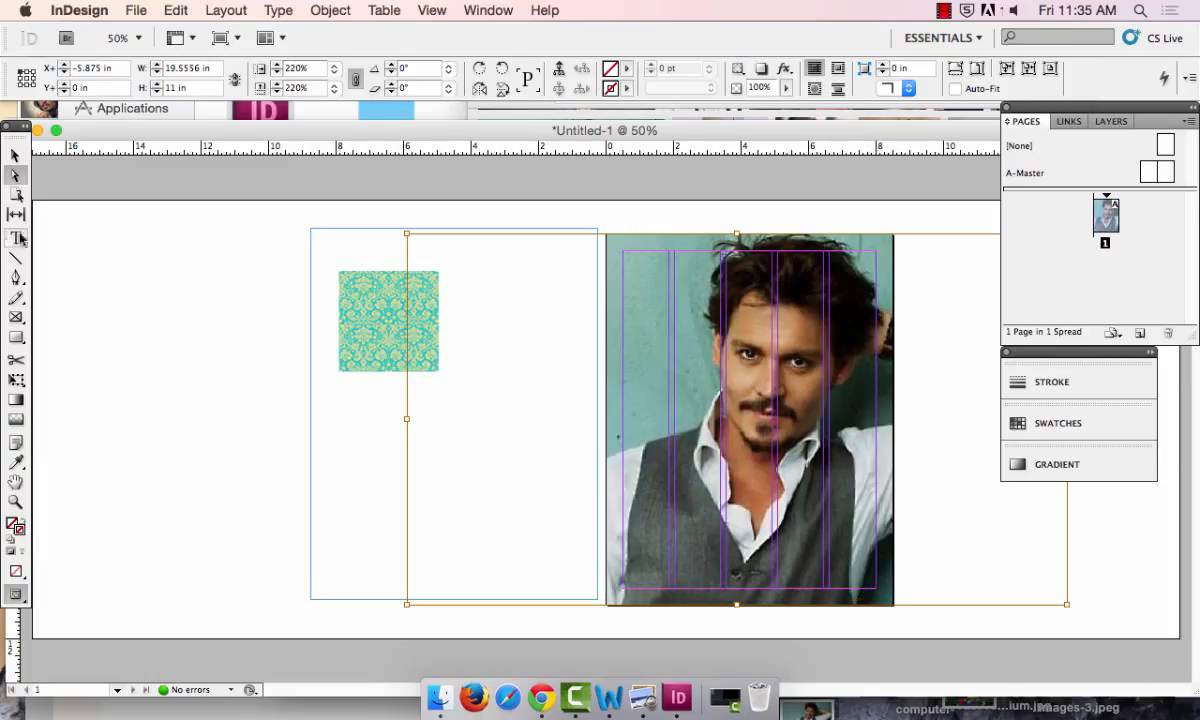
# - Delete the photo and its empty frame from the page
pyautogui.click(15, 155)
pyautogui.click(454, 414)
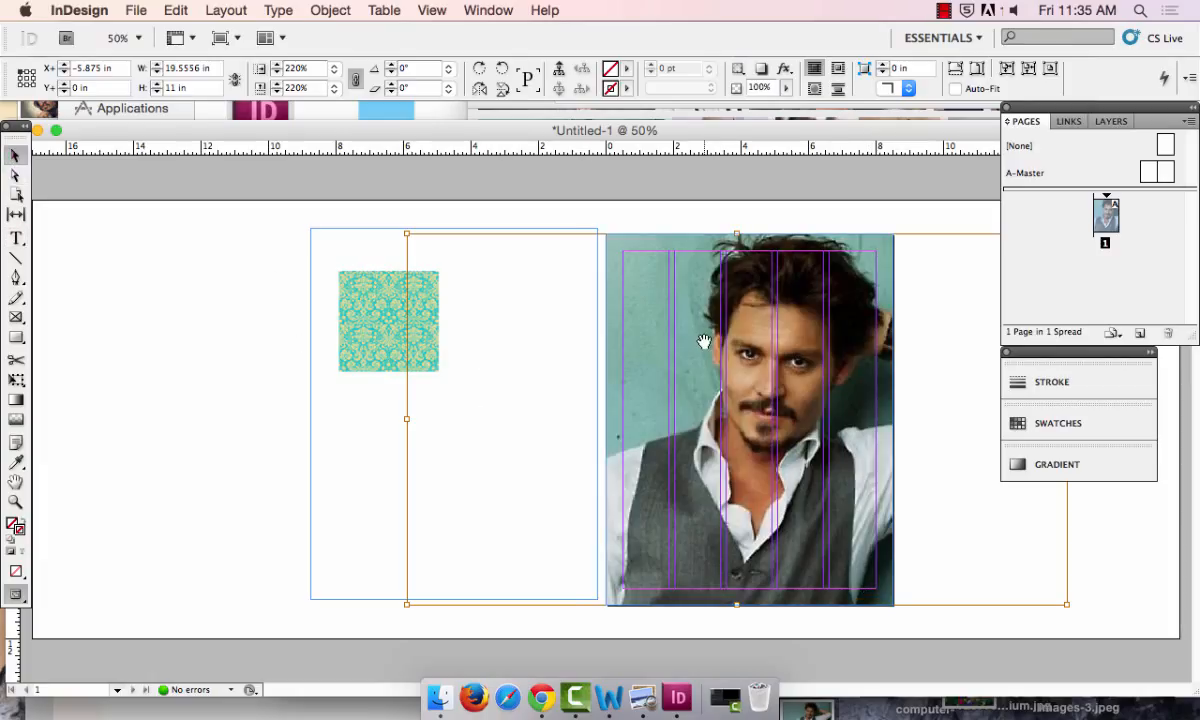
pyautogui.press('Delete')
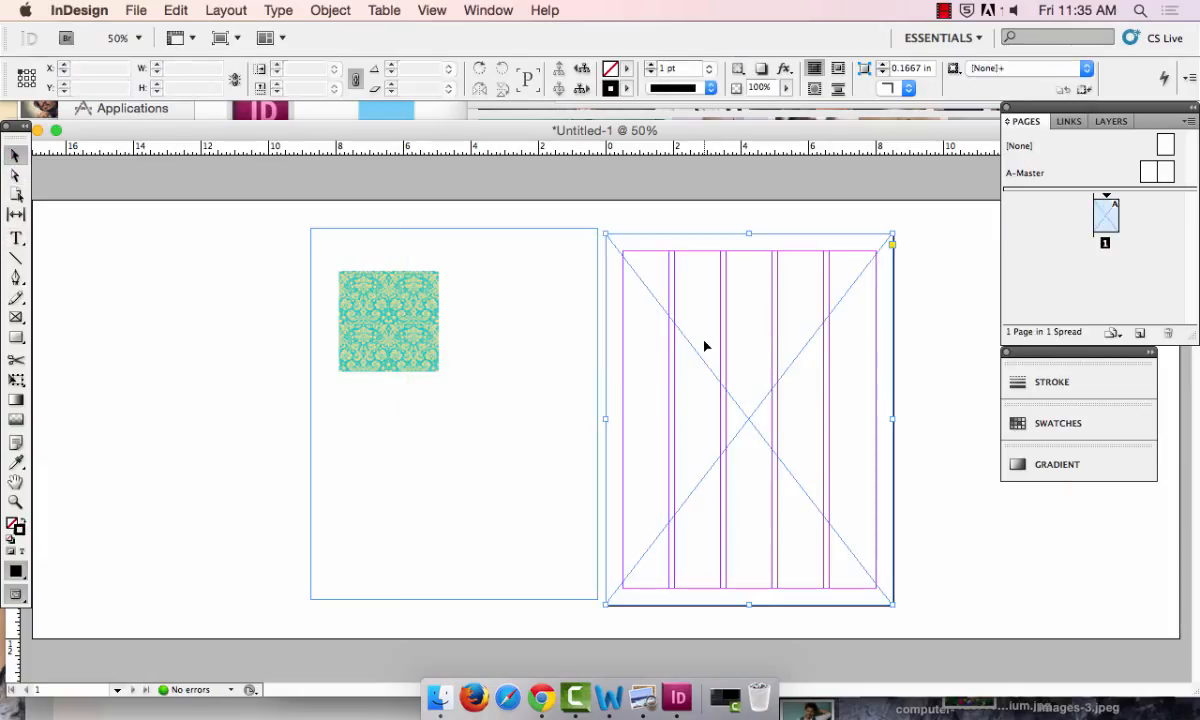
pyautogui.press('Delete')
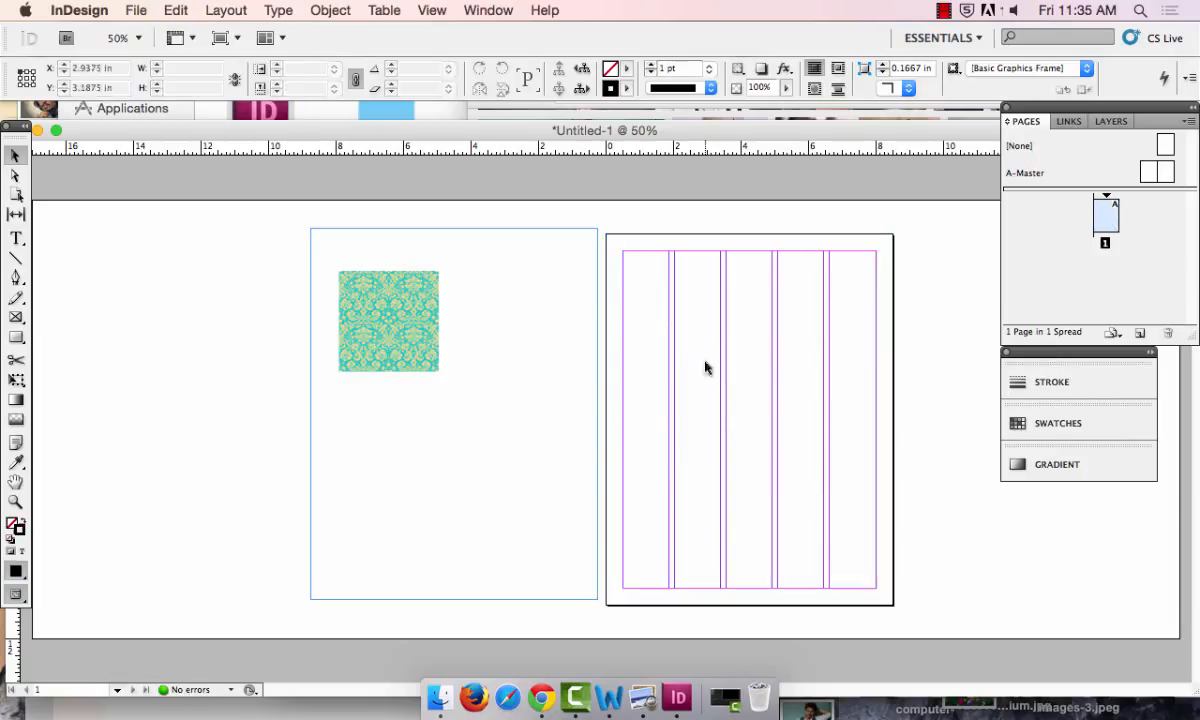
pyautogui.click(455, 413)
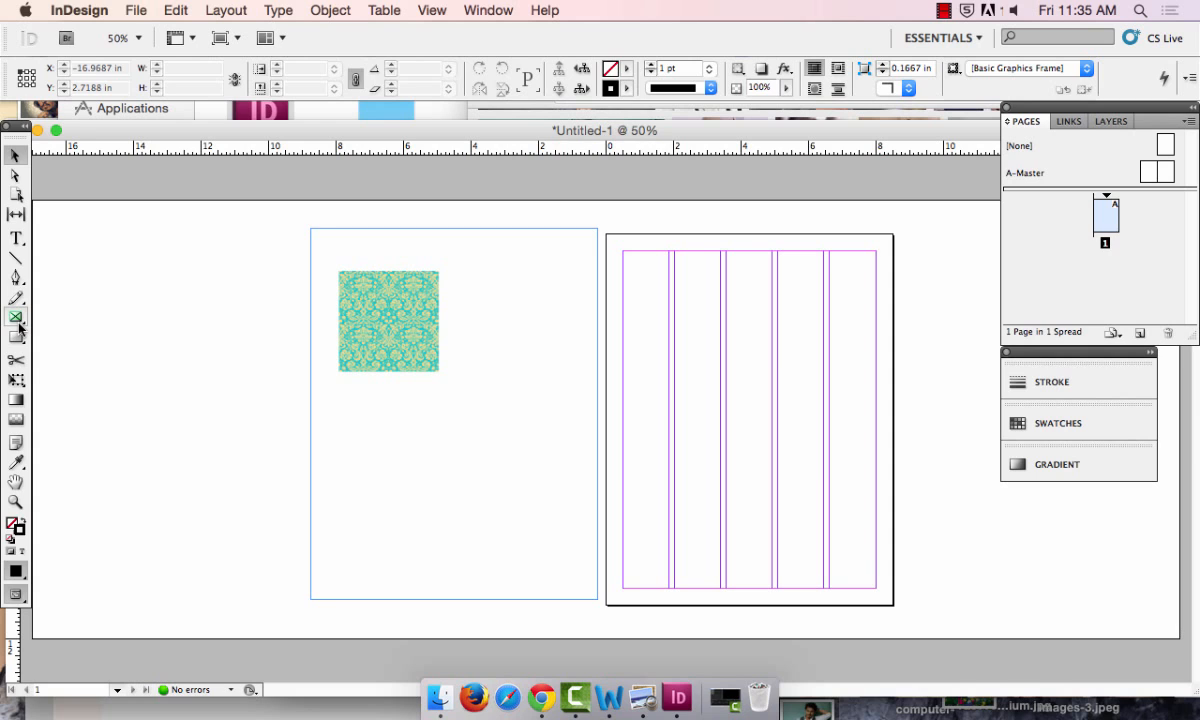
# - Draw an ellipse frame about 6.5 by 5.56 in across the page's middle columns and place johnnydepp.jpg inside it
pyautogui.moveTo(19, 327); pyautogui.dragTo(96, 348)
pyautogui.moveTo(645, 303); pyautogui.dragTo(865, 491)
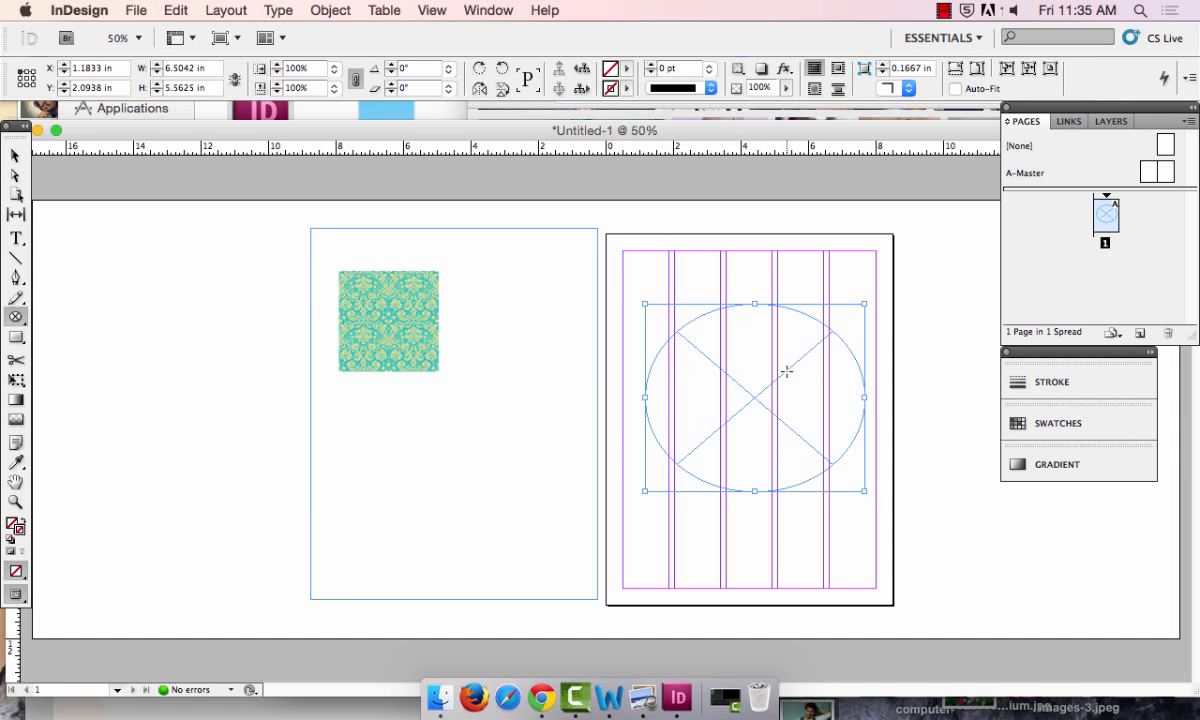
pyautogui.press('super+d')
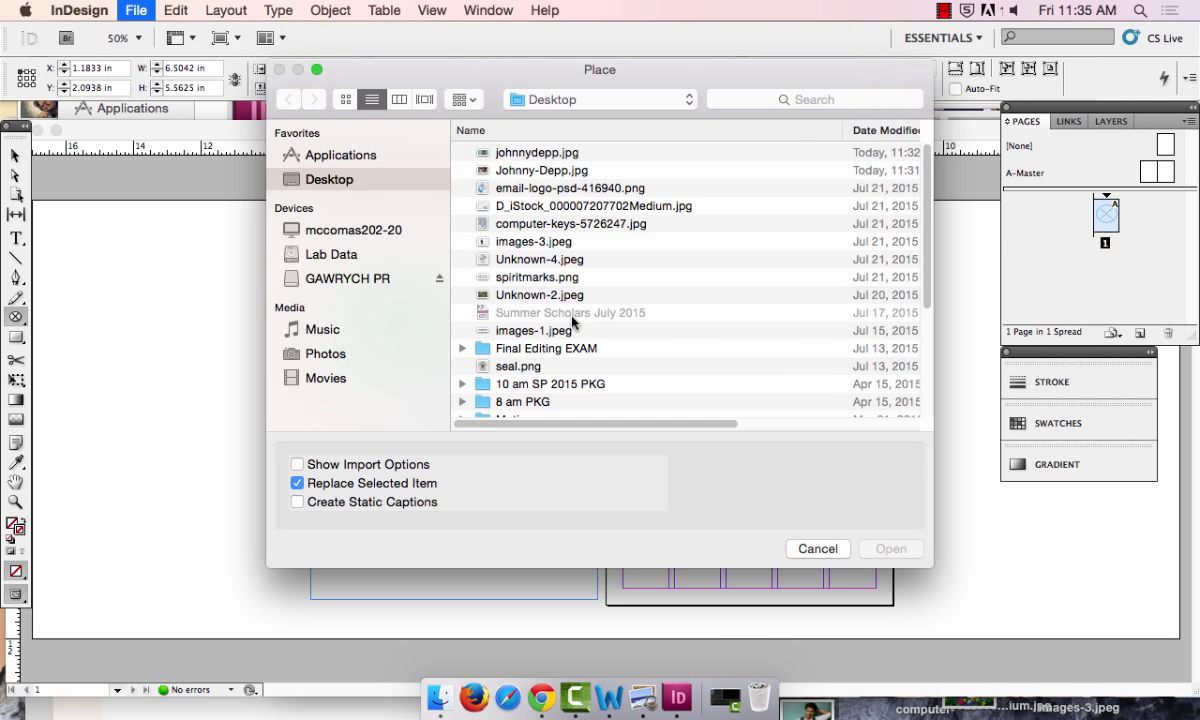
pyautogui.click(540, 155)
pyautogui.click(893, 549)
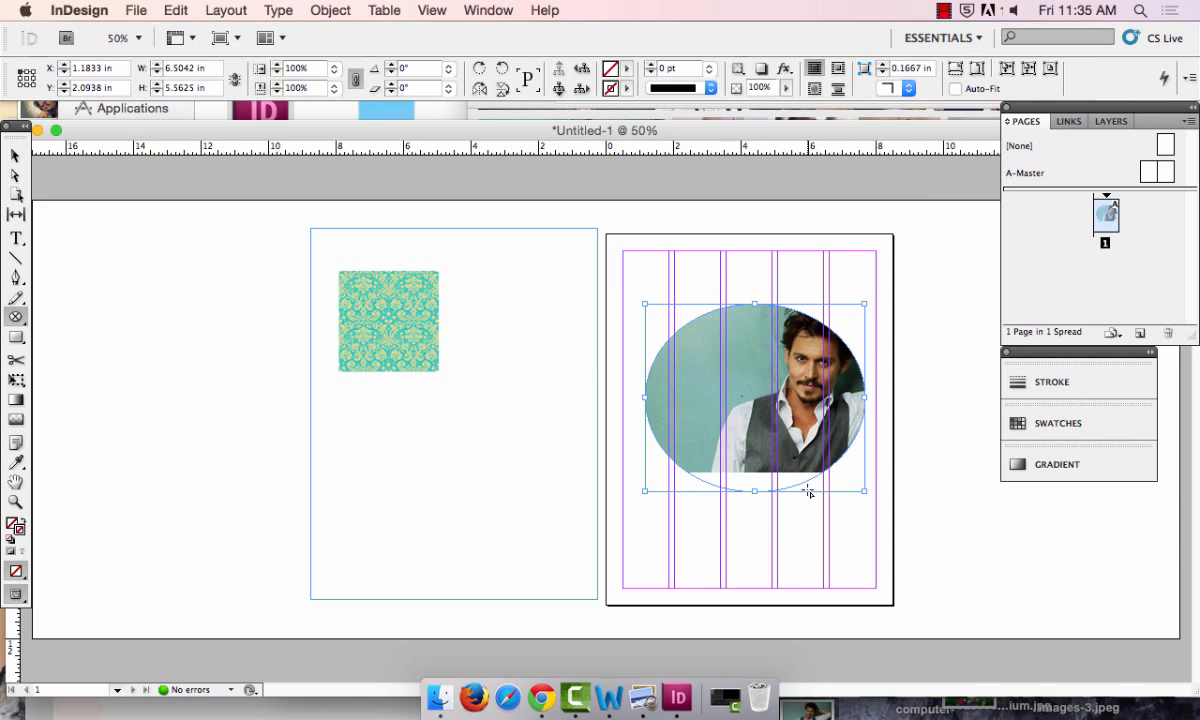
# - Fill the ellipse frame proportionally with the photo and shift the image inside it to X -1.6924 in
pyautogui.click(316, 9)
pyautogui.moveTo(421, 286)
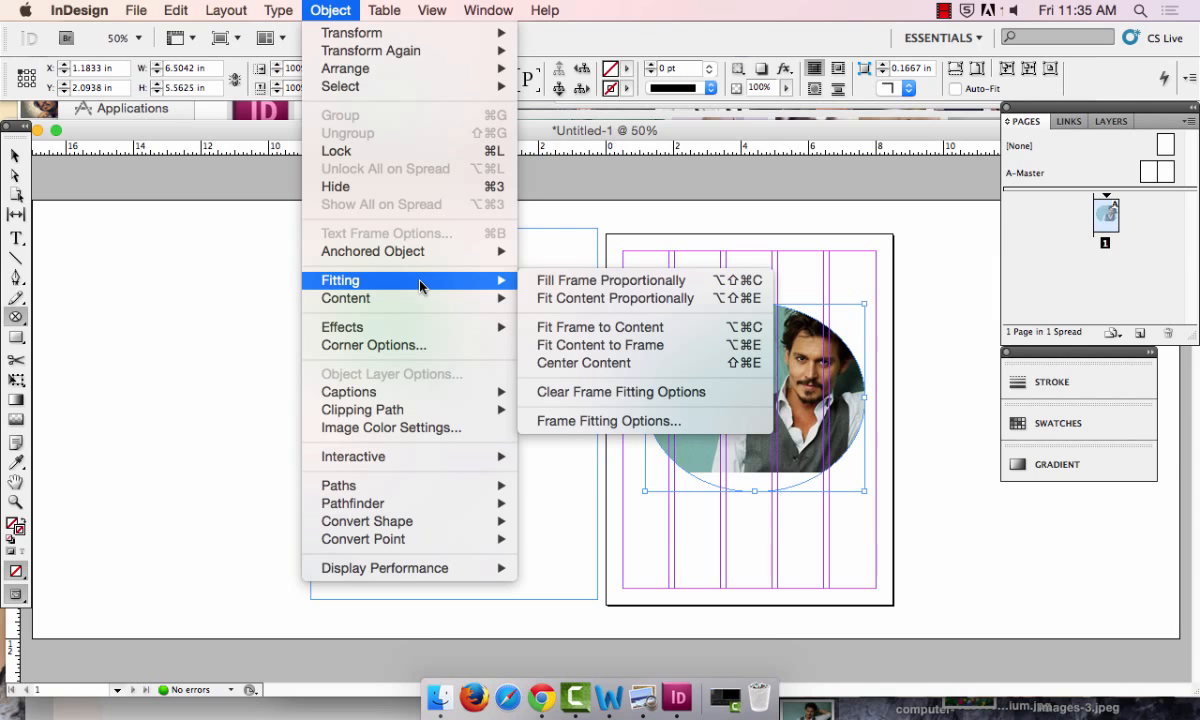
pyautogui.click(558, 281)
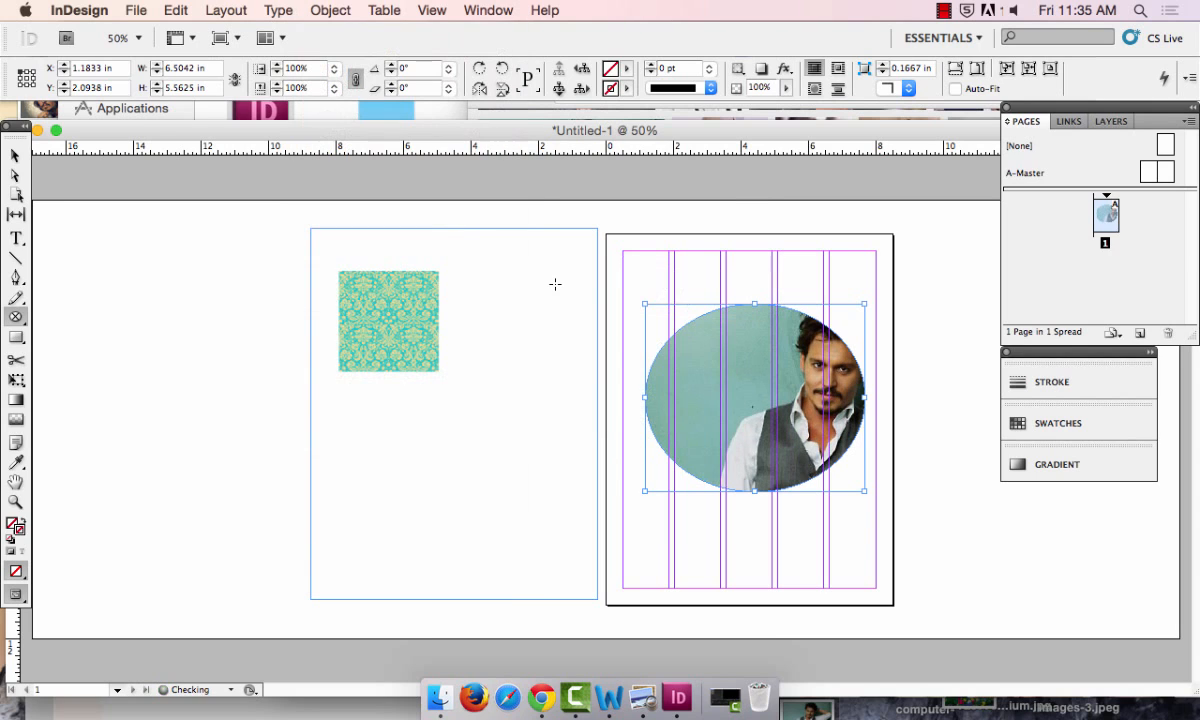
pyautogui.click(15, 175)
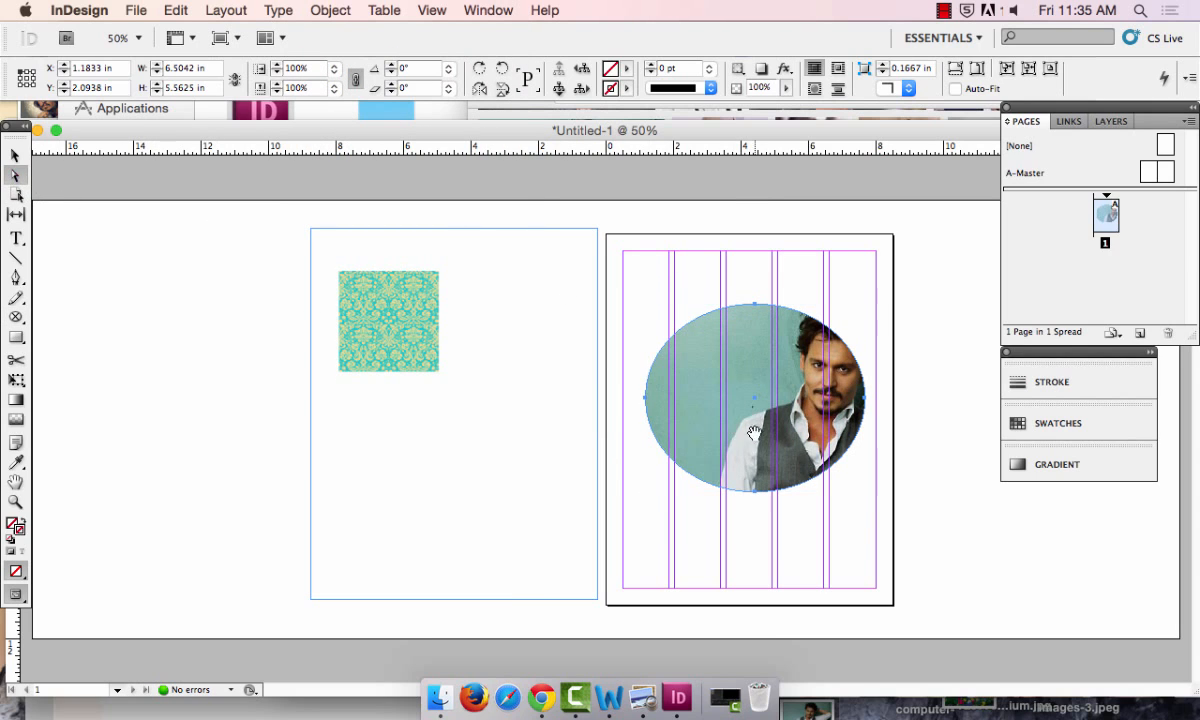
pyautogui.click(707, 405)
pyautogui.moveTo(798, 428); pyautogui.dragTo(740, 430)
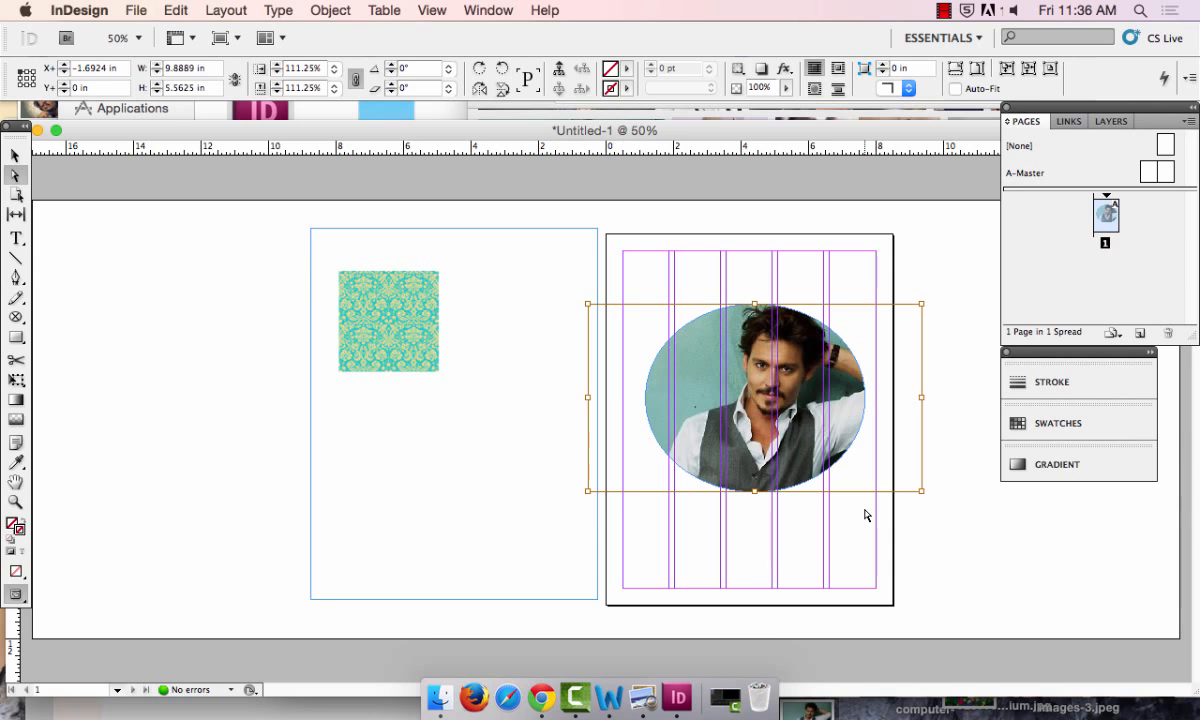
pyautogui.click(143, 10)
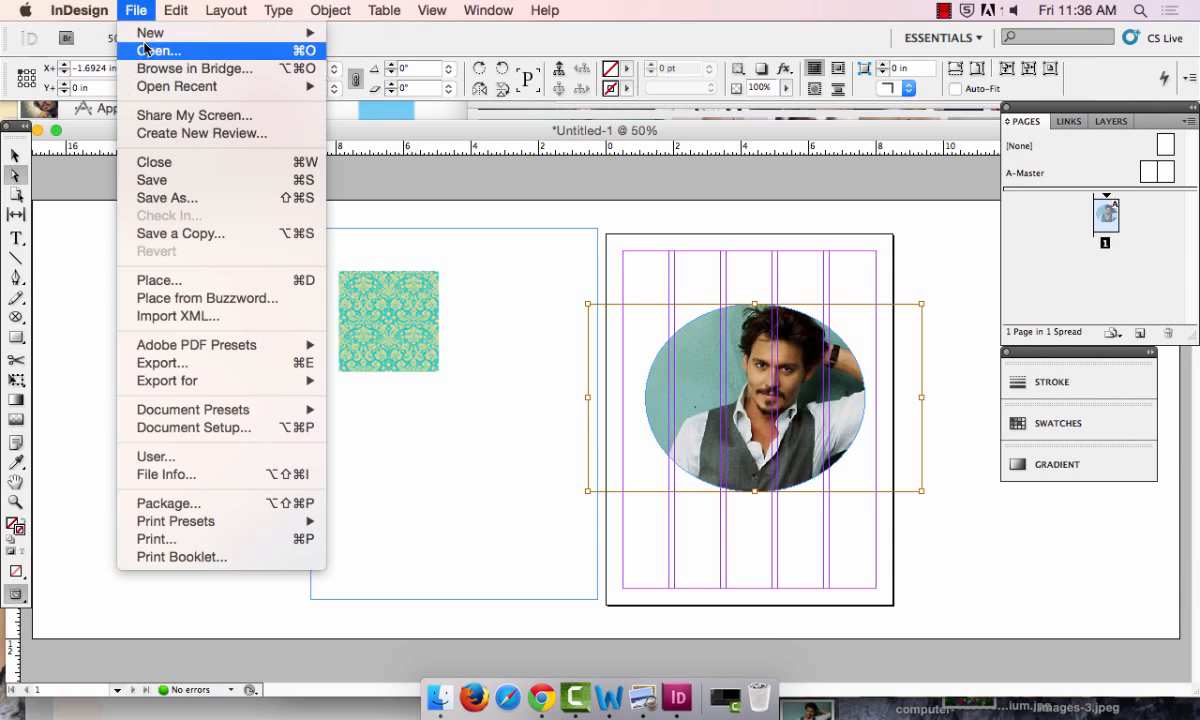
pyautogui.click(222, 9)
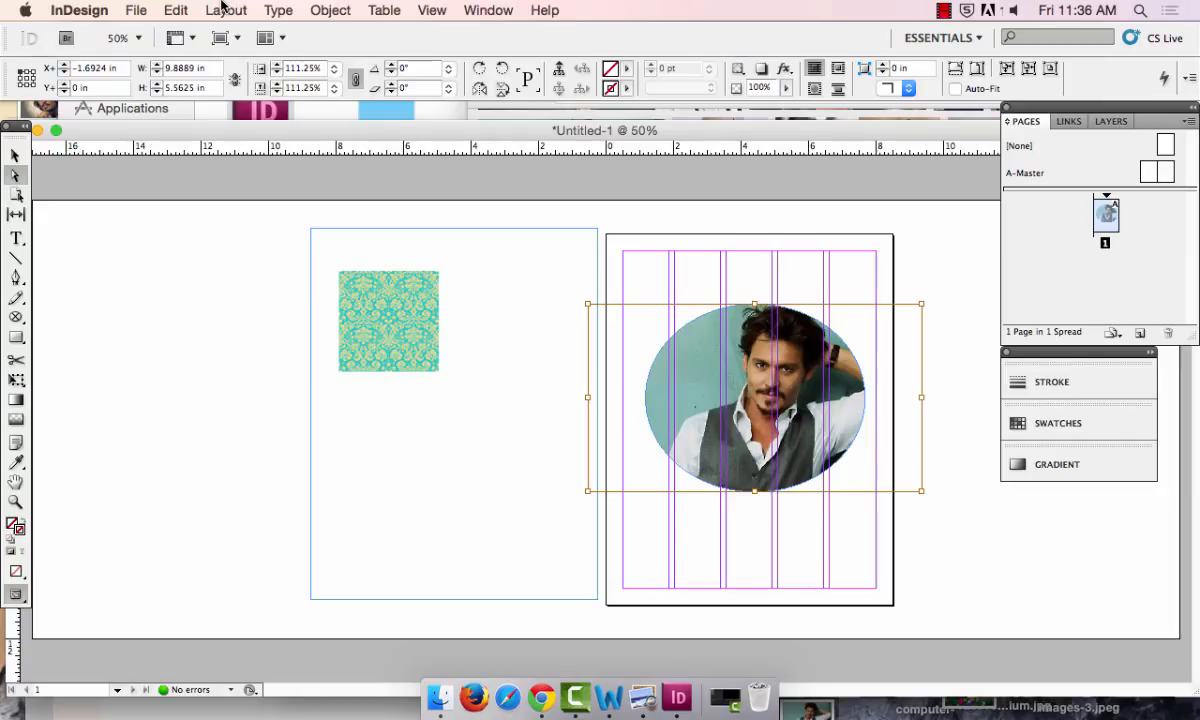
pyautogui.click(178, 292)
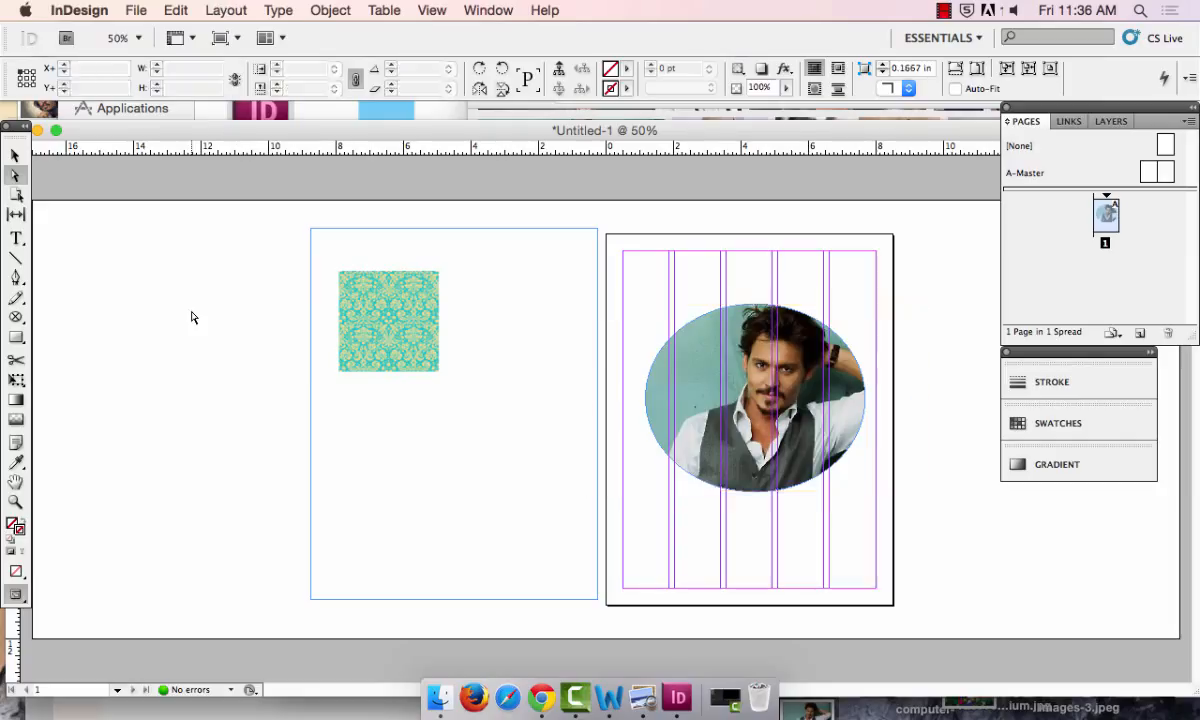
# - Draw a rectangle frame about 3.47 by 4.53 in on the pasteboard and place computer-keys-5726247.jpg in it
pyautogui.click(16, 318)
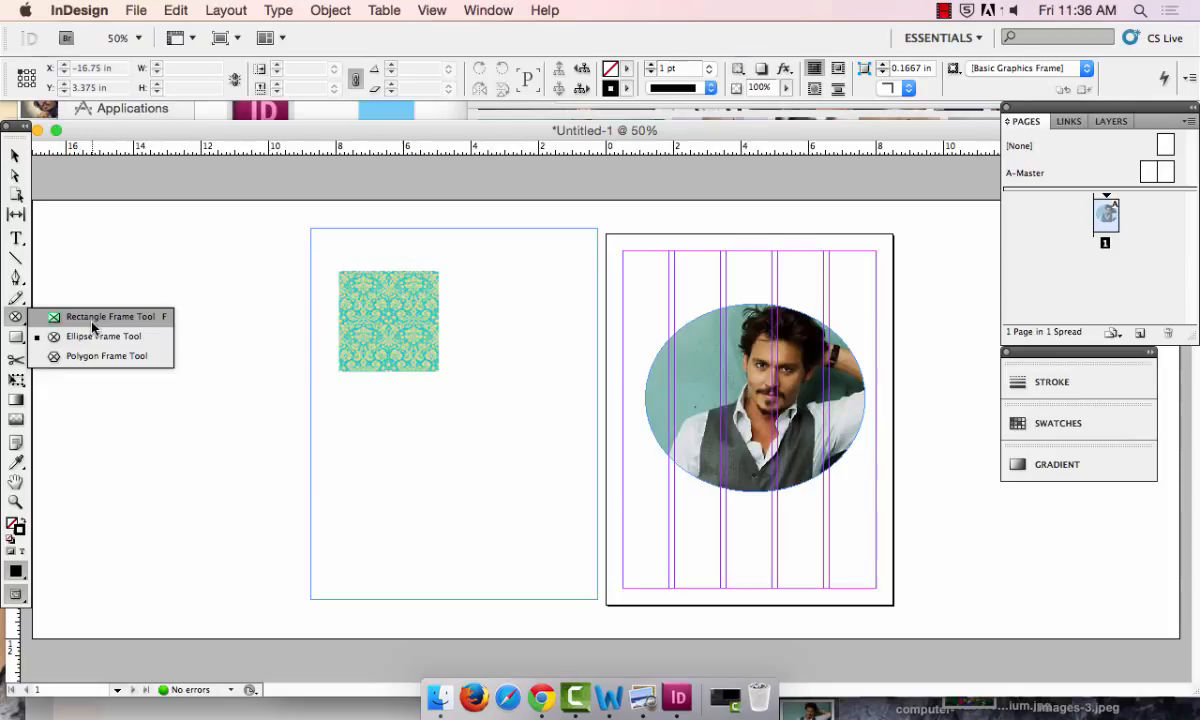
pyautogui.click(92, 322)
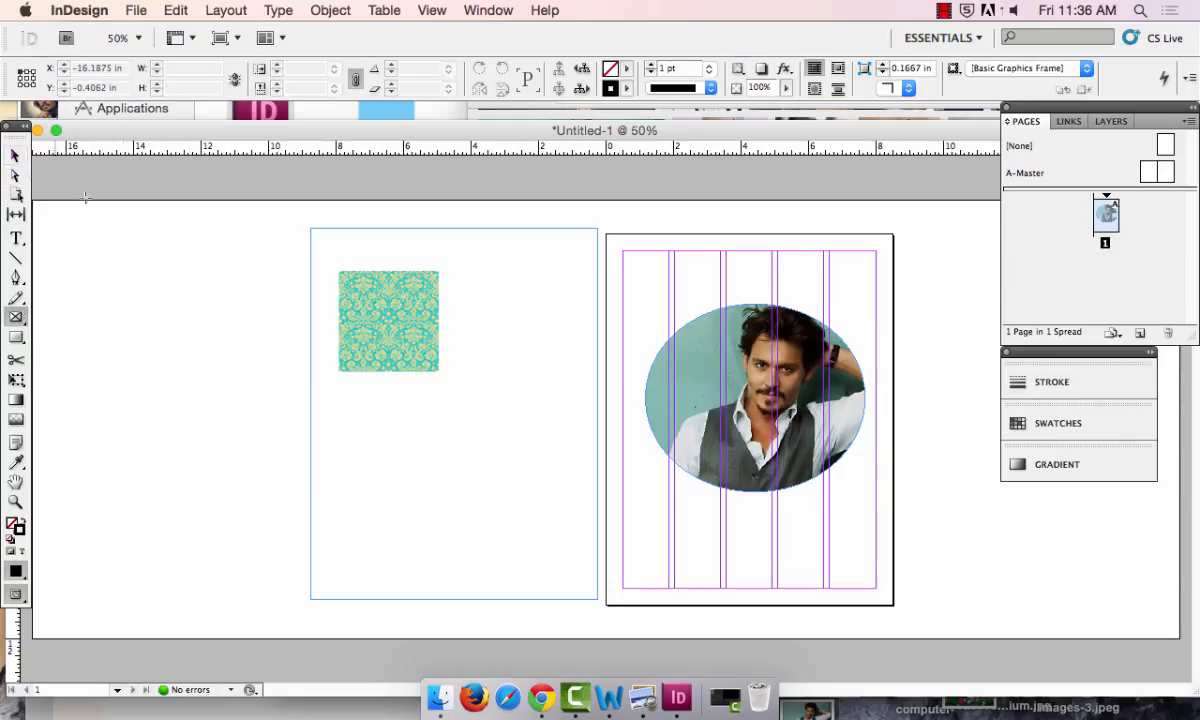
pyautogui.moveTo(150, 259); pyautogui.dragTo(266, 411)
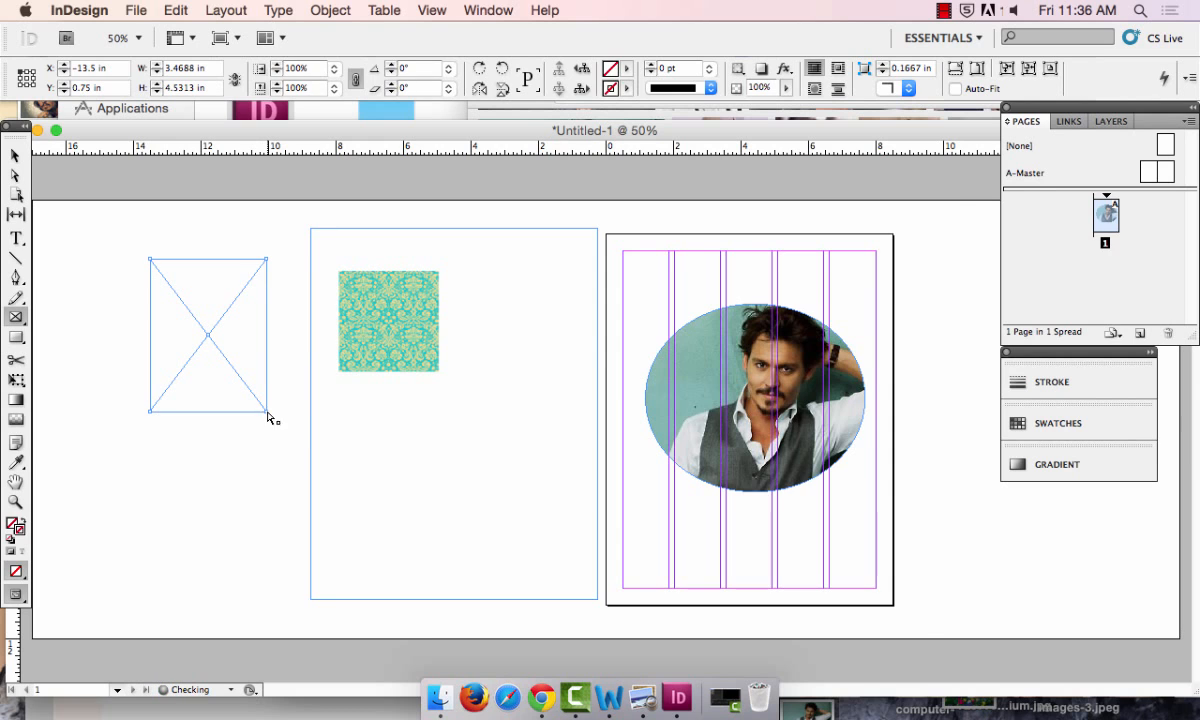
pyautogui.press('super+d')
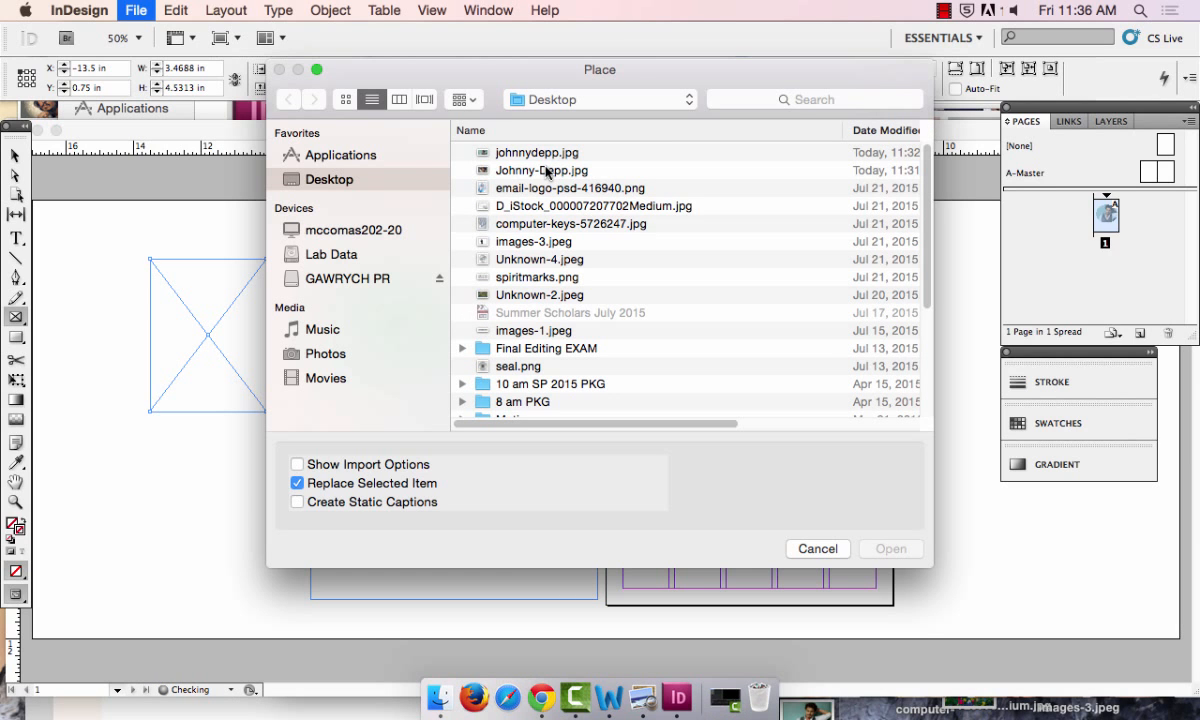
pyautogui.doubleClick(507, 223)
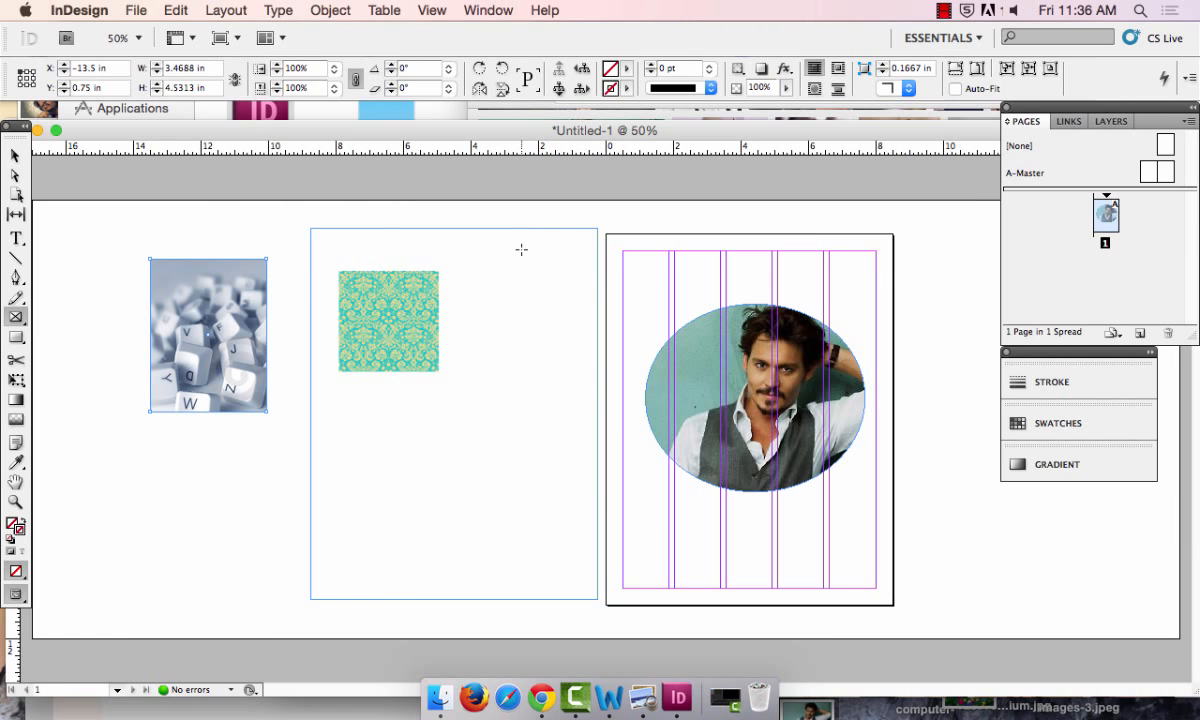
# - Delete the rectangular frame with the keyboard-keys photo from the pasteboard
pyautogui.click(16, 157)
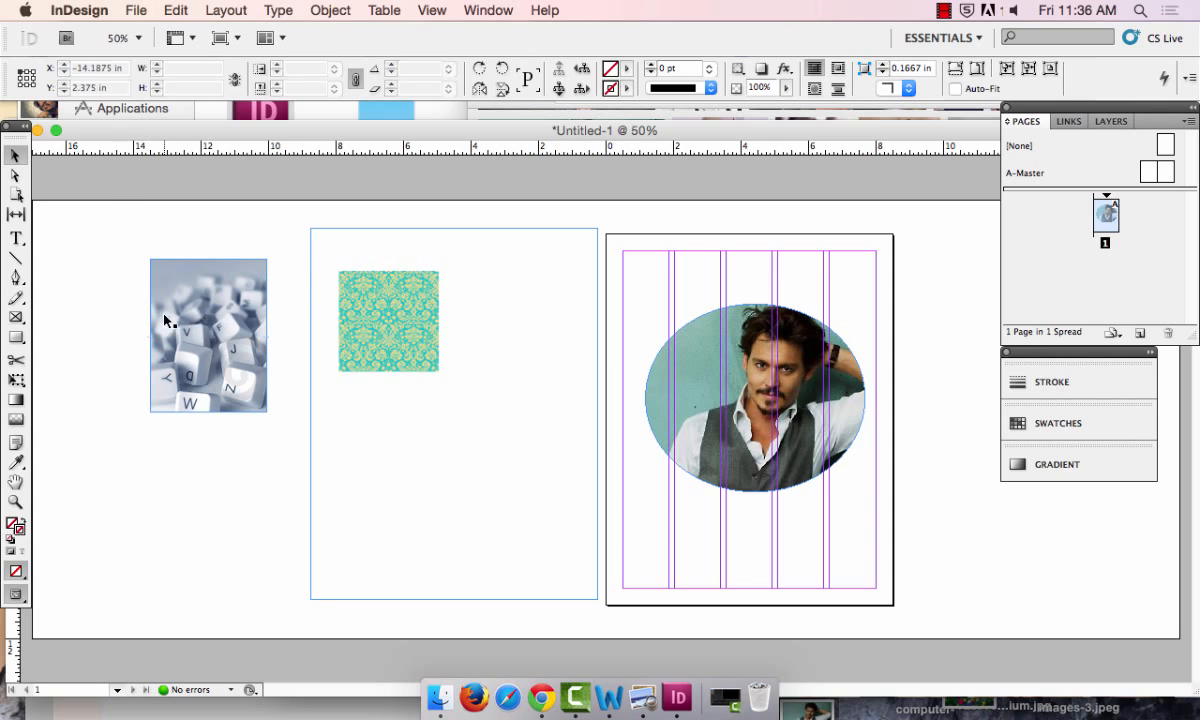
pyautogui.click(165, 304)
pyautogui.click(126, 292)
pyautogui.moveTo(112, 238); pyautogui.dragTo(189, 340)
pyautogui.press('Delete')
# - Give the ellipse photo frame a black stroke with a weight of 4 pt
pyautogui.click(697, 375)
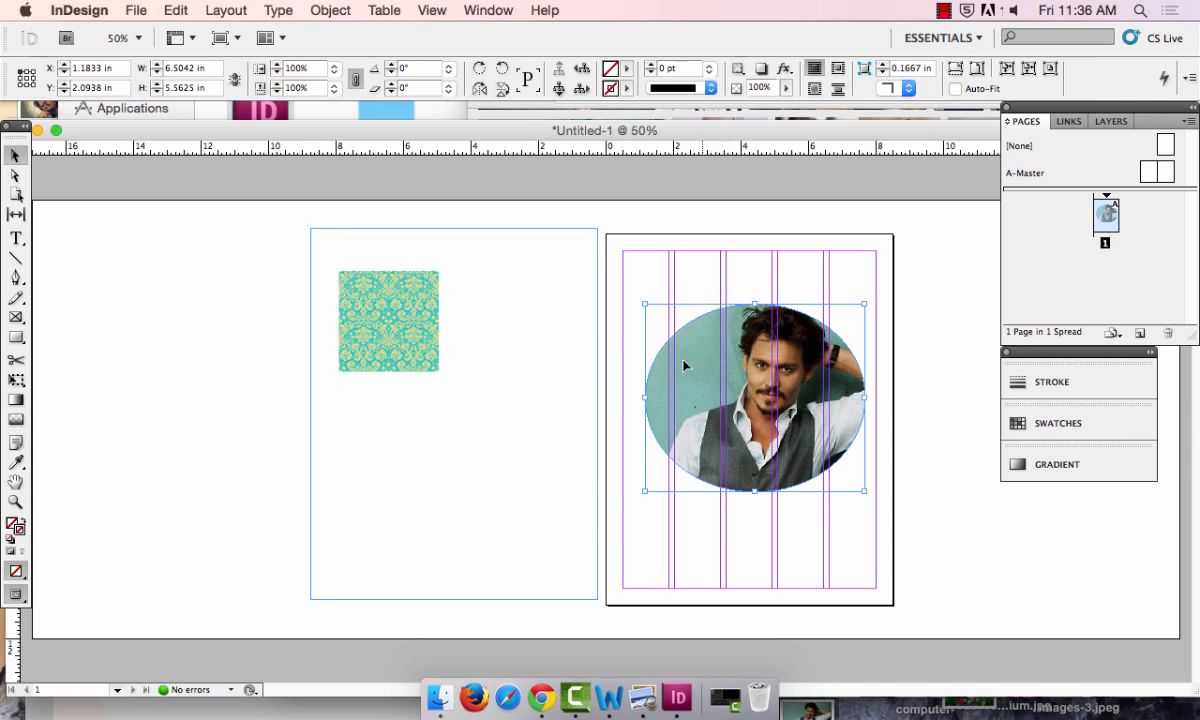
pyautogui.click(15, 155)
pyautogui.click(627, 88)
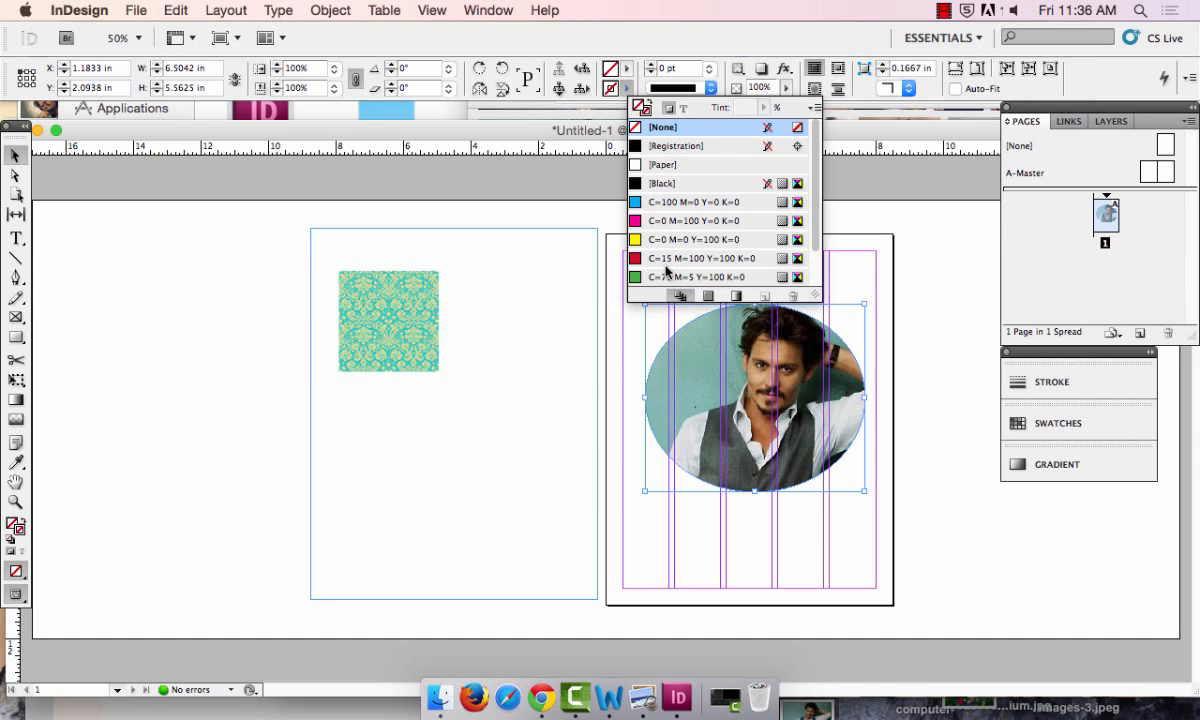
pyautogui.click(661, 185)
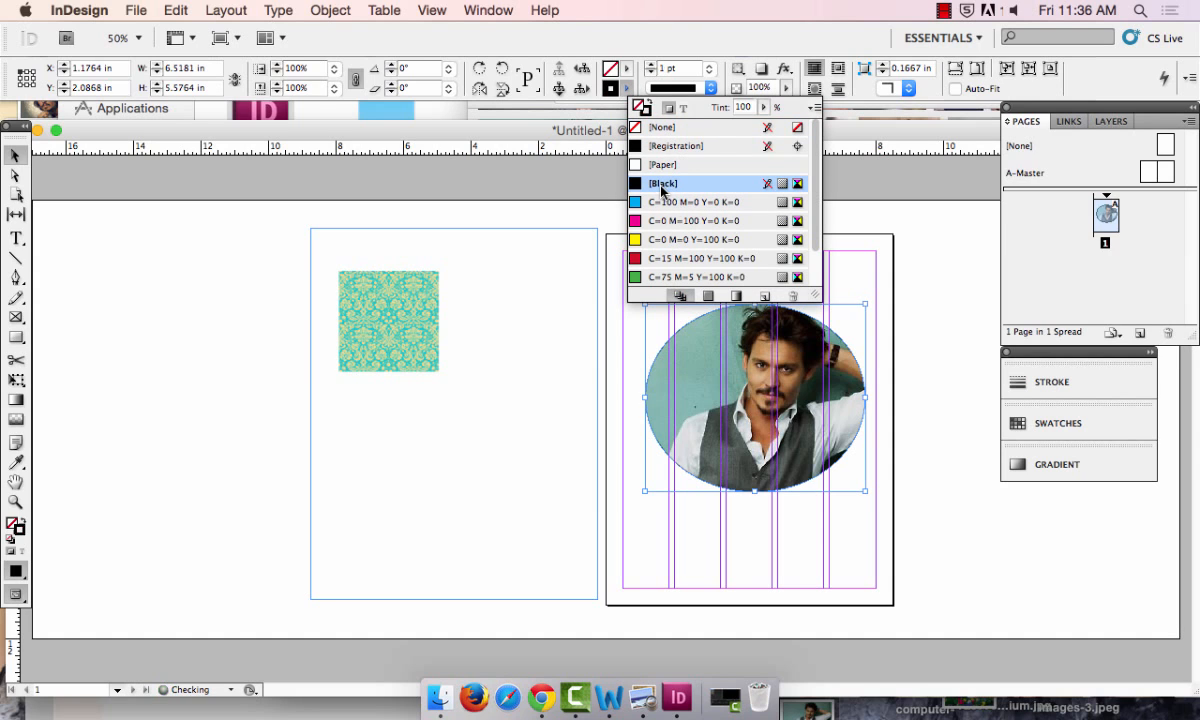
pyautogui.click(709, 68)
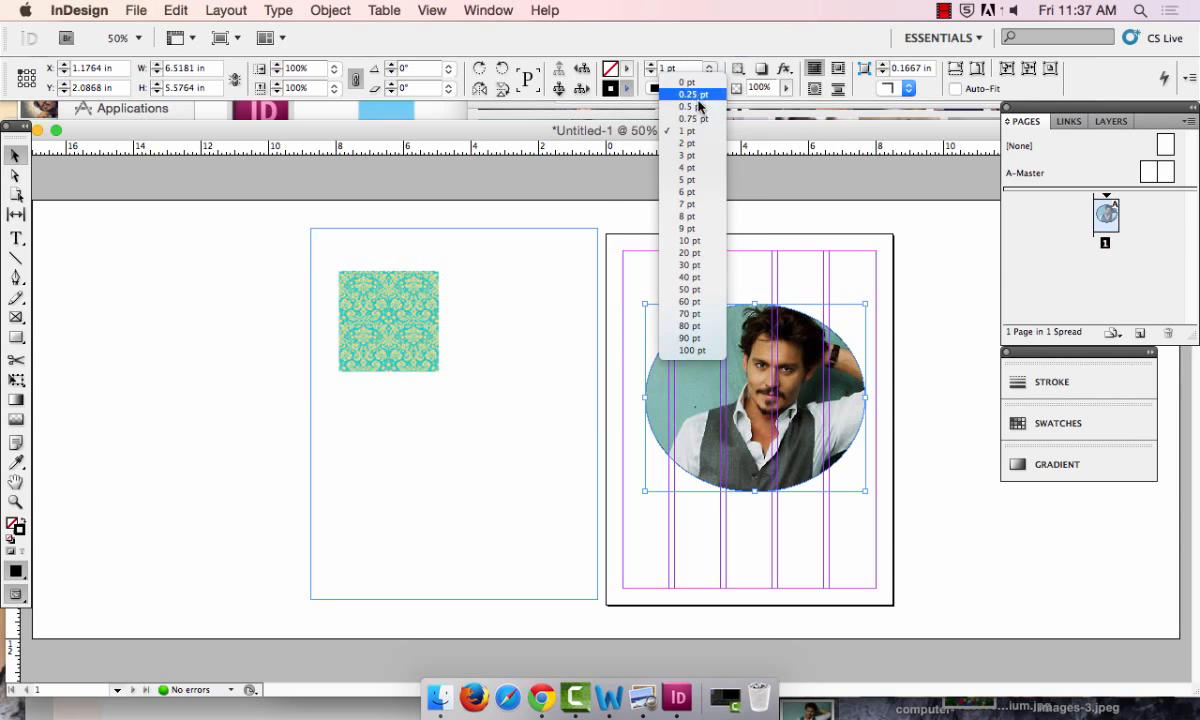
pyautogui.click(698, 167)
pyautogui.click(671, 212)
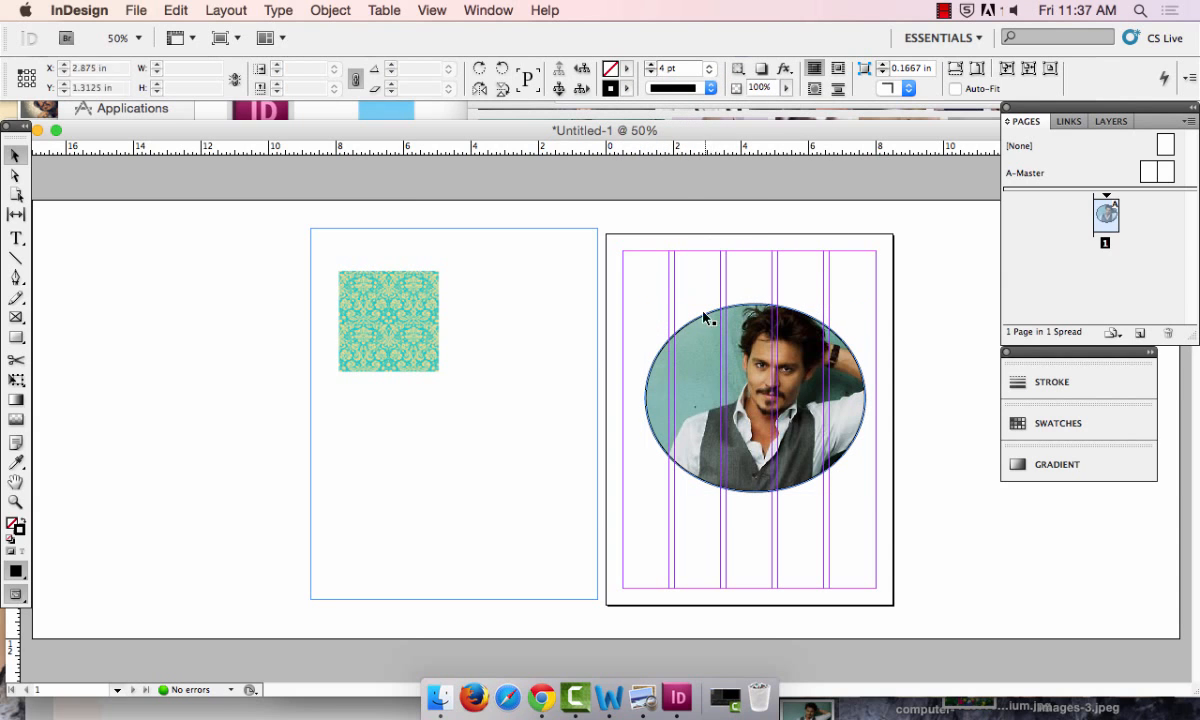
# - Change the ellipse frame's stroke type to Thick - Thick and its weight to 6 pt
pyautogui.press('super+1')
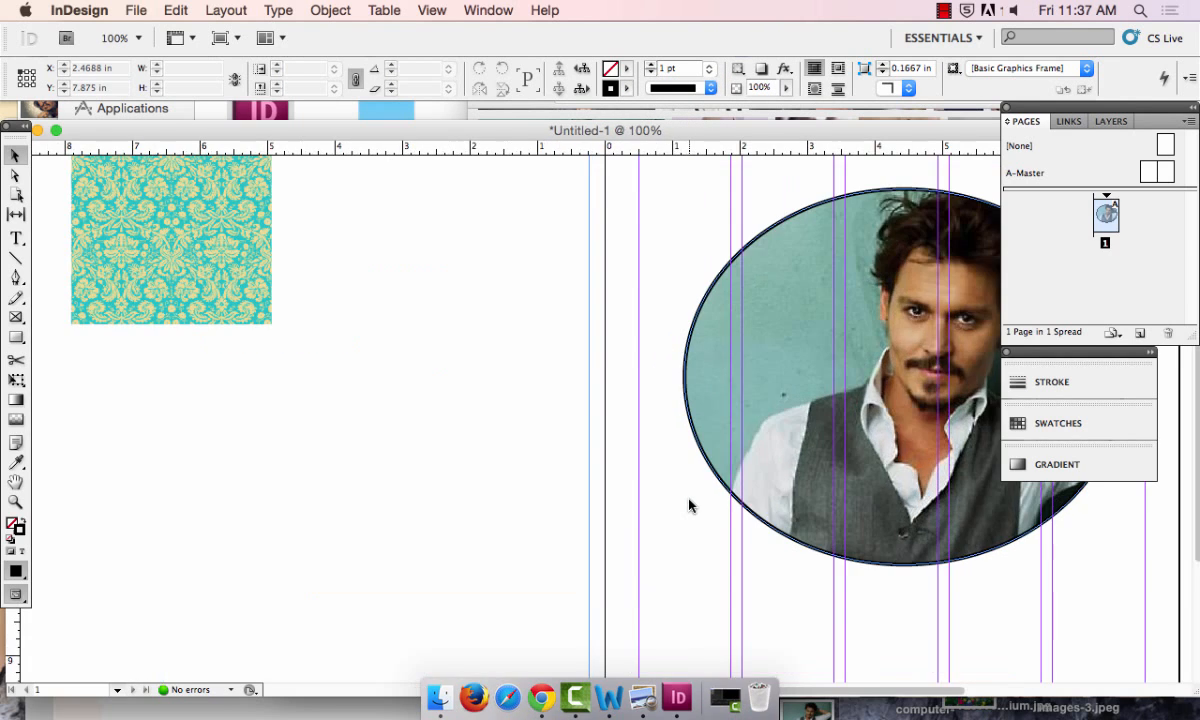
pyautogui.click(796, 213)
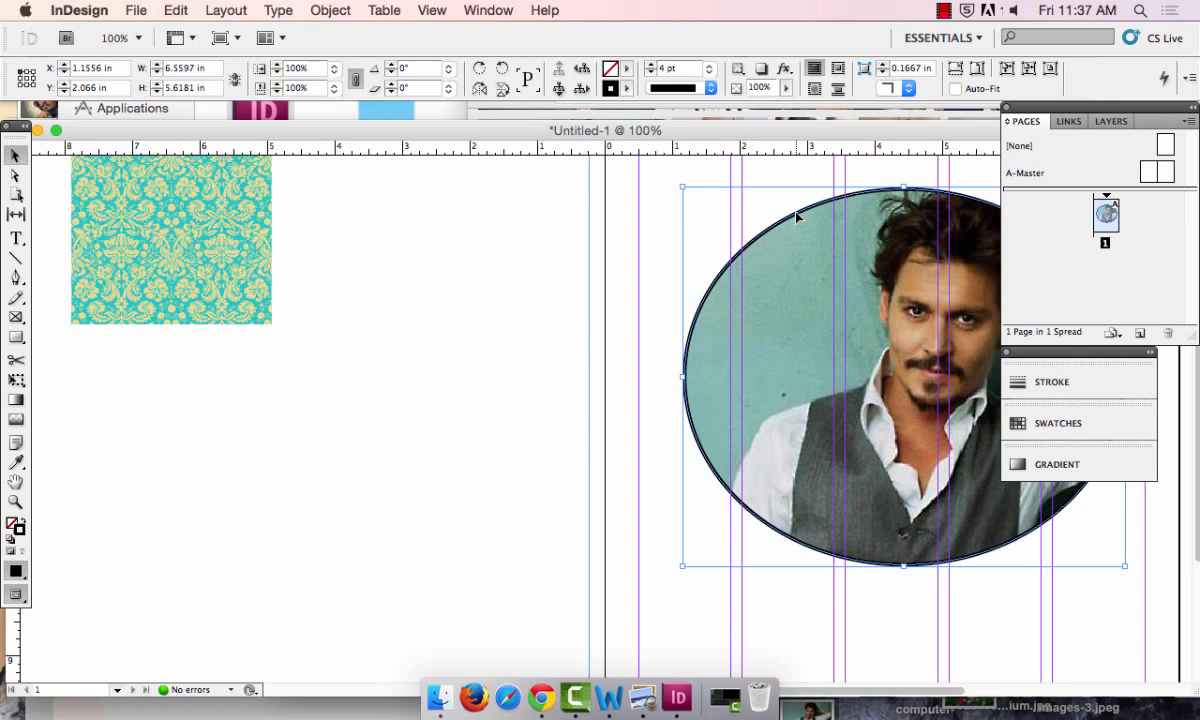
pyautogui.click(713, 91)
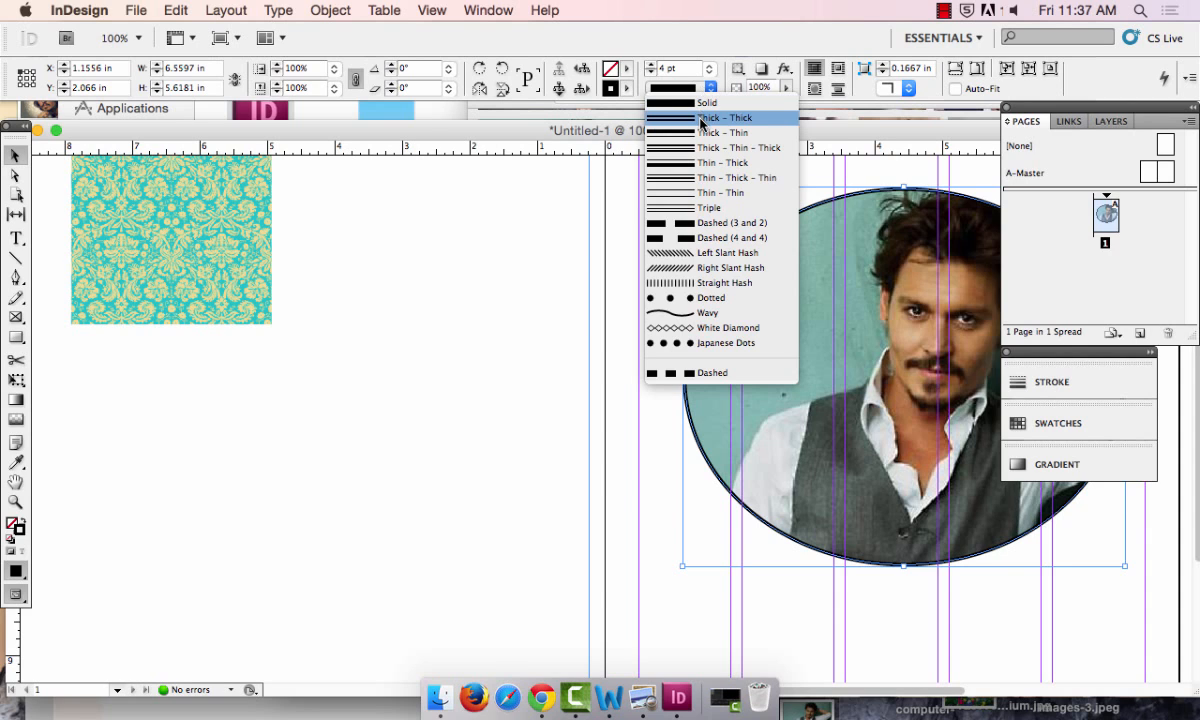
pyautogui.click(702, 121)
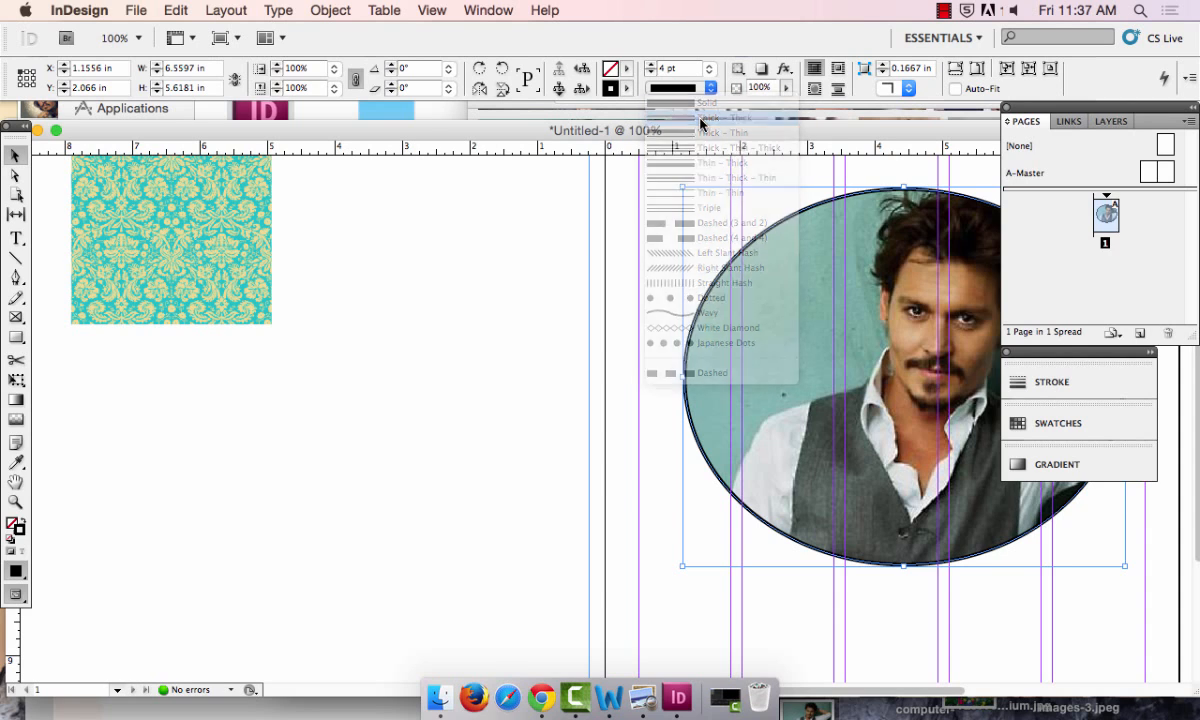
pyautogui.click(709, 68)
pyautogui.click(700, 191)
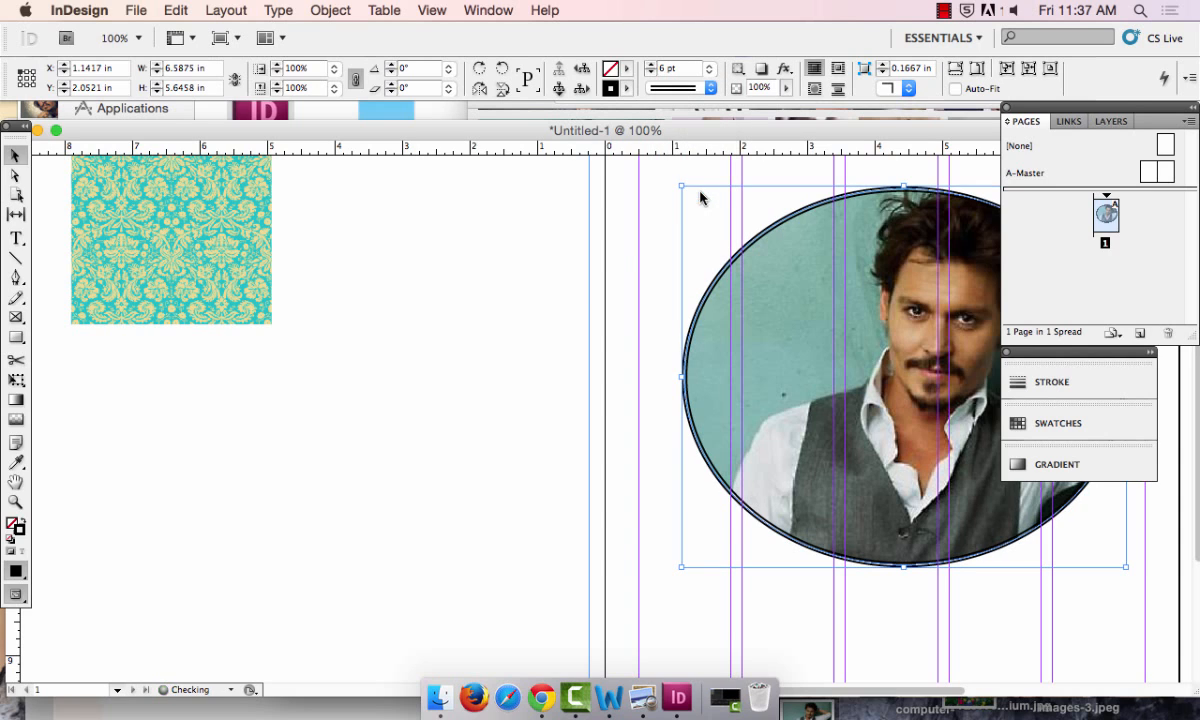
# - Increase the ellipse frame's stroke weight to 60 pt
pyautogui.click(709, 68)
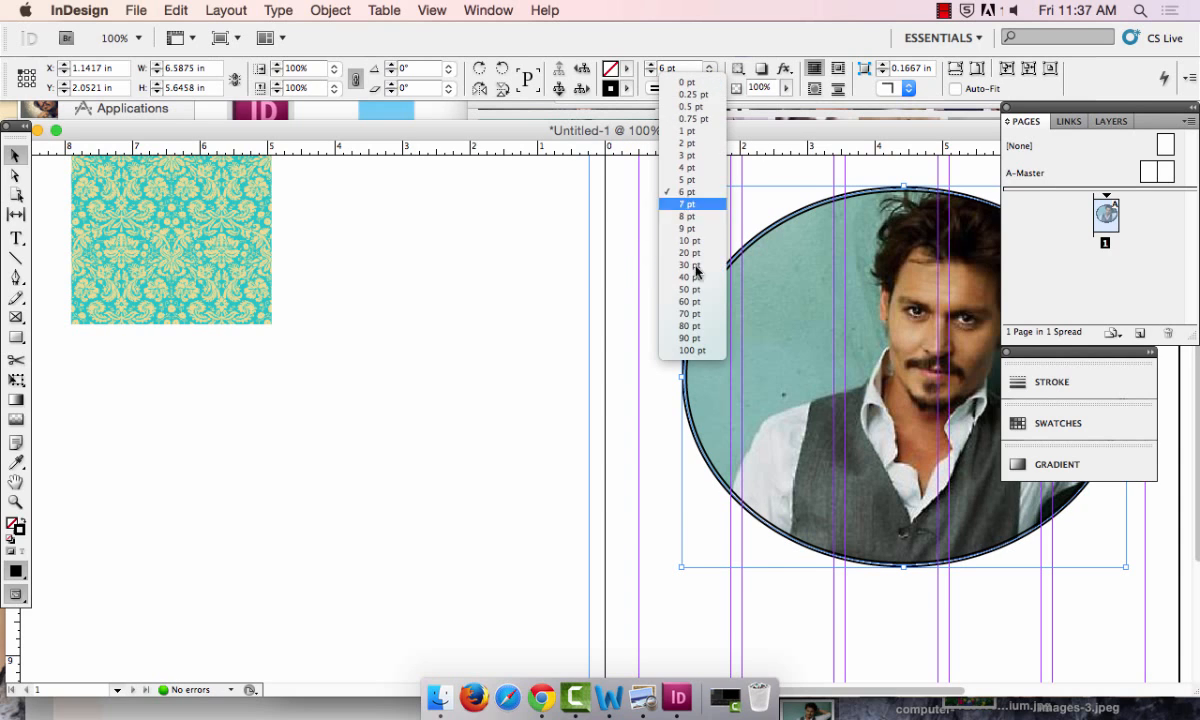
pyautogui.click(672, 303)
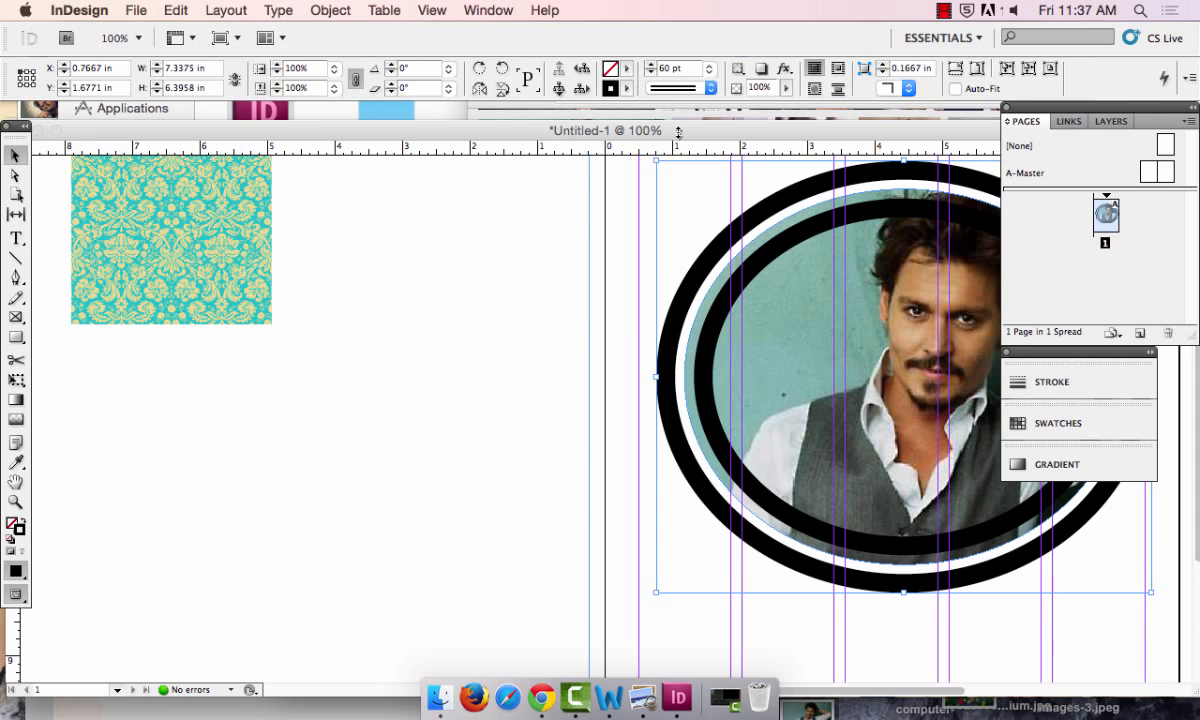
pyautogui.click(540, 156)
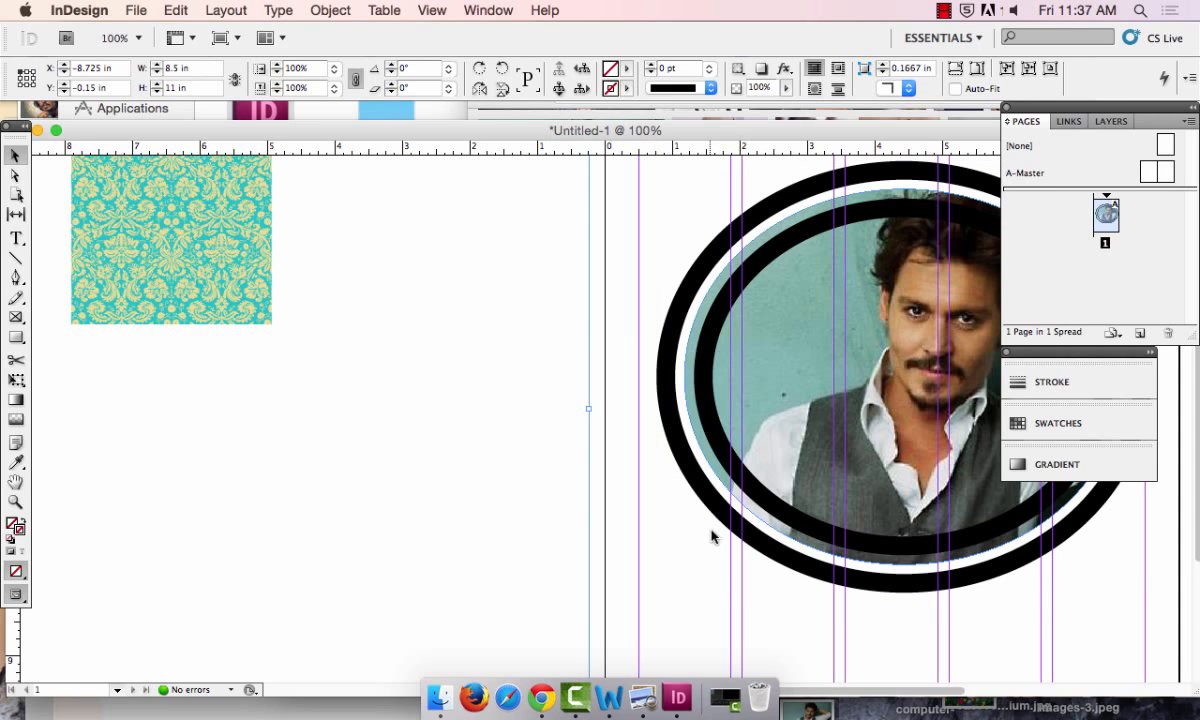
# - Change the ellipse frame's stroke type to Wavy and view the result at 50% zoom
pyautogui.click(707, 378)
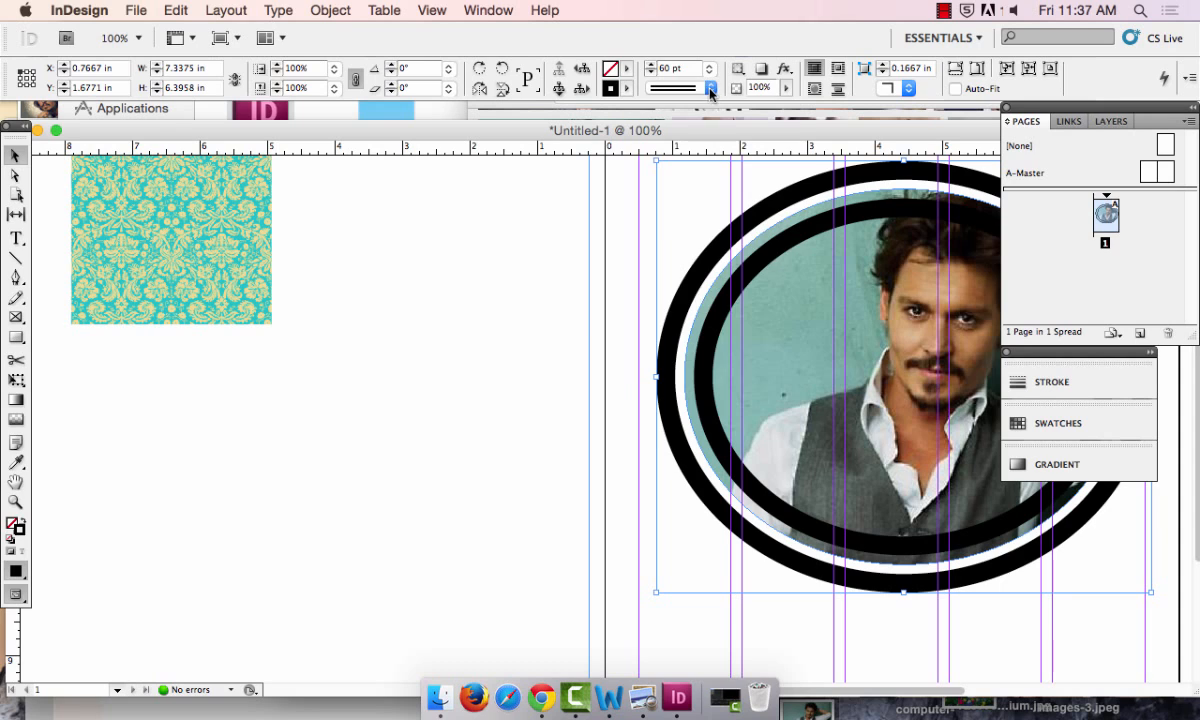
pyautogui.click(667, 89)
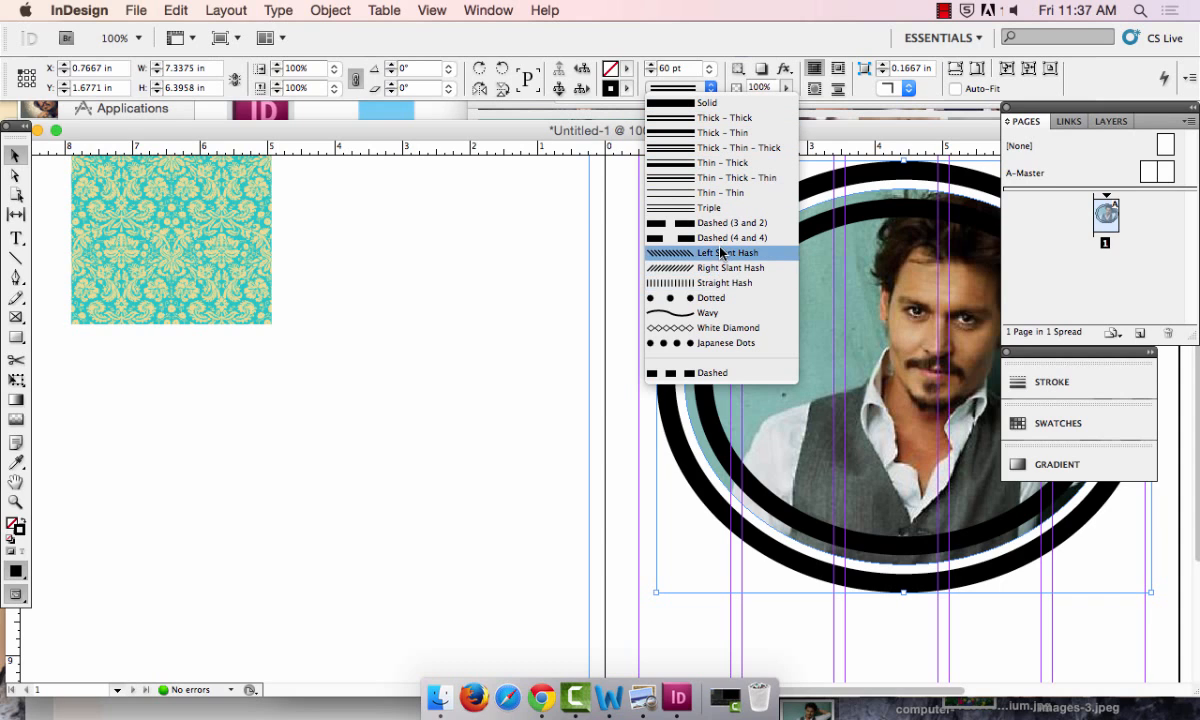
pyautogui.click(730, 314)
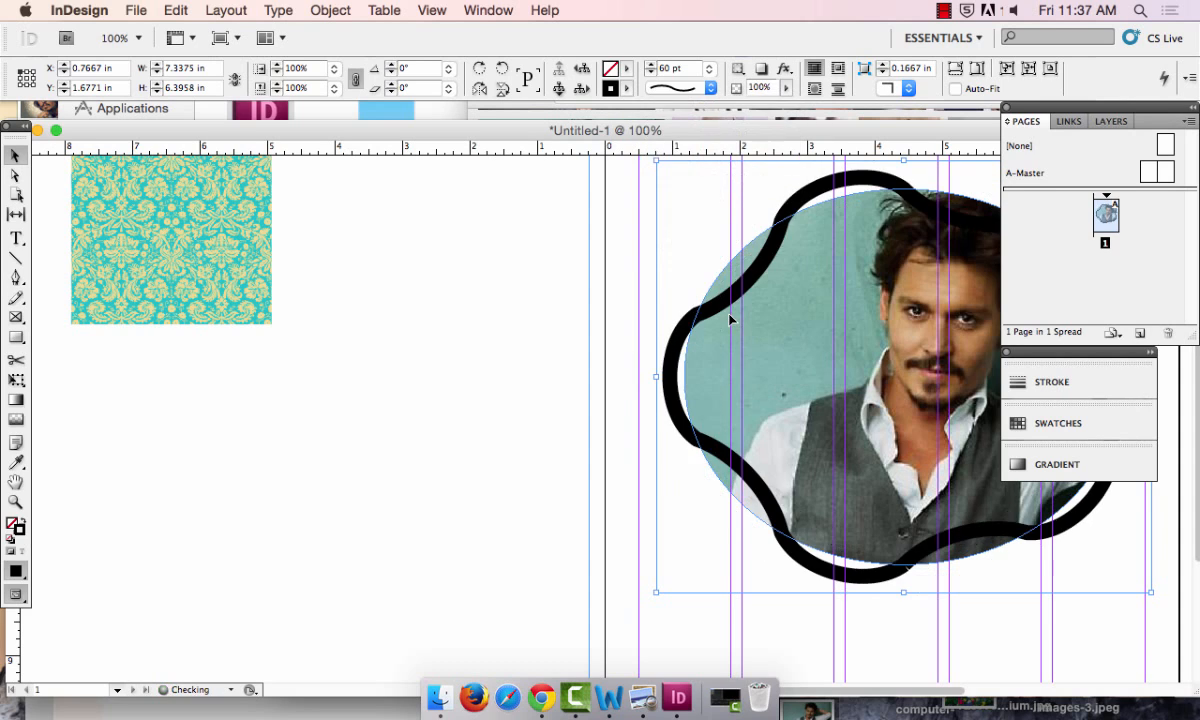
pyautogui.click(503, 335)
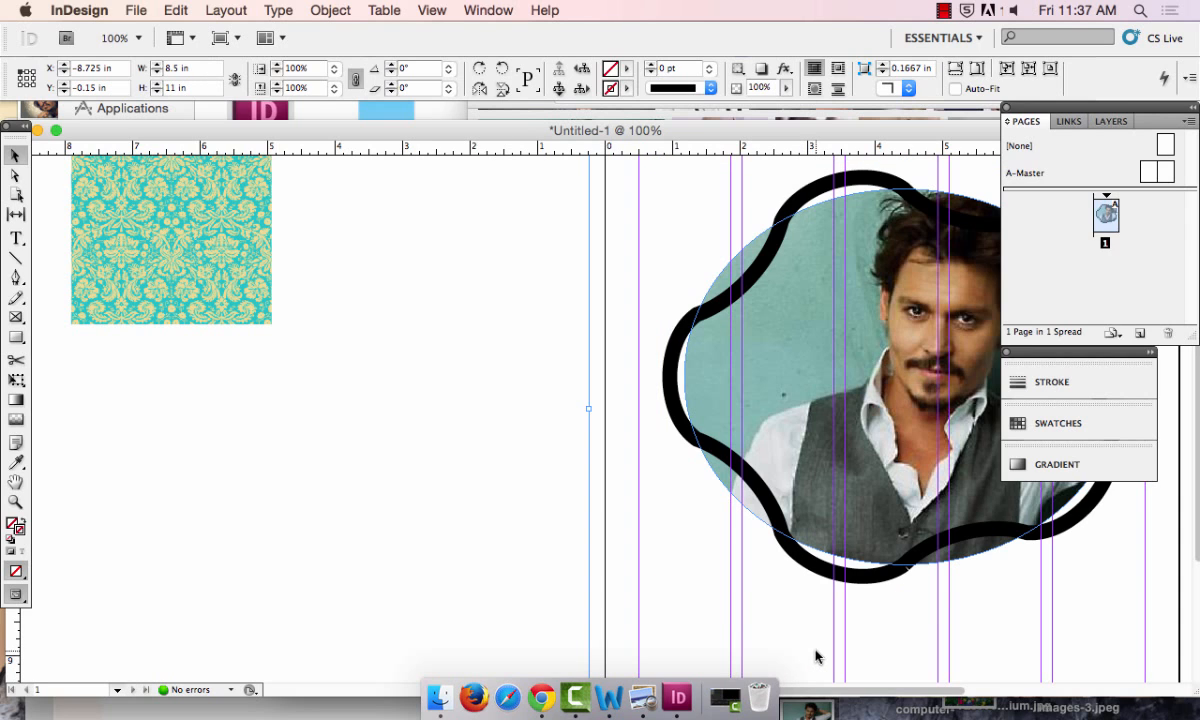
pyautogui.press('super+minus')
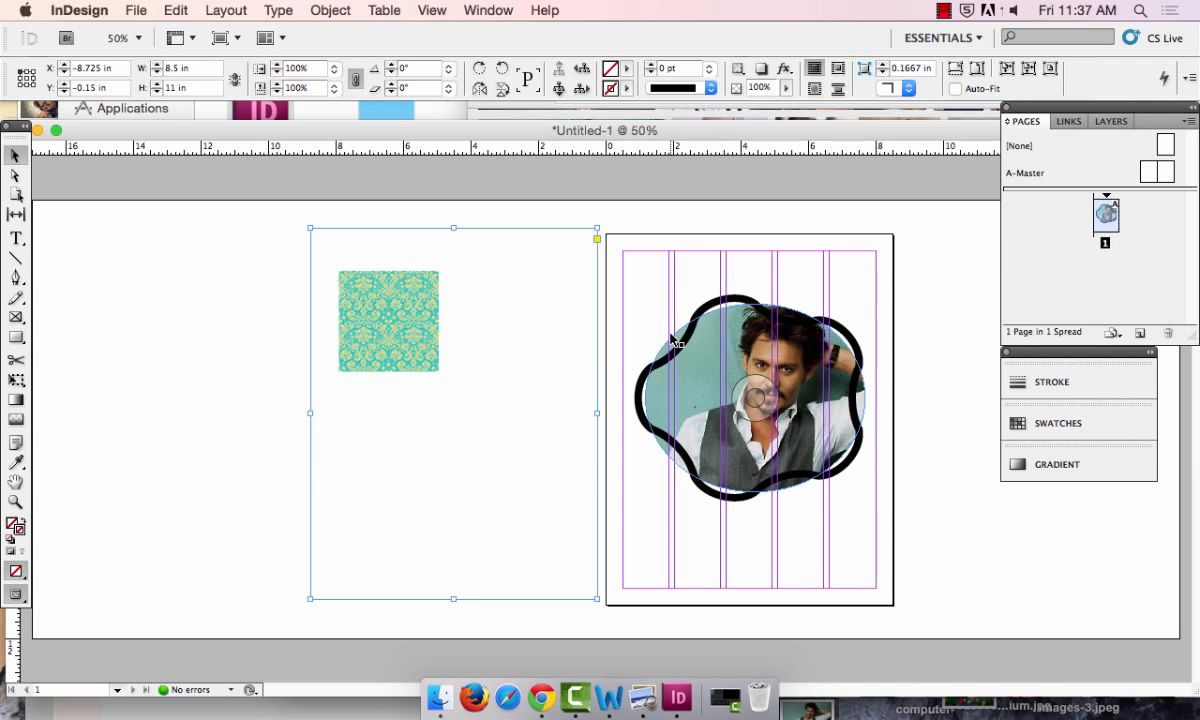
pyautogui.click(831, 472)
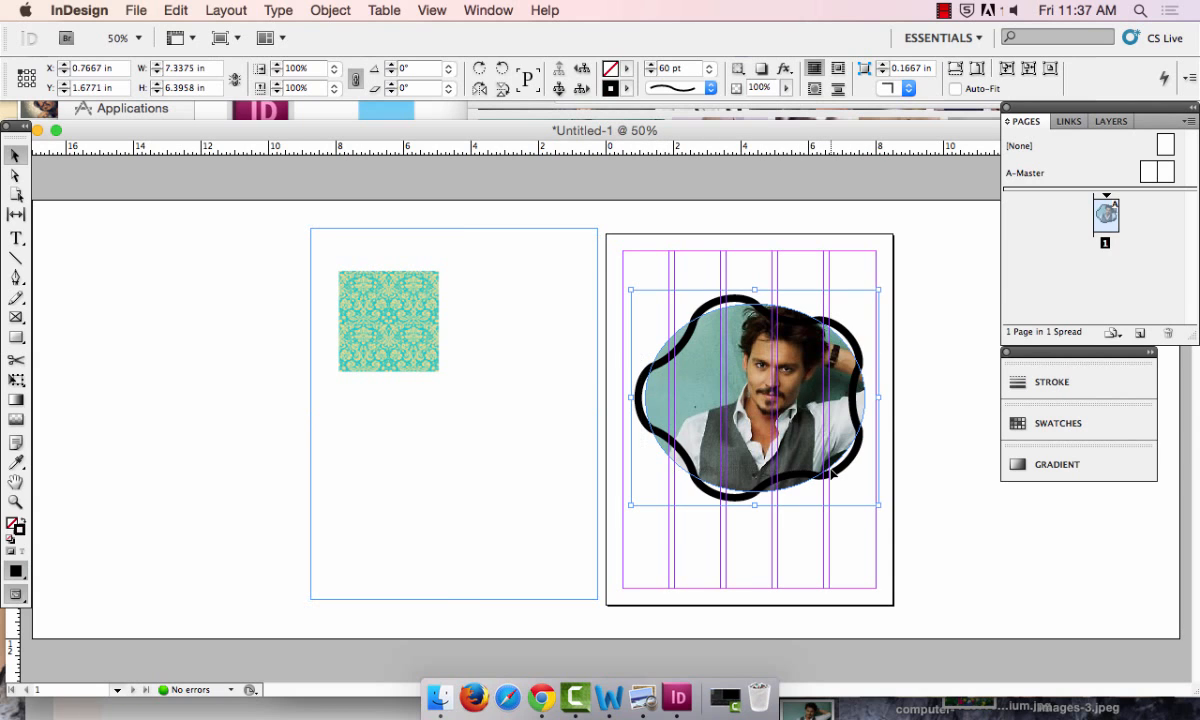
# - Delete the ellipse photo frame and move the teal pattern's frame onto the page at X 0 in, Y 0 in
pyautogui.press('Delete')
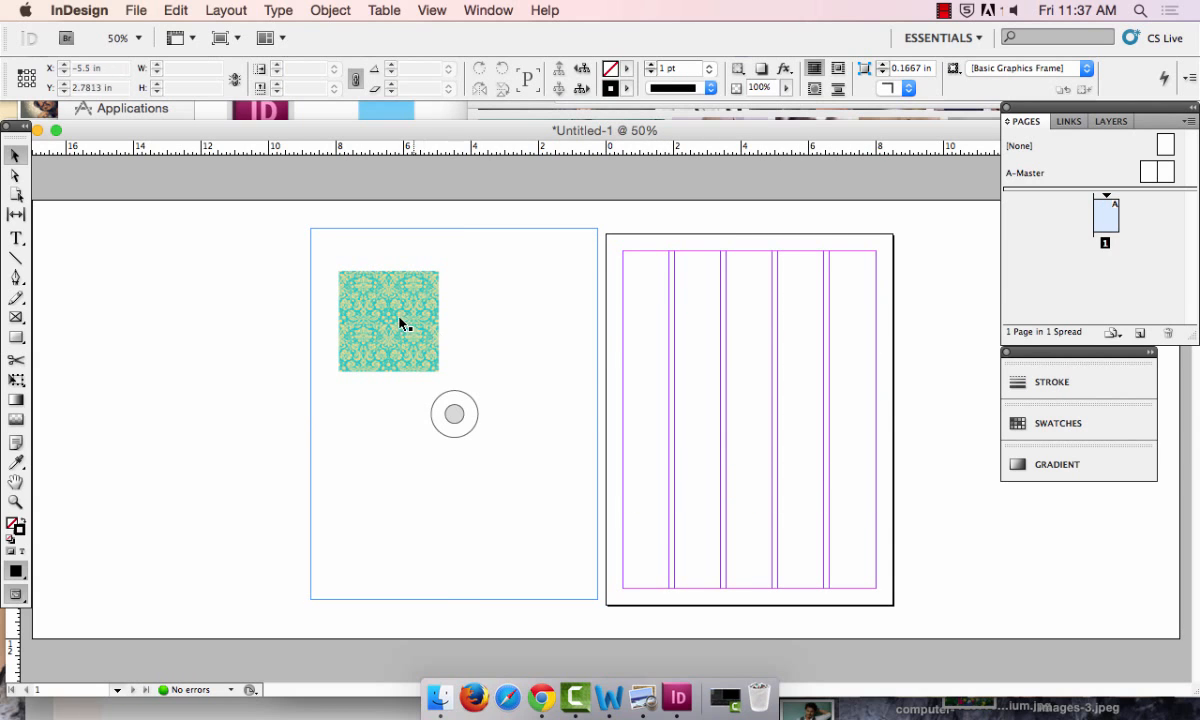
pyautogui.moveTo(403, 322)
pyautogui.mouseDown()
pyautogui.moveTo(660, 312)
pyautogui.moveTo(714, 330)
pyautogui.mouseUp()
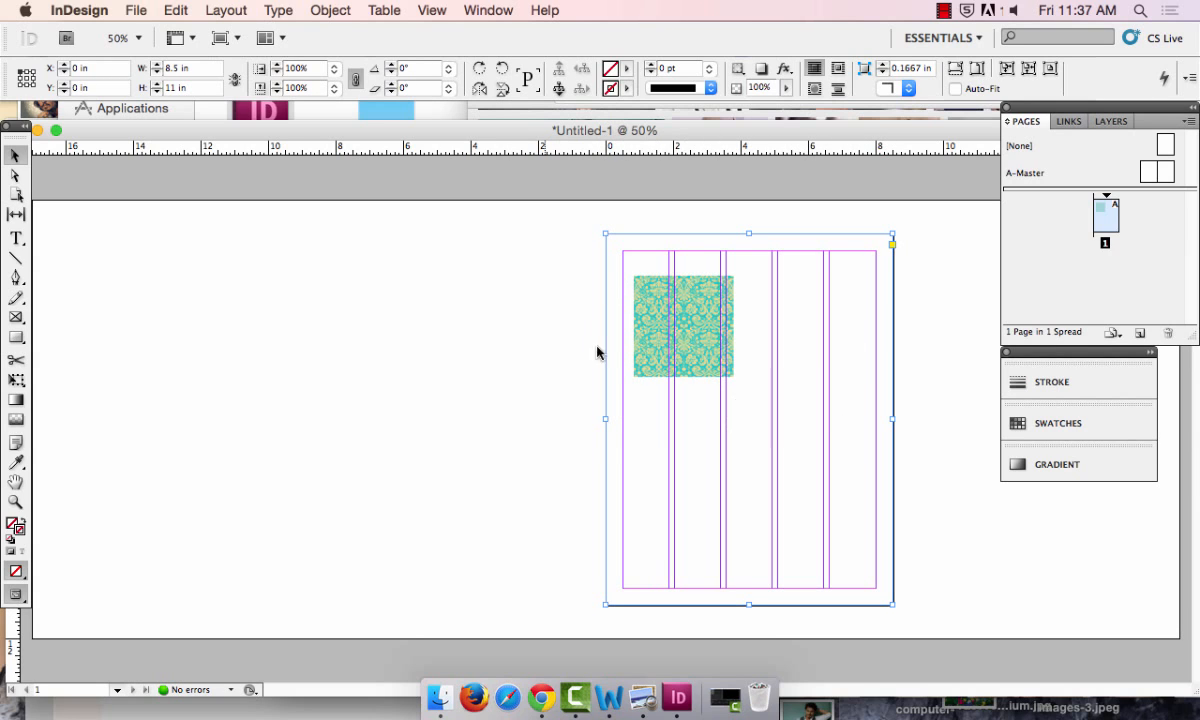
# - Fit the teal pattern image to its page-size frame with Fill Frame Proportionally and deselect it
pyautogui.click(331, 10)
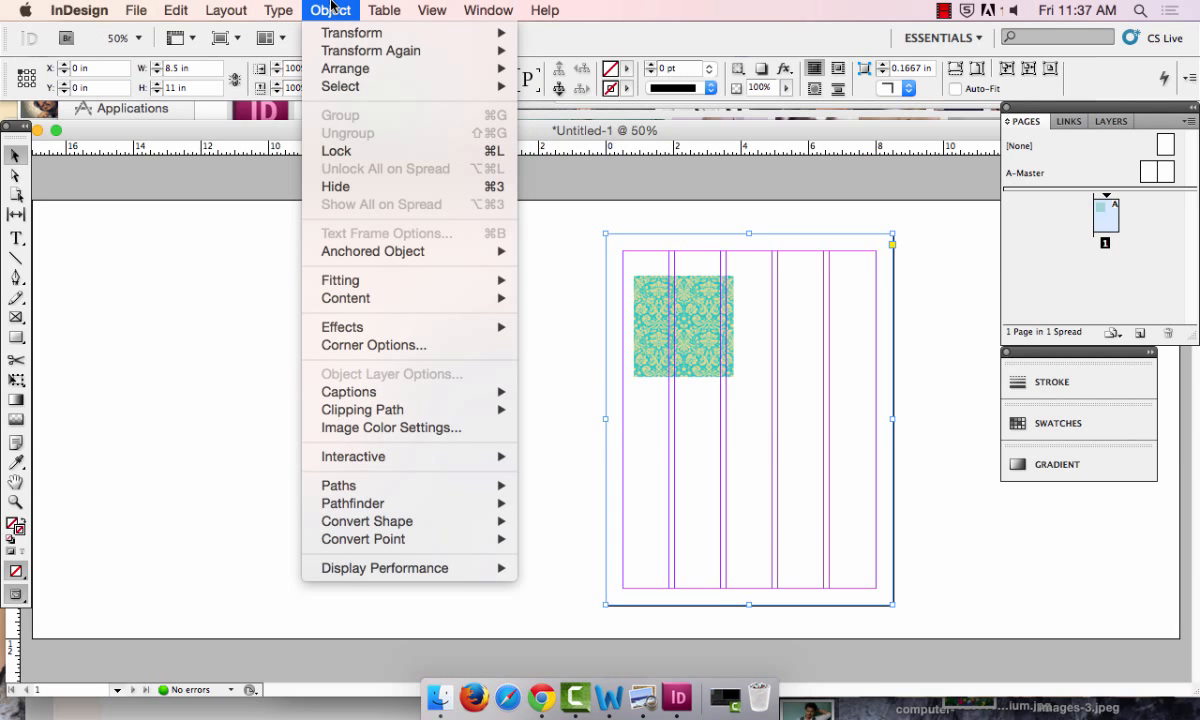
pyautogui.moveTo(440, 279)
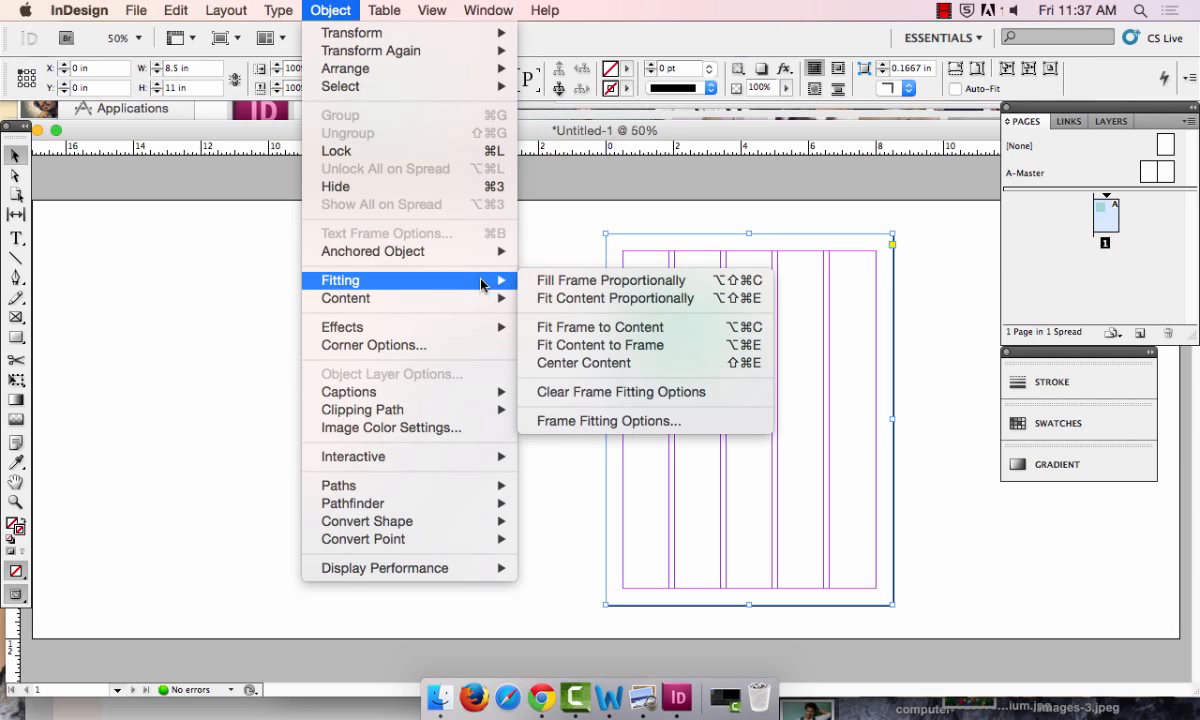
pyautogui.click(635, 285)
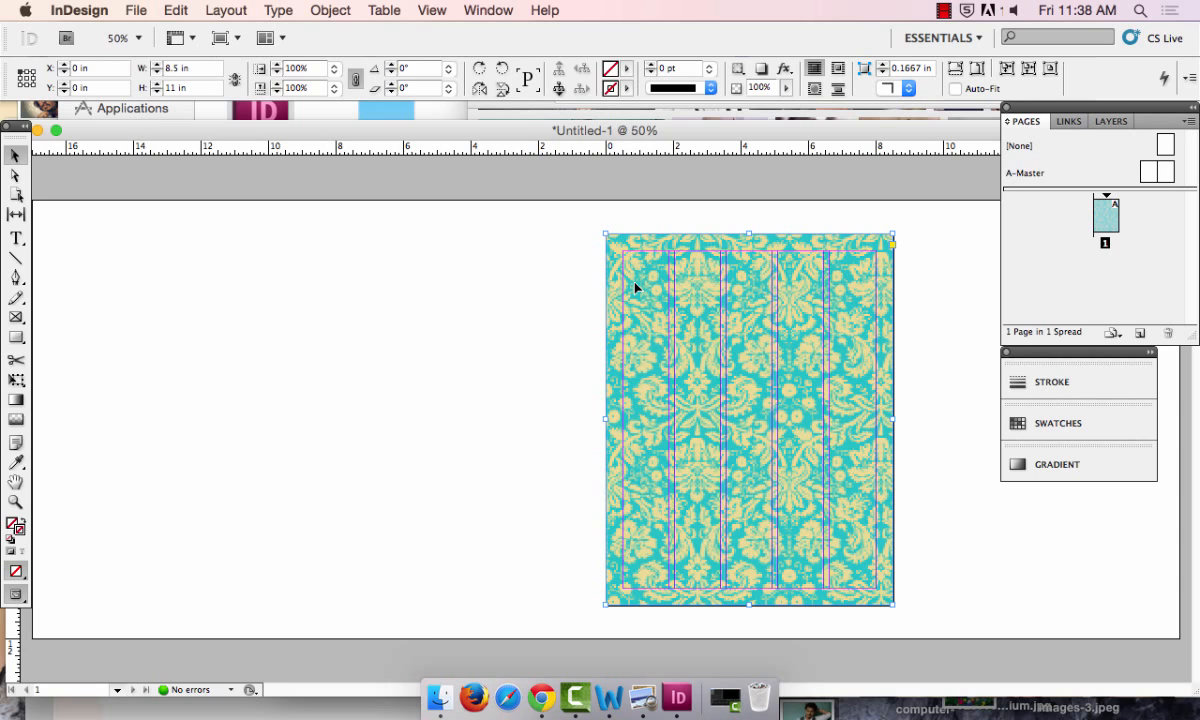
pyautogui.click(571, 300)
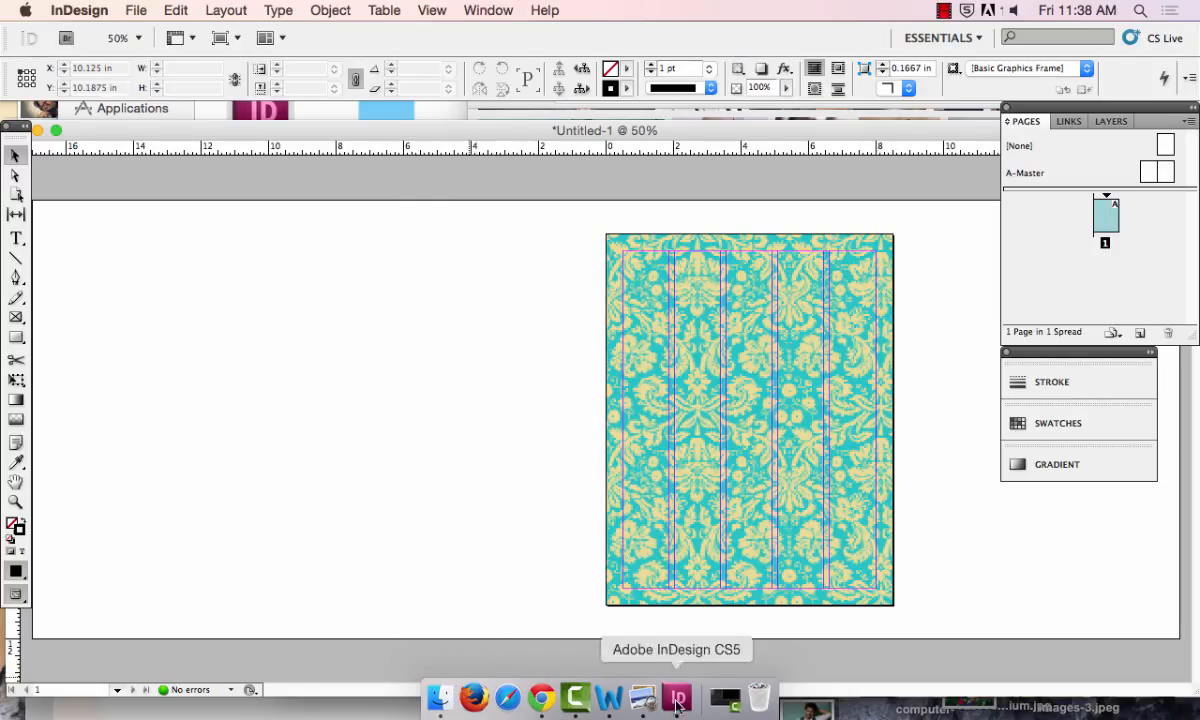
# - Switch to Preview to look at the Letterhead Tutorial 1.jpg sample and return to the InDesign document
pyautogui.click(643, 698)
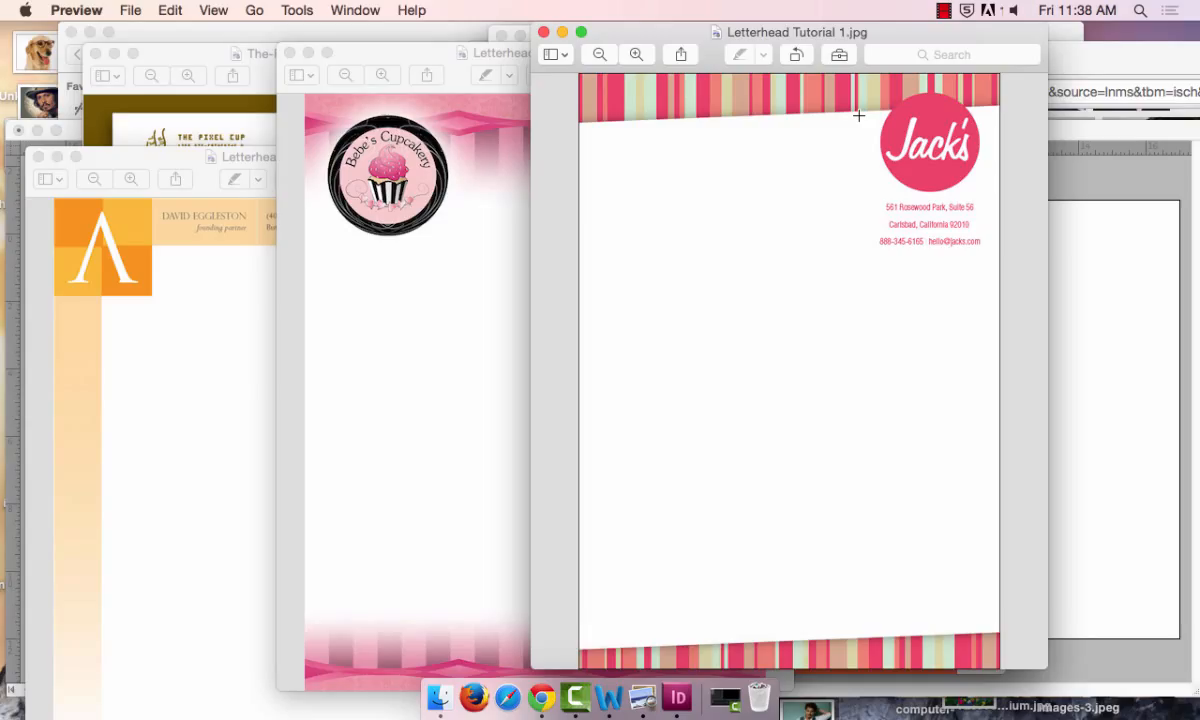
pyautogui.click(1078, 291)
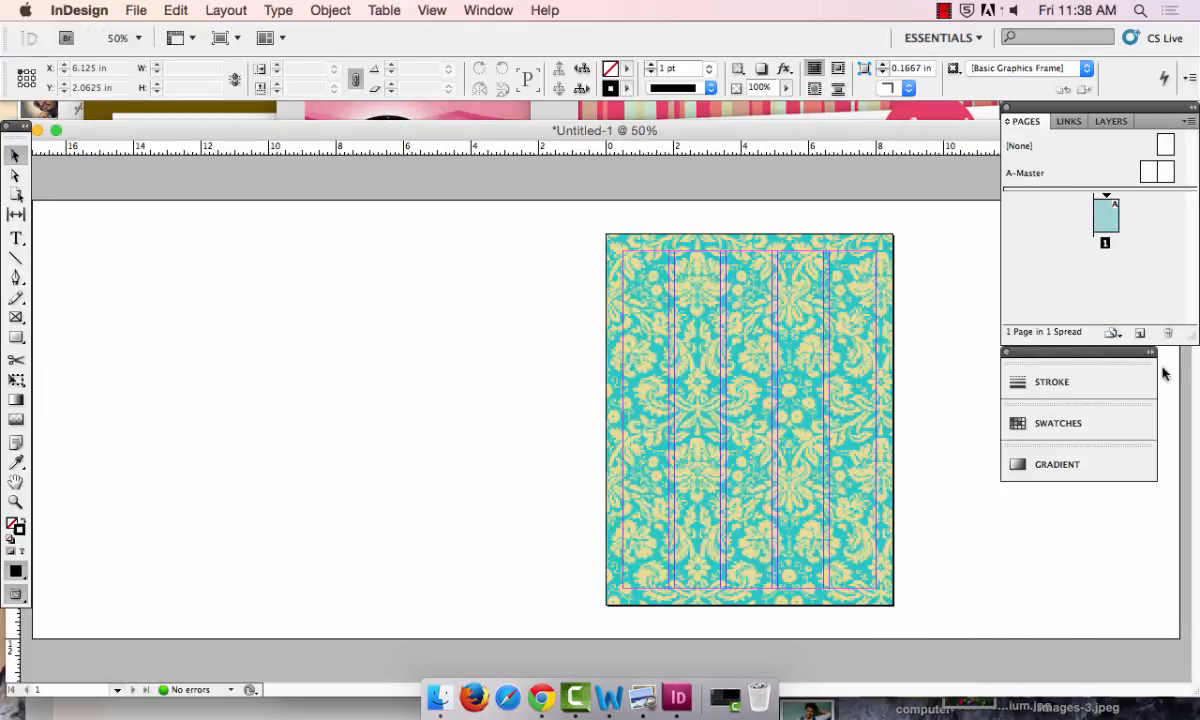
# - Display the document's layers and rename Layer 1, which holds the pattern image, as Background
pyautogui.click(471, 8)
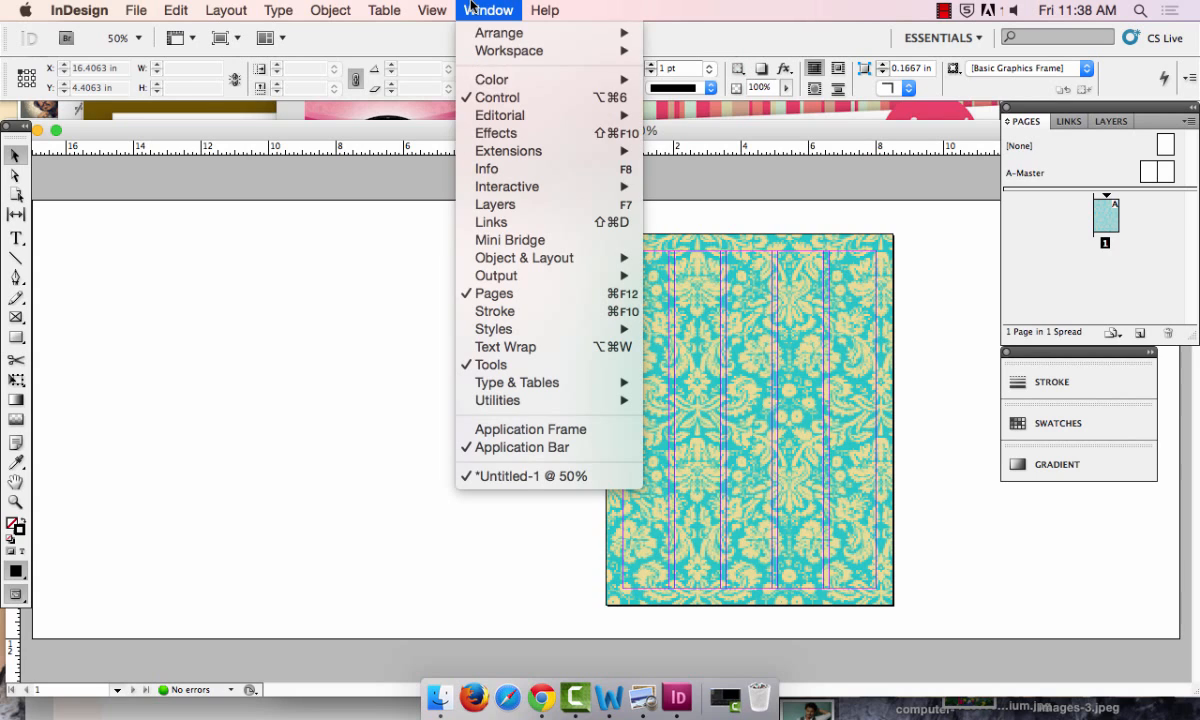
pyautogui.click(578, 202)
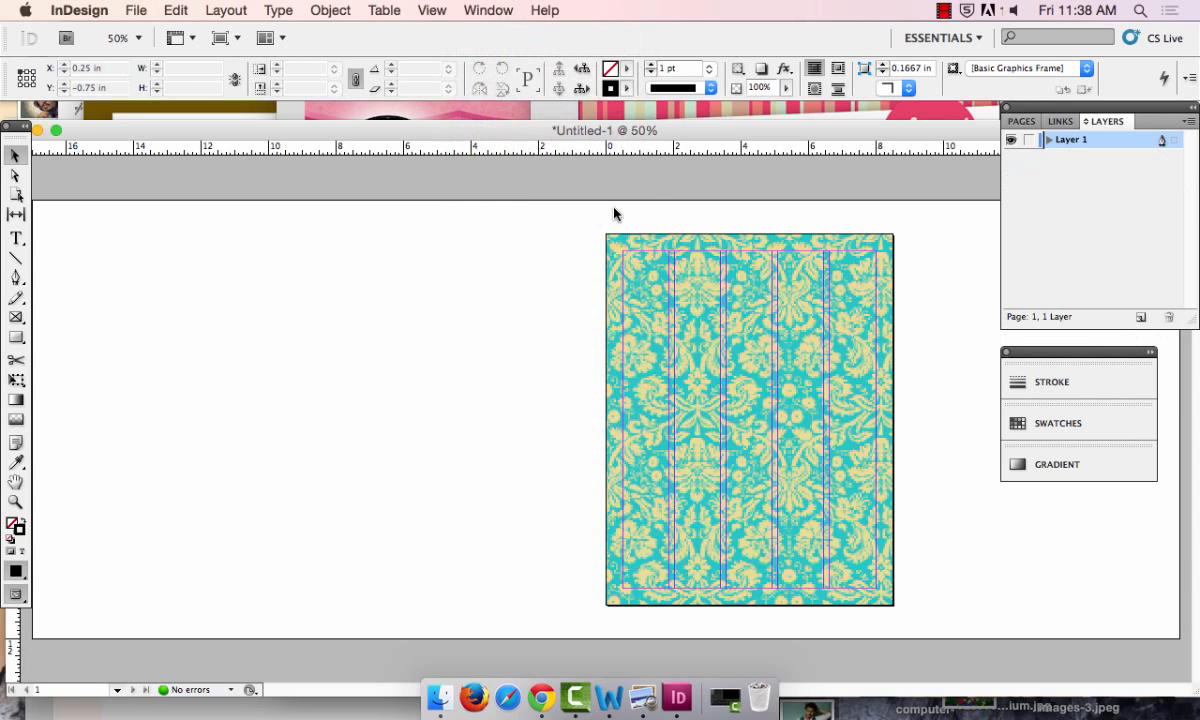
pyautogui.click(816, 290)
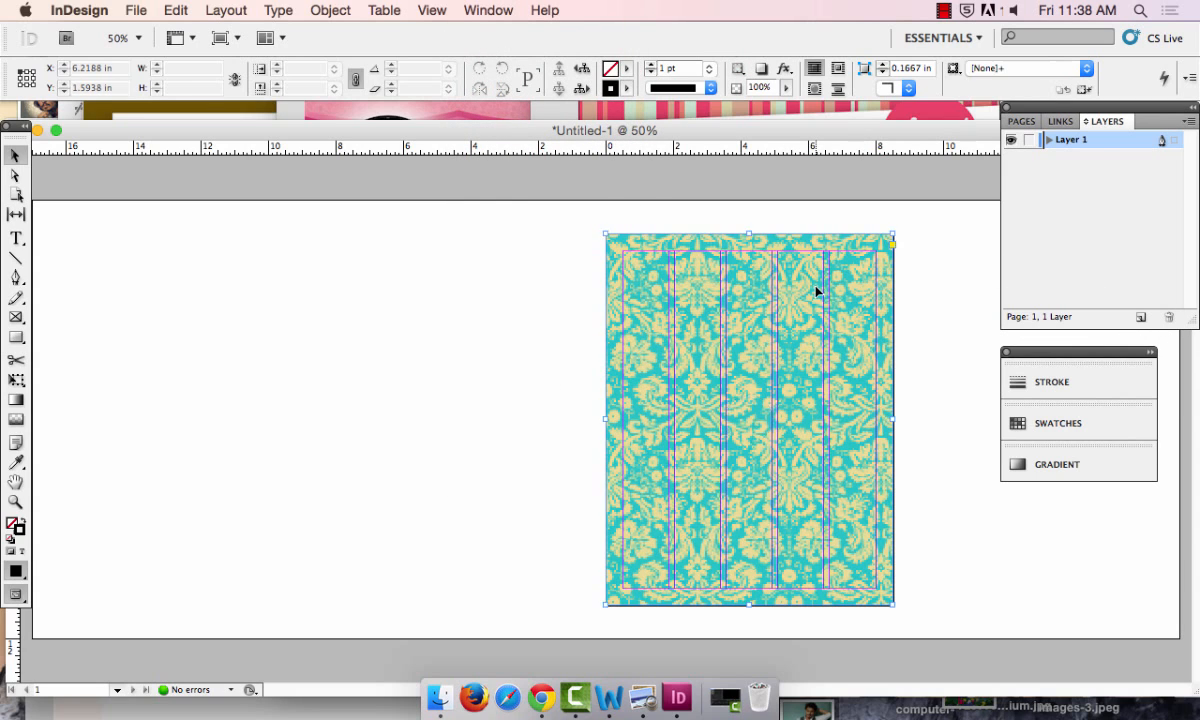
pyautogui.click(816, 290)
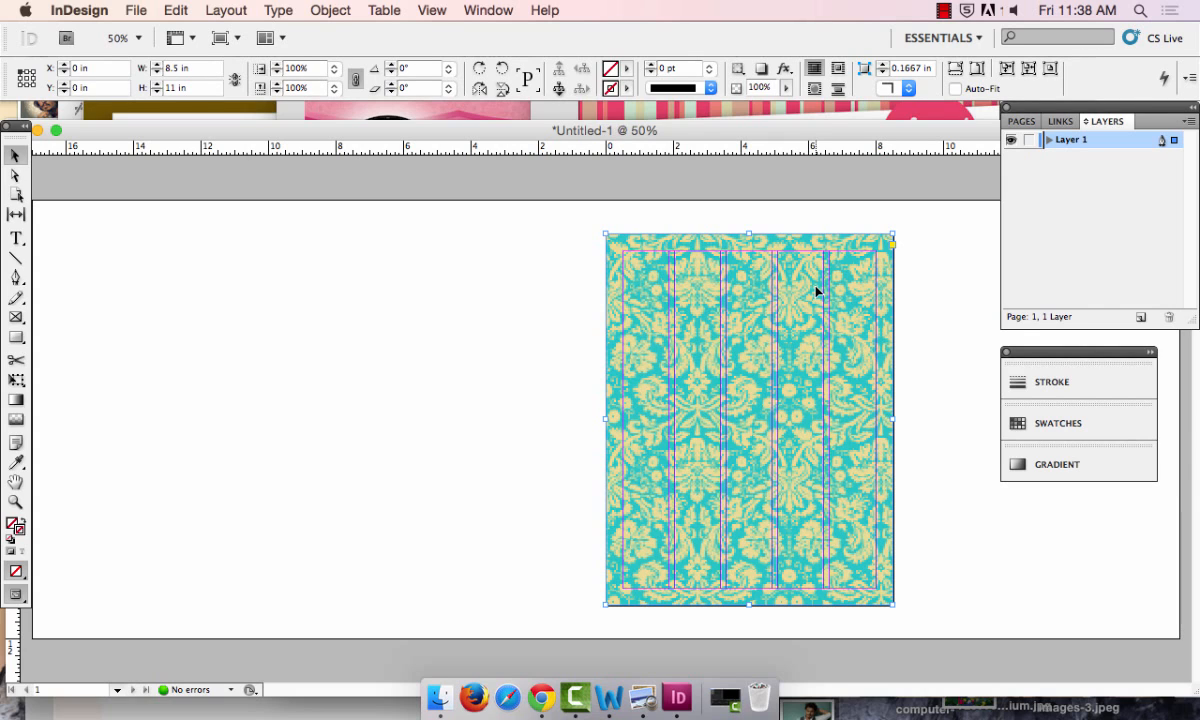
pyautogui.doubleClick(1070, 140)
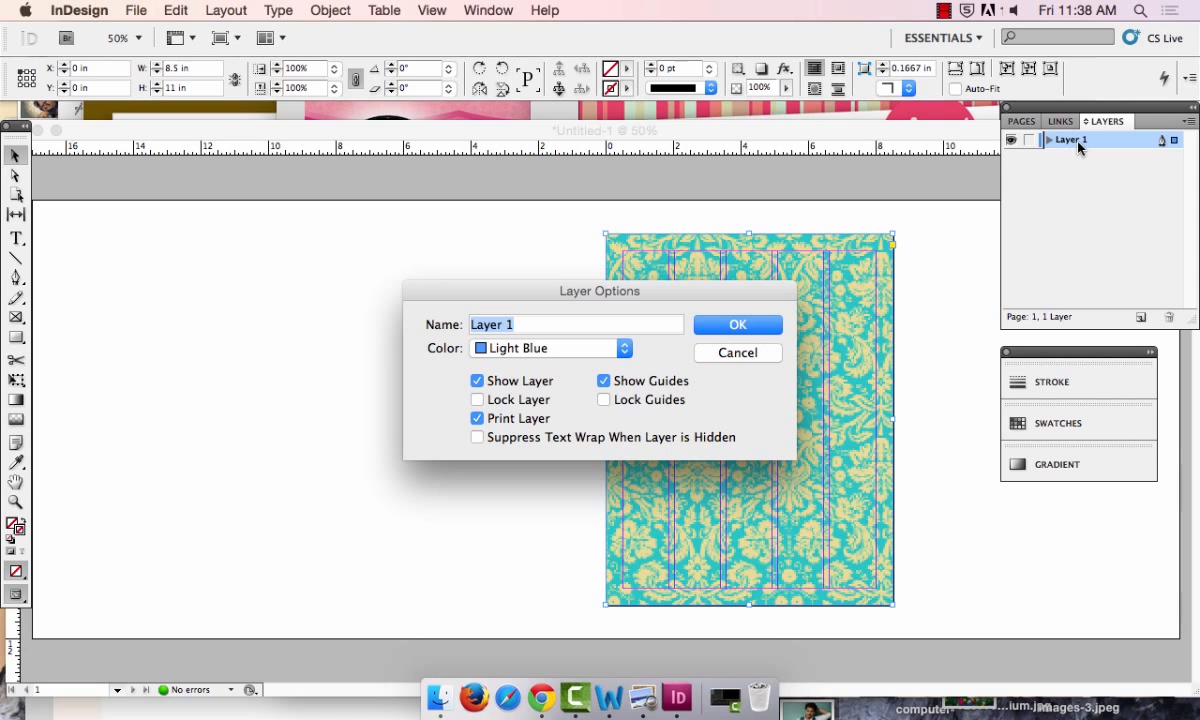
pyautogui.write('Background')
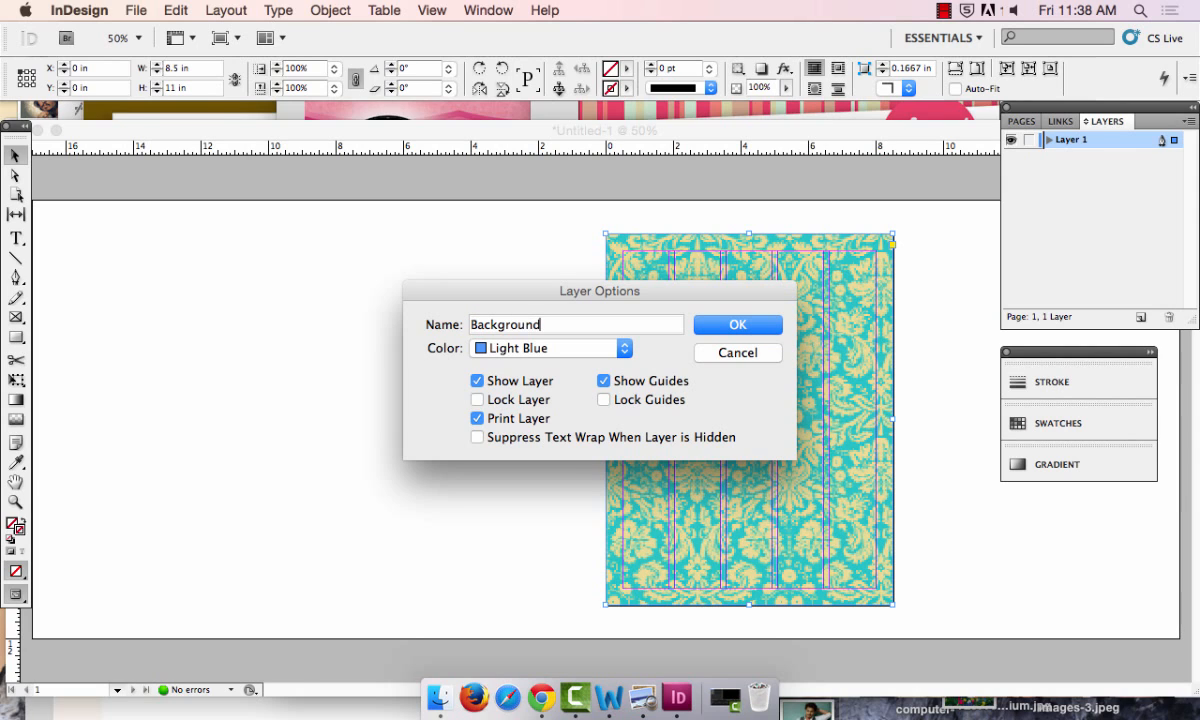
pyautogui.press('Return')
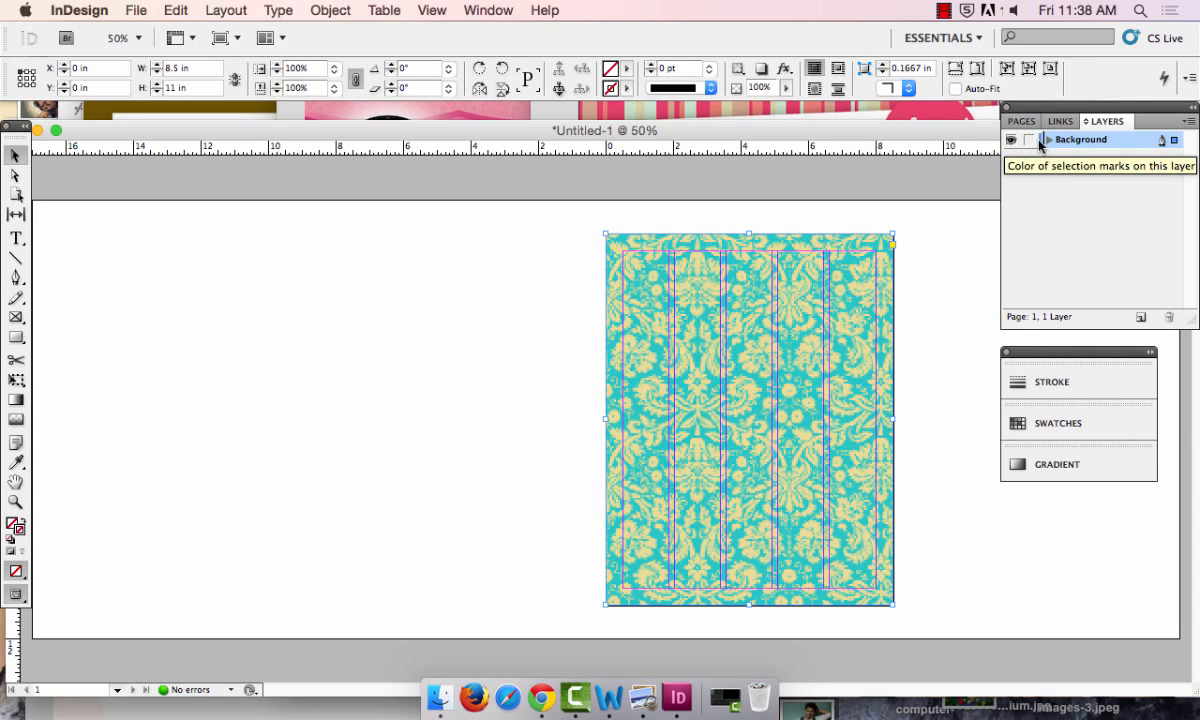
# - Create a new layer above Background and name it white box
pyautogui.click(1141, 316)
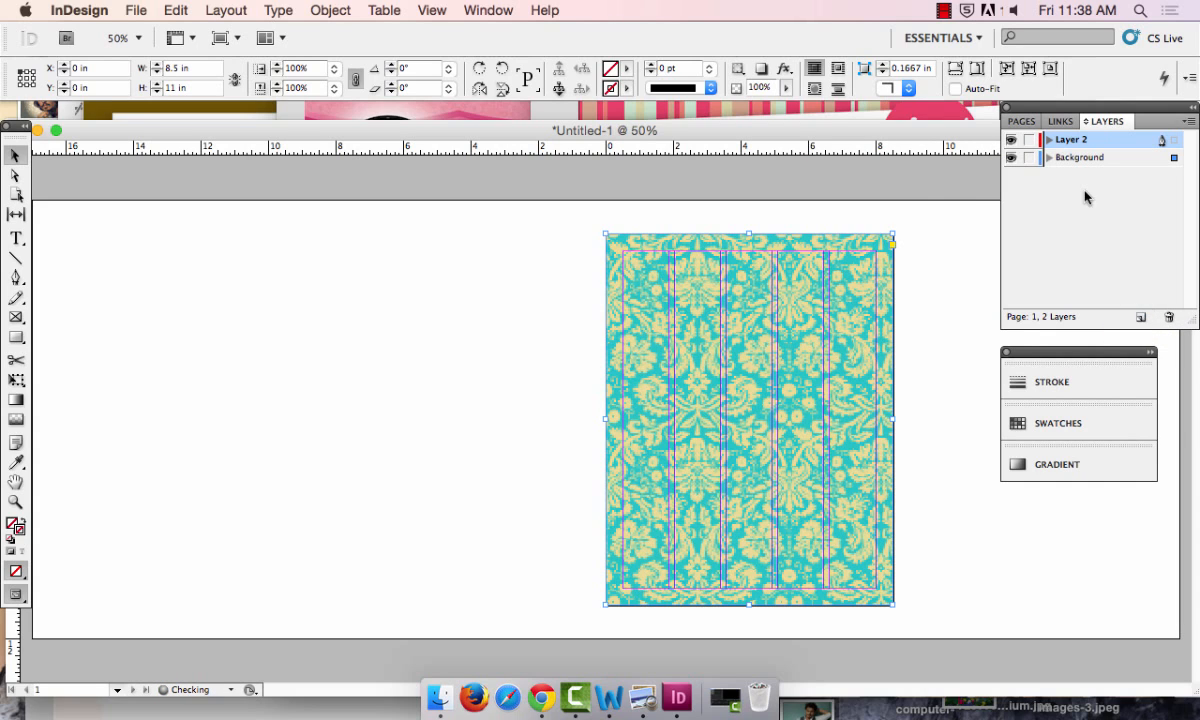
pyautogui.doubleClick(1070, 140)
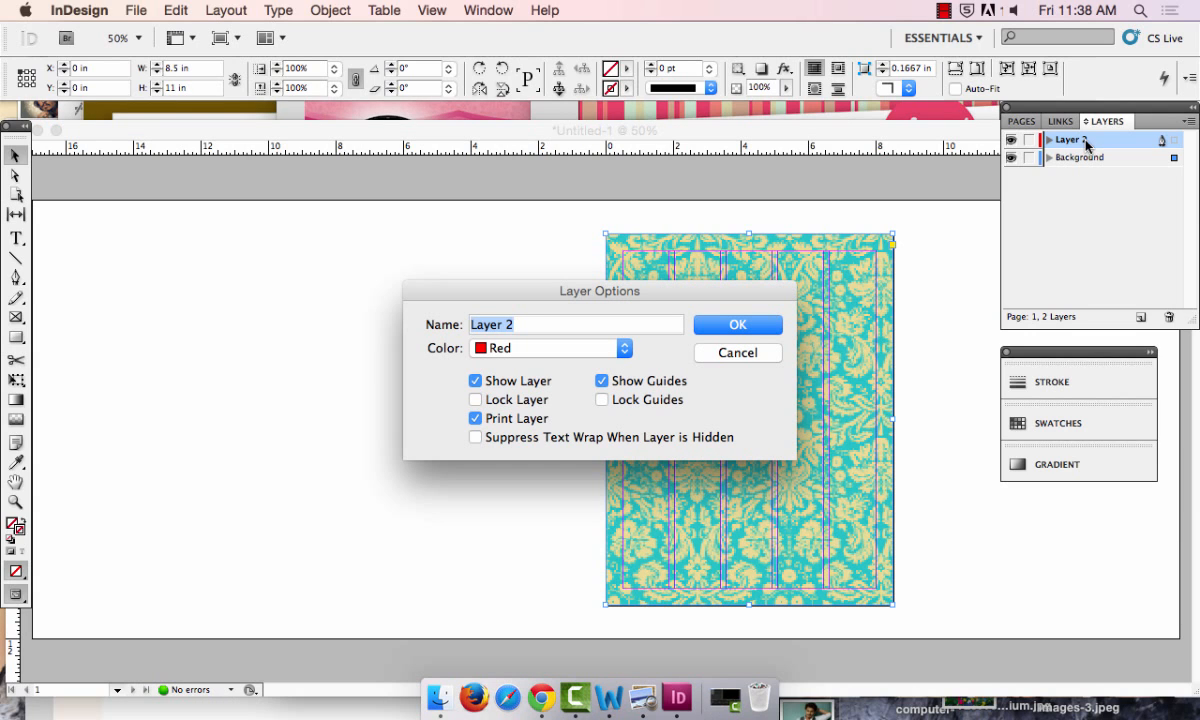
pyautogui.write('white box')
pyautogui.press('Return')
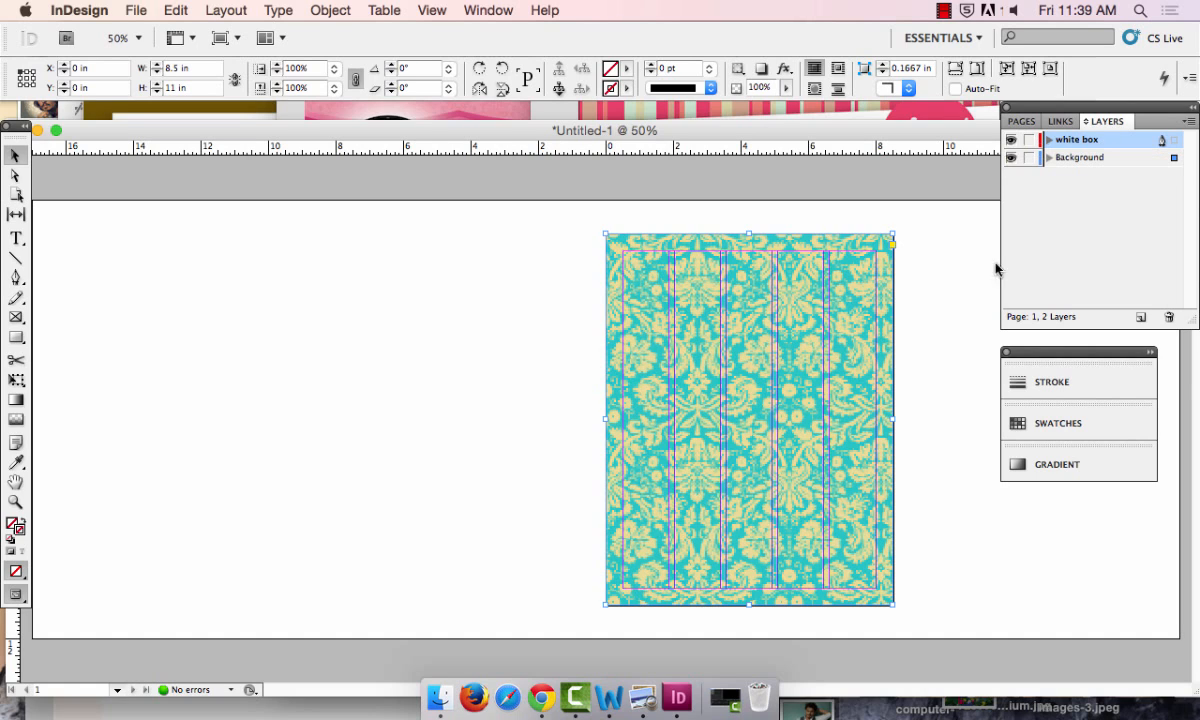
# - Choose the Pen tool and examine the slanted white area of Letterhead Tutorial 1.jpg in Preview, returning to InDesign
pyautogui.click(20, 282)
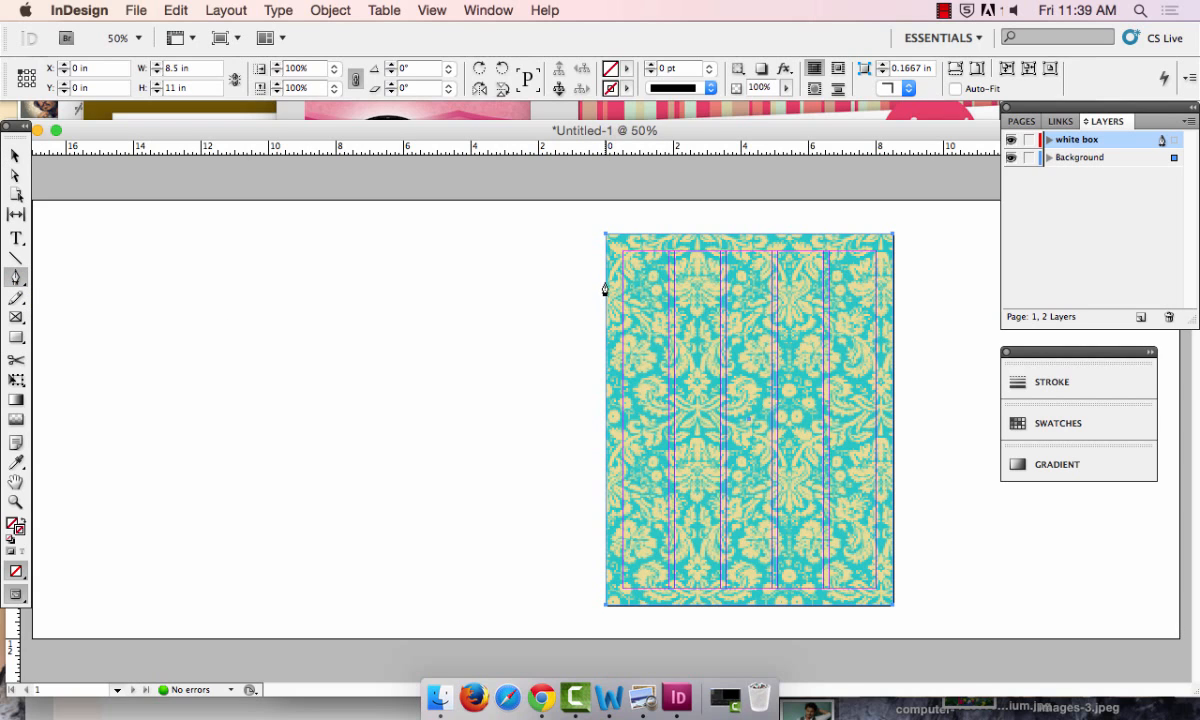
pyautogui.click(656, 112)
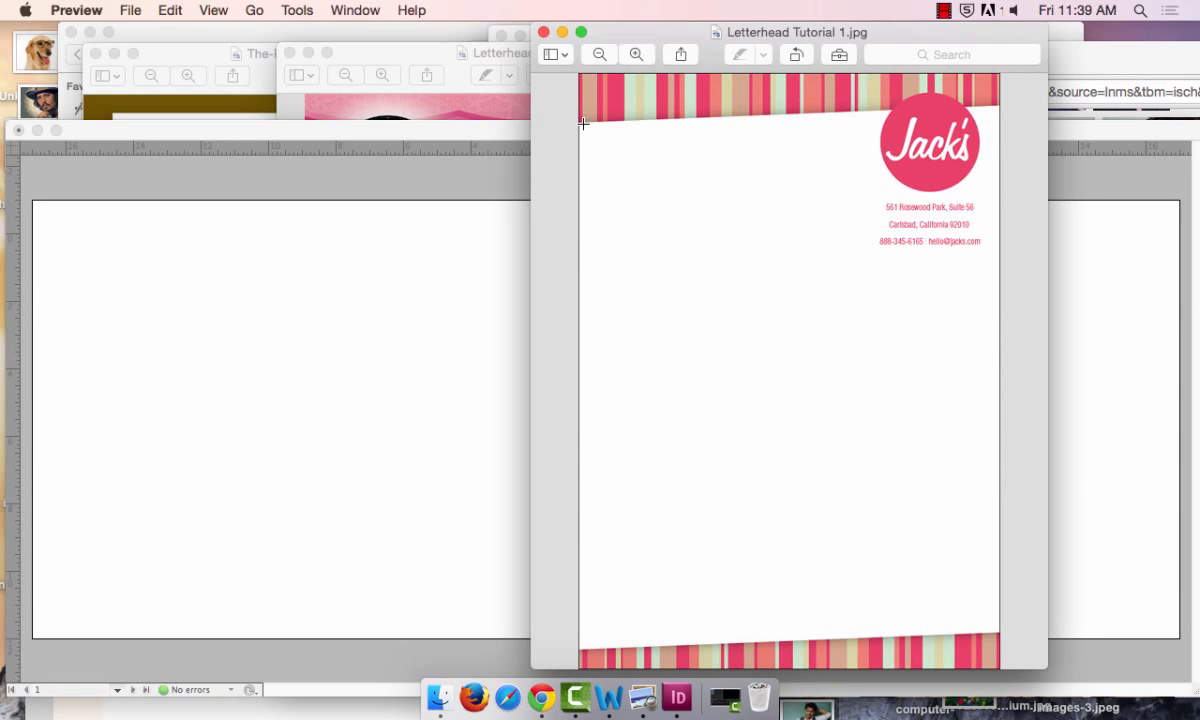
pyautogui.click(1055, 210)
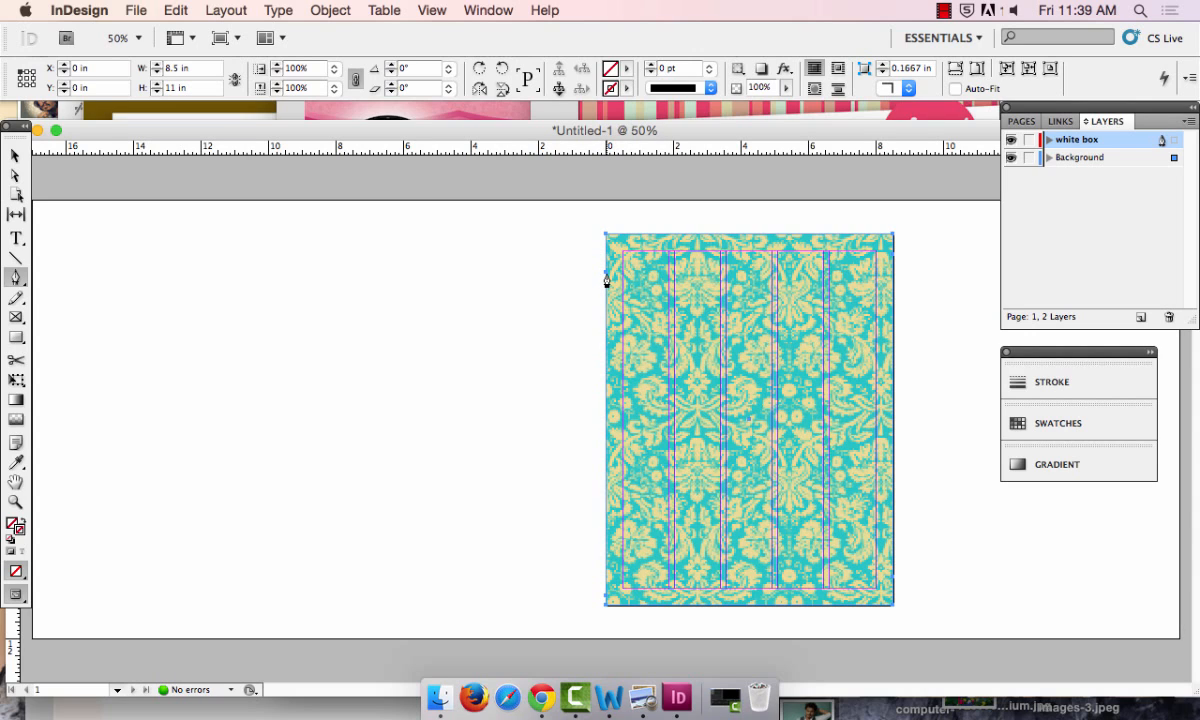
# - With the Pen tool active, hide the Background layer and set the fill for new shapes to Paper
pyautogui.click(26, 282)
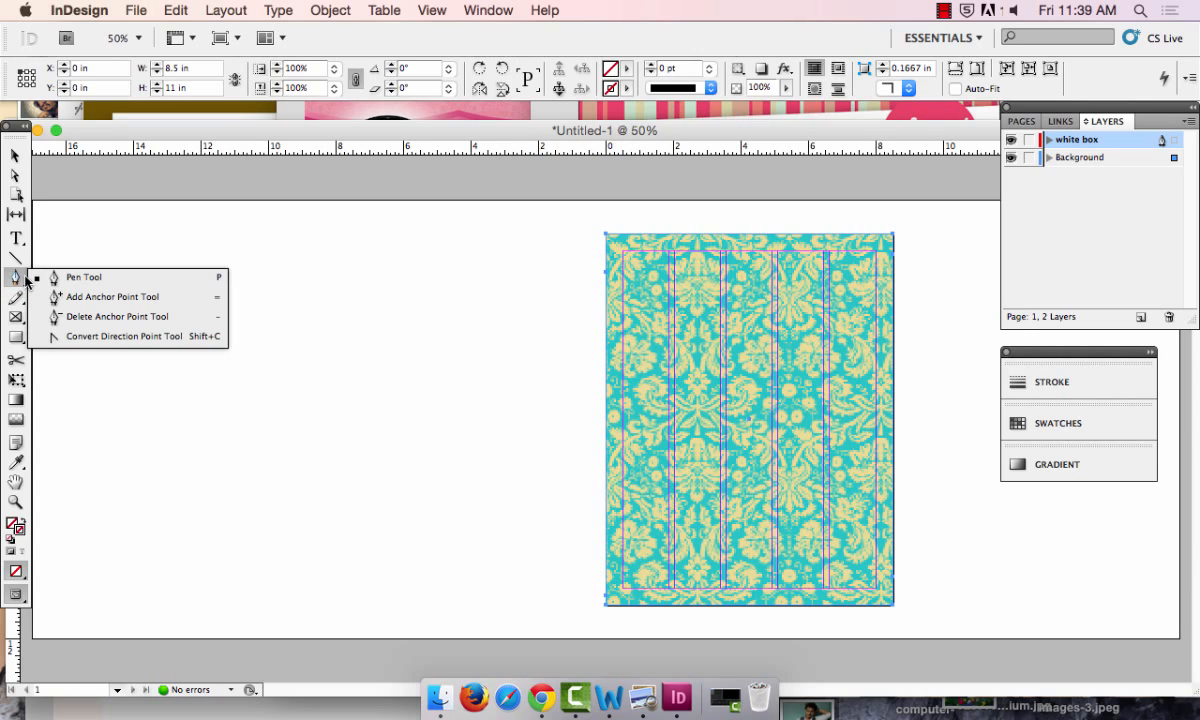
pyautogui.click(26, 279)
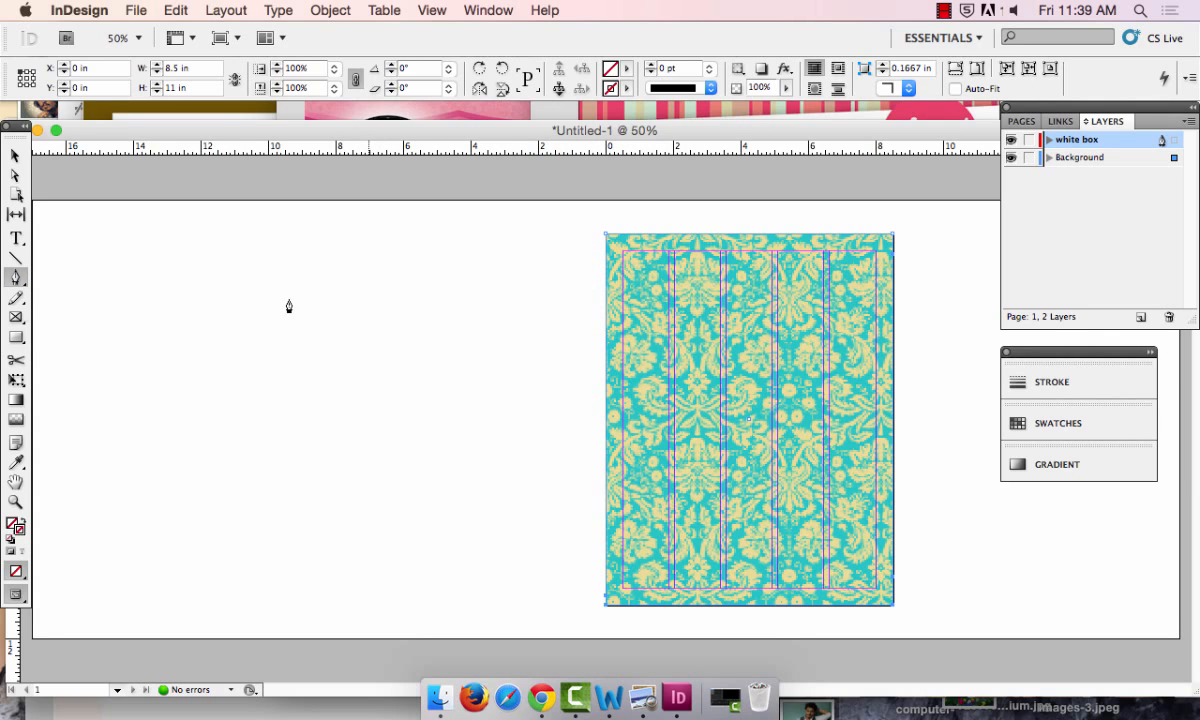
pyautogui.click(16, 277)
pyautogui.click(53, 278)
pyautogui.click(1011, 158)
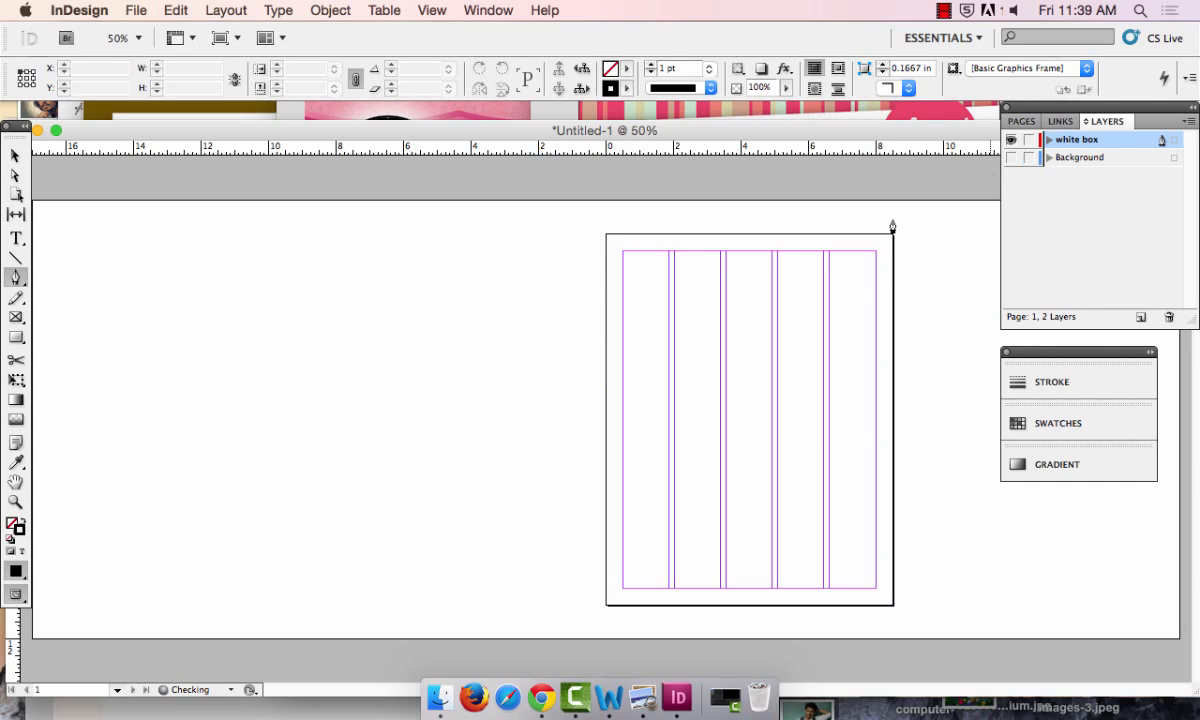
pyautogui.click(628, 72)
pyautogui.click(665, 146)
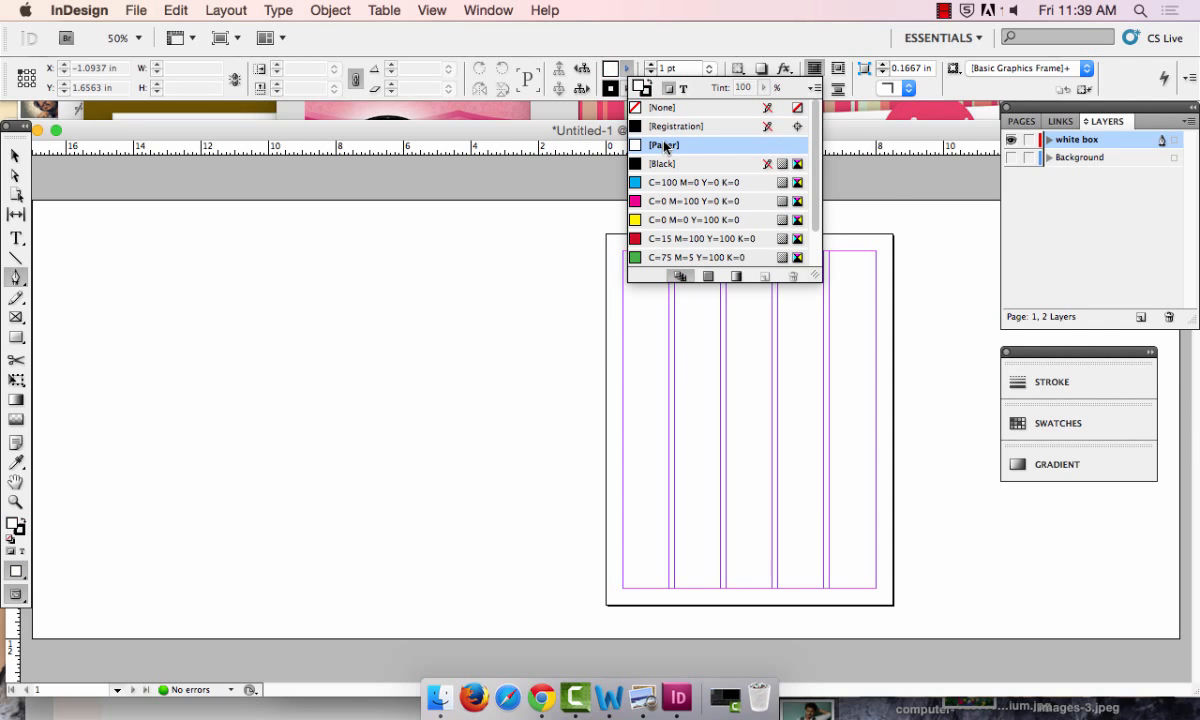
pyautogui.click(605, 281)
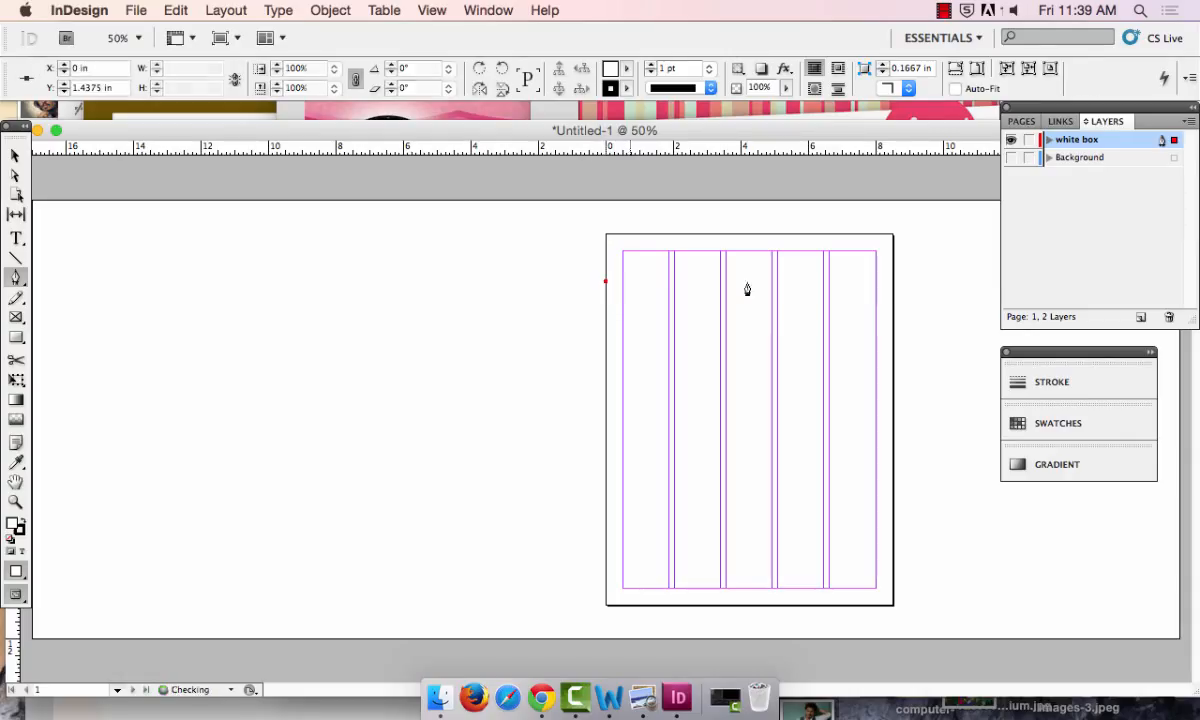
pyautogui.click(892, 259)
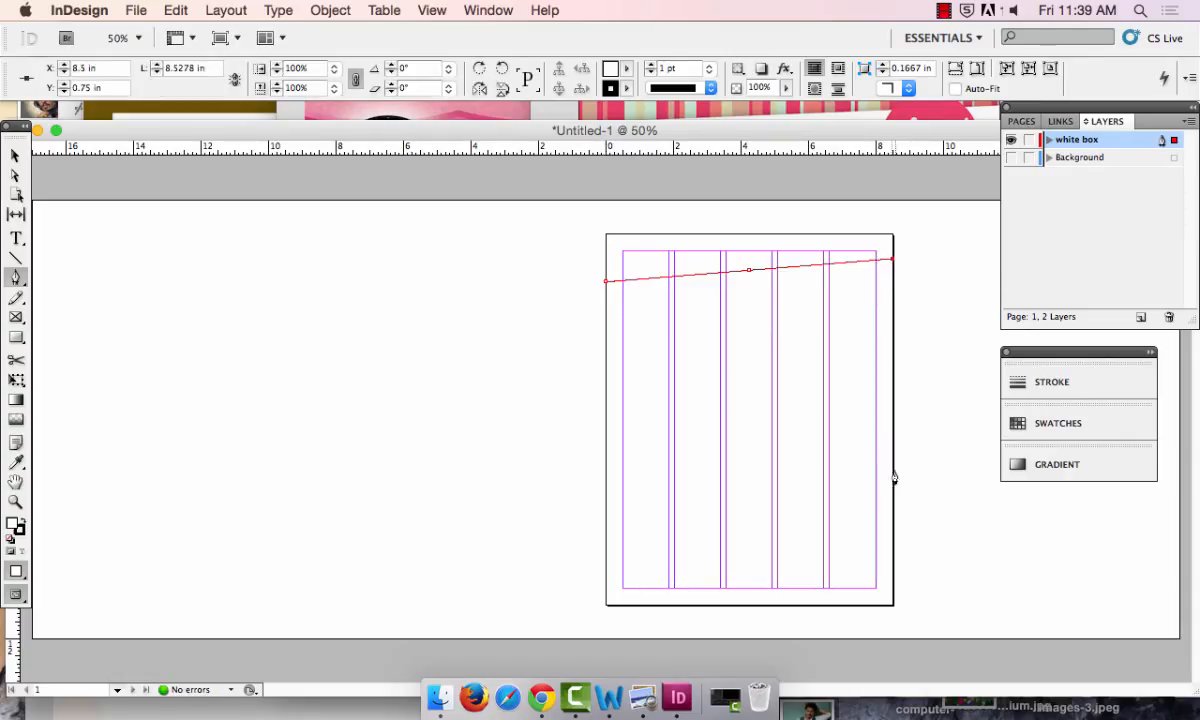
pyautogui.press('super+z')
pyautogui.press('super+z')
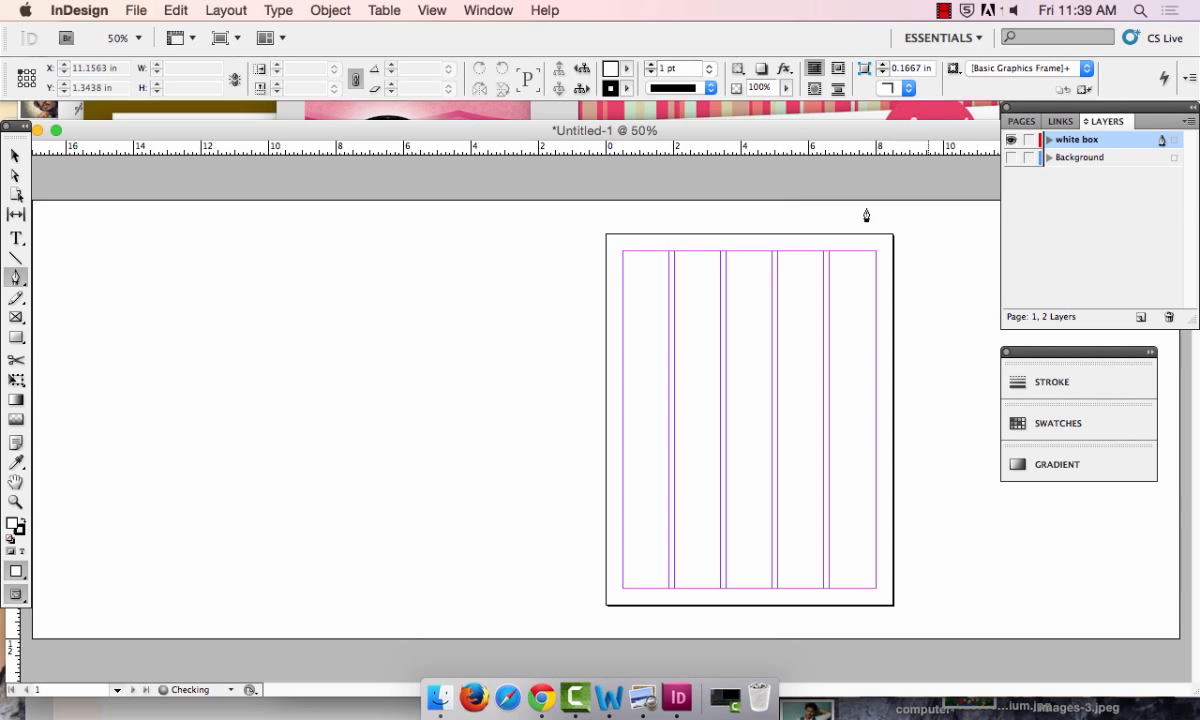
# - Show the Background layer again and set new shapes to a Paper fill with the stroke set to None
pyautogui.click(1014, 159)
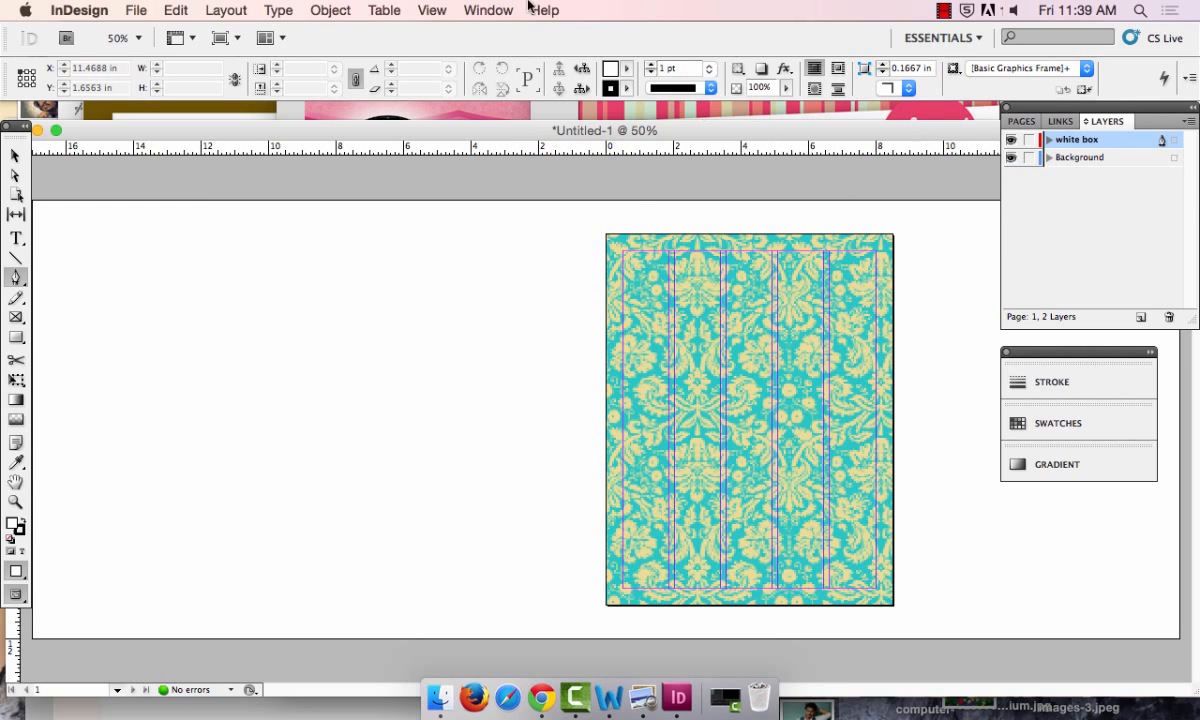
pyautogui.click(488, 10)
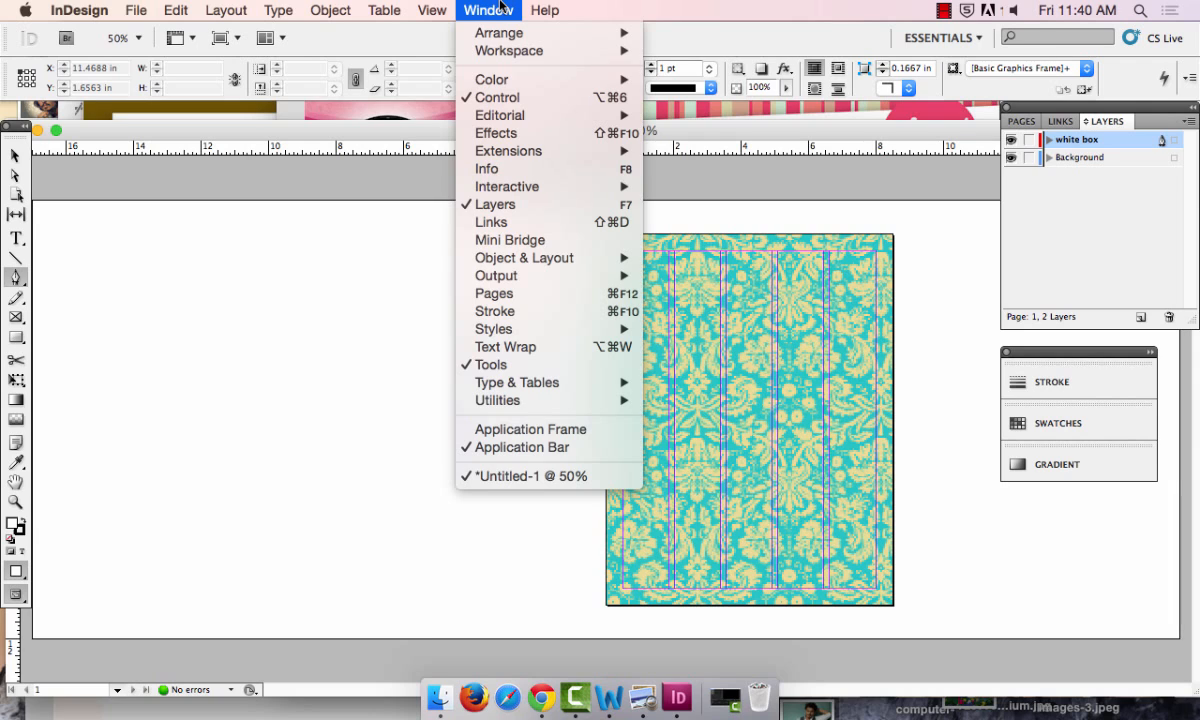
pyautogui.click(500, 5)
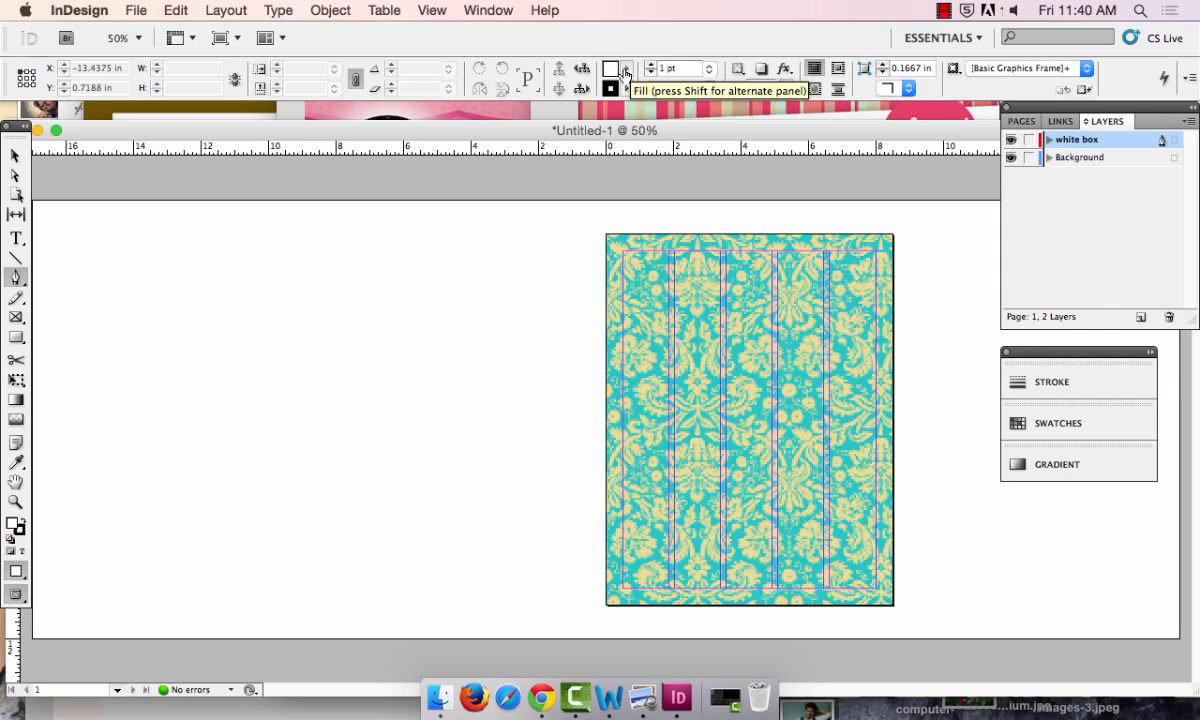
pyautogui.click(624, 72)
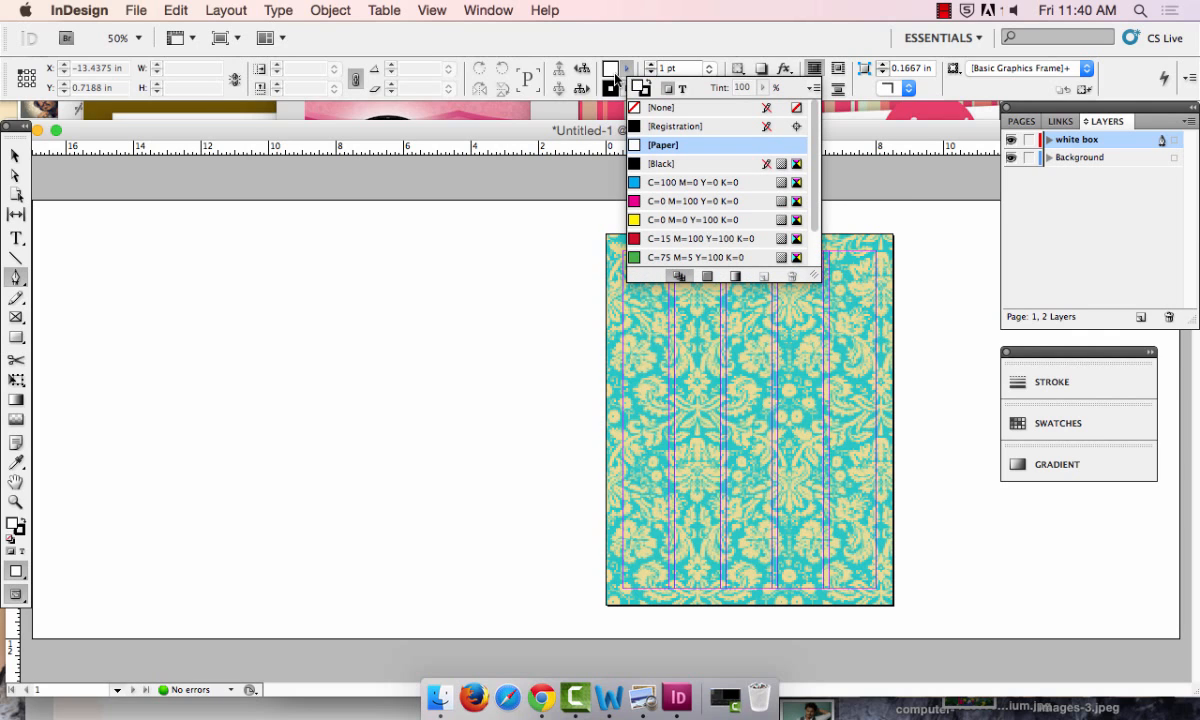
pyautogui.click(673, 147)
pyautogui.click(626, 89)
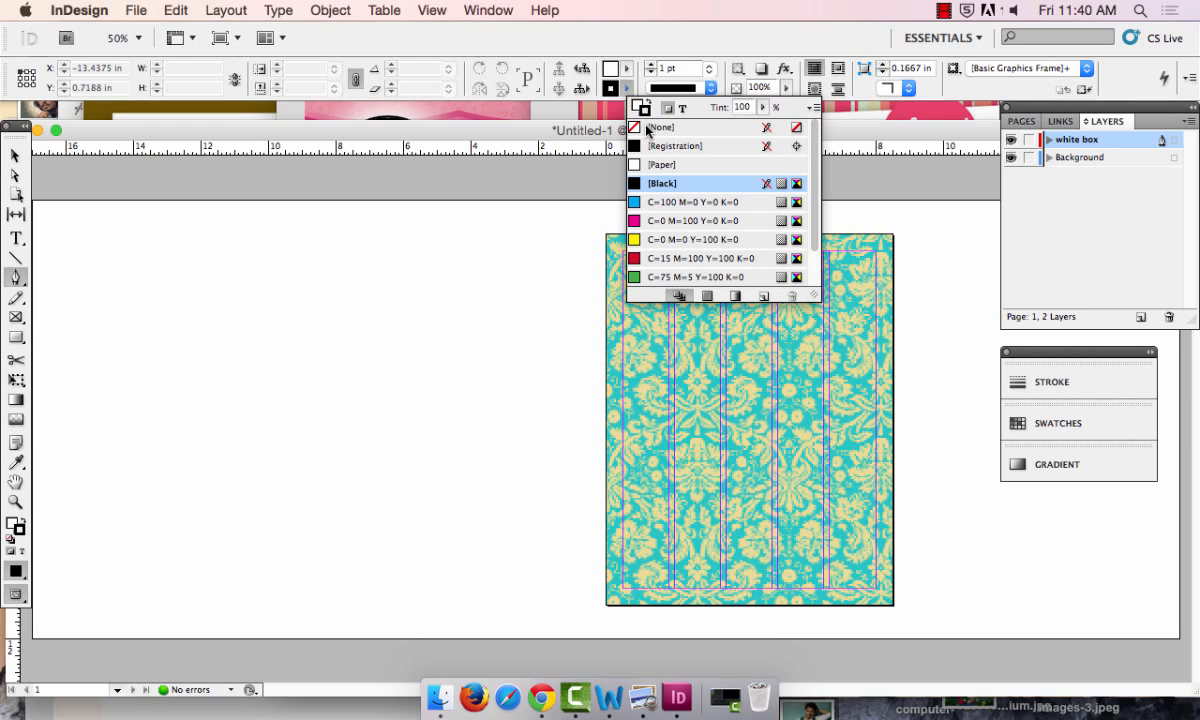
pyautogui.click(647, 128)
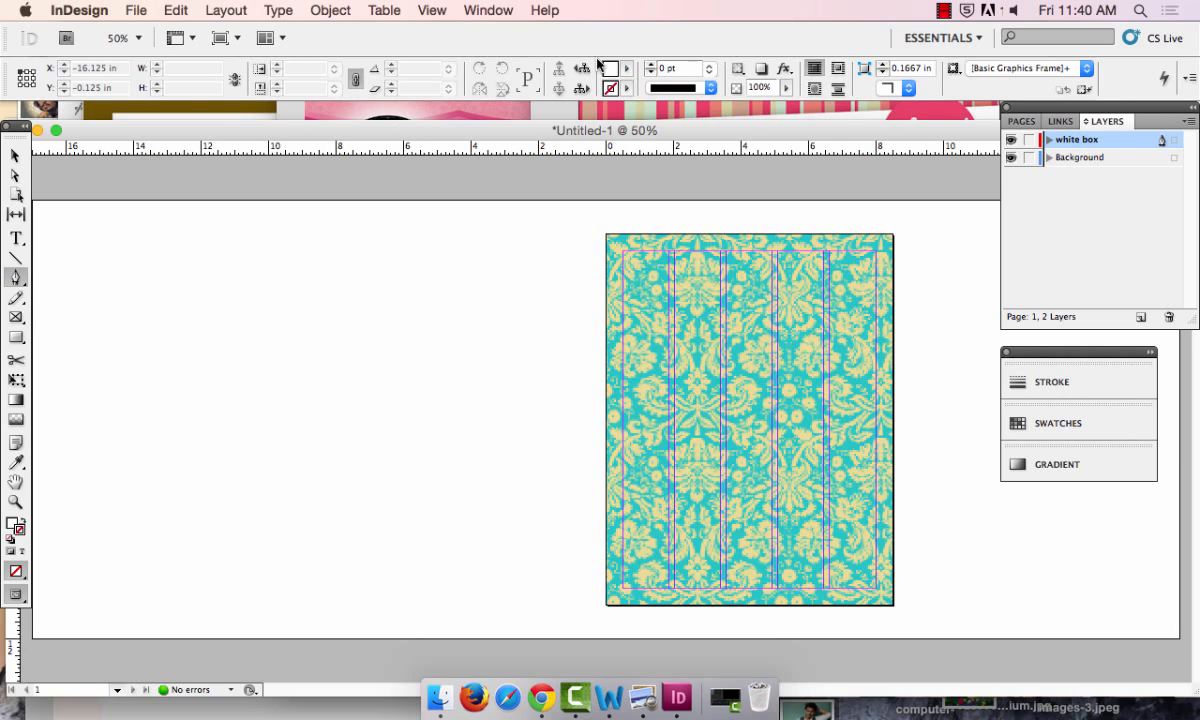
pyautogui.click(625, 72)
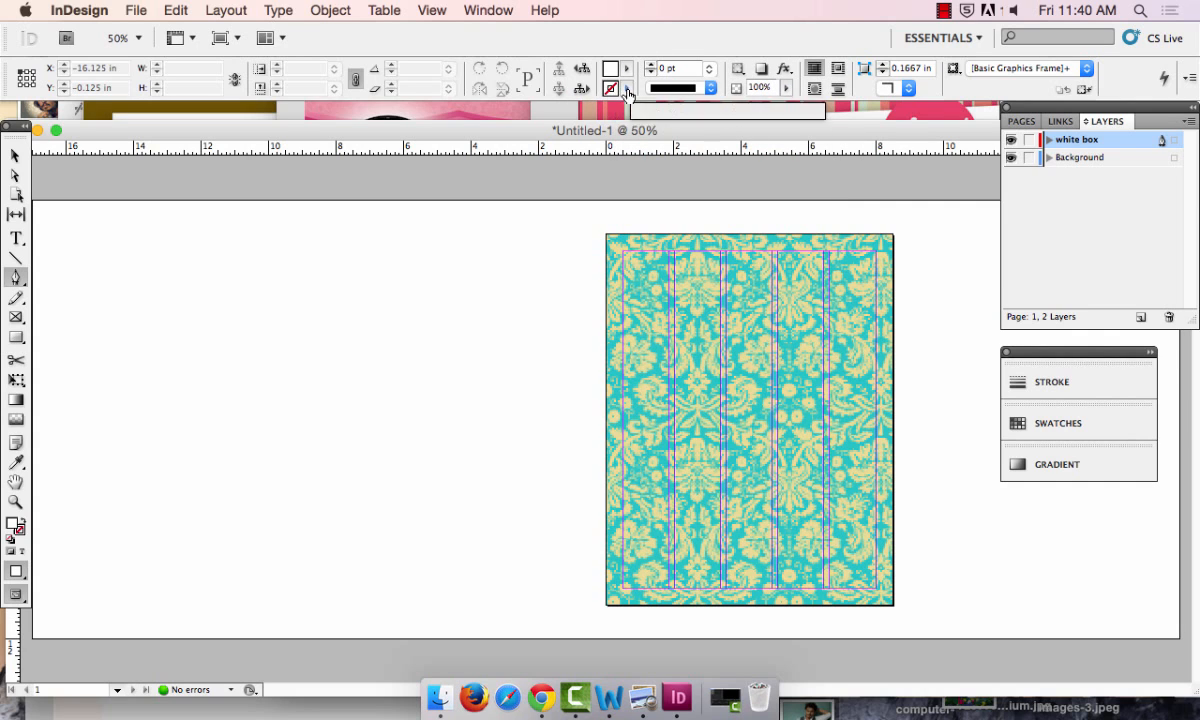
# - Draw a closed four-sided slanted box with the Pen tool across the page, about 8.5 in wide and 10.125 in tall, without a stroke
pyautogui.click(626, 88)
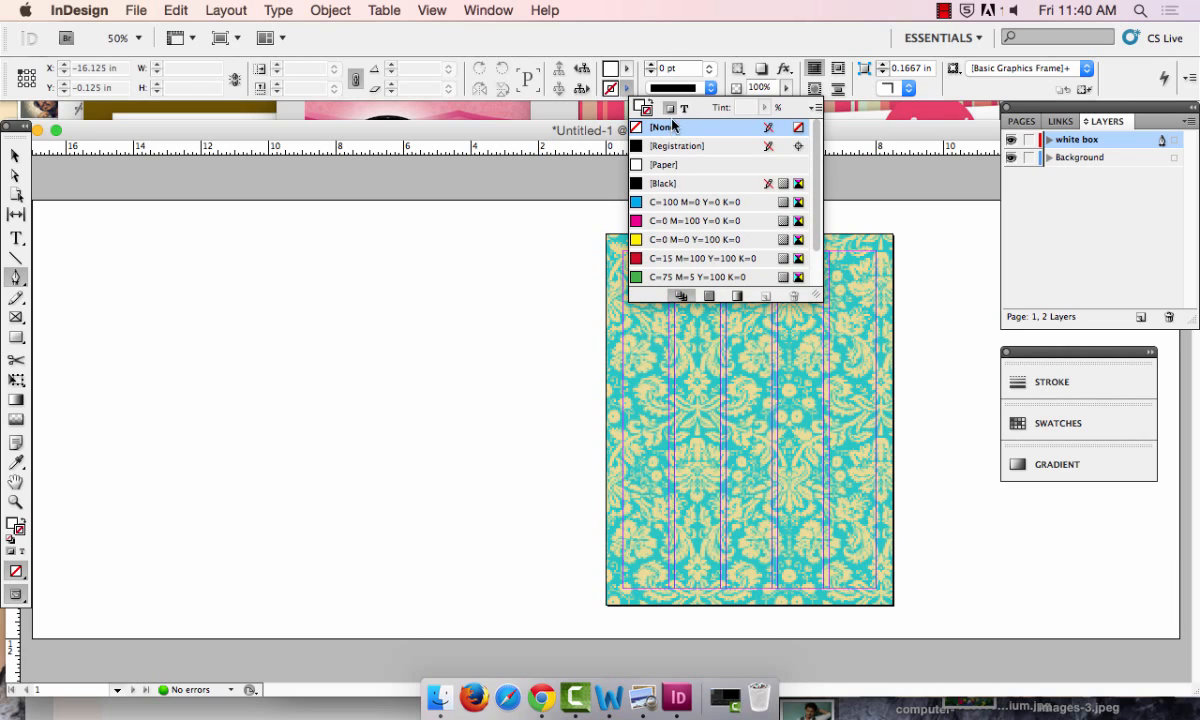
pyautogui.click(605, 280)
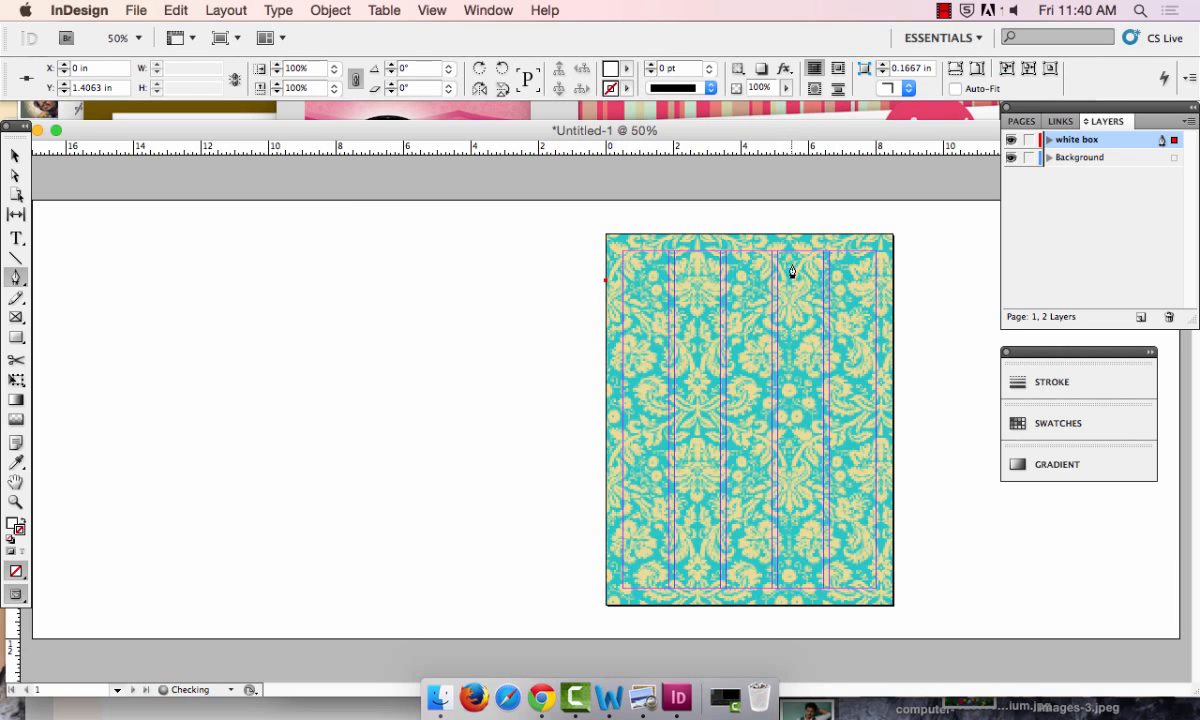
pyautogui.click(892, 254)
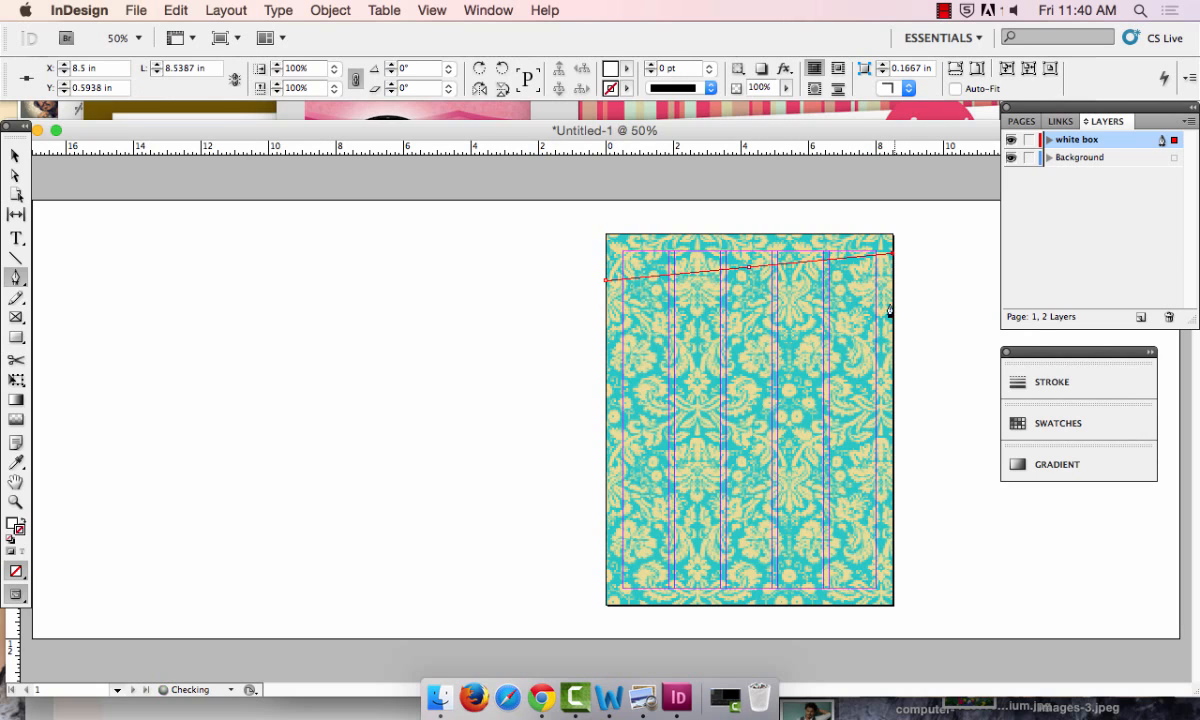
pyautogui.click(891, 583)
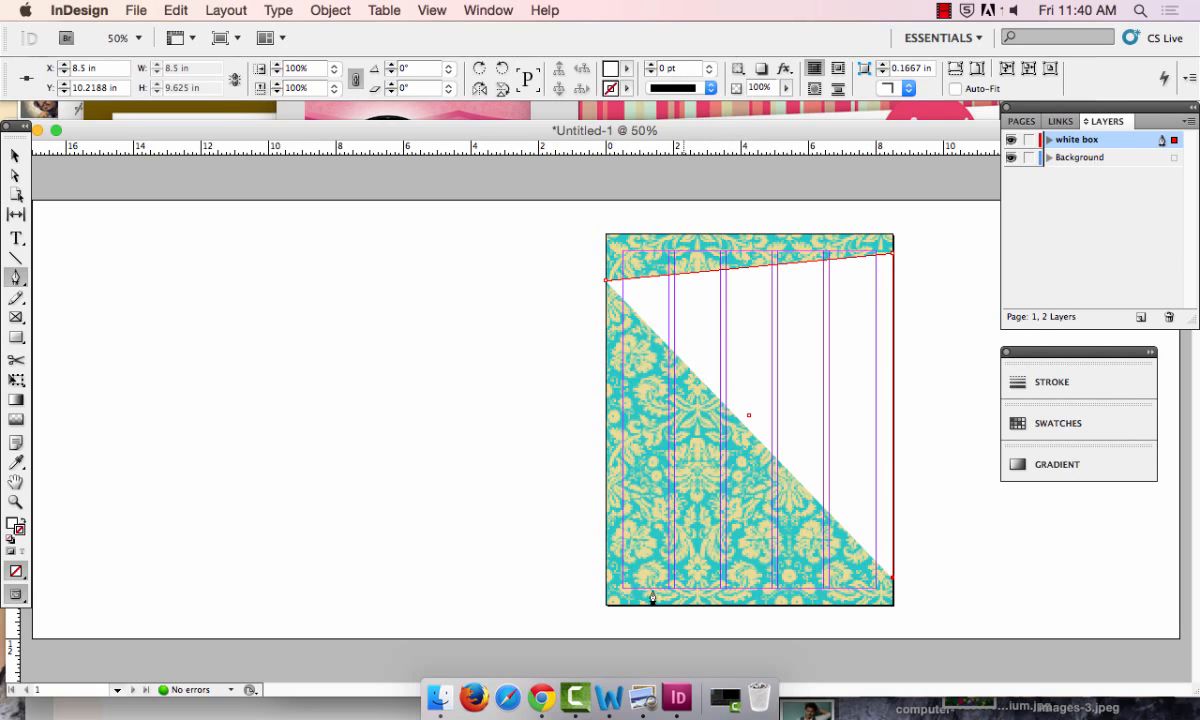
pyautogui.click(606, 595)
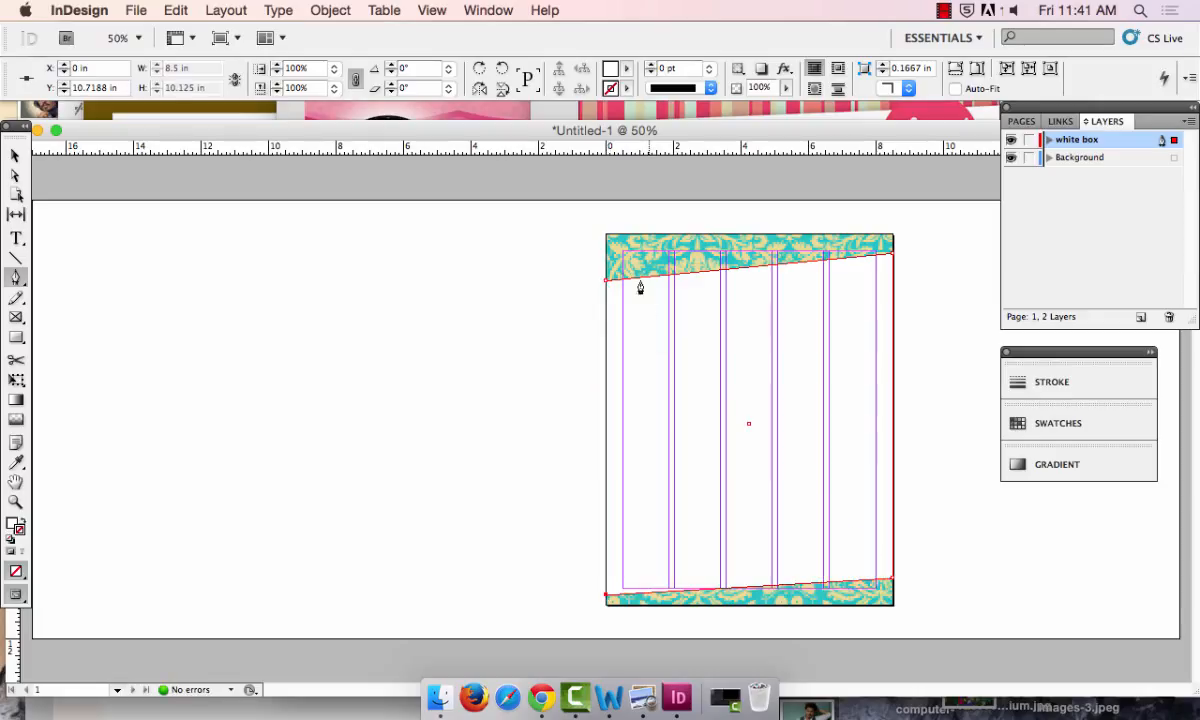
pyautogui.click(606, 283)
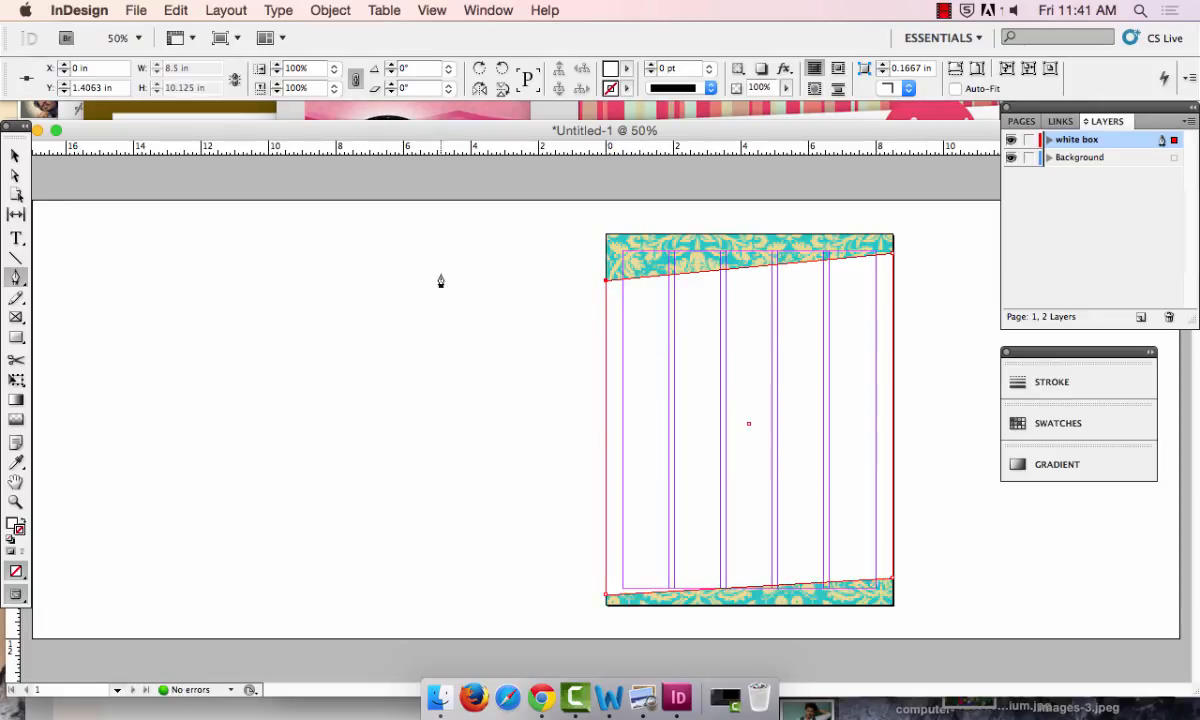
# - Delete the slanted white box from the page
pyautogui.click(15, 153)
pyautogui.click(362, 447)
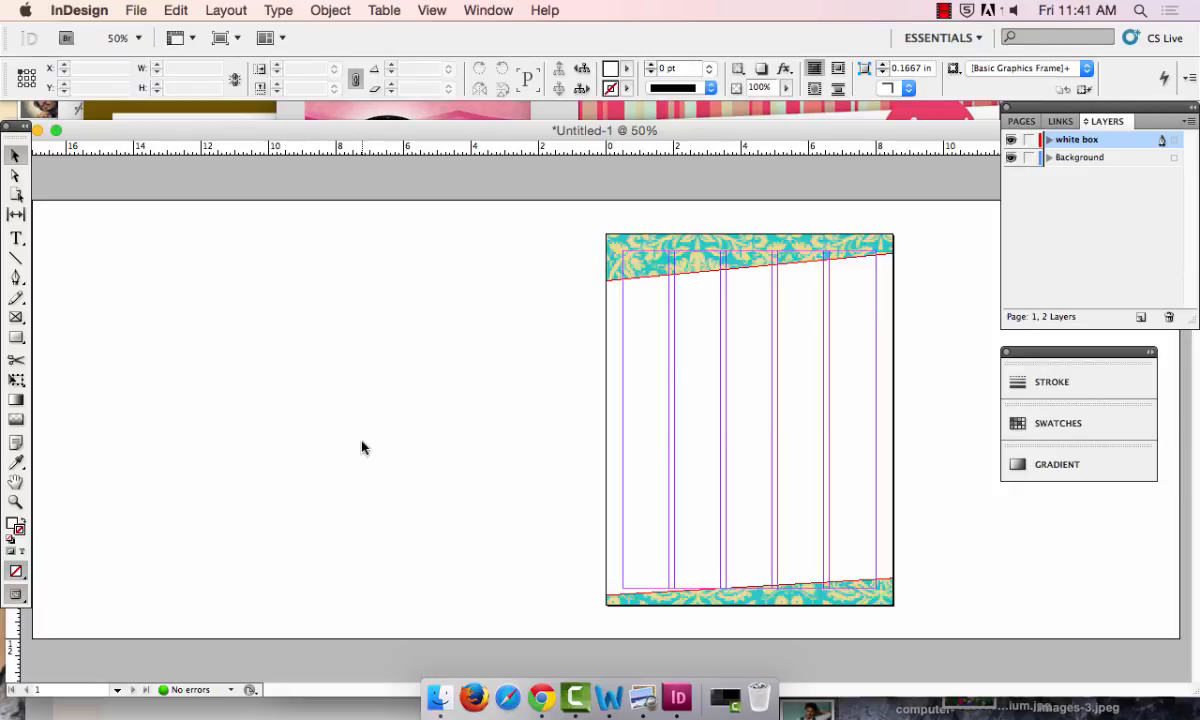
pyautogui.click(691, 374)
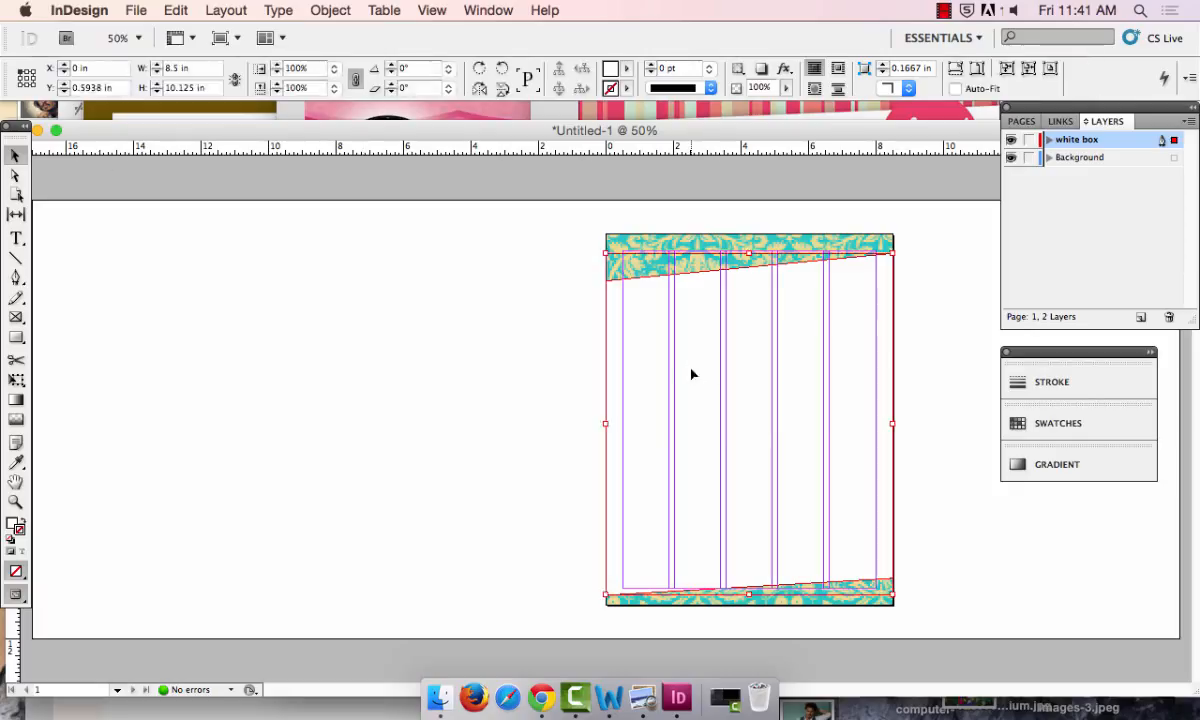
pyautogui.press('Delete')
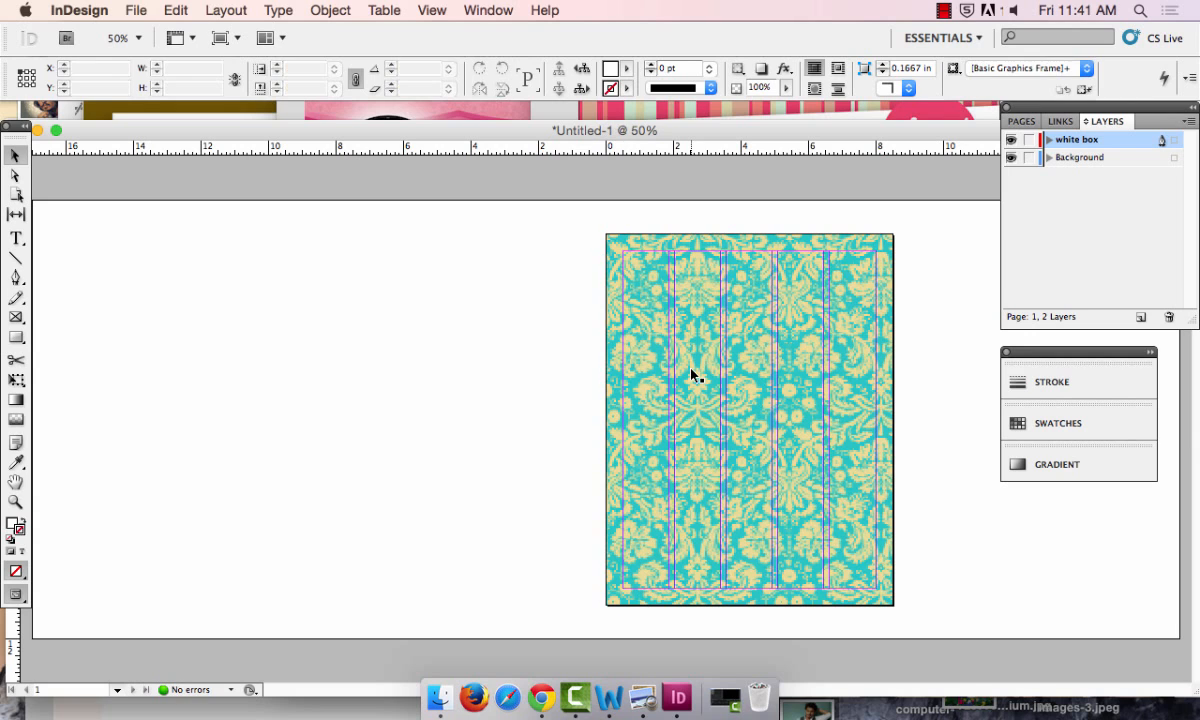
# - Draw a closed slanted box with the Pen tool using a Paper fill, spanning the page width and about 10 in tall
pyautogui.click(18, 284)
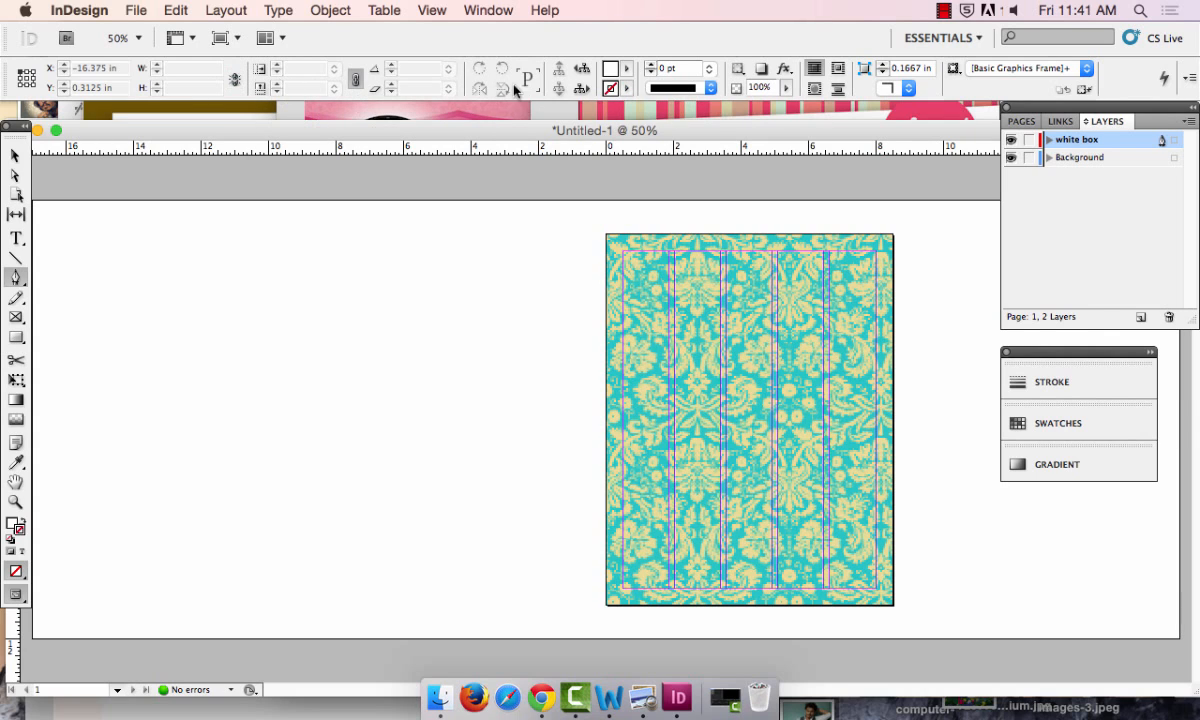
pyautogui.click(613, 70)
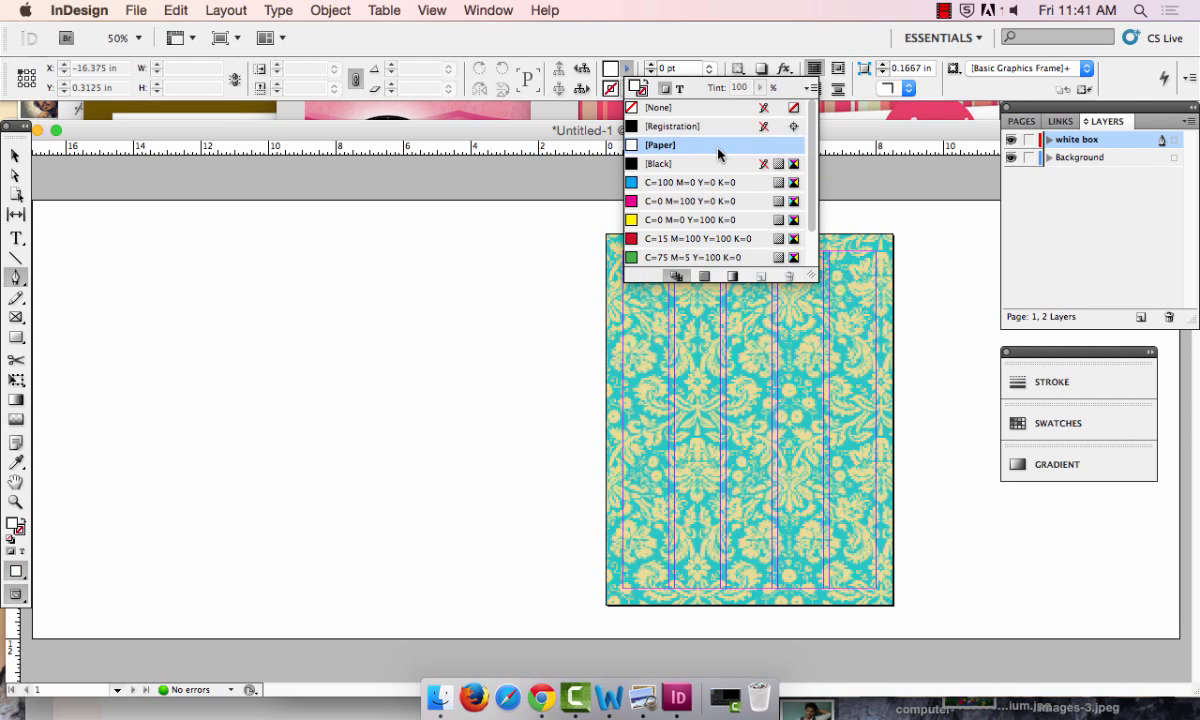
pyautogui.click(688, 38)
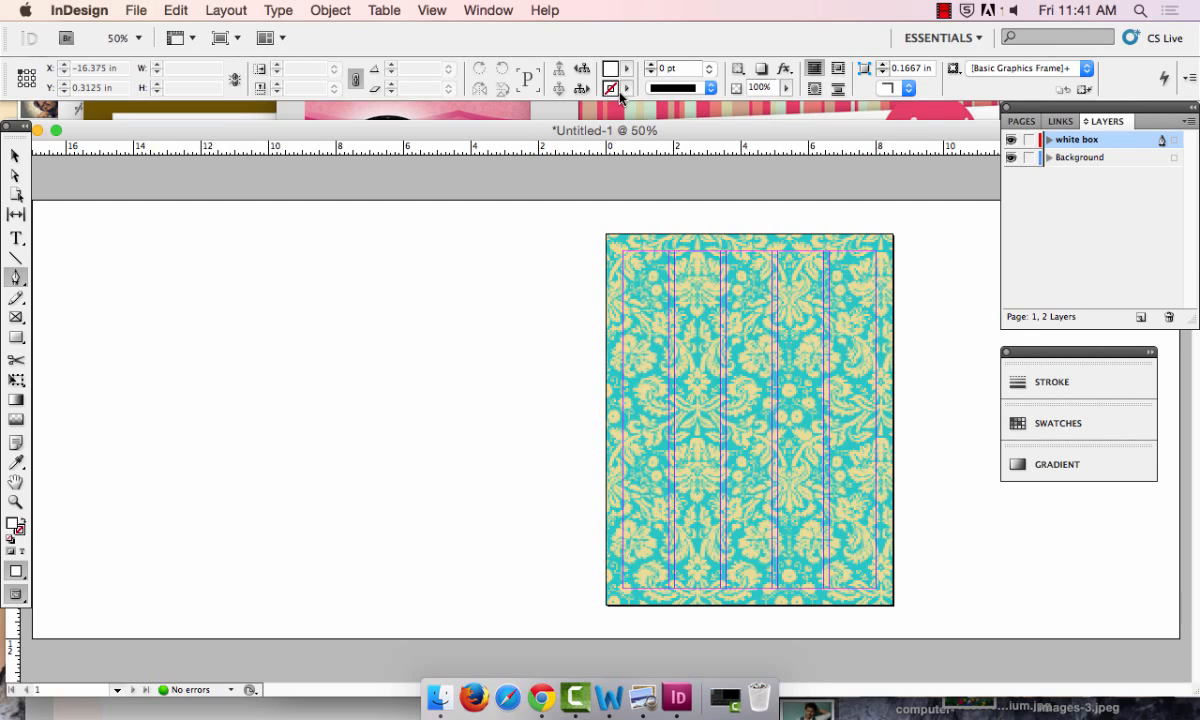
pyautogui.click(605, 290)
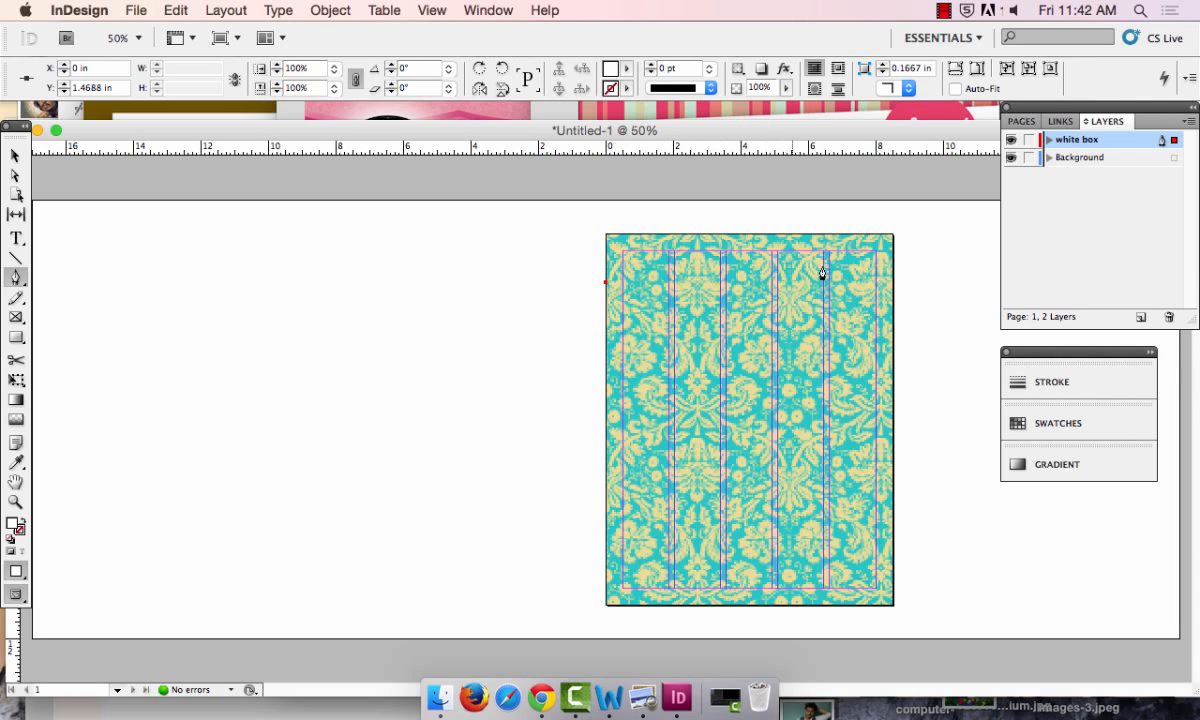
pyautogui.click(893, 256)
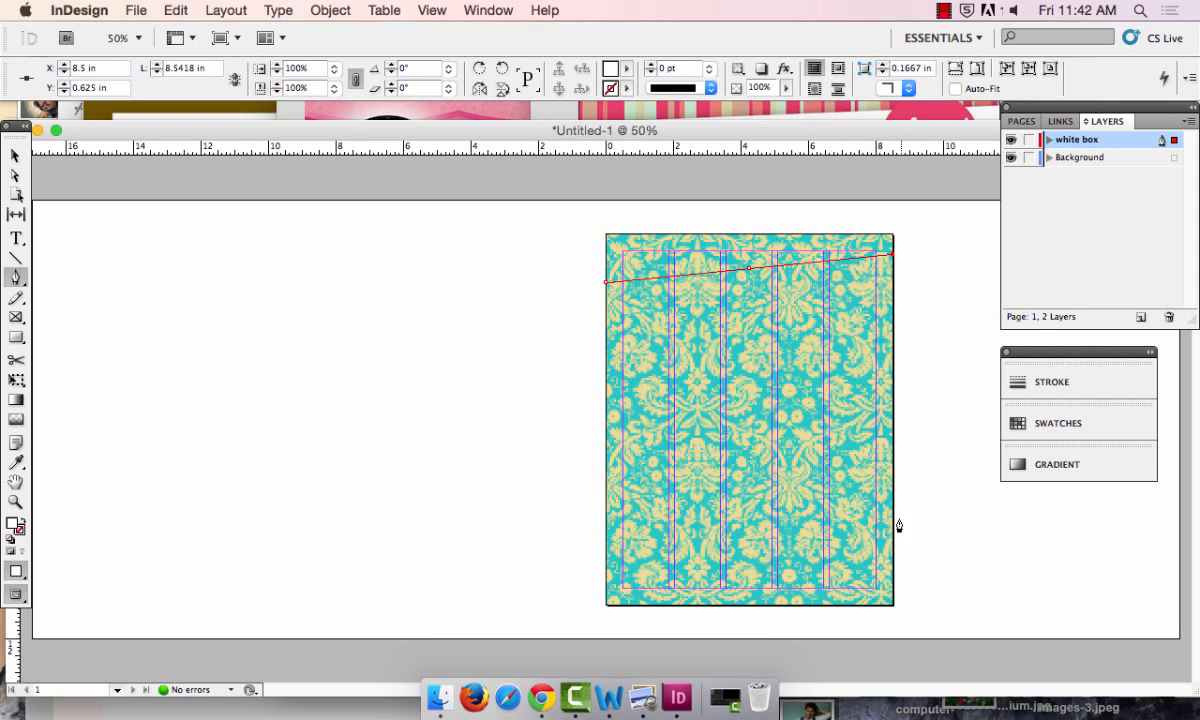
pyautogui.click(892, 586)
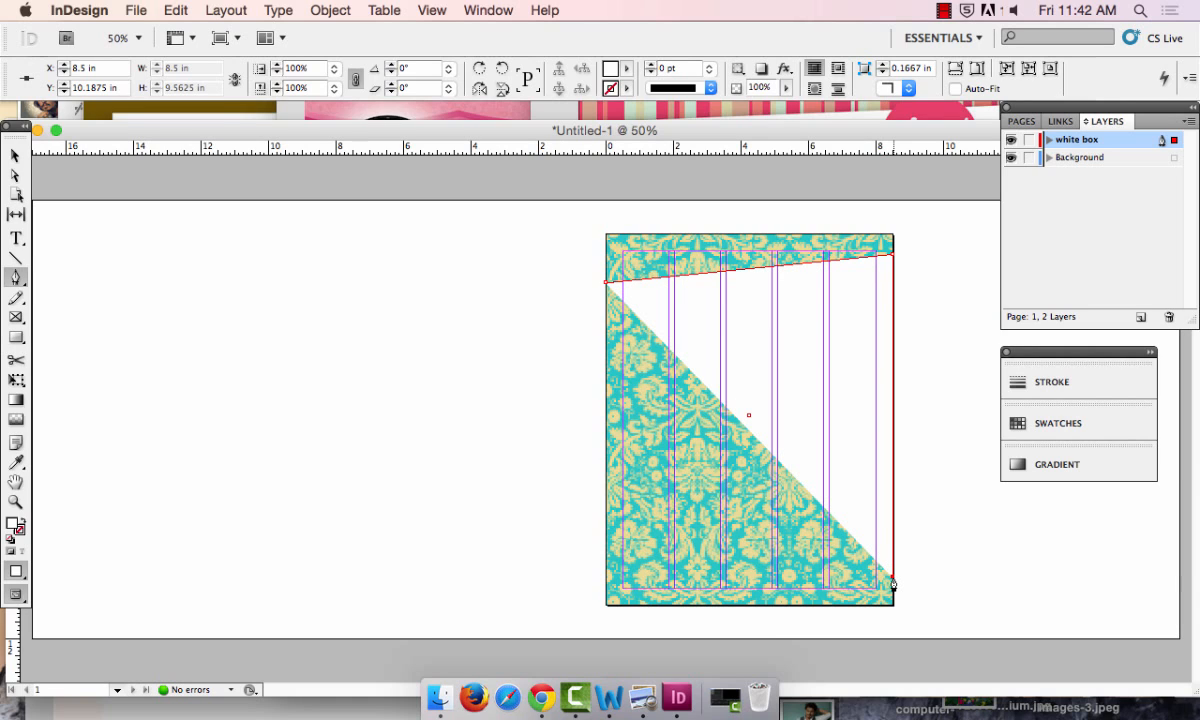
pyautogui.click(605, 597)
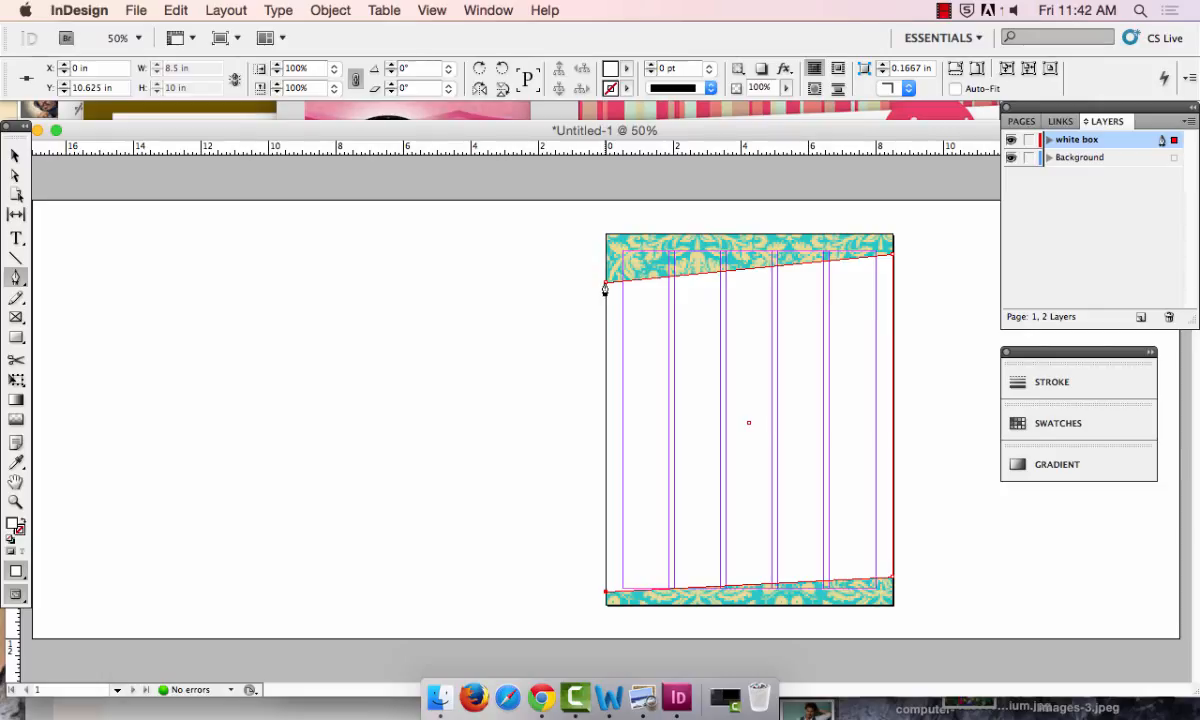
pyautogui.click(605, 283)
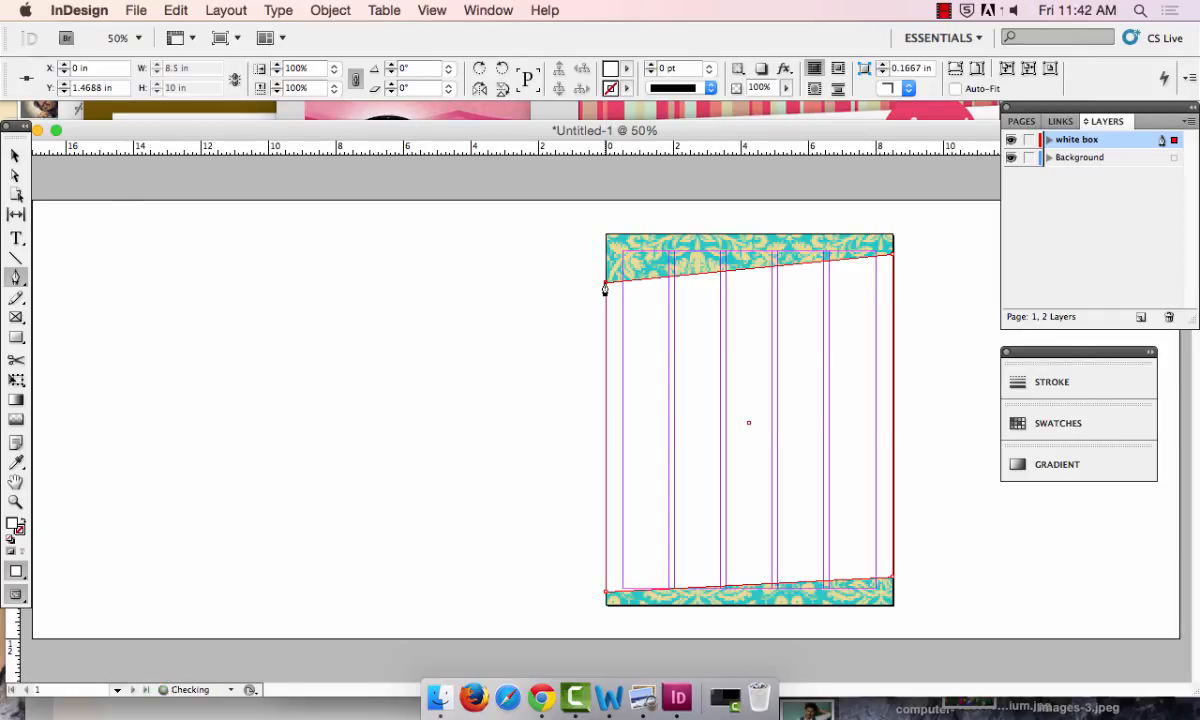
pyautogui.click(15, 155)
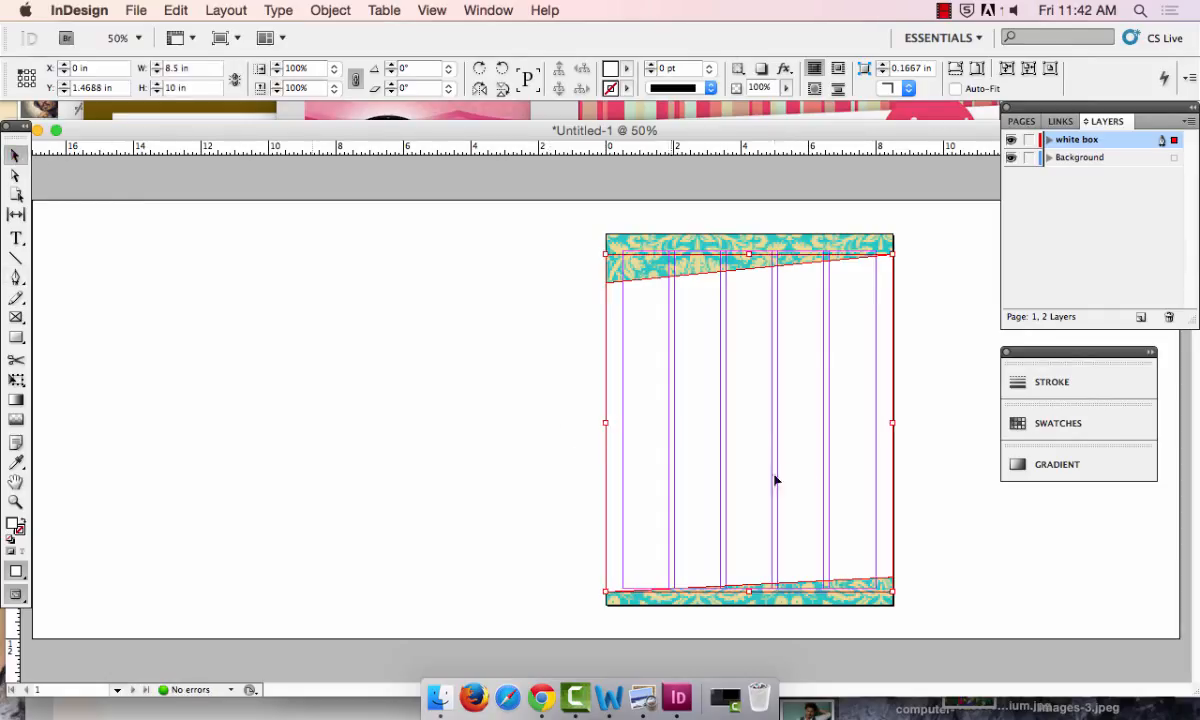
pyautogui.click(383, 408)
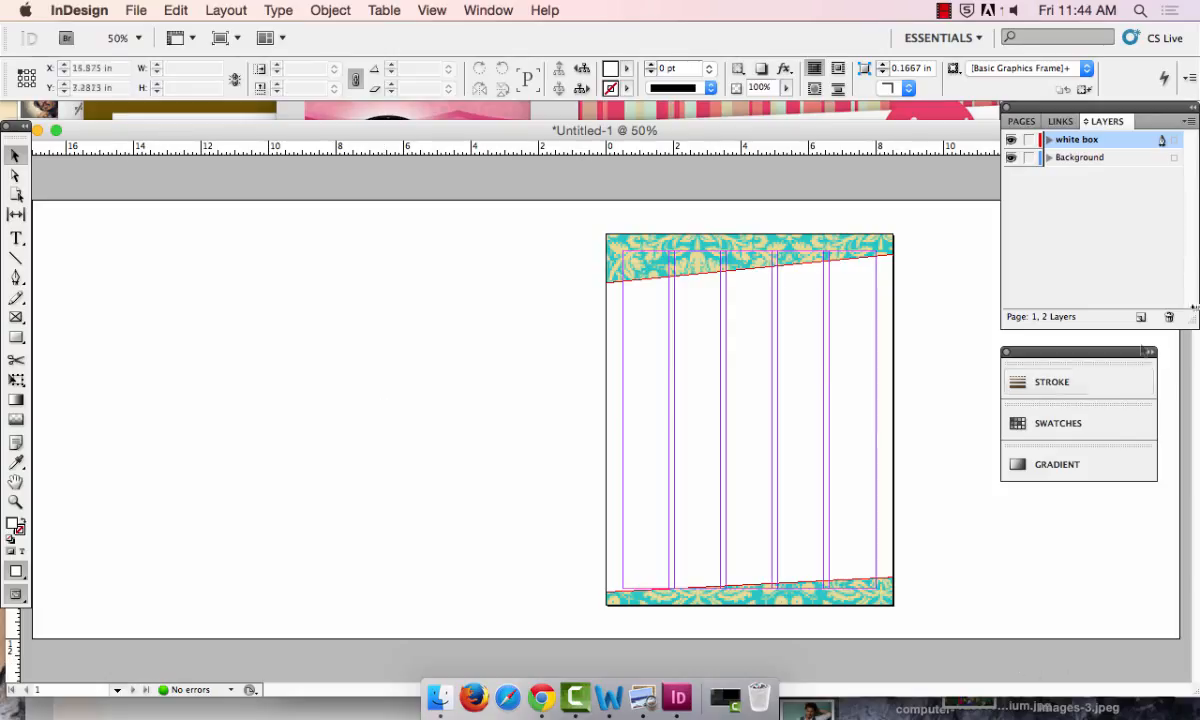
# - Create a new layer above white box and name it Shape
pyautogui.click(1140, 317)
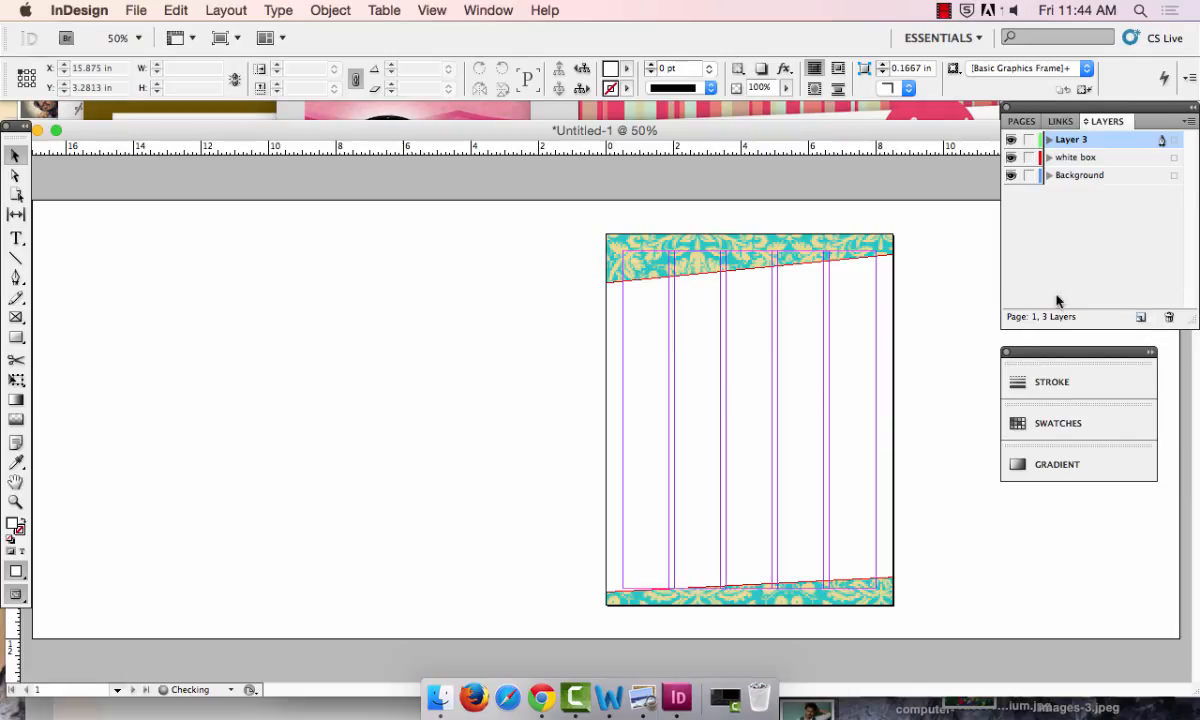
pyautogui.doubleClick(1088, 145)
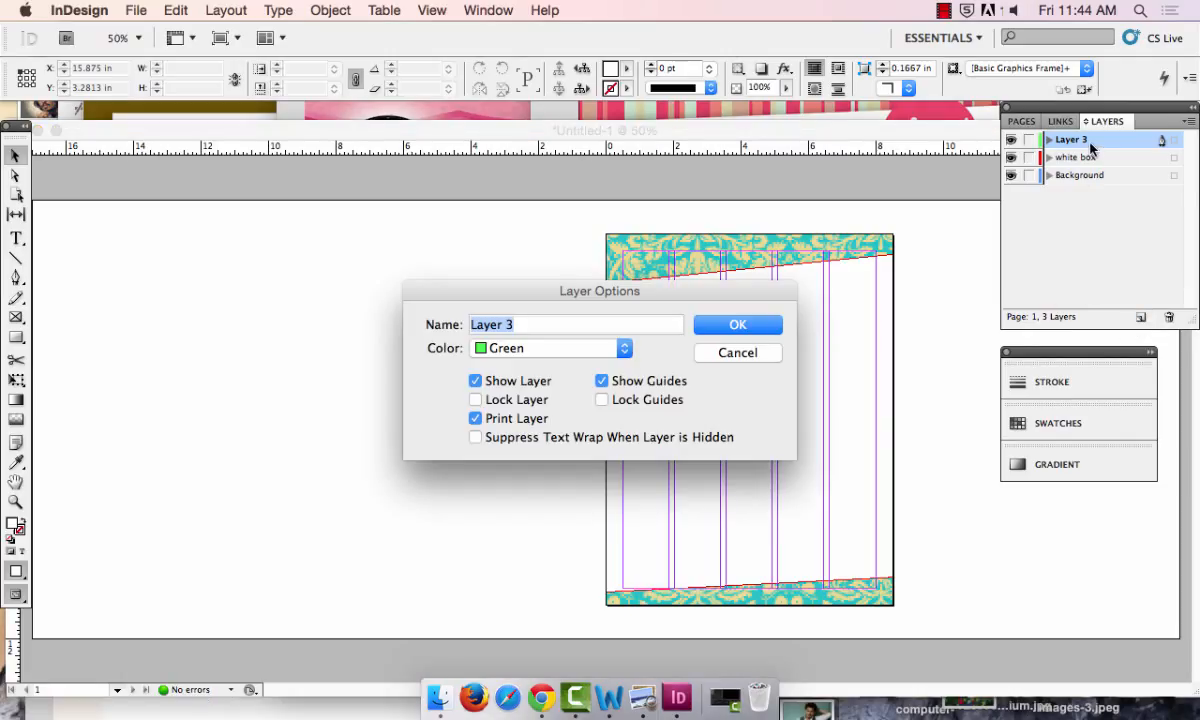
pyautogui.write('Shape')
pyautogui.press('Return')
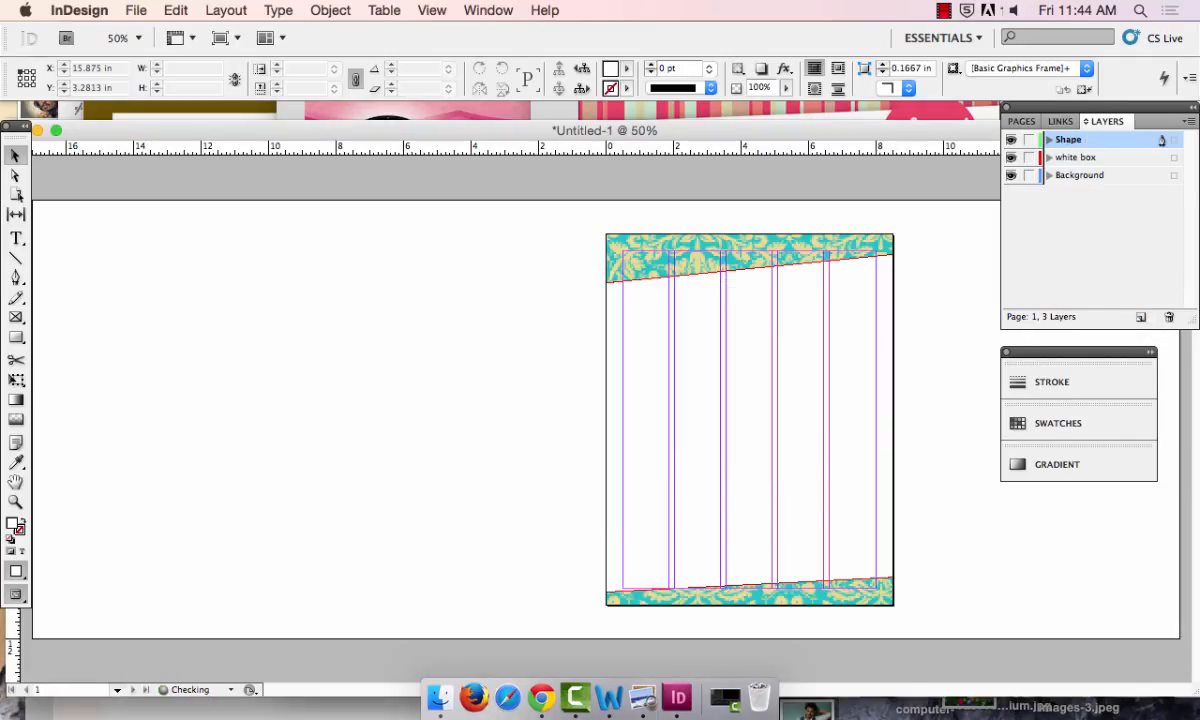
# - Sample the tan color of the background pattern with the Eyedropper as the fill for new shapes
pyautogui.click(14, 341)
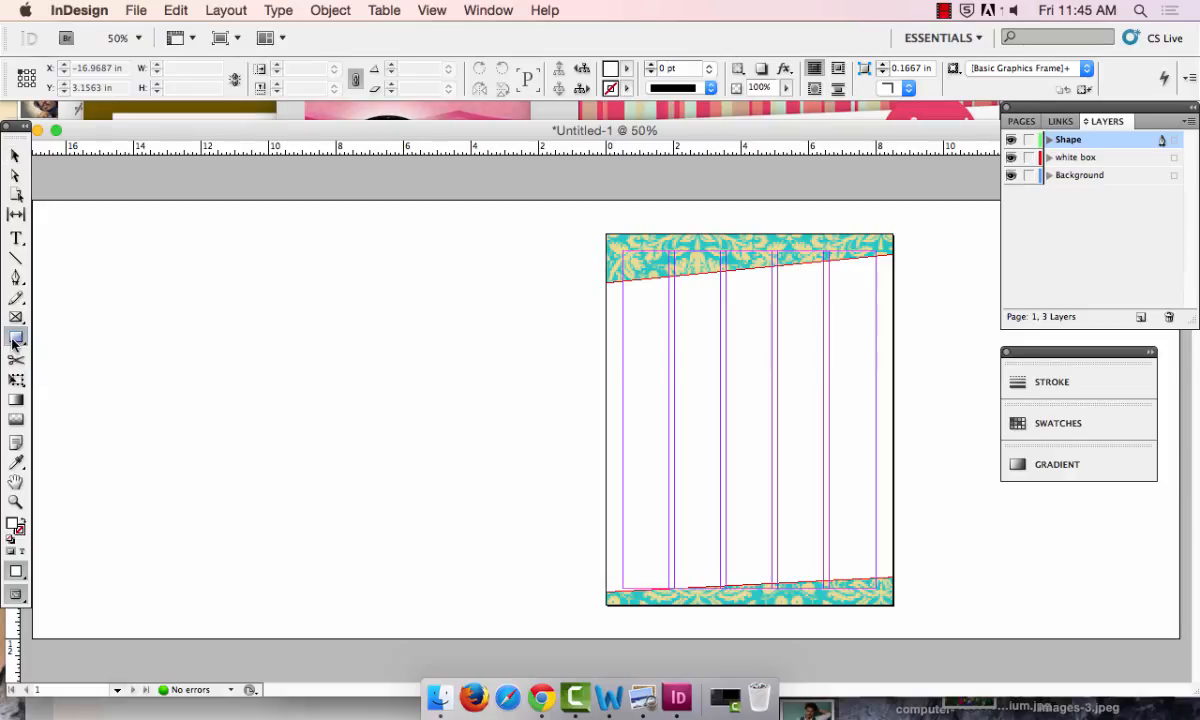
pyautogui.click(14, 341)
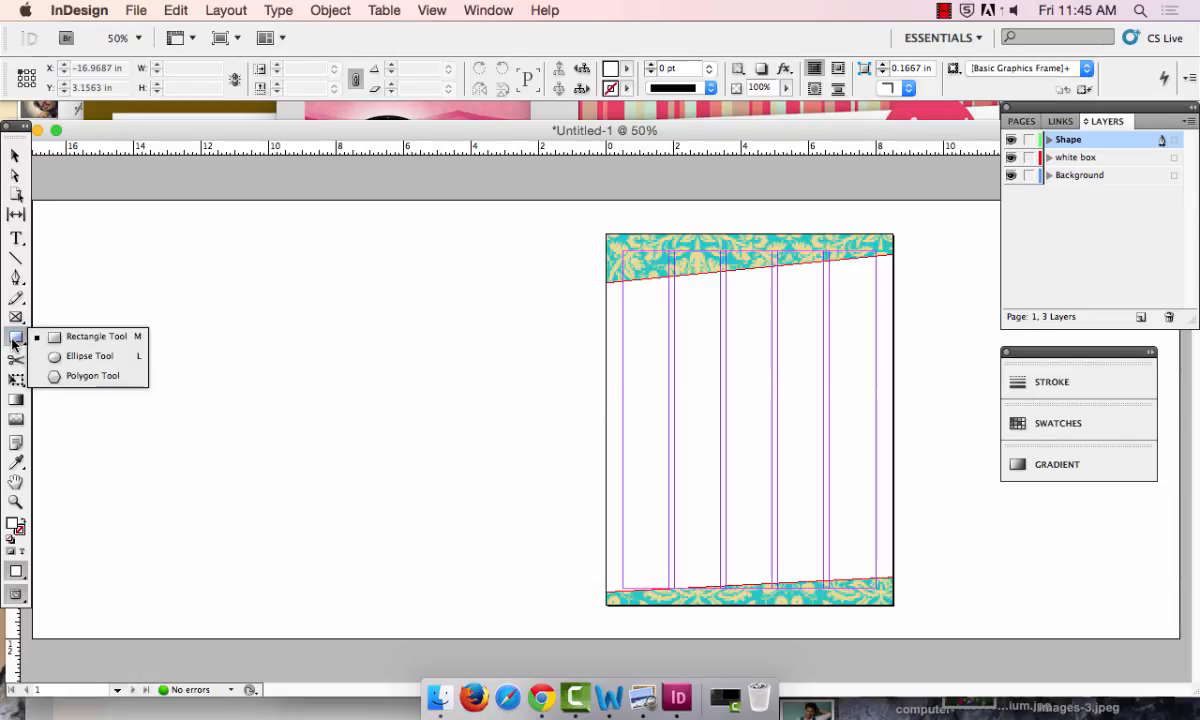
pyautogui.click(87, 362)
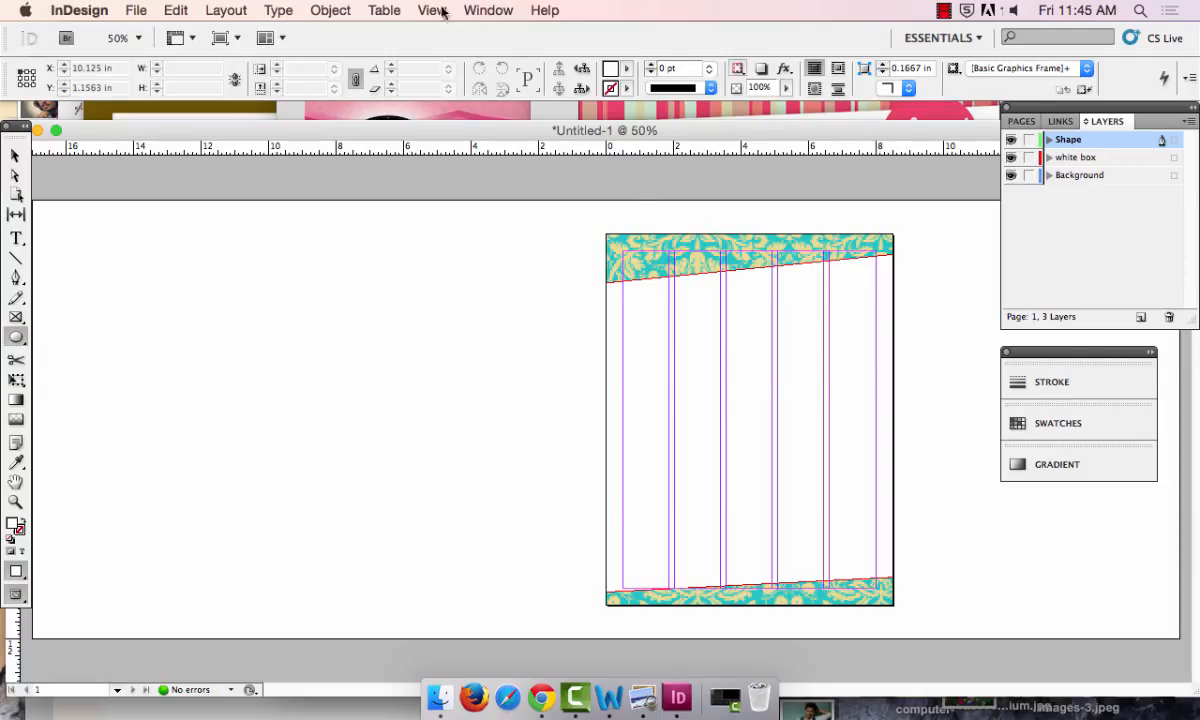
pyautogui.click(496, 9)
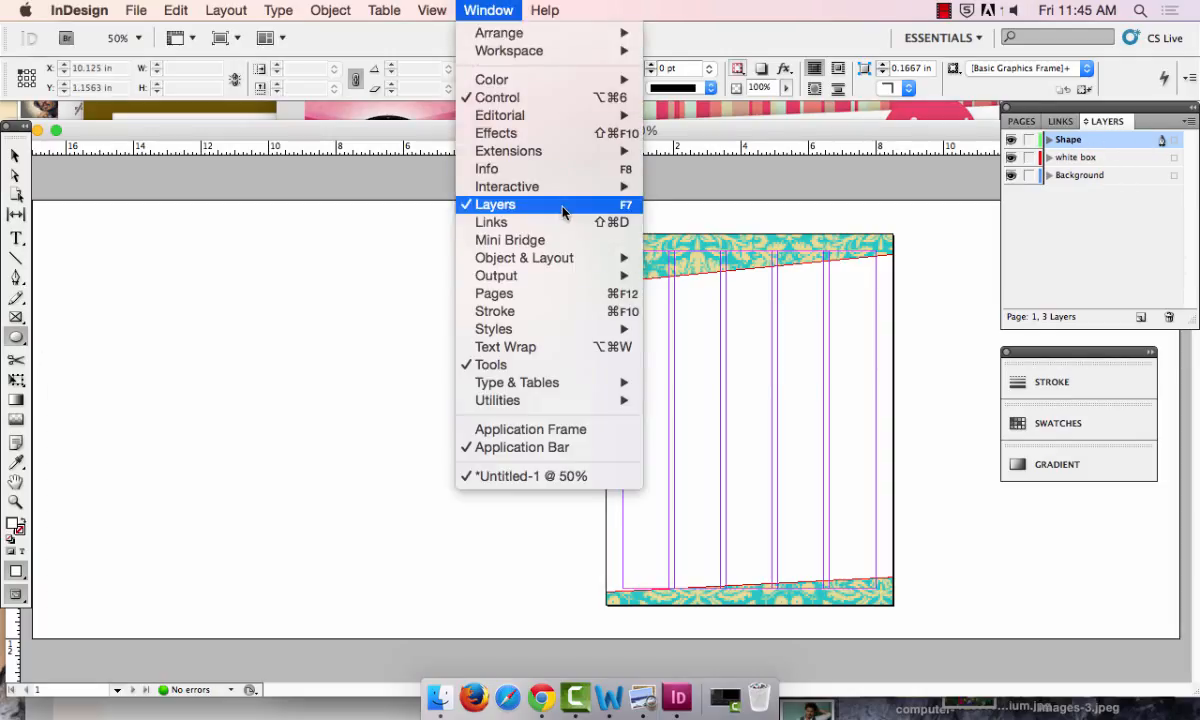
pyautogui.click(487, 9)
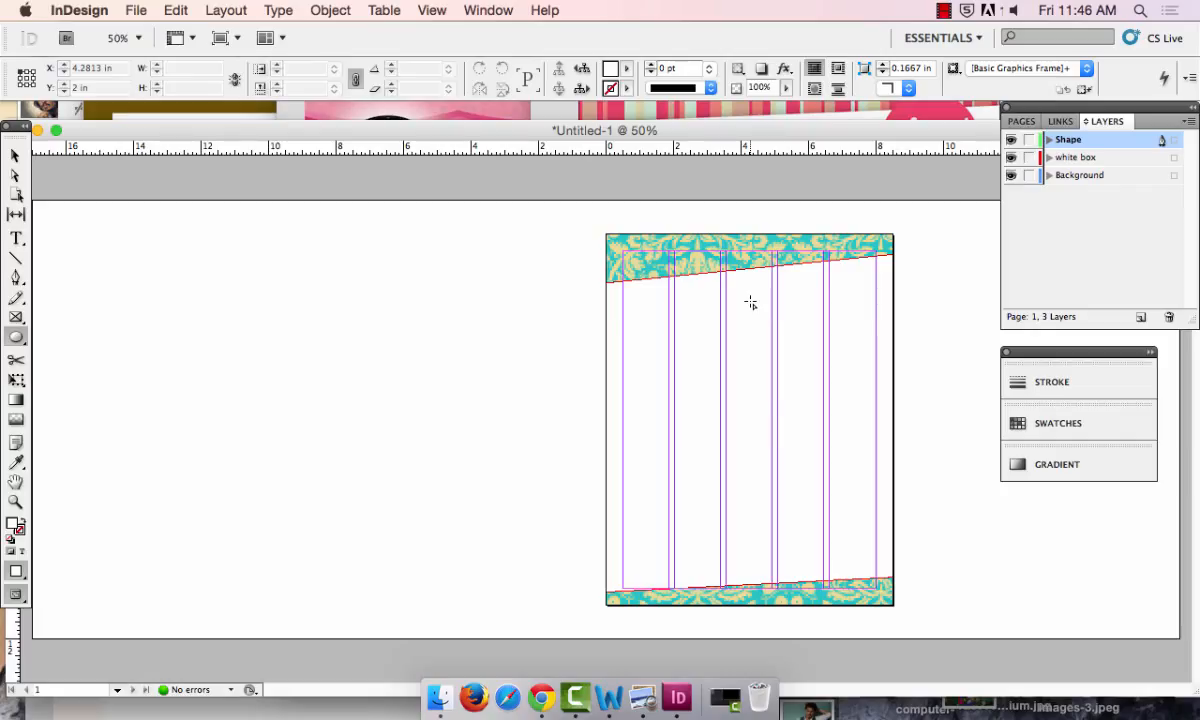
pyautogui.press('i')
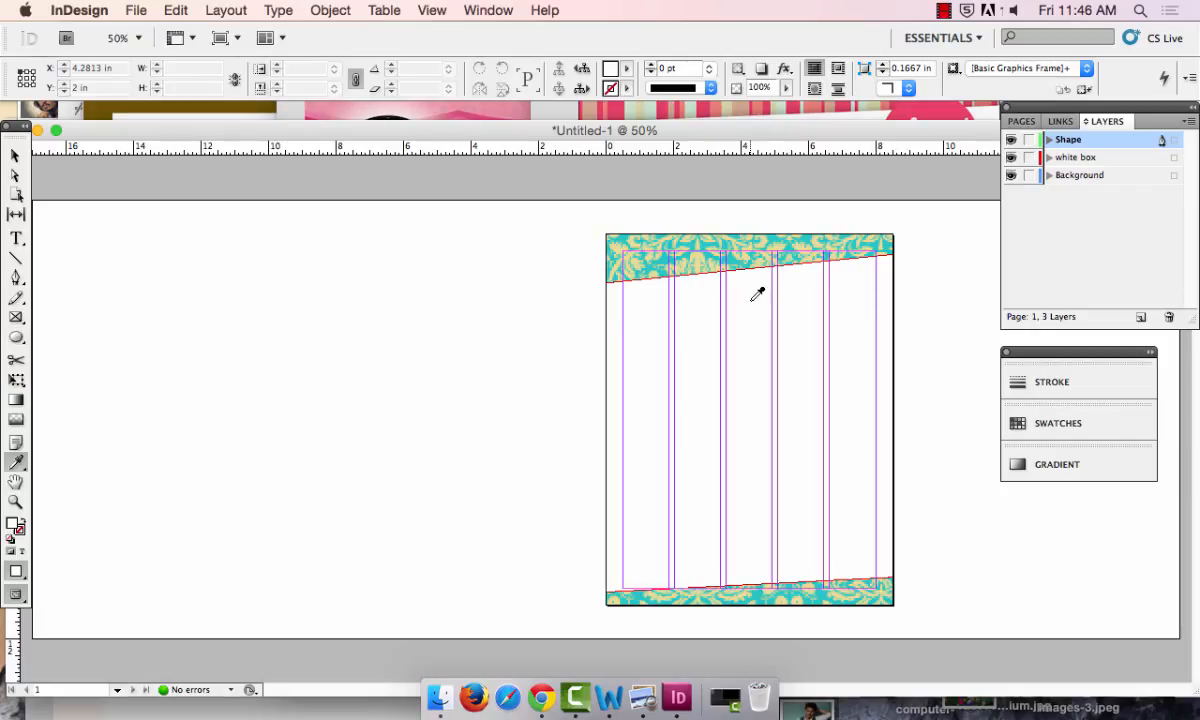
pyautogui.click(687, 261)
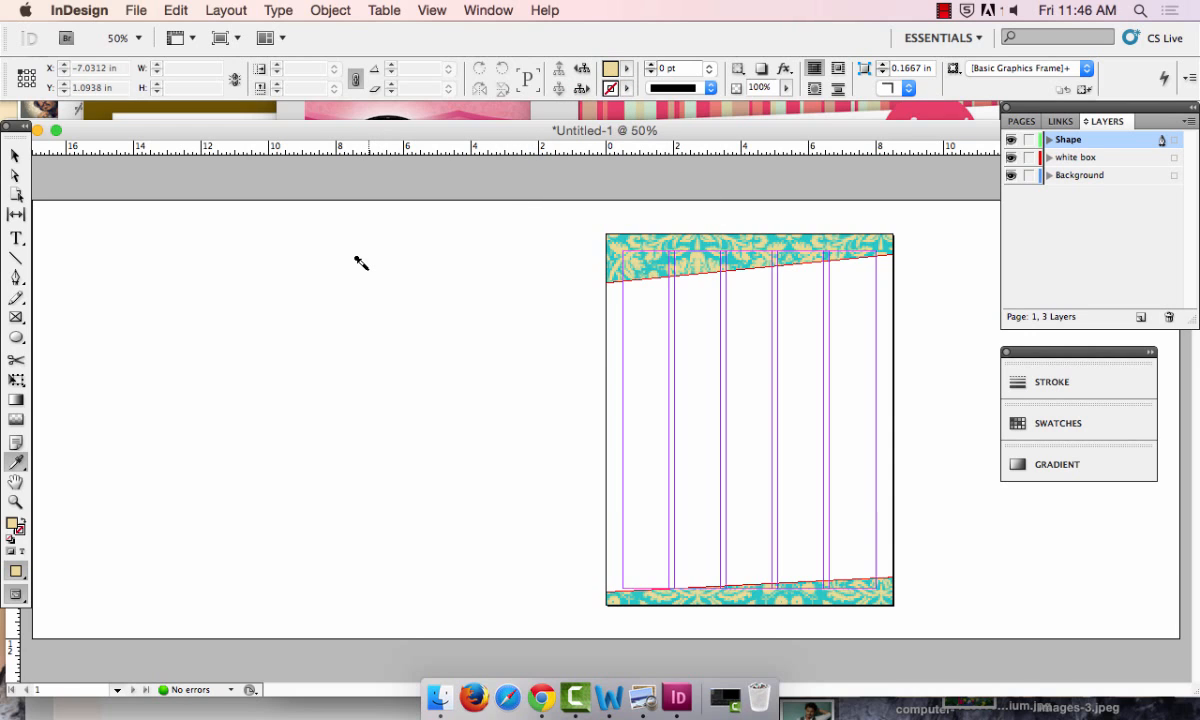
# - Draw a tan circle about 2.125 in across with the Ellipse tool, over the last two columns near the page's upper edge
pyautogui.press('m')
pyautogui.moveTo(15, 337); pyautogui.dragTo(80, 351)
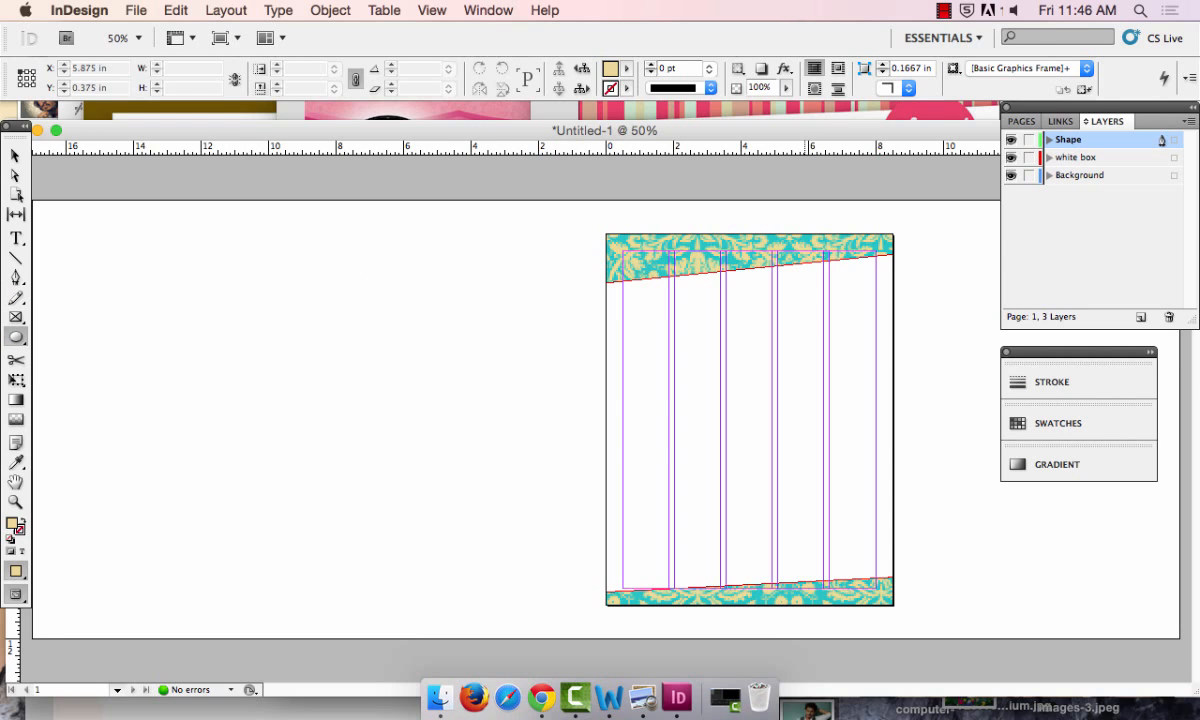
pyautogui.moveTo(810, 256); pyautogui.dragTo(877, 322)
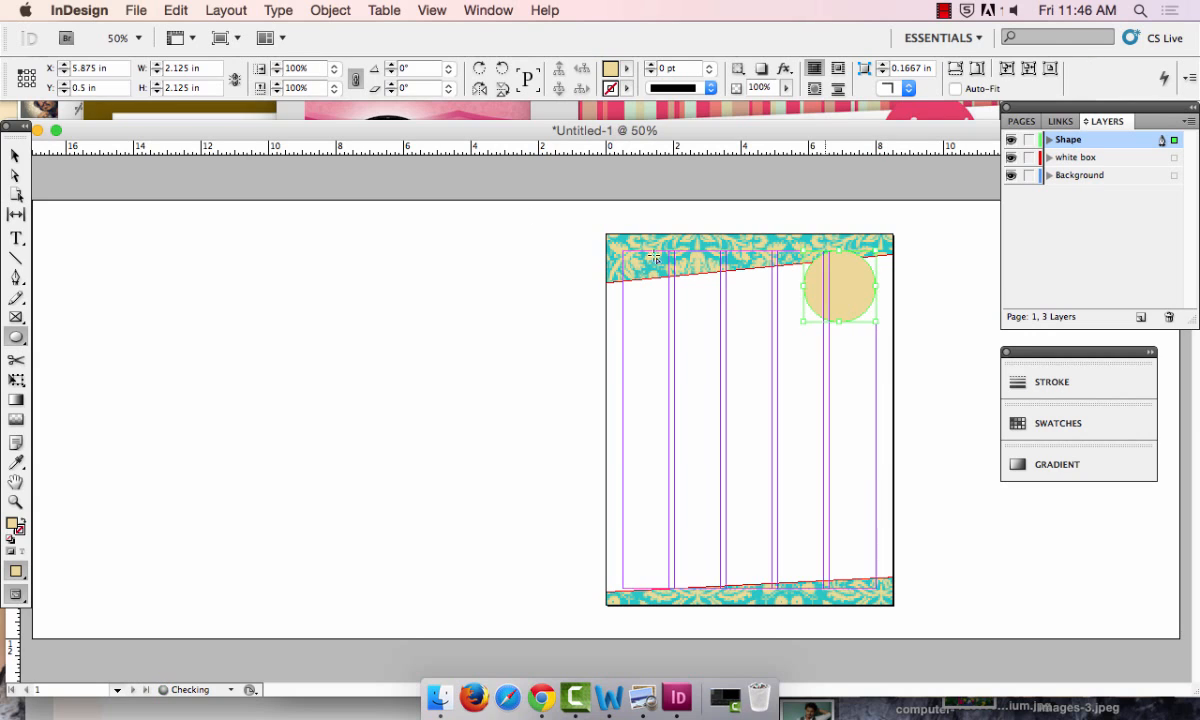
# - Scale the tan circle down to about 1.44 in and move it up to about 0.25 in from the page top
pyautogui.click(15, 155)
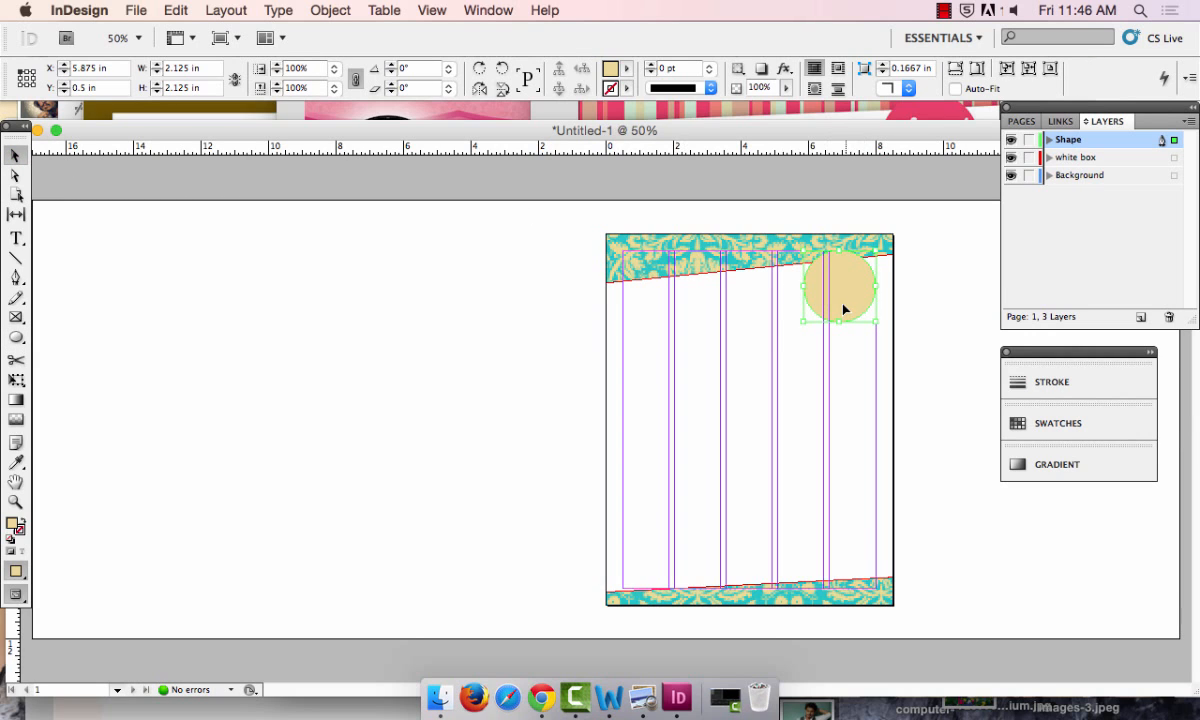
pyautogui.moveTo(845, 309)
pyautogui.mouseDown()
pyautogui.moveTo(865, 301)
pyautogui.moveTo(853, 291)
pyautogui.mouseUp()
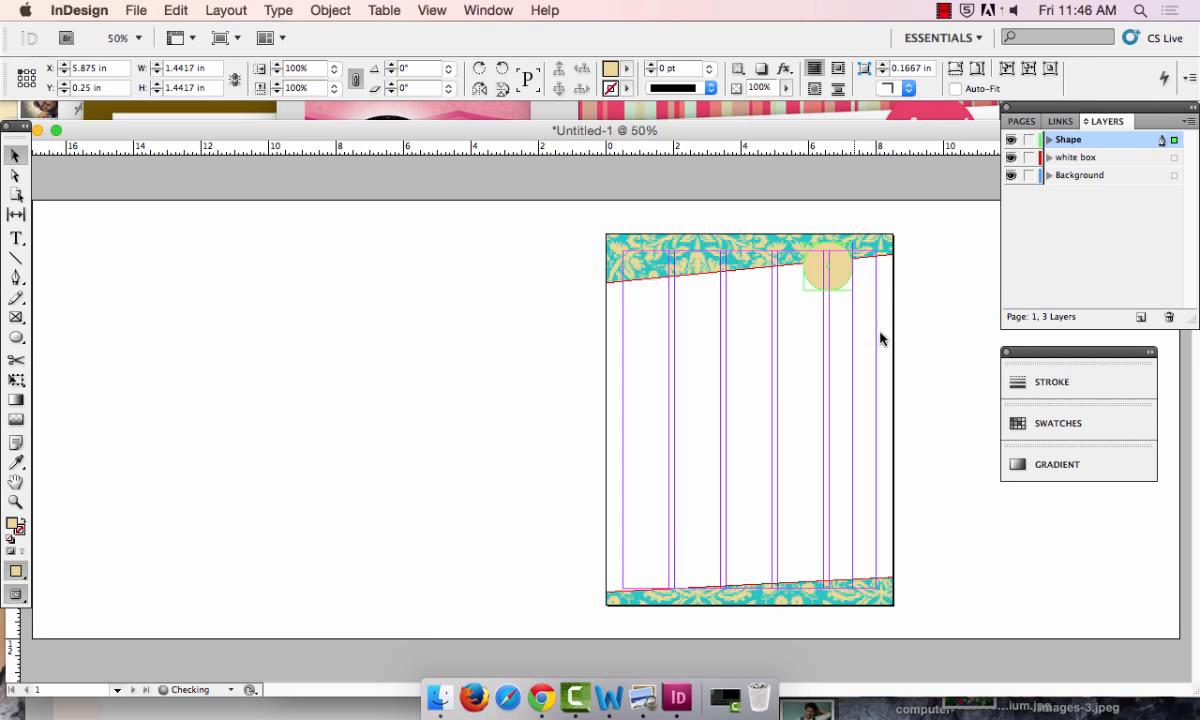
pyautogui.click(954, 398)
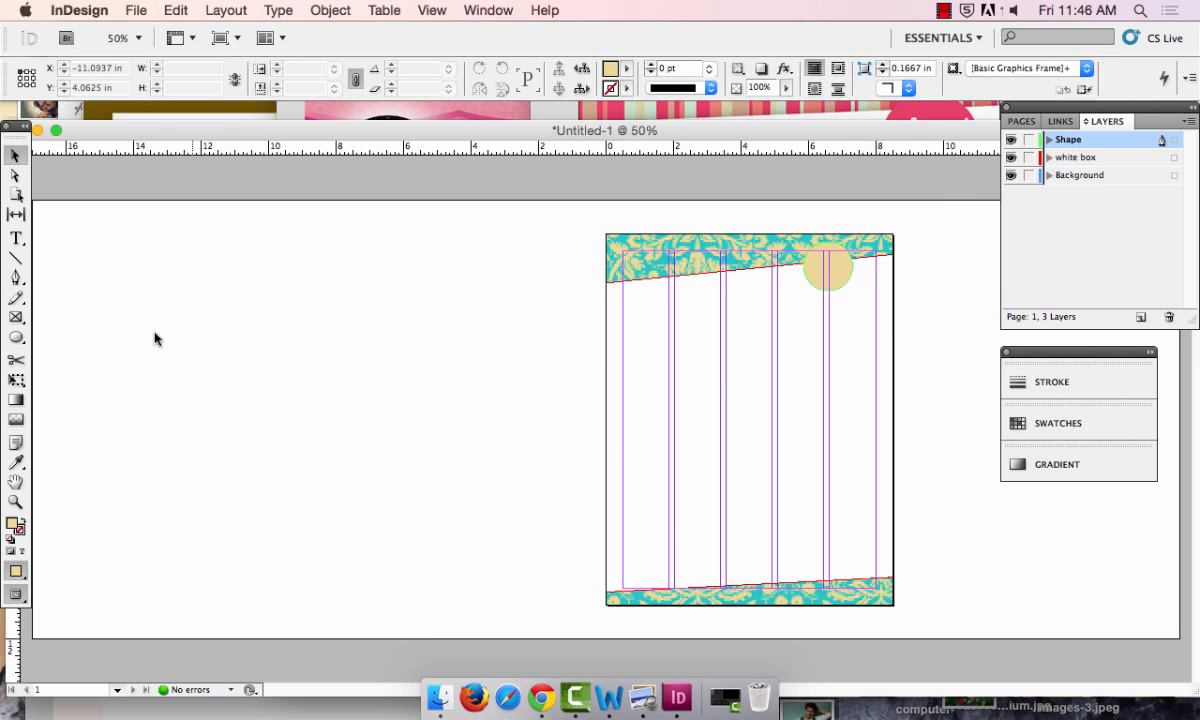
# - Draw a tan square about 2 in wide with the Rectangle tool in the middle of the page
pyautogui.click(17, 318)
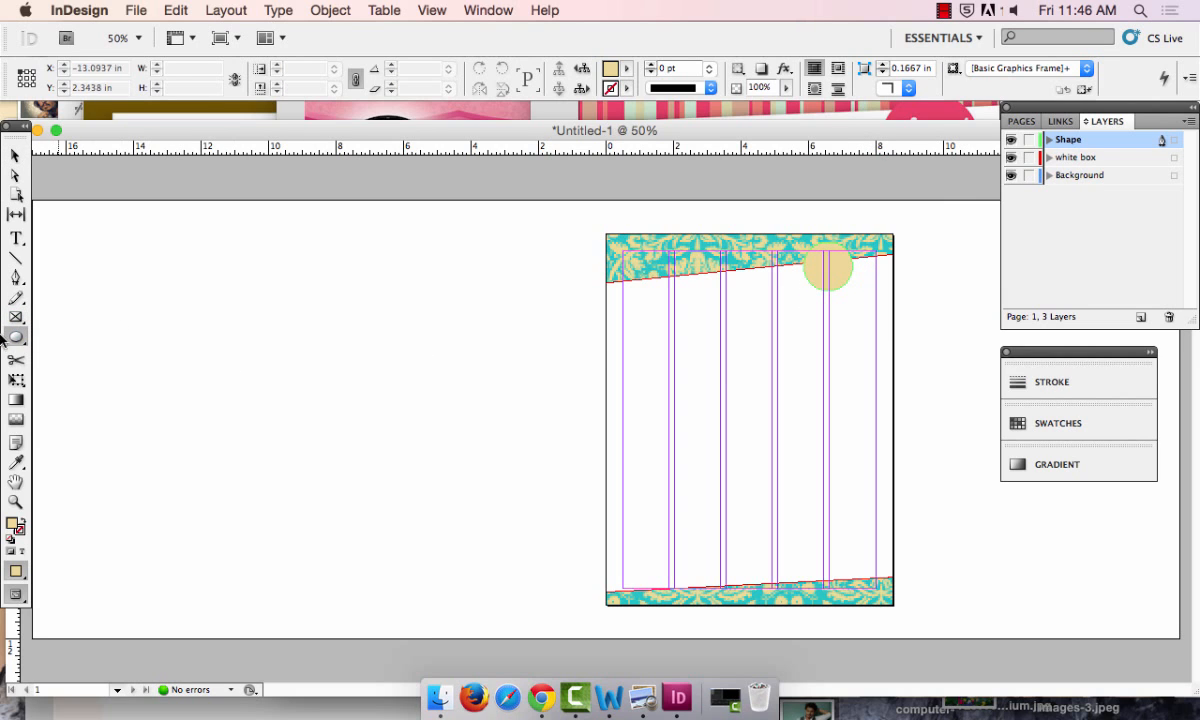
pyautogui.click(14, 340)
pyautogui.moveTo(14, 340); pyautogui.dragTo(75, 323)
pyautogui.moveTo(723, 351)
pyautogui.mouseDown()
pyautogui.moveTo(786, 407)
pyautogui.moveTo(819, 418)
pyautogui.mouseUp()
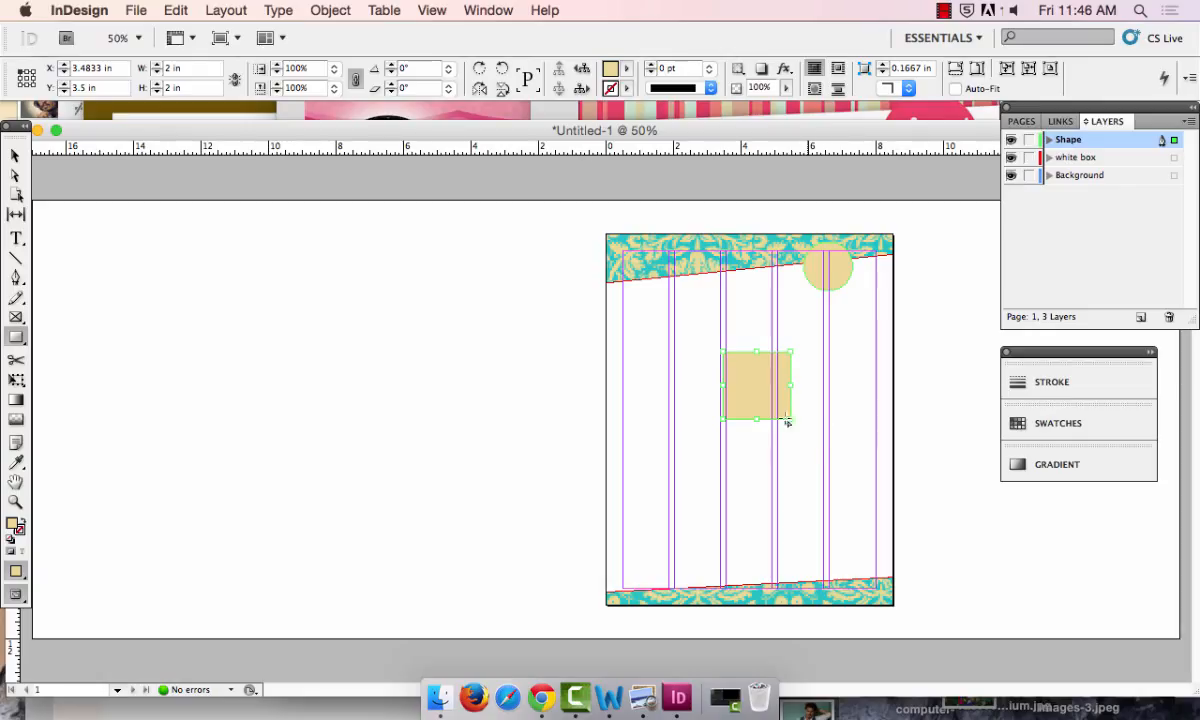
# - Rotate the tan square by about 54° so it stands like a diamond
pyautogui.click(14, 156)
pyautogui.click(14, 156)
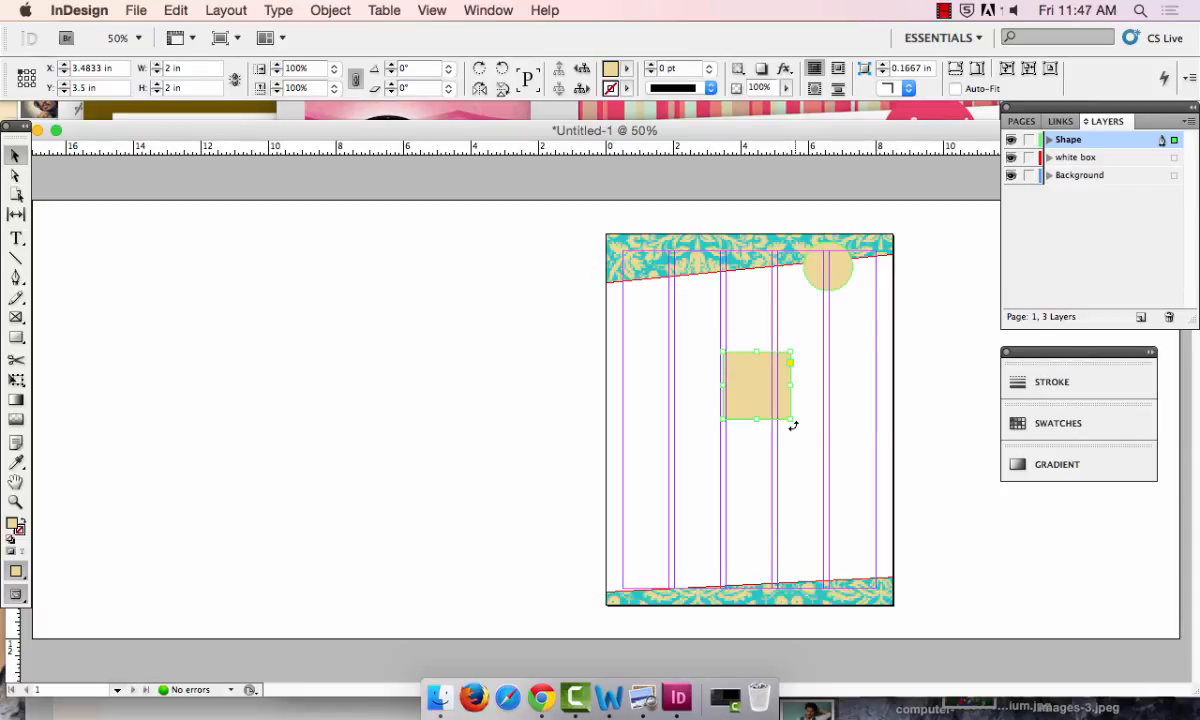
pyautogui.moveTo(793, 425); pyautogui.dragTo(830, 396)
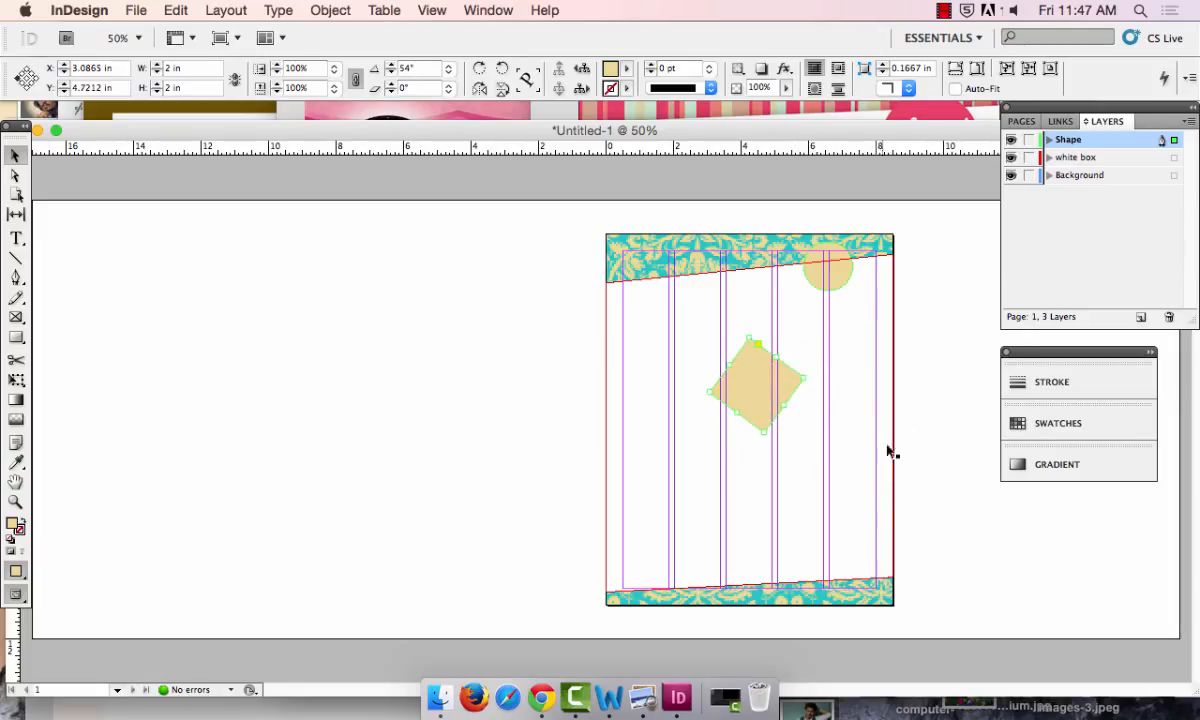
# - Delete the rotated tan square from the middle of the page
pyautogui.click(845, 284)
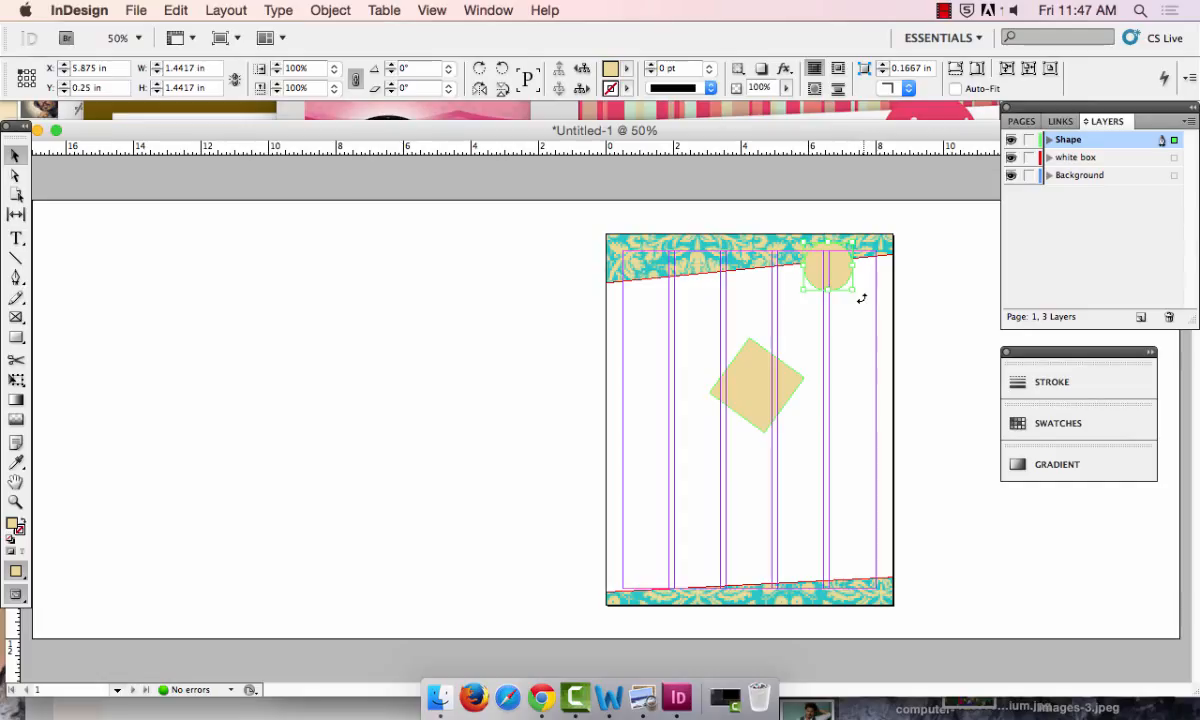
pyautogui.click(765, 416)
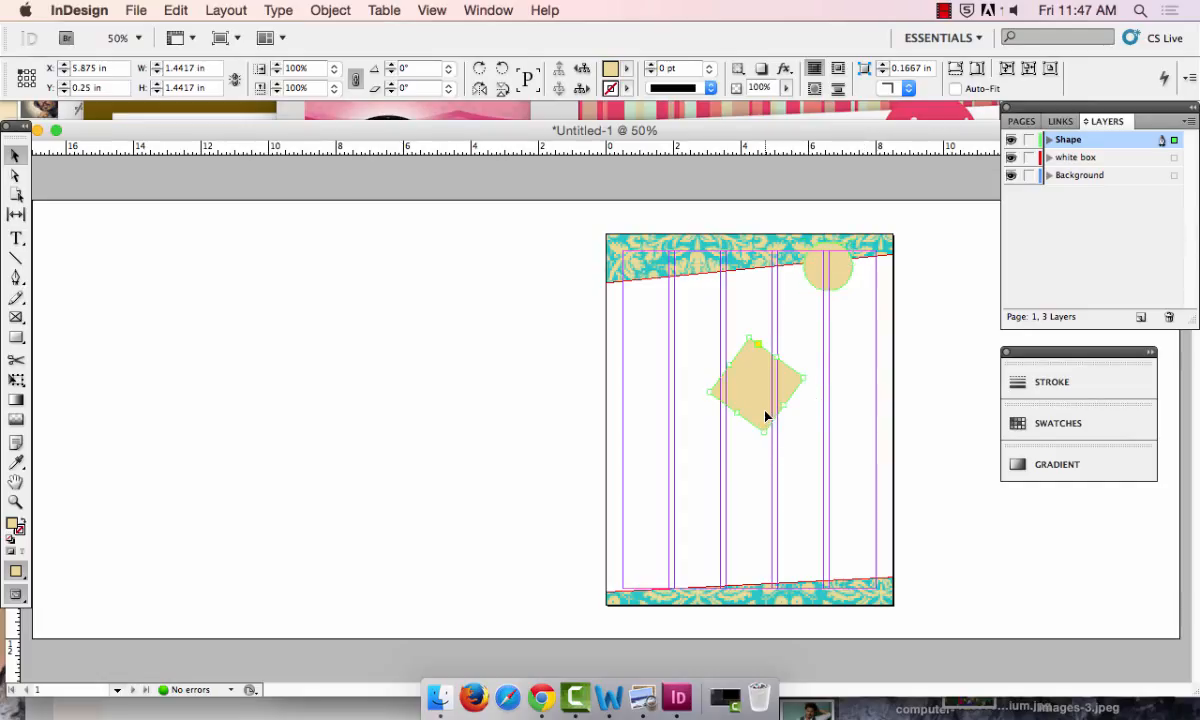
pyautogui.press('BackSpace')
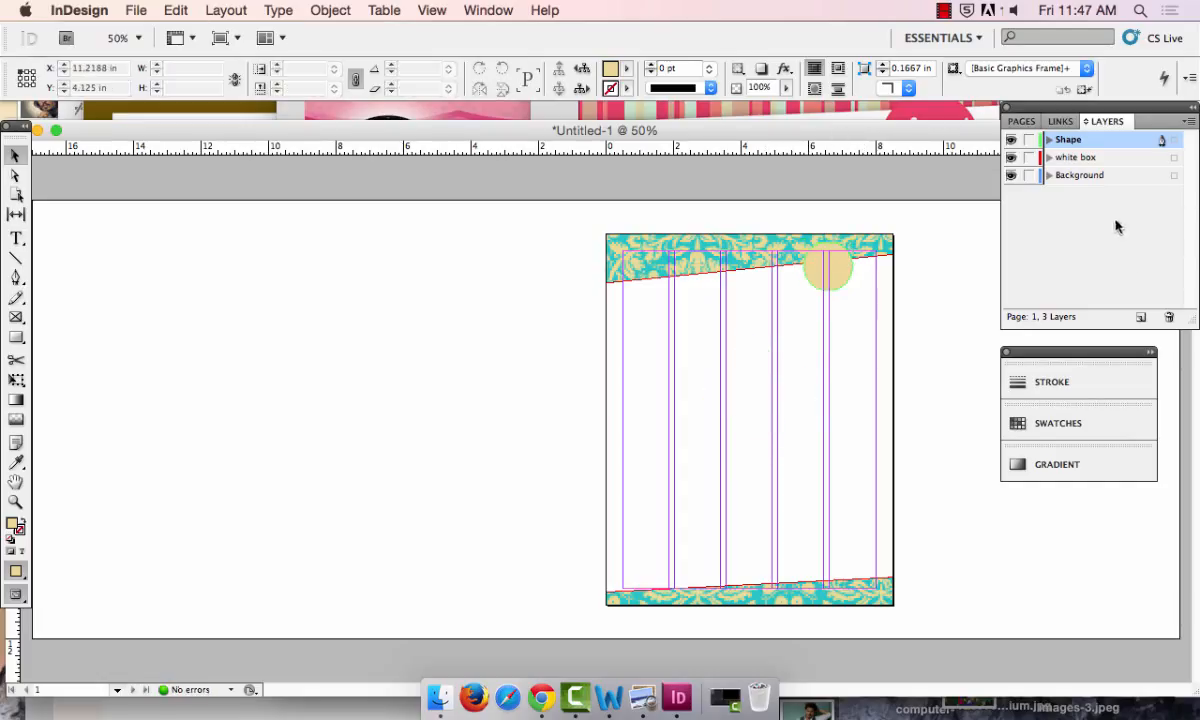
# - Create a new layer above Shape and name it Text
pyautogui.click(1139, 317)
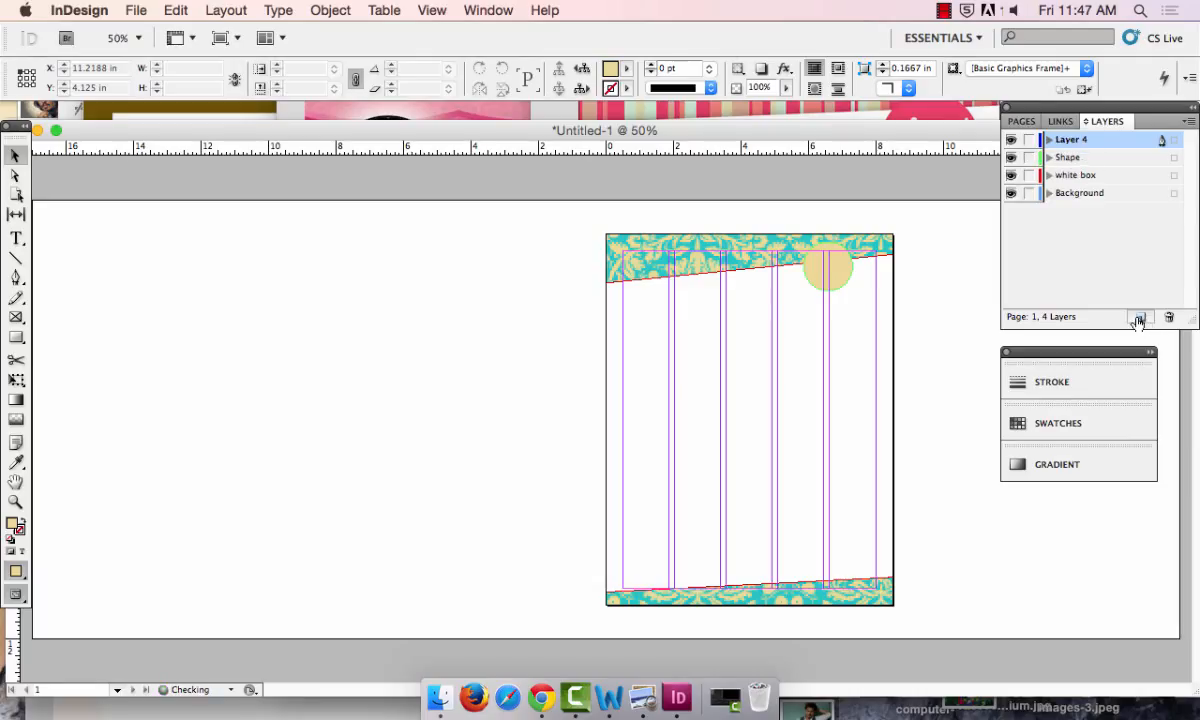
pyautogui.doubleClick(1074, 142)
pyautogui.write('Text')
pyautogui.press('Return')
# - Set the default fill color to near-white, R 255, G 255, B 253, in the Color Picker
pyautogui.doubleClick(13, 525)
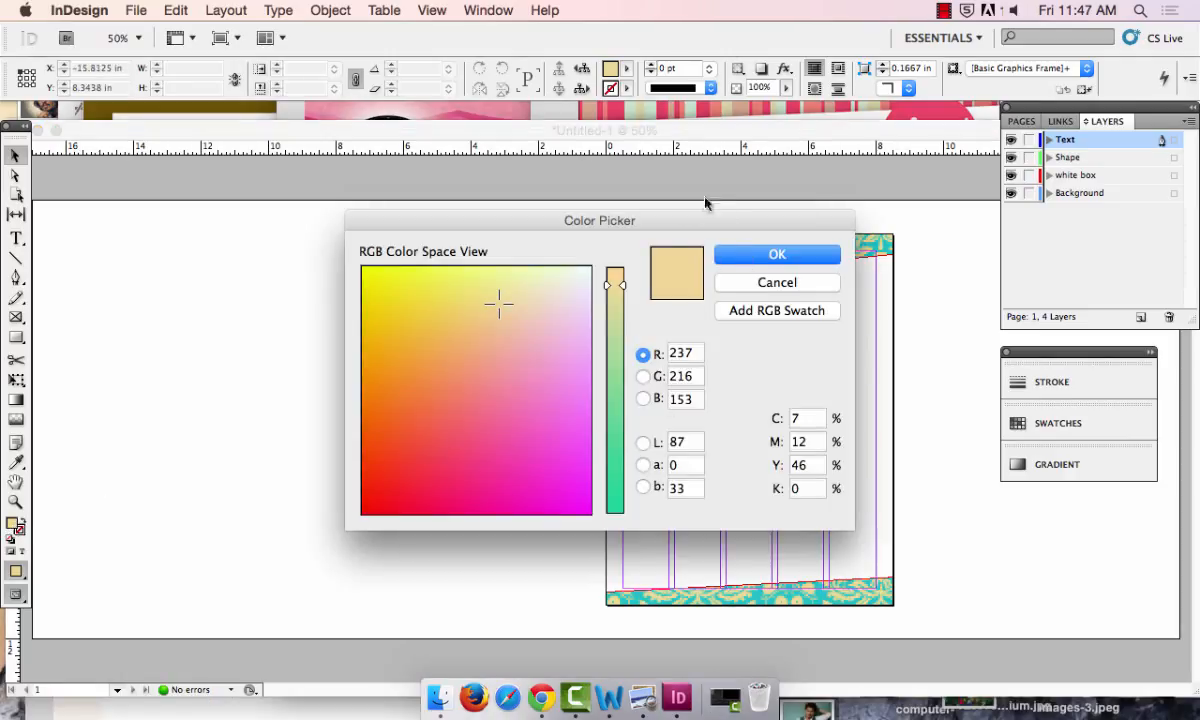
pyautogui.moveTo(626, 286); pyautogui.dragTo(635, 255)
pyautogui.click(590, 267)
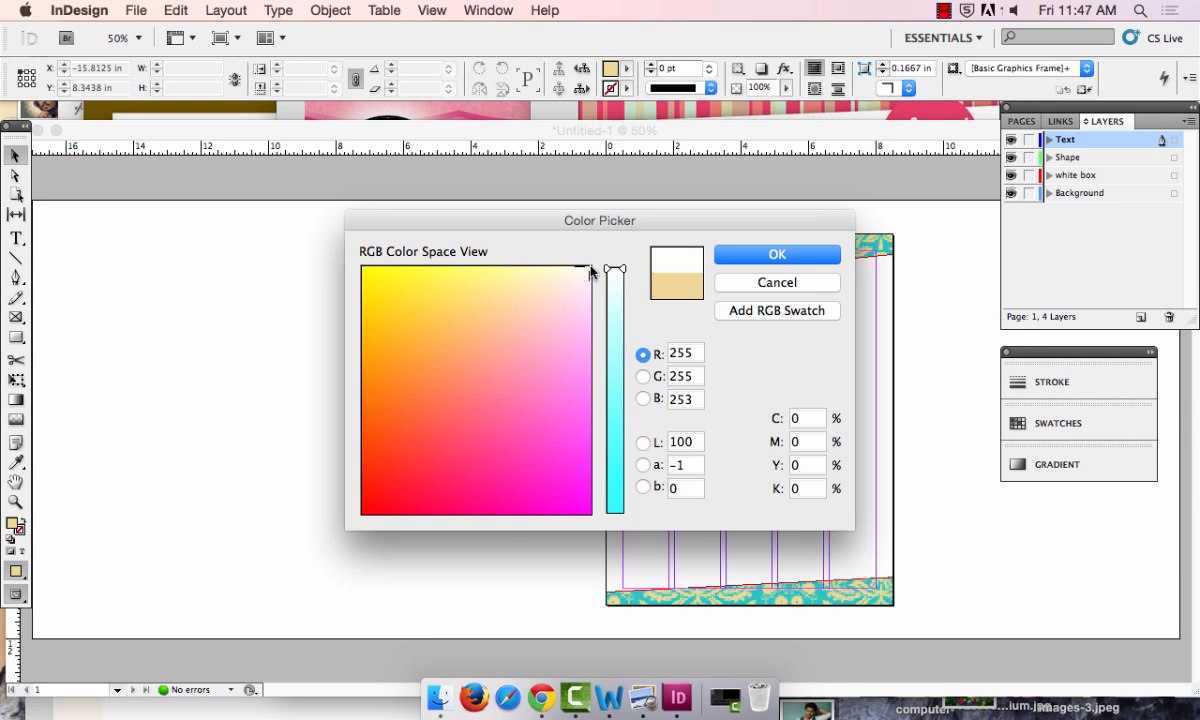
pyautogui.click(805, 256)
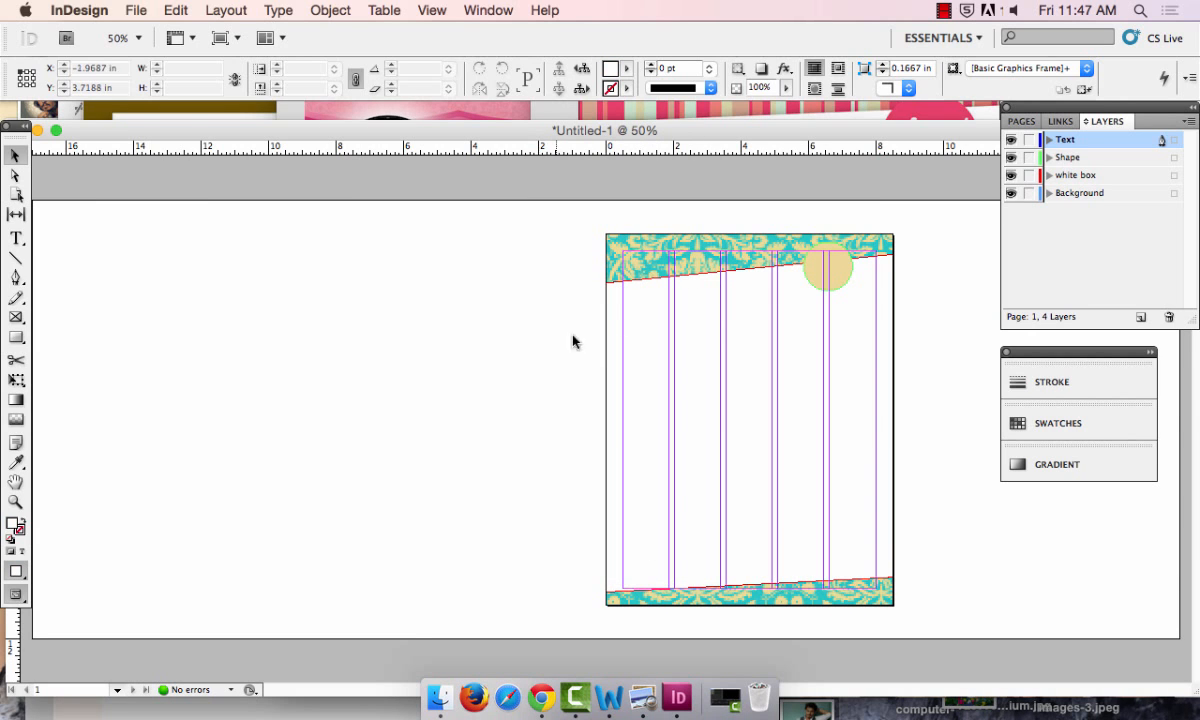
# - Bring up the Character settings for the Type tool and browse the font list without choosing a font
pyautogui.click(16, 238)
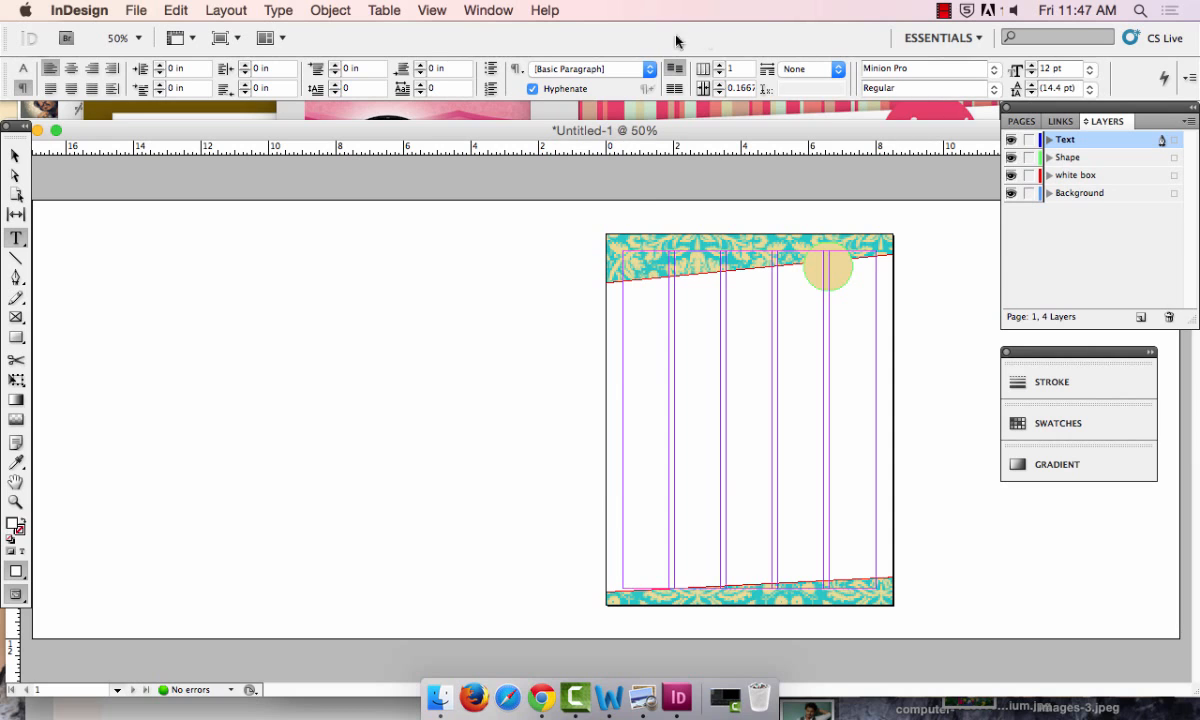
pyautogui.click(488, 11)
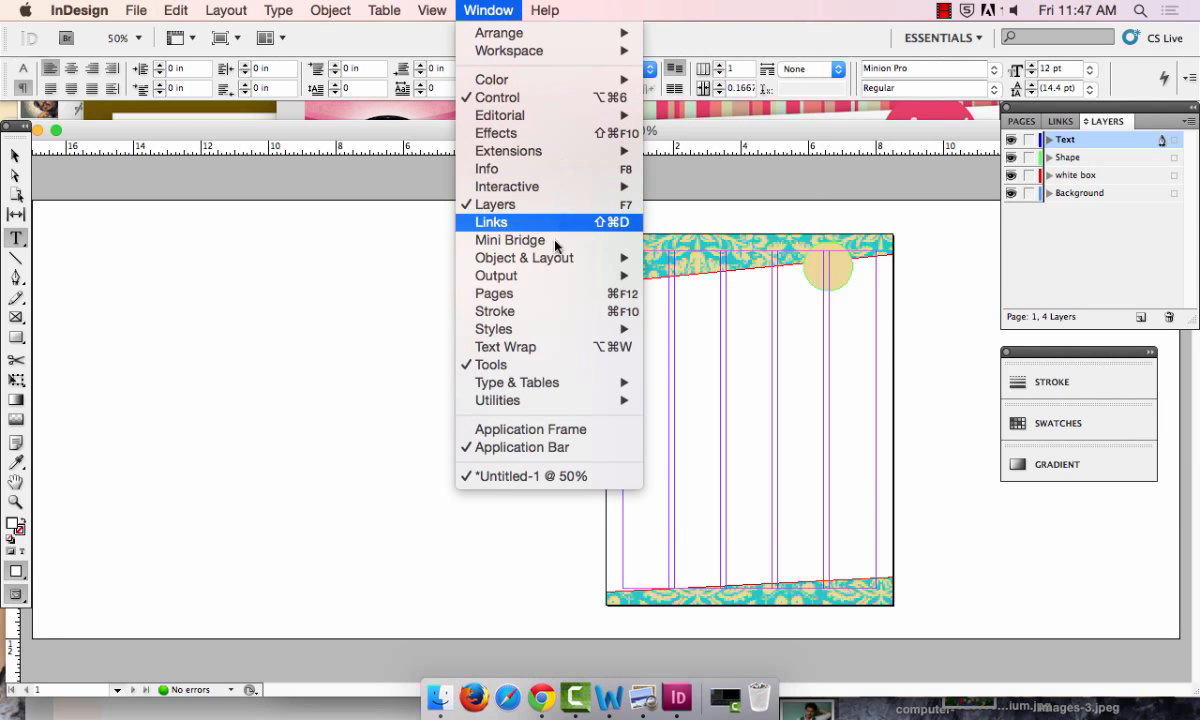
pyautogui.moveTo(566, 385)
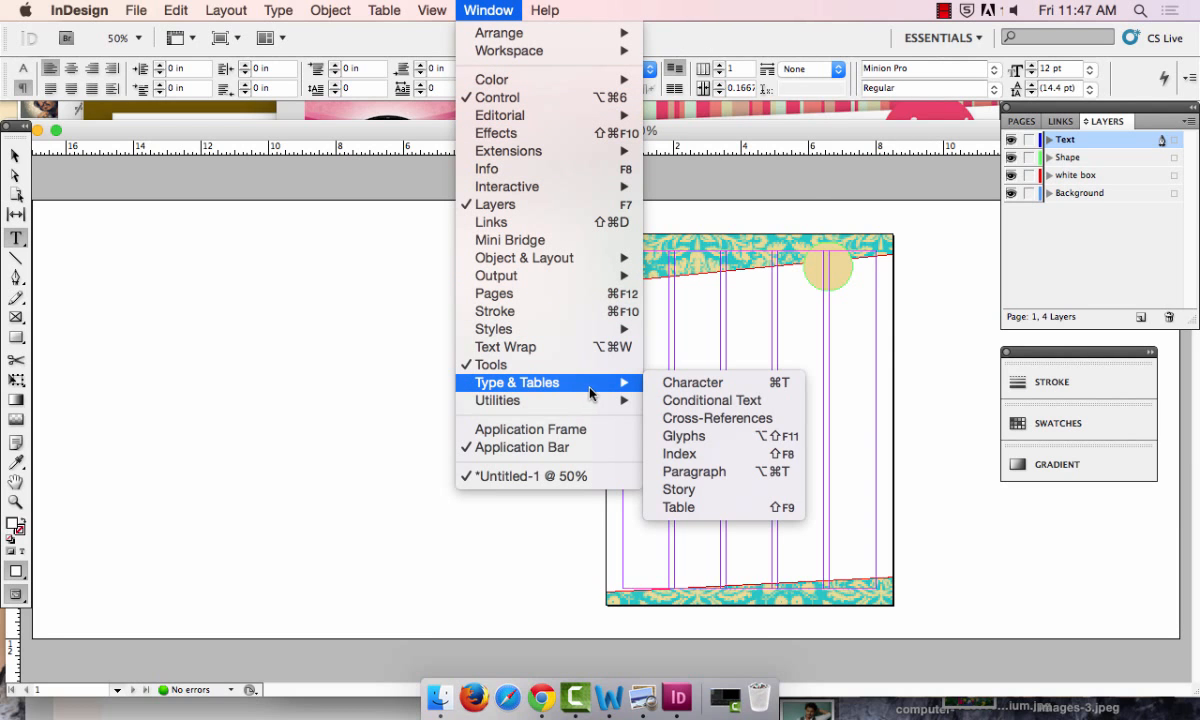
pyautogui.click(690, 383)
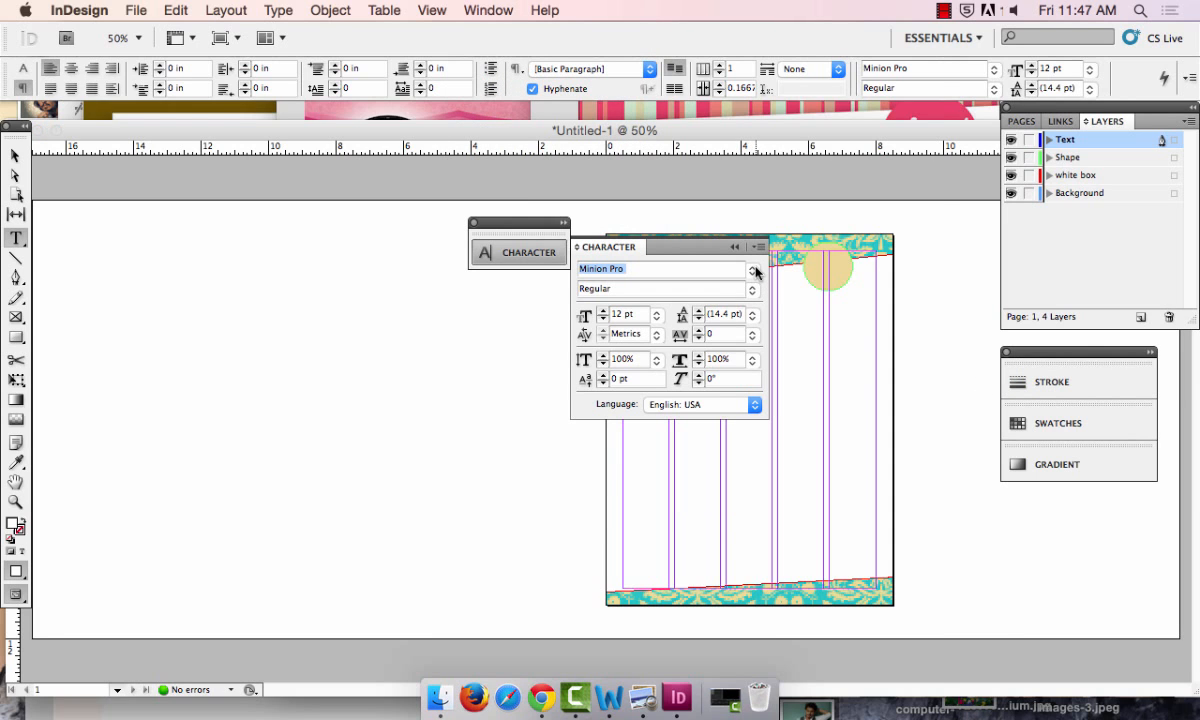
pyautogui.click(756, 272)
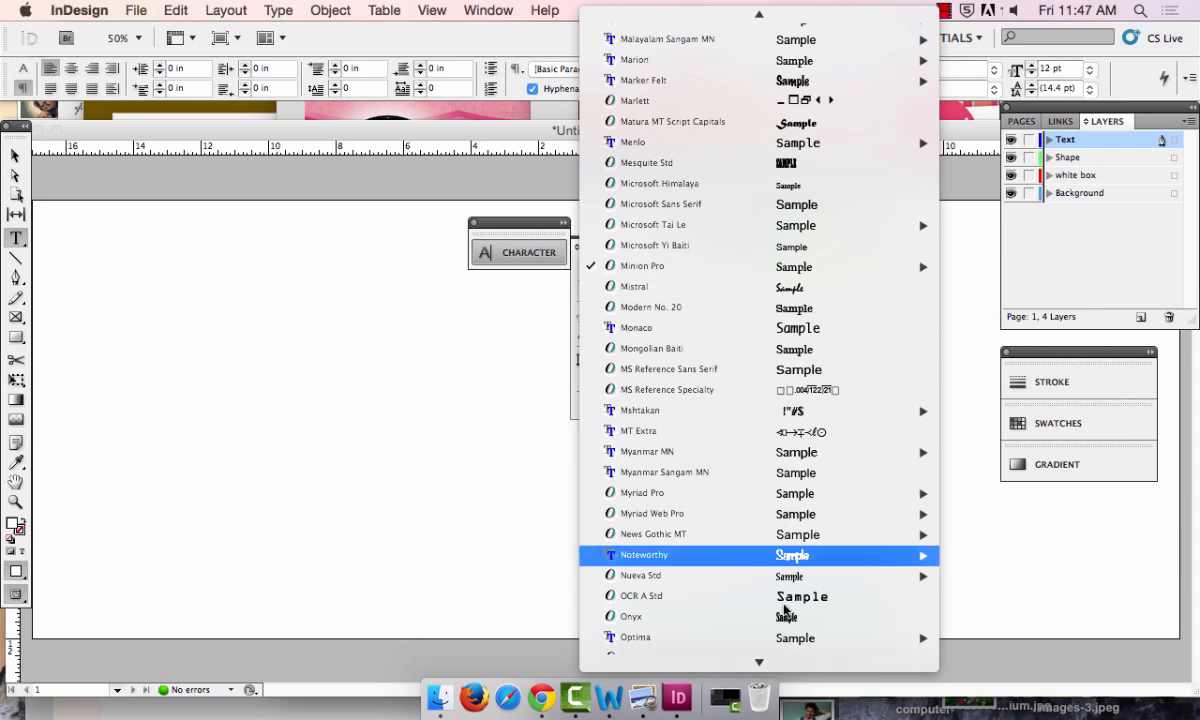
pyautogui.scroll(-3, 803, 632)
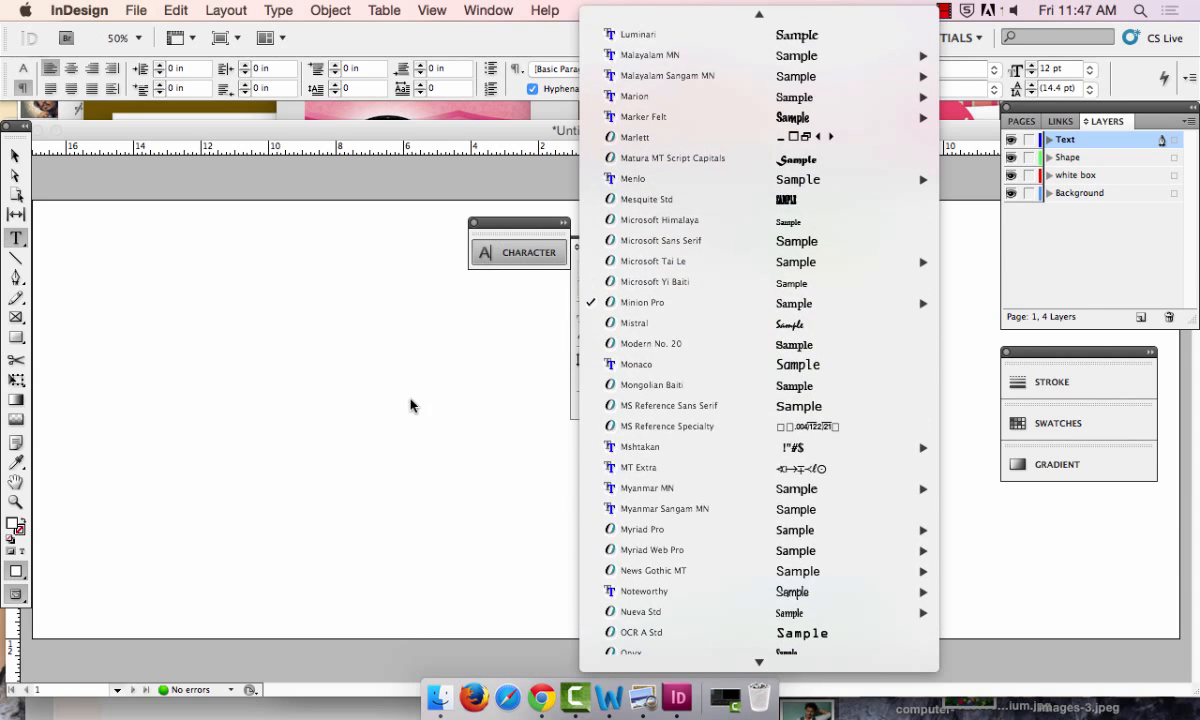
pyautogui.click(411, 397)
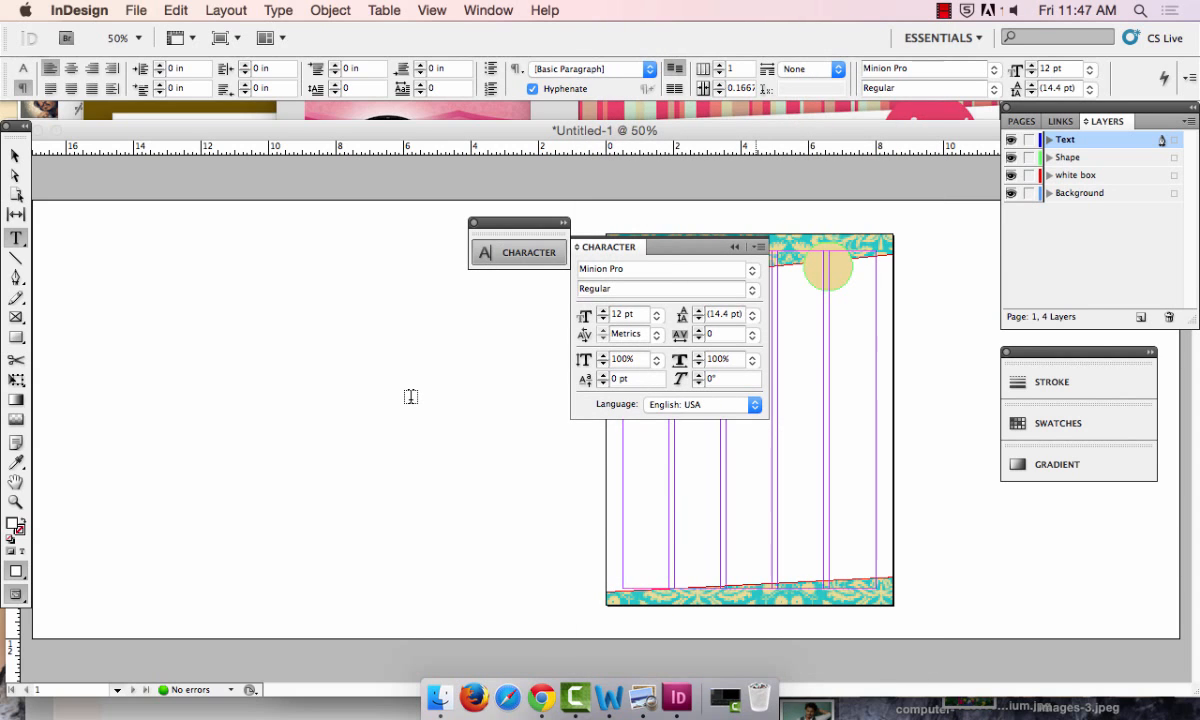
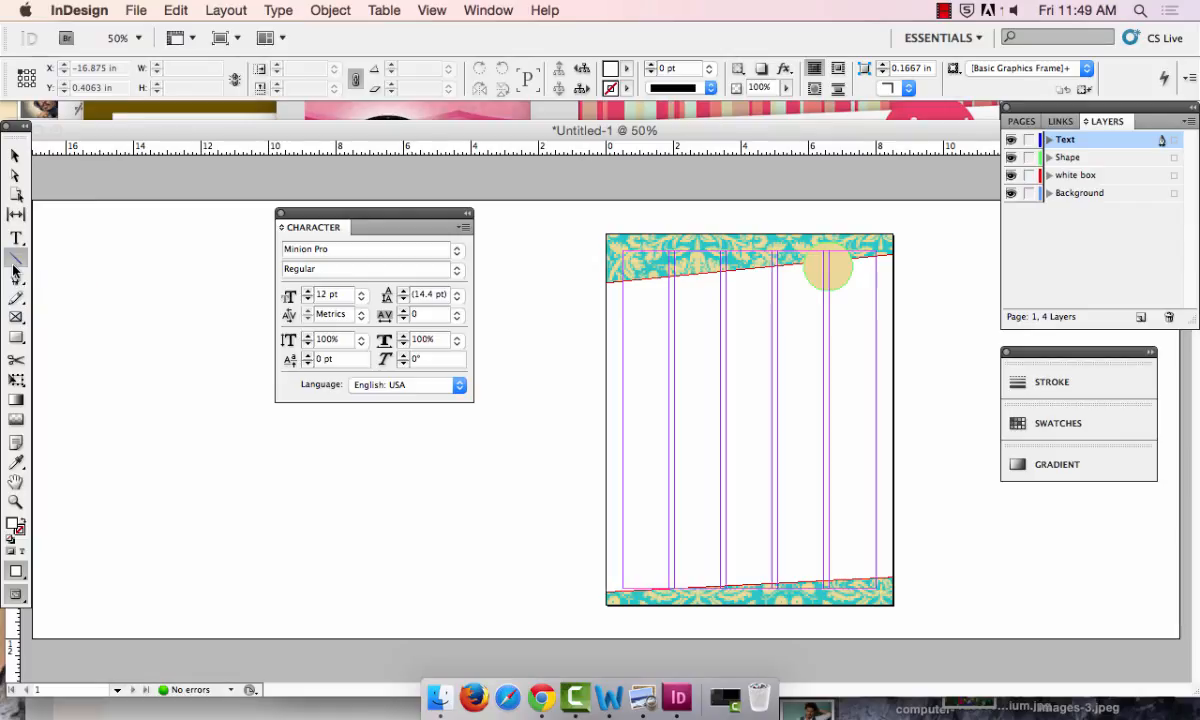
# - Set the Line tool's fill to None and its stroke color to the cyan swatch C=100 M=0 Y=0 K=0
pyautogui.click(16, 257)
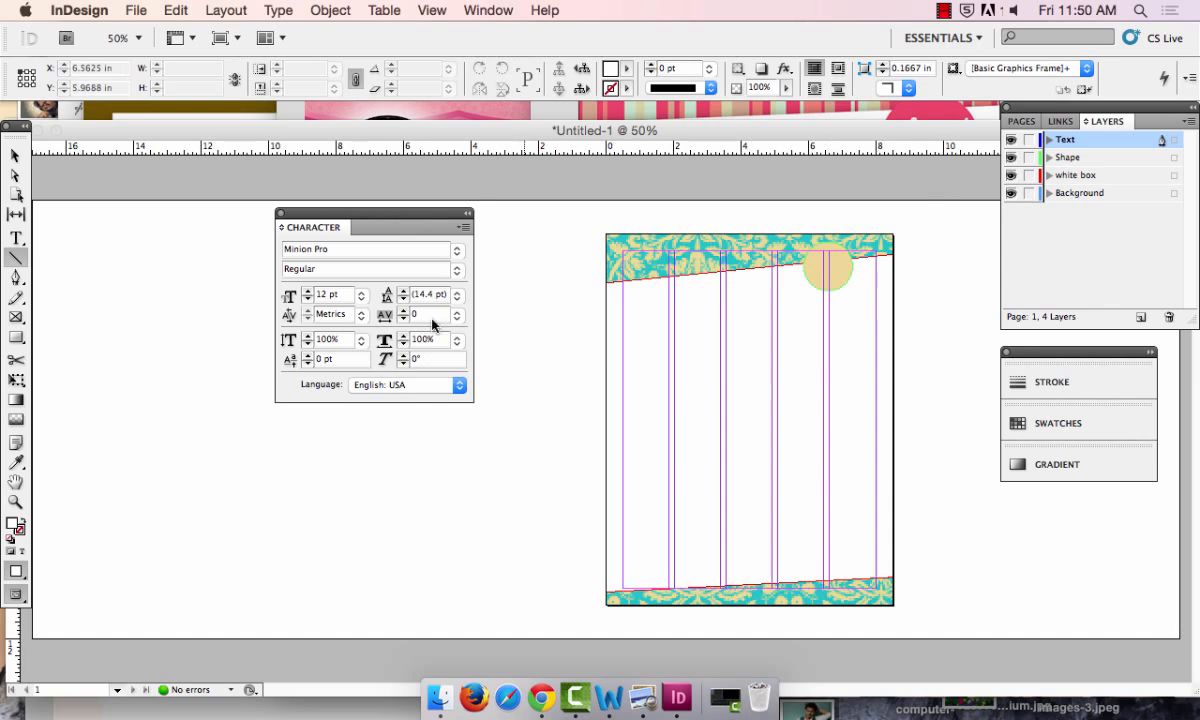
pyautogui.click(17, 258)
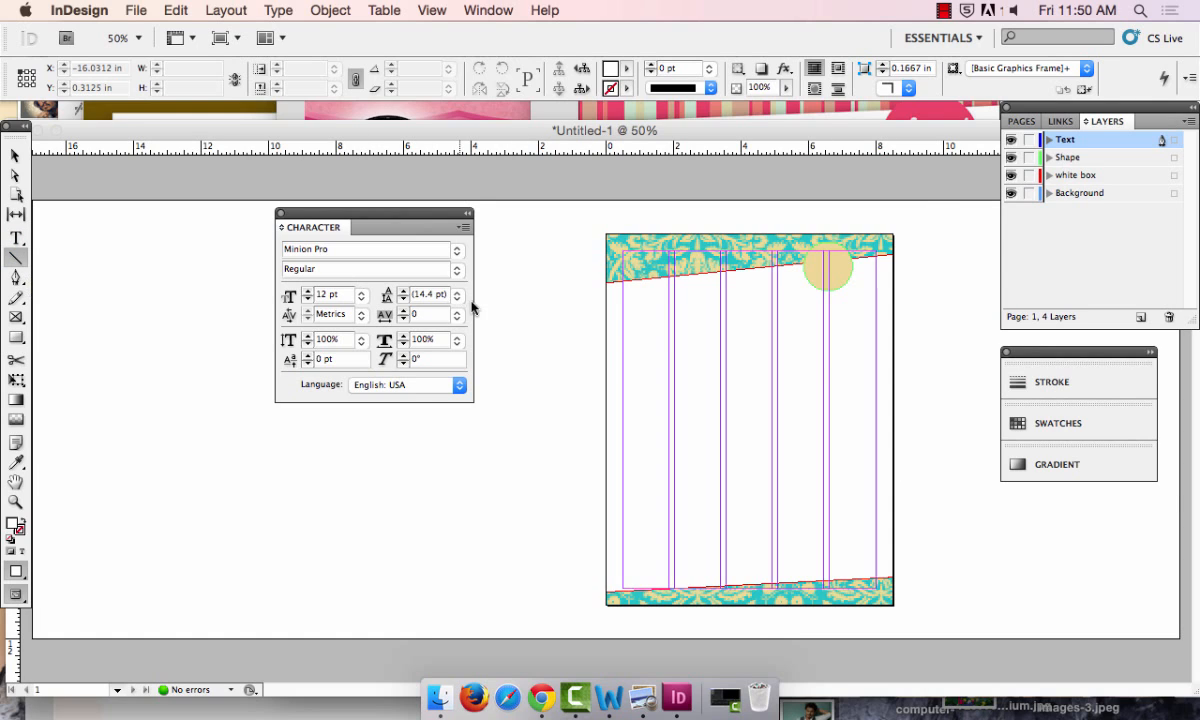
pyautogui.click(627, 77)
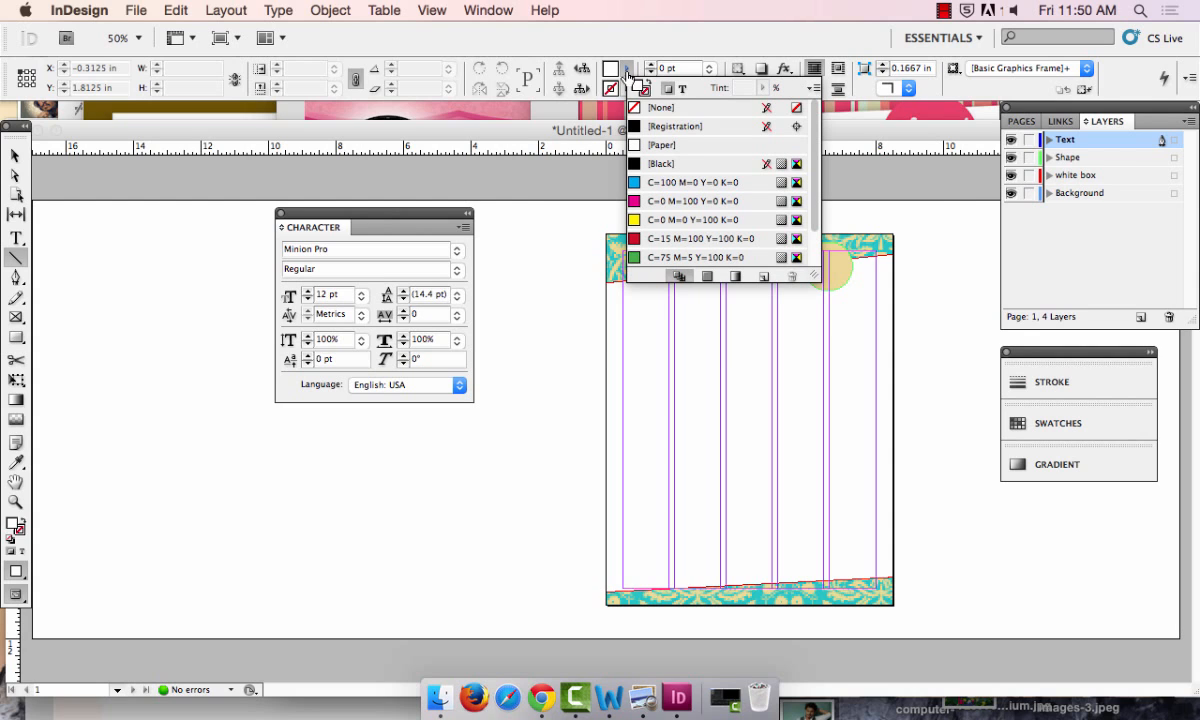
pyautogui.click(630, 107)
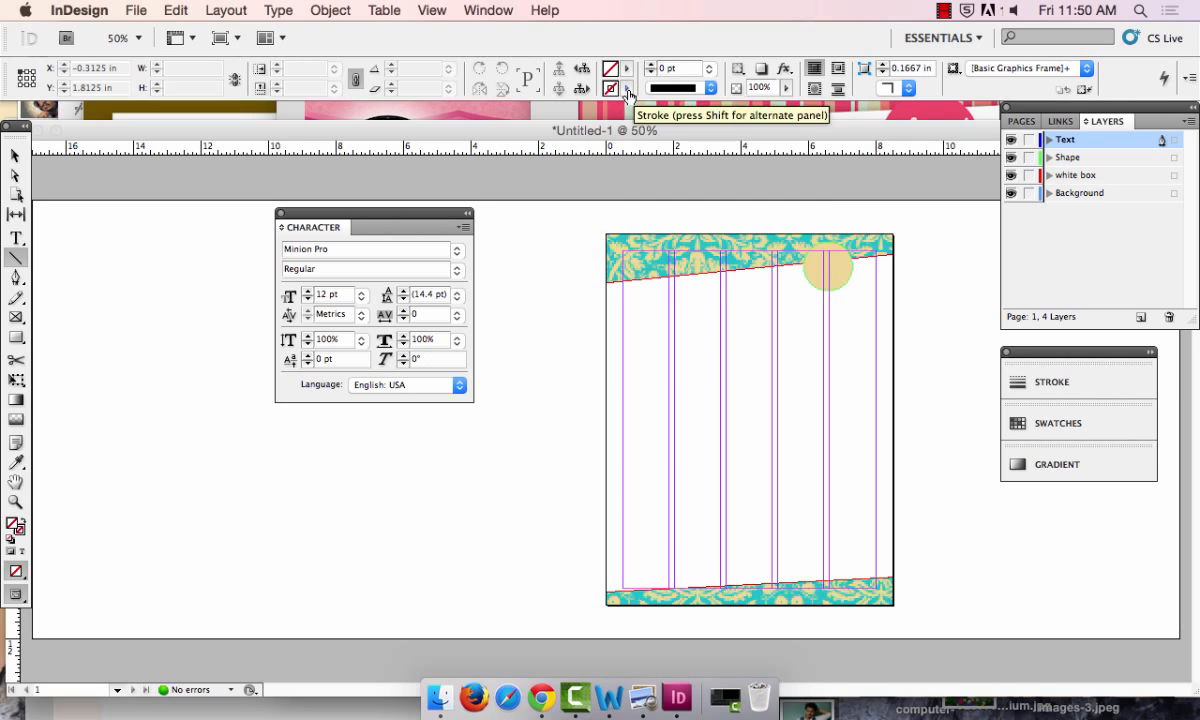
pyautogui.click(627, 88)
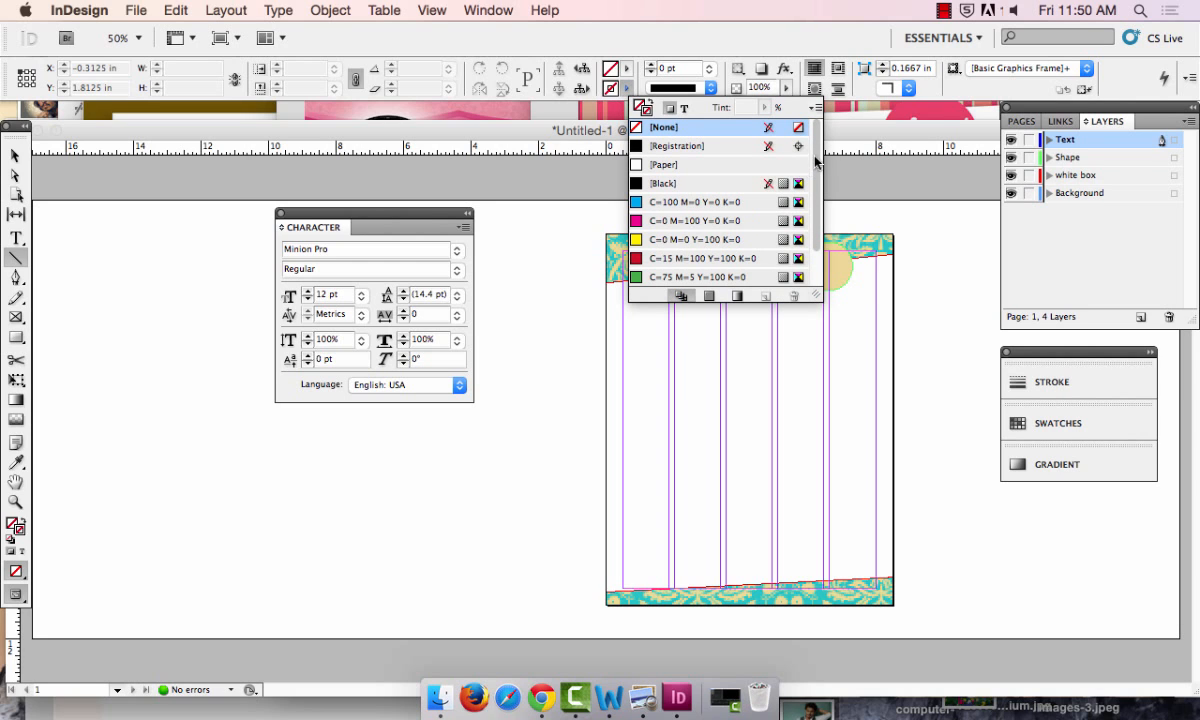
pyautogui.scroll(-1, 760, 158)
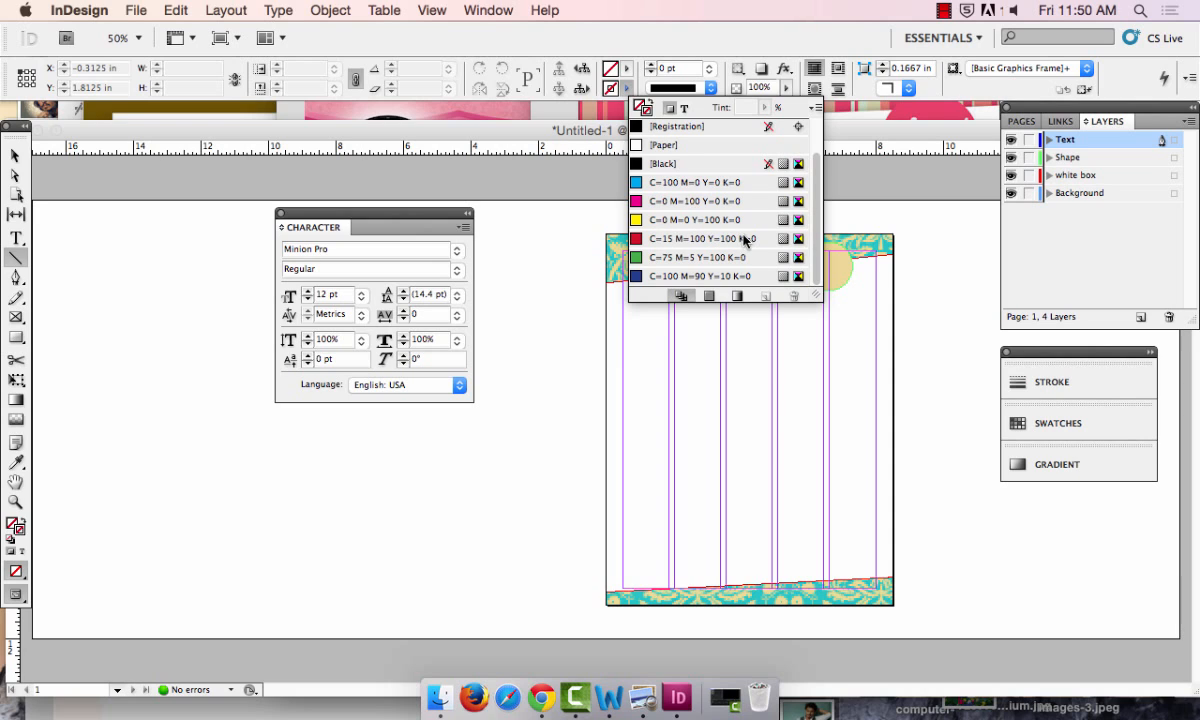
pyautogui.click(672, 184)
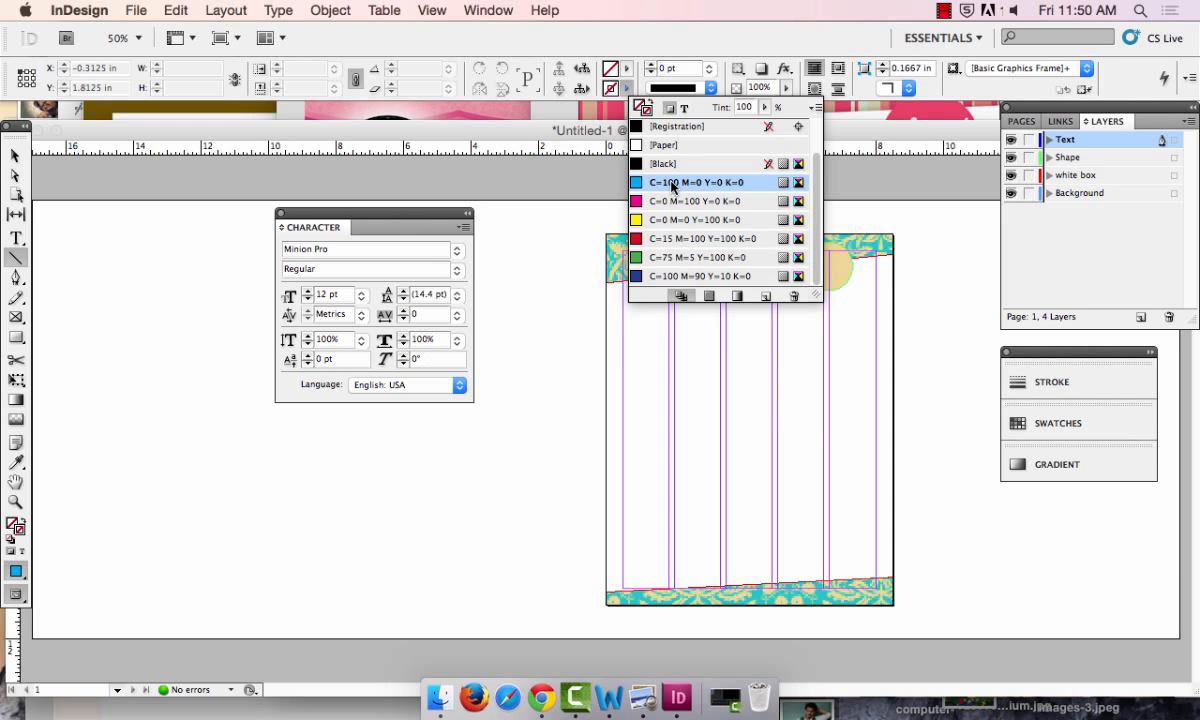
pyautogui.click(696, 51)
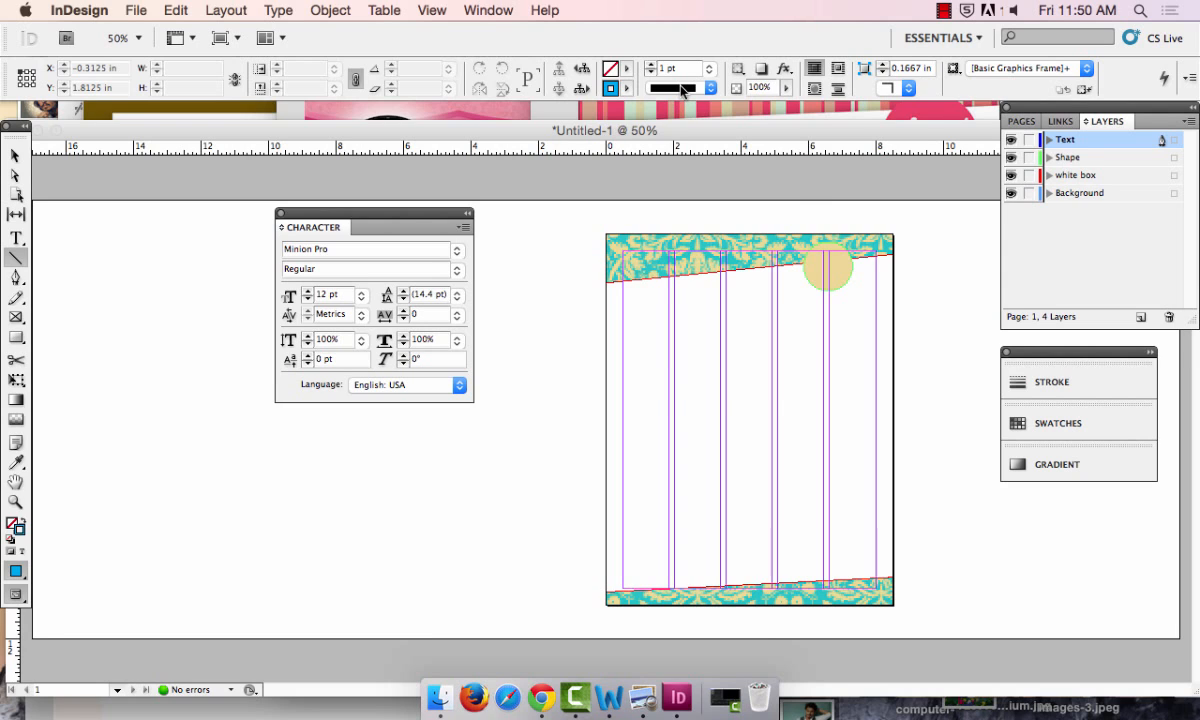
# - Draw a horizontal cyan line with a 7 pt stroke, about 8.5 in long, across the page about 4.6 in from its top
pyautogui.click(683, 89)
pyautogui.click(701, 93)
pyautogui.click(650, 65)
pyautogui.click(650, 65)
pyautogui.click(650, 65)
pyautogui.click(650, 65)
pyautogui.click(650, 65)
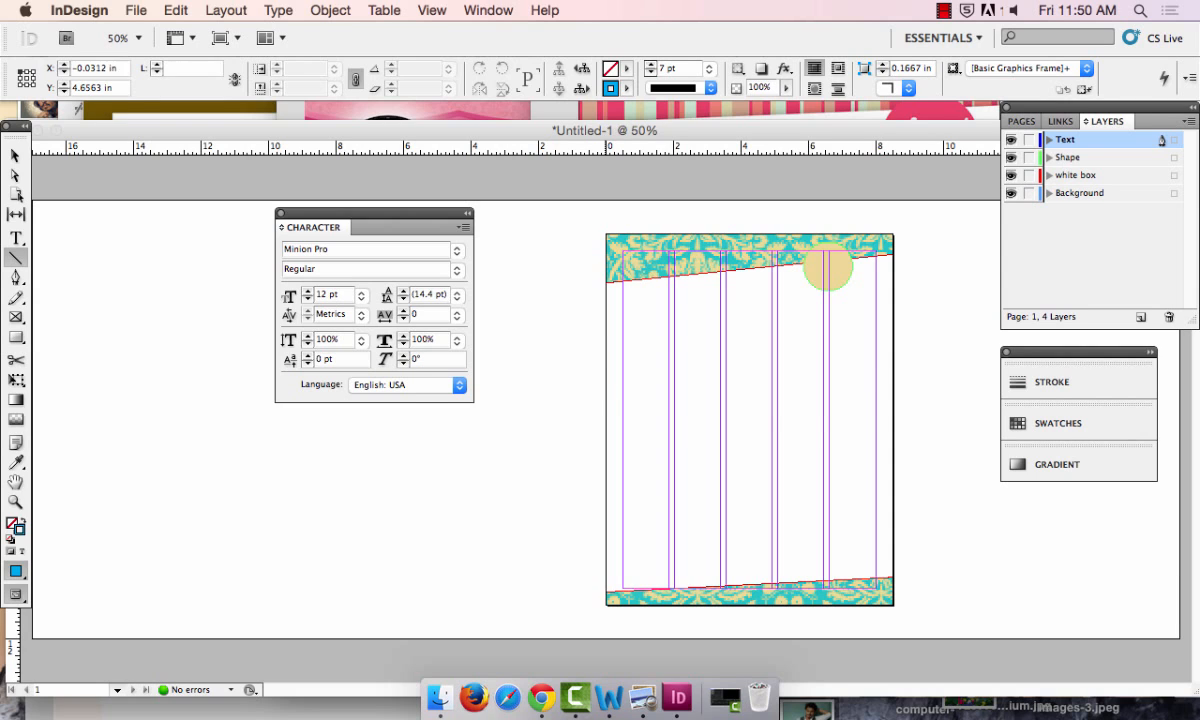
pyautogui.moveTo(606, 393); pyautogui.dragTo(893, 400)
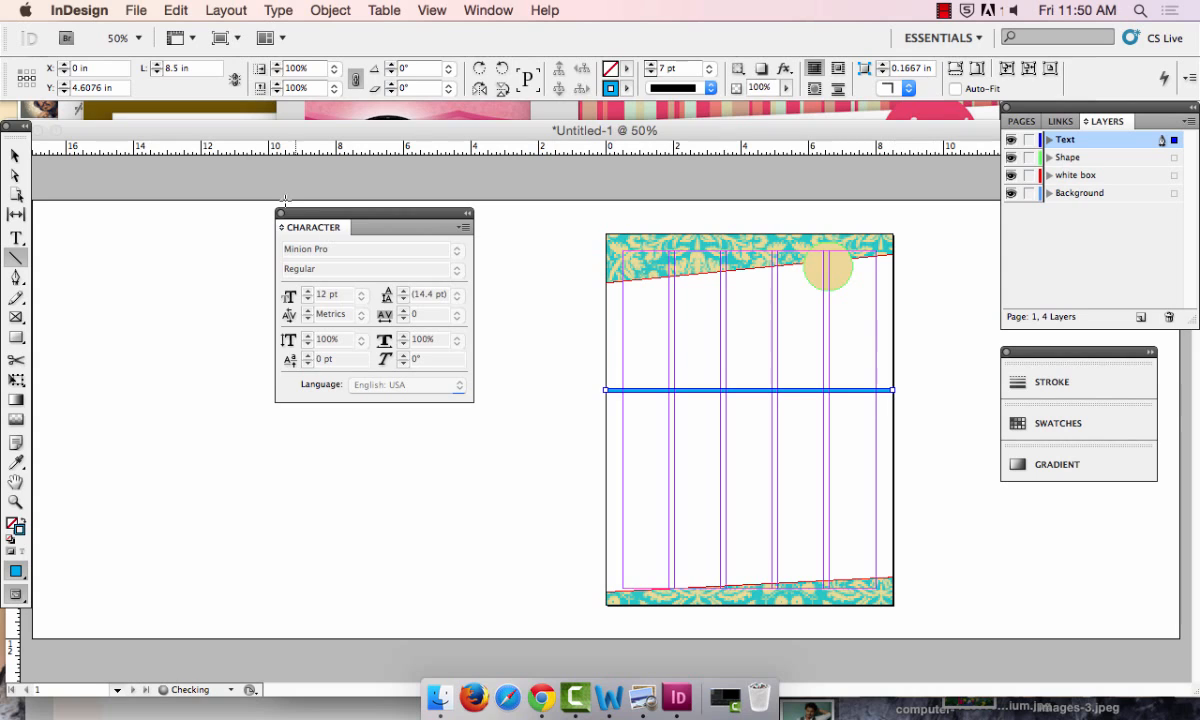
pyautogui.click(18, 156)
pyautogui.click(263, 425)
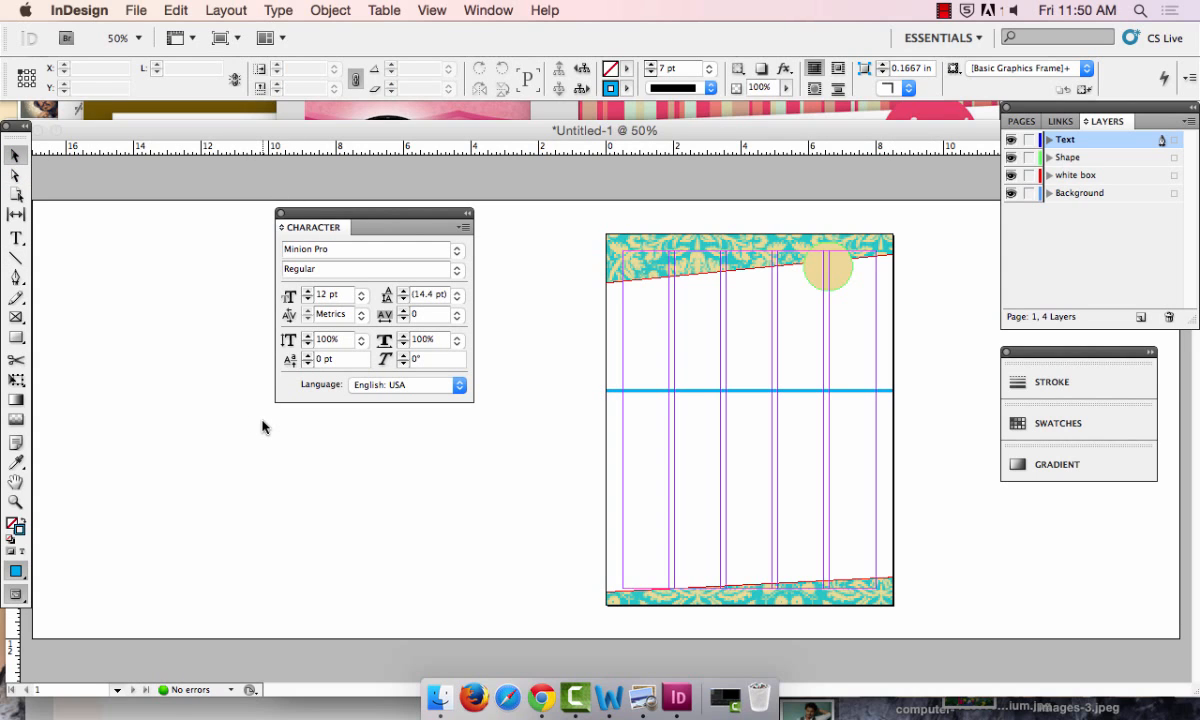
# - Change the horizontal cyan line's stroke type to Thick - Thick and its weight to 6 pt
pyautogui.press('super+equal')
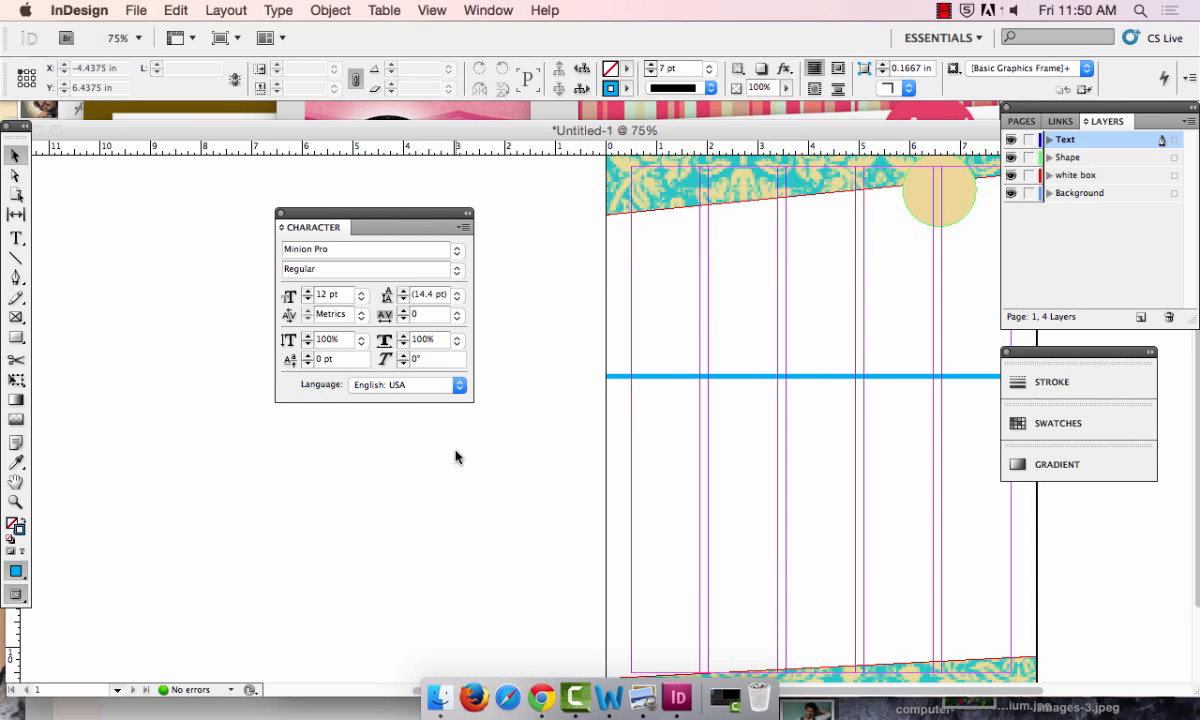
pyautogui.click(770, 377)
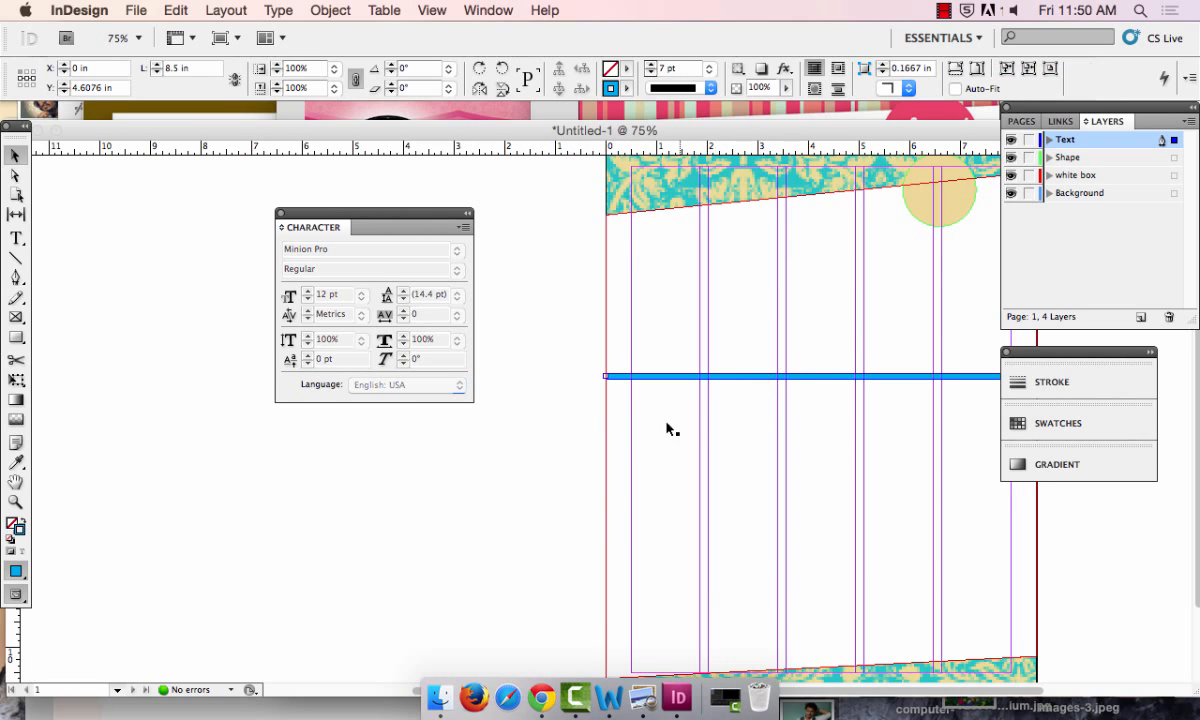
pyautogui.click(709, 88)
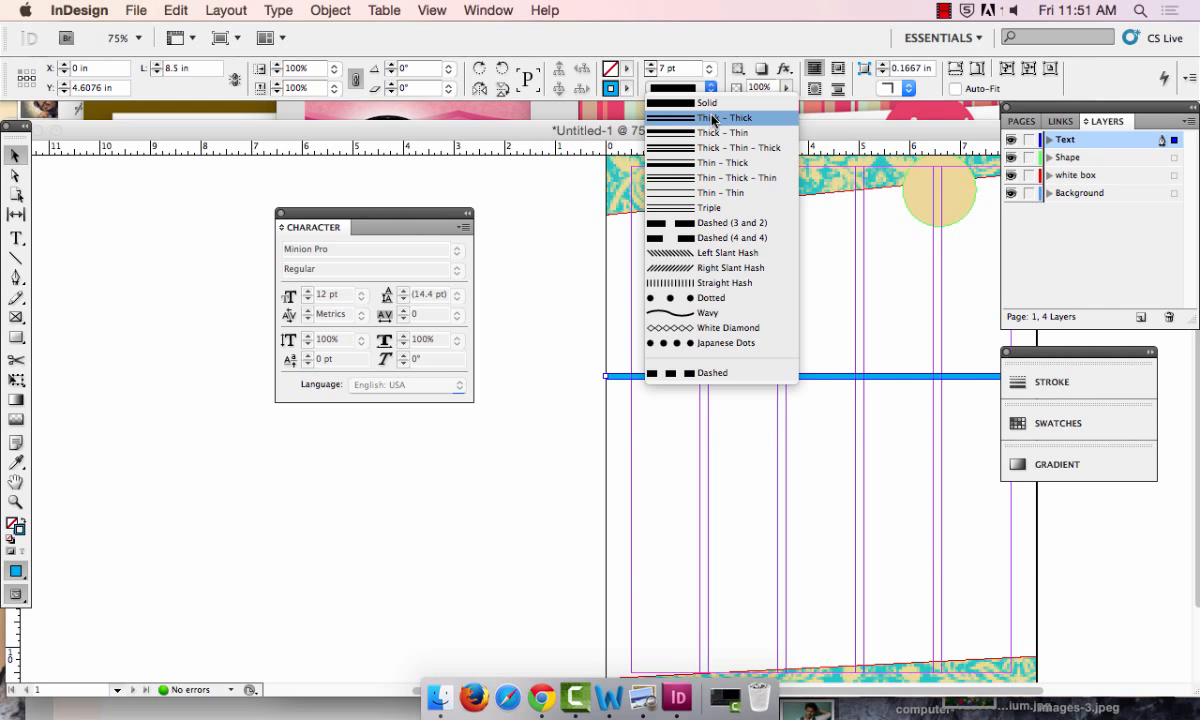
pyautogui.click(712, 118)
pyautogui.click(771, 415)
pyautogui.click(763, 388)
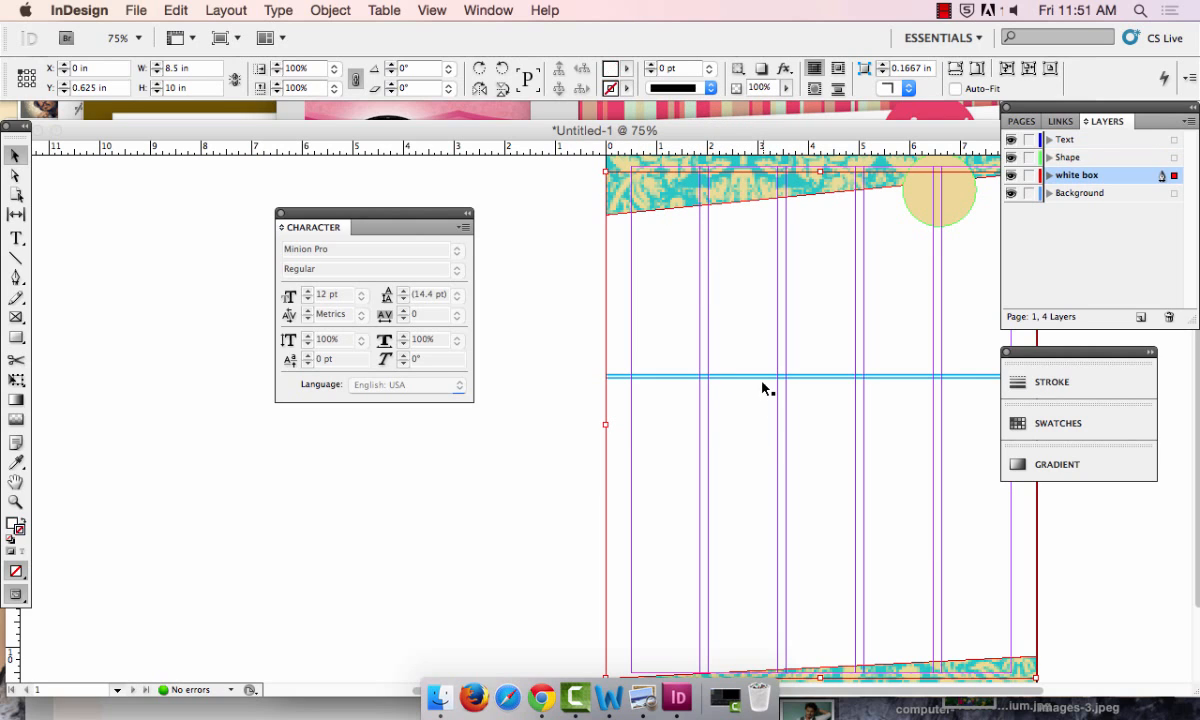
pyautogui.click(766, 379)
pyautogui.click(651, 64)
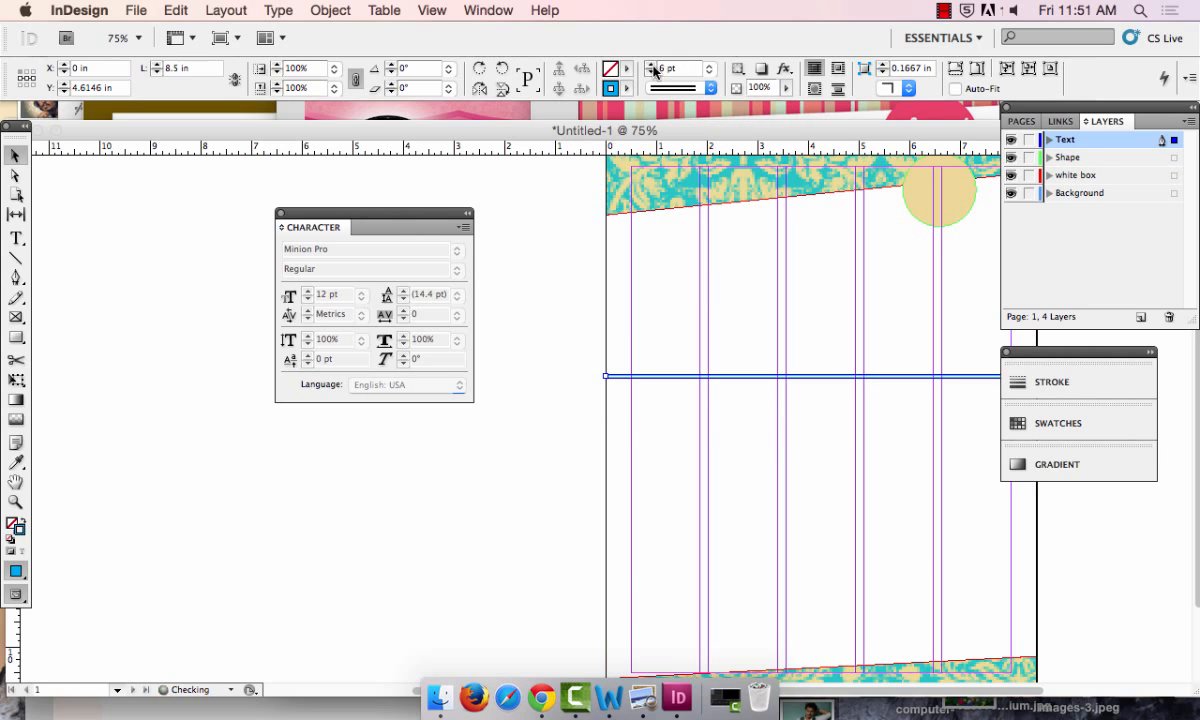
# - Increase the horizontal cyan line's stroke weight to 18 pt
pyautogui.click(652, 66)
pyautogui.click(652, 66)
pyautogui.click(652, 66)
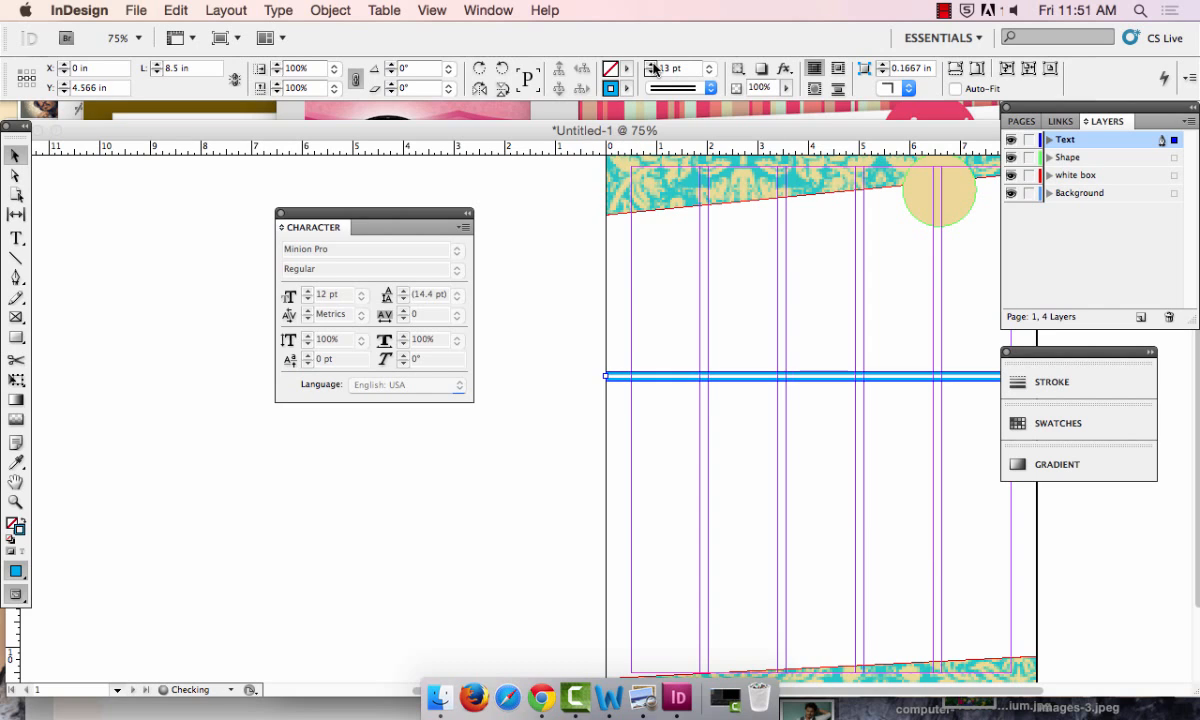
pyautogui.click(652, 66)
pyautogui.click(652, 66)
pyautogui.click(652, 66)
pyautogui.click(652, 66)
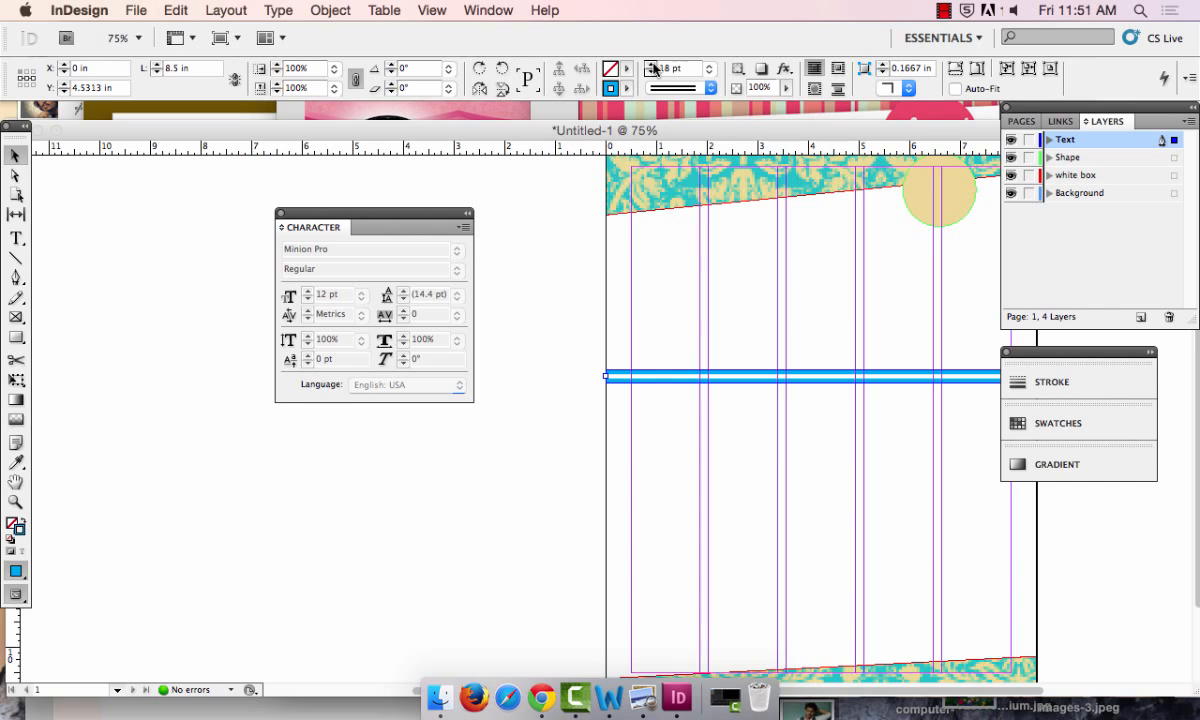
# - Change the cyan line's stroke type to Thick - Thin
pyautogui.click(782, 386)
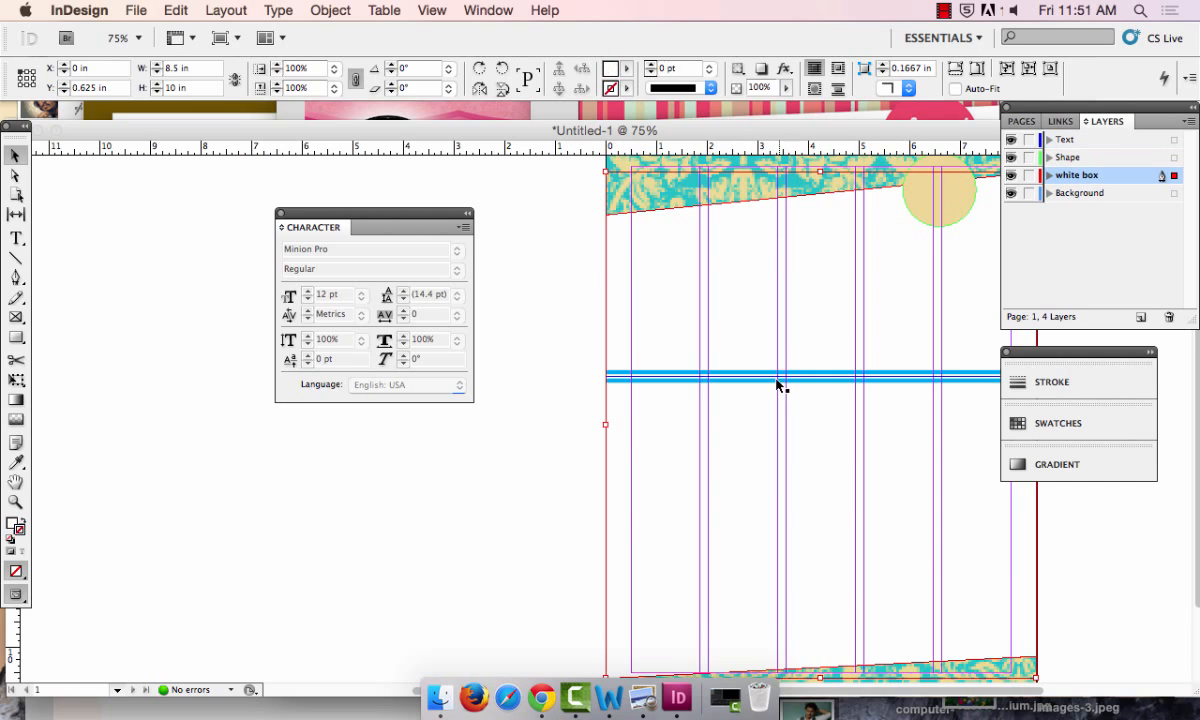
pyautogui.click(758, 380)
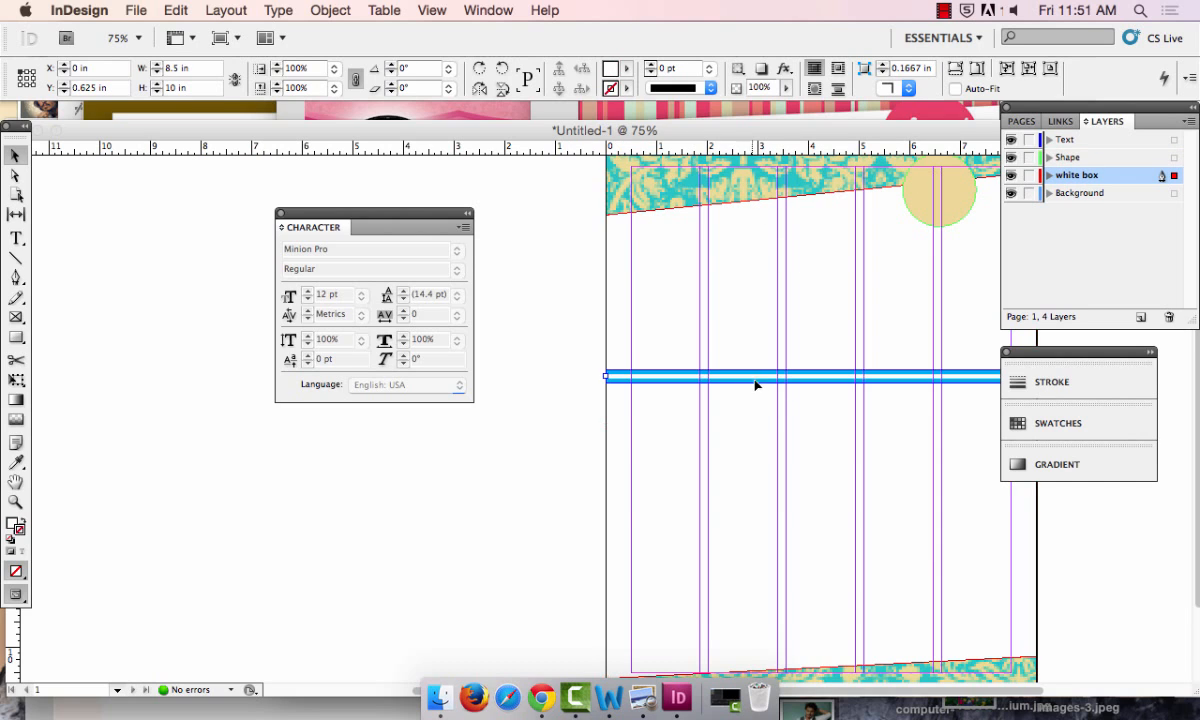
pyautogui.click(708, 89)
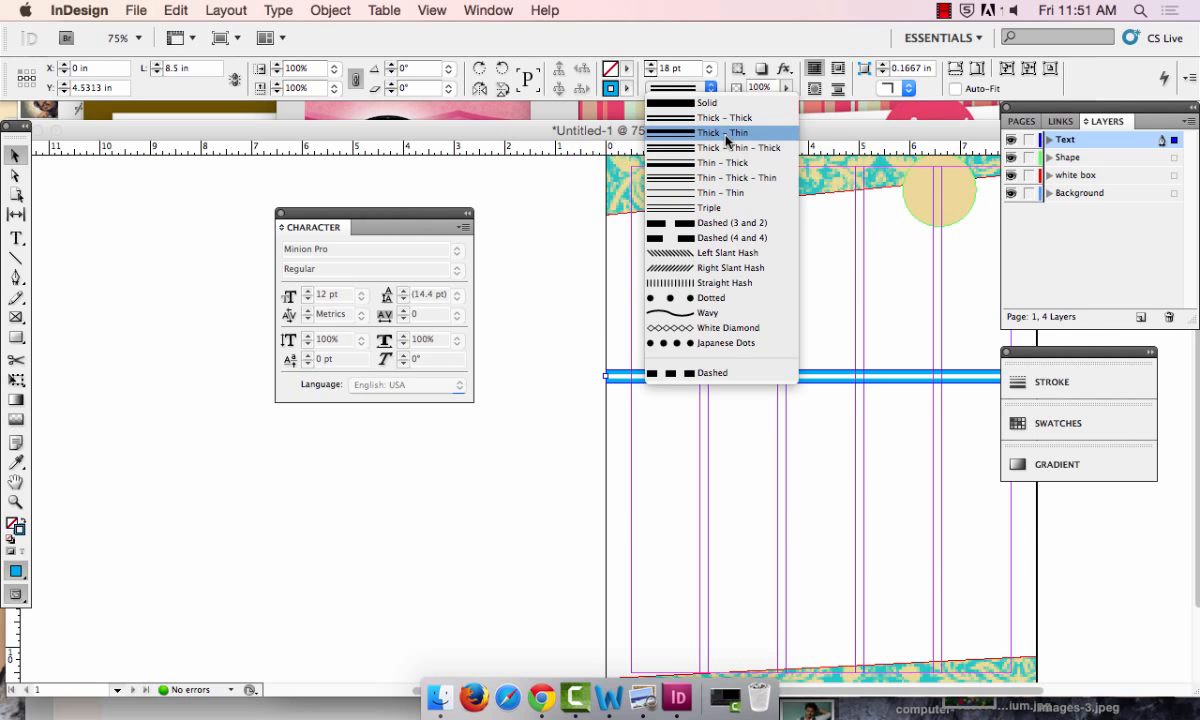
pyautogui.click(727, 137)
pyautogui.click(562, 434)
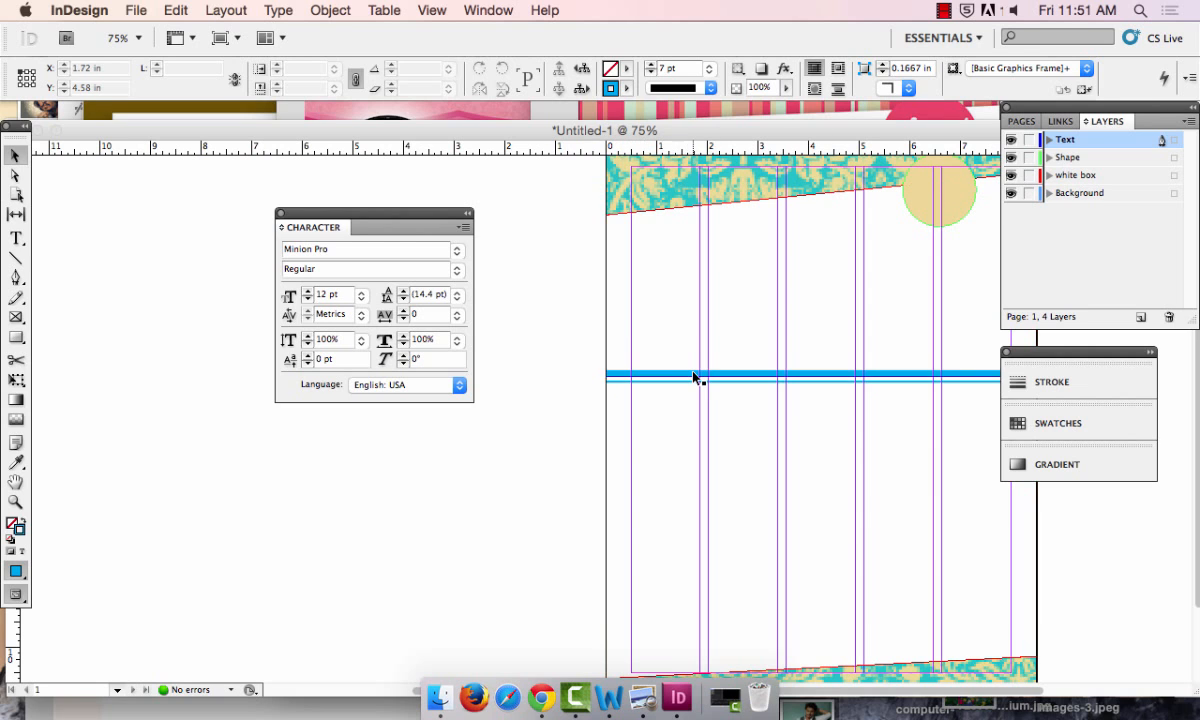
# - Move the cyan line to about 3.84 in from the page's top and set its stroke type to Thin - Thick - Thin
pyautogui.moveTo(694, 377); pyautogui.dragTo(704, 204)
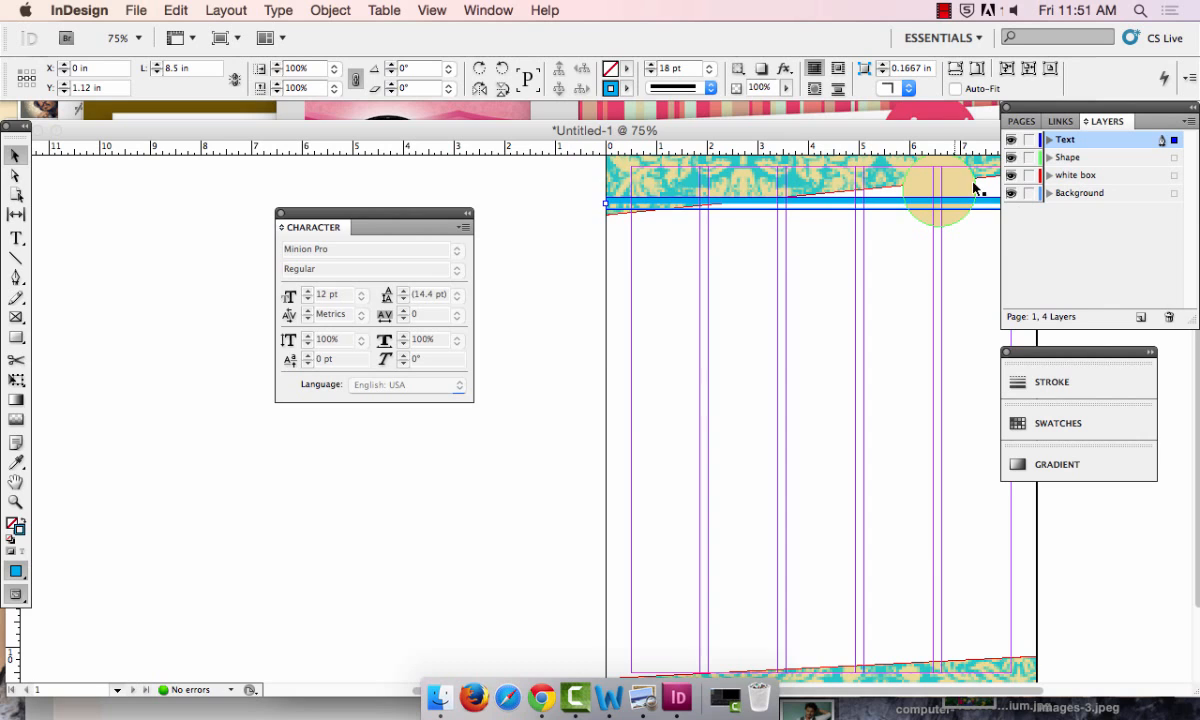
pyautogui.moveTo(828, 204); pyautogui.dragTo(833, 343)
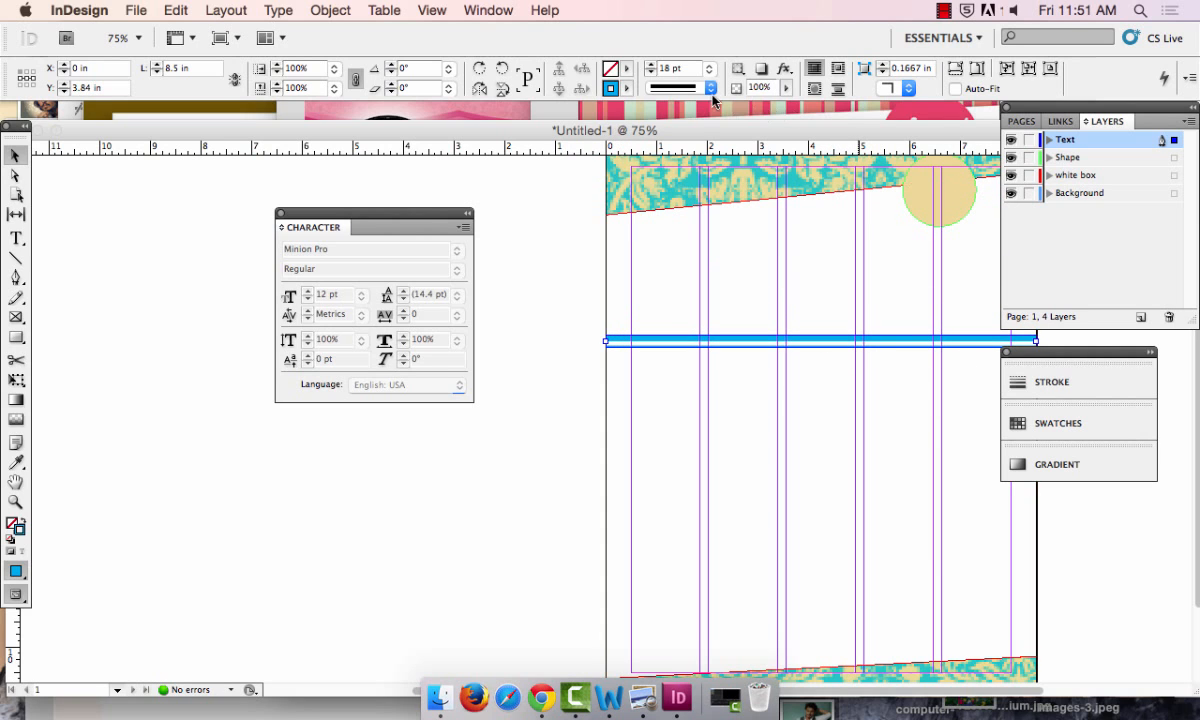
pyautogui.click(710, 90)
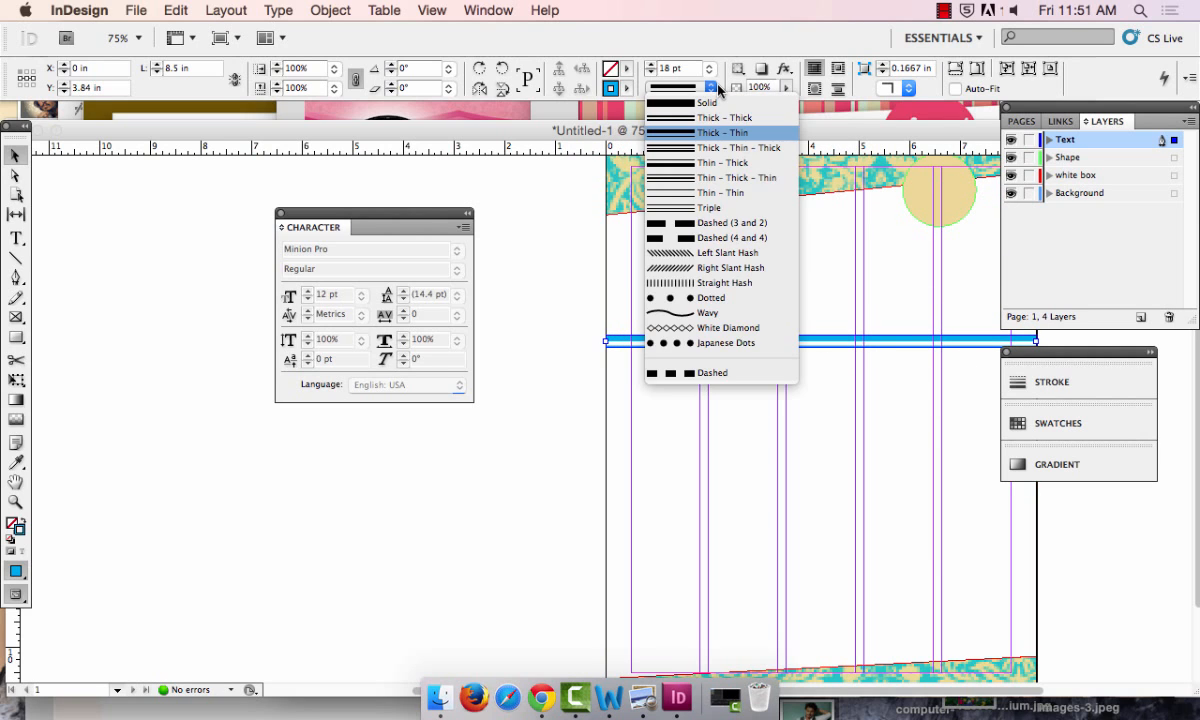
pyautogui.click(732, 181)
pyautogui.click(655, 236)
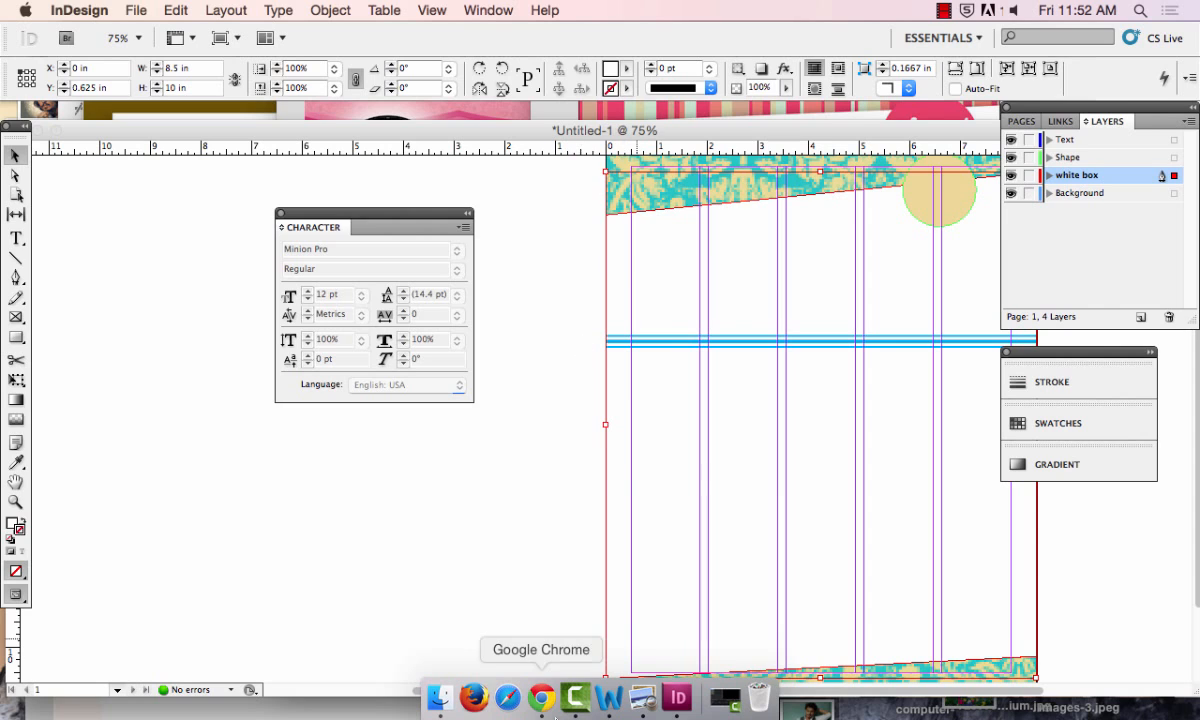
# - Switch to Google Chrome and search Google Images for "letterhead"
pyautogui.click(537, 690)
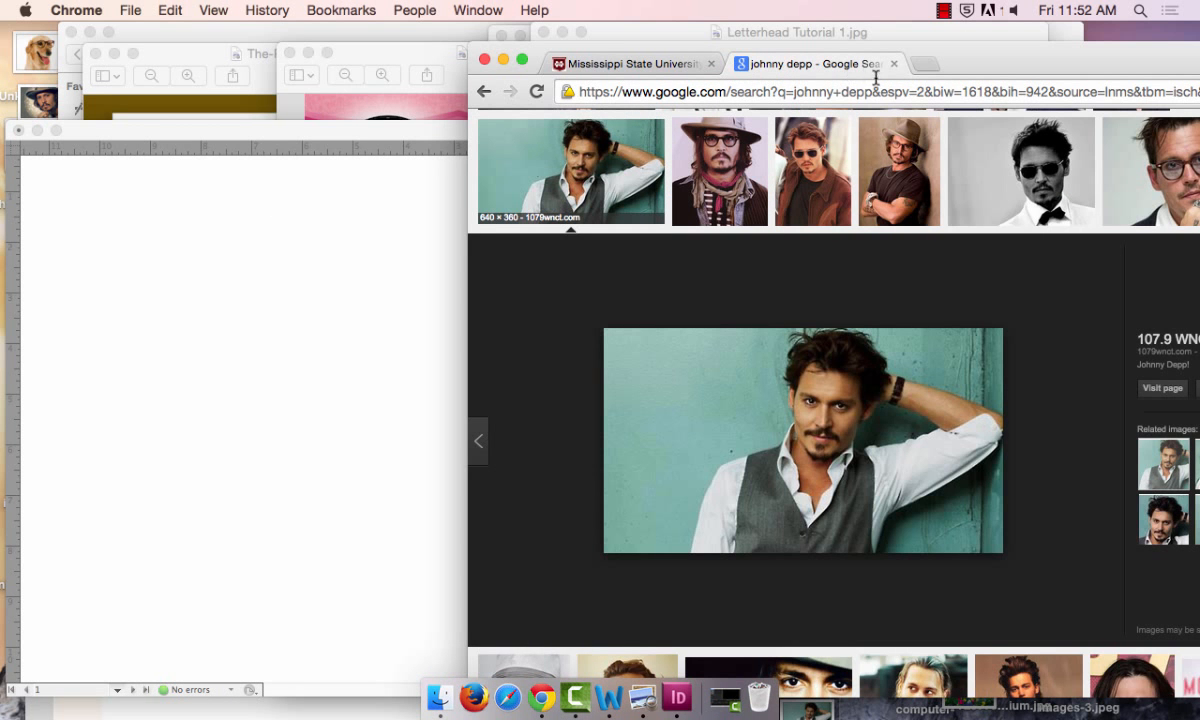
pyautogui.click(820, 88)
pyautogui.write('letterhe')
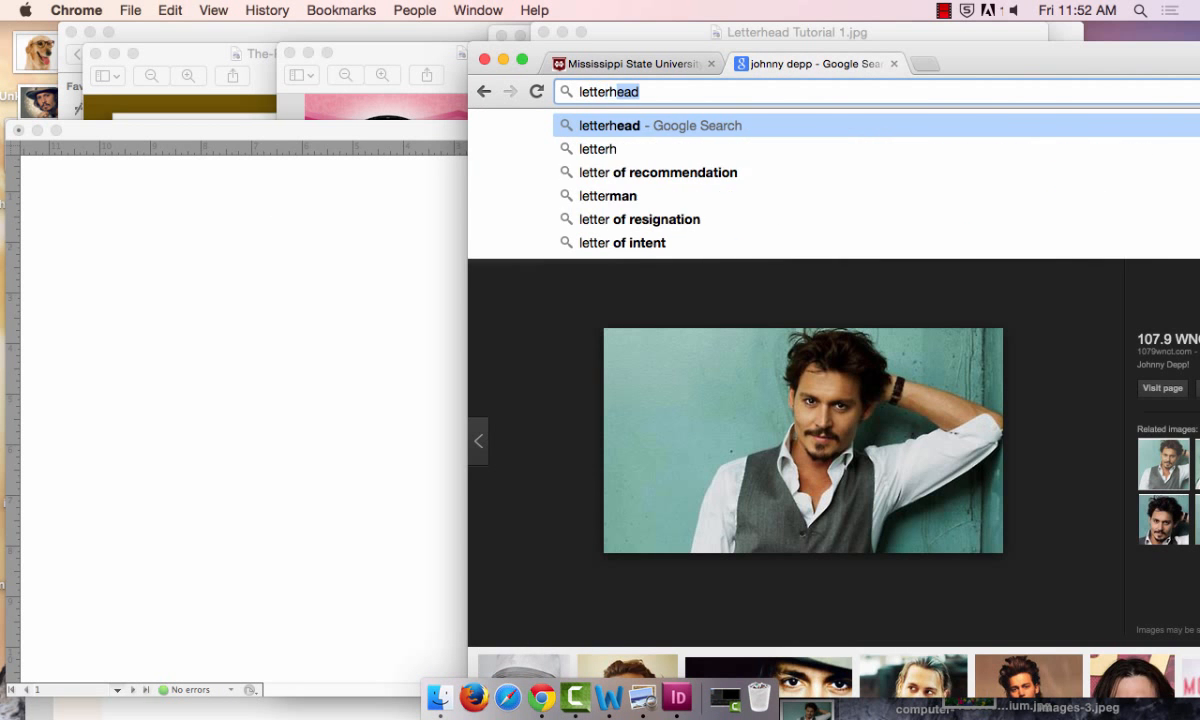
pyautogui.press('Return')
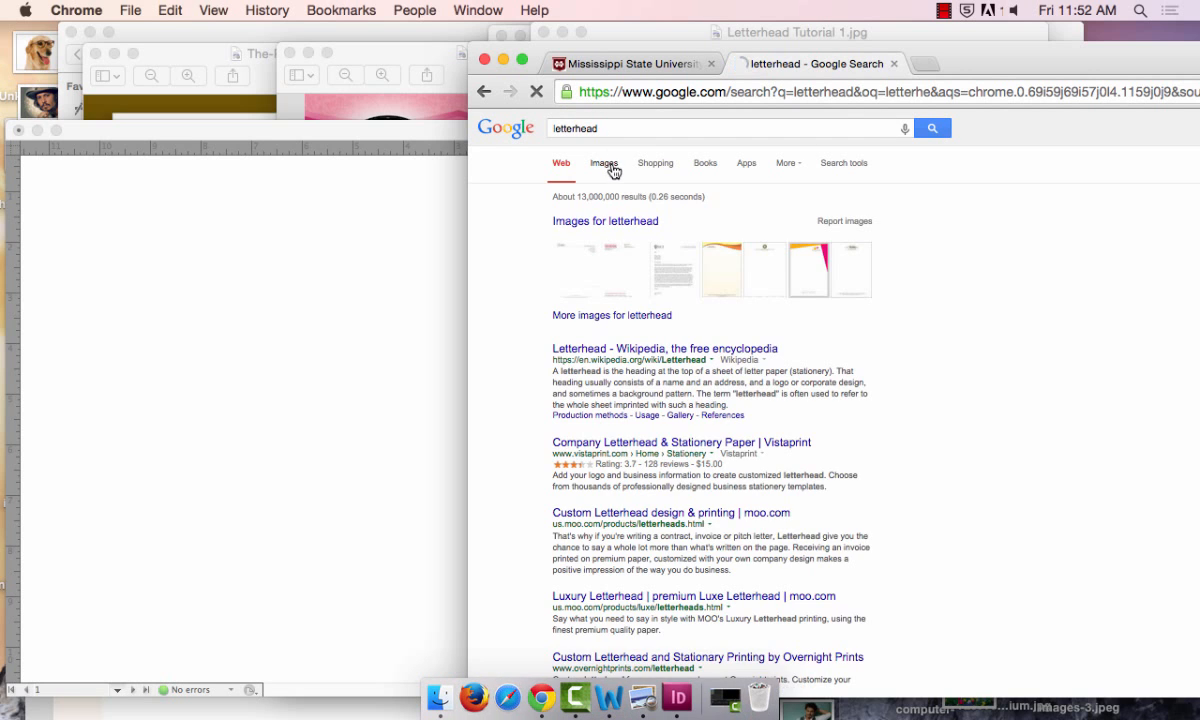
pyautogui.click(604, 163)
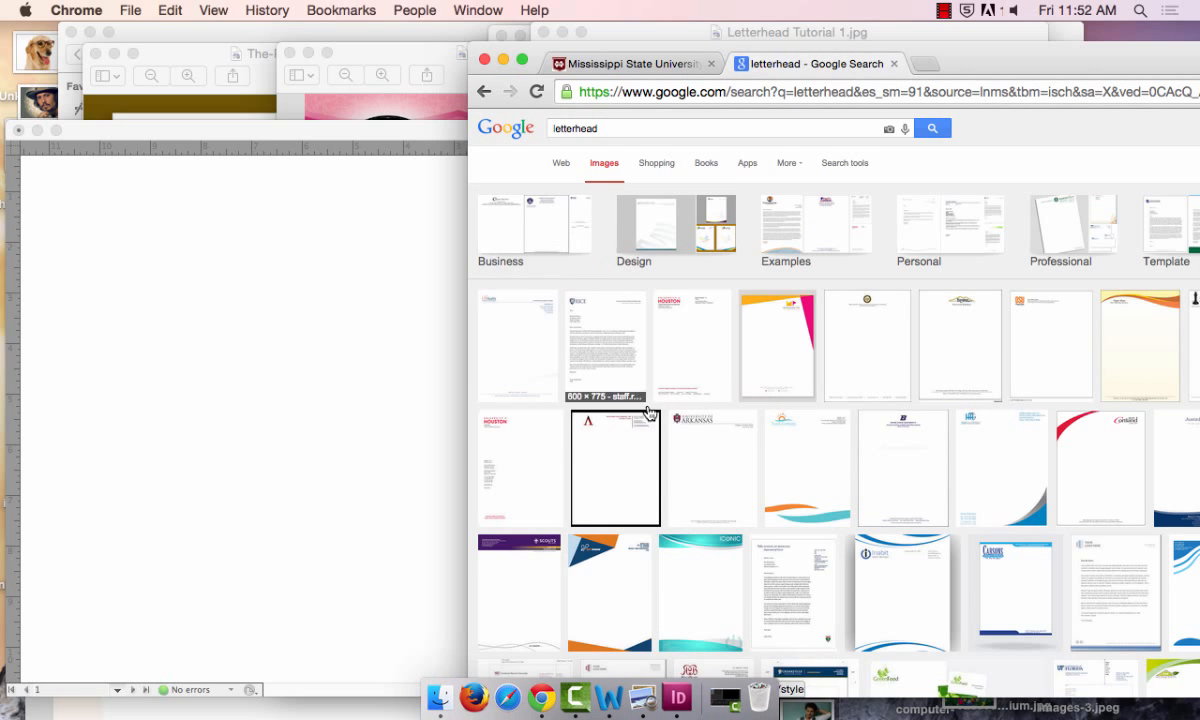
# - Preview the Cortland, Boise State and Yale School of Medicine letterheads, bringing the whole browser window into view
pyautogui.click(678, 476)
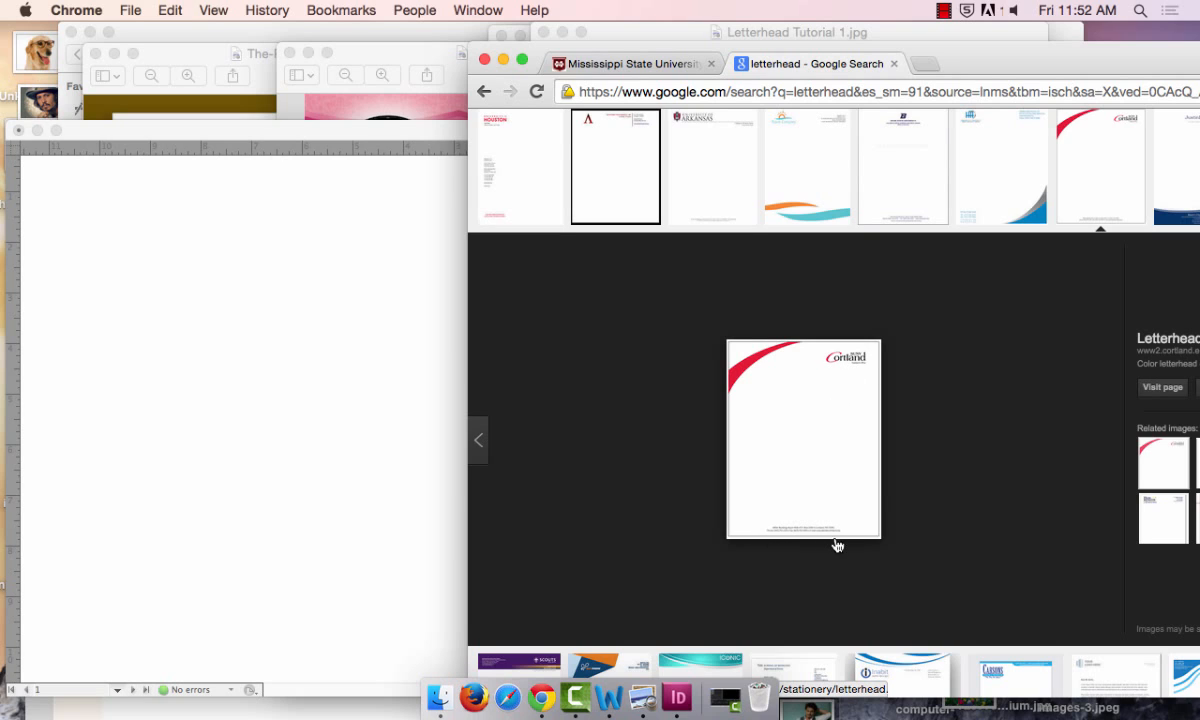
pyautogui.click(909, 203)
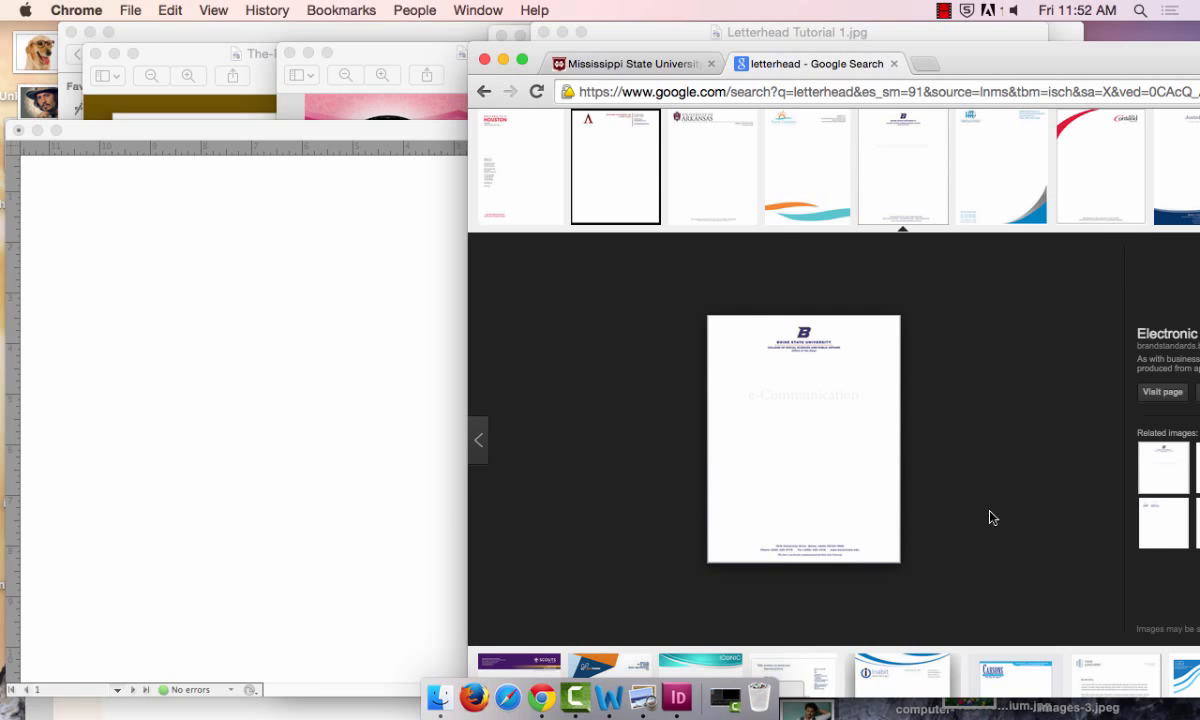
pyautogui.moveTo(1061, 72); pyautogui.dragTo(637, 63)
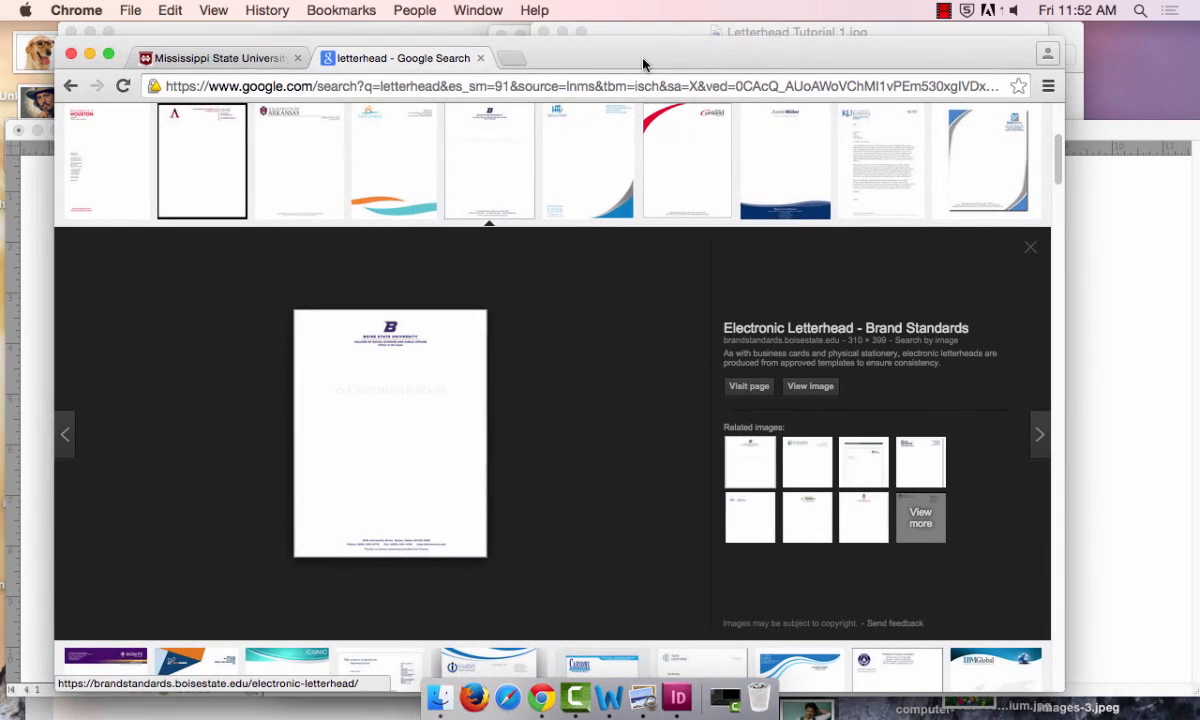
pyautogui.click(1030, 247)
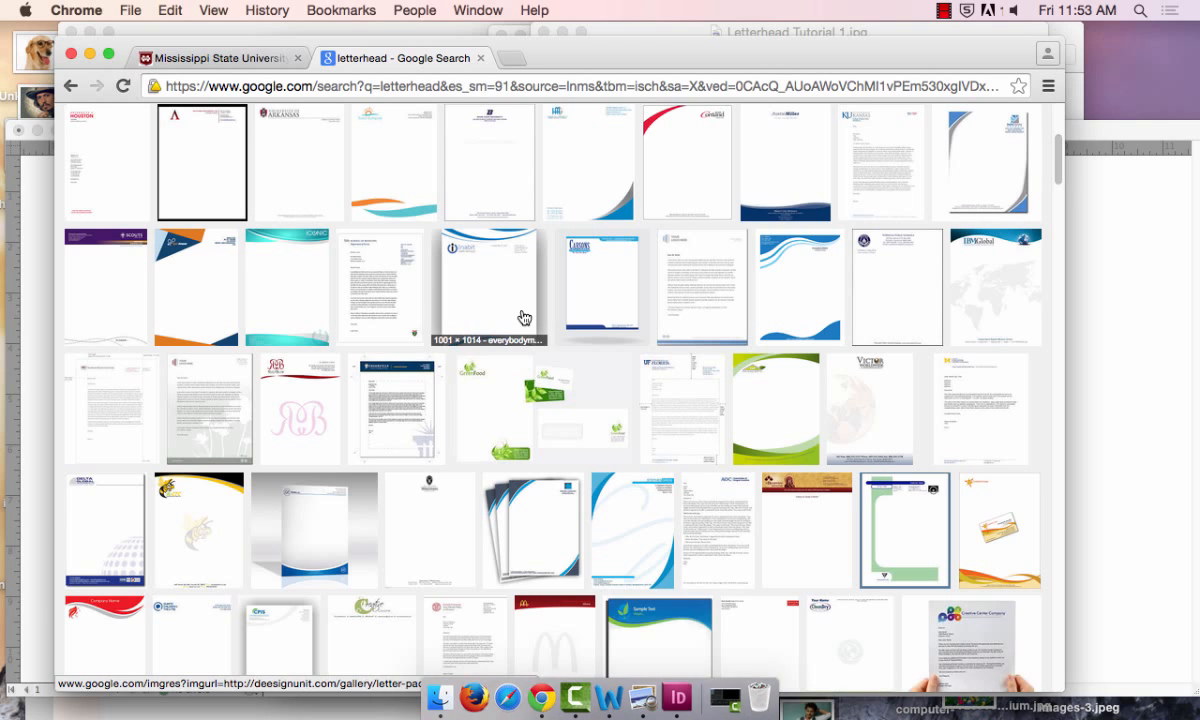
pyautogui.click(370, 270)
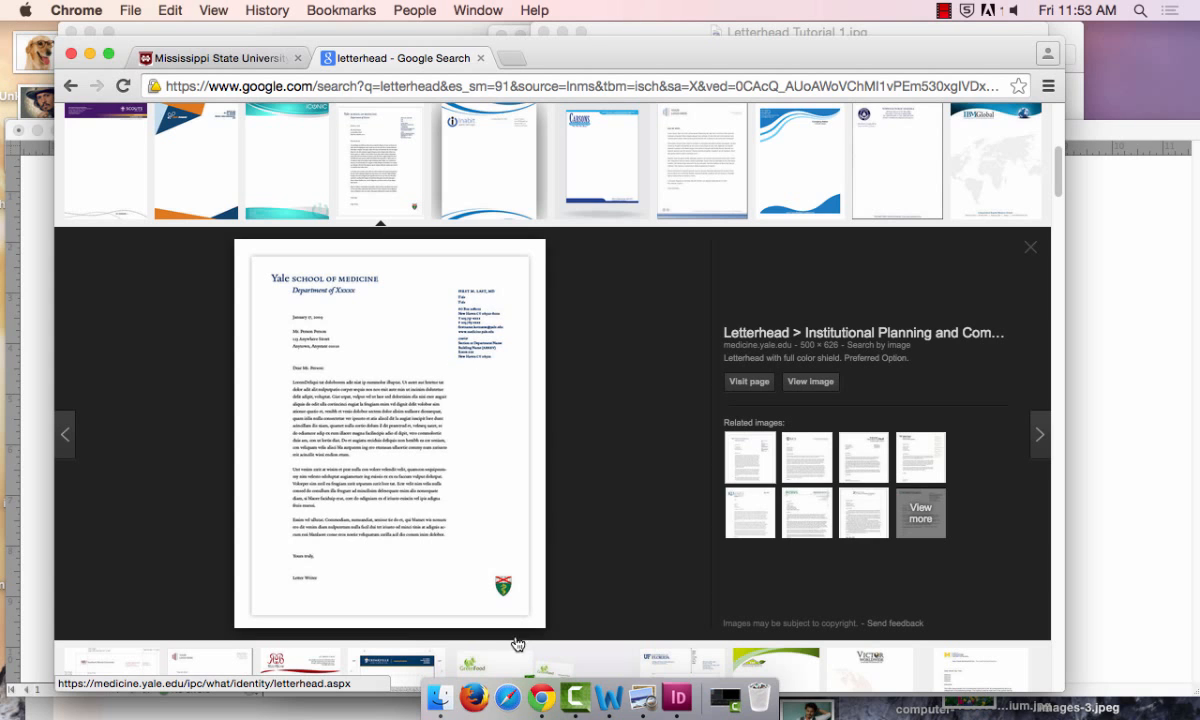
pyautogui.click(1035, 247)
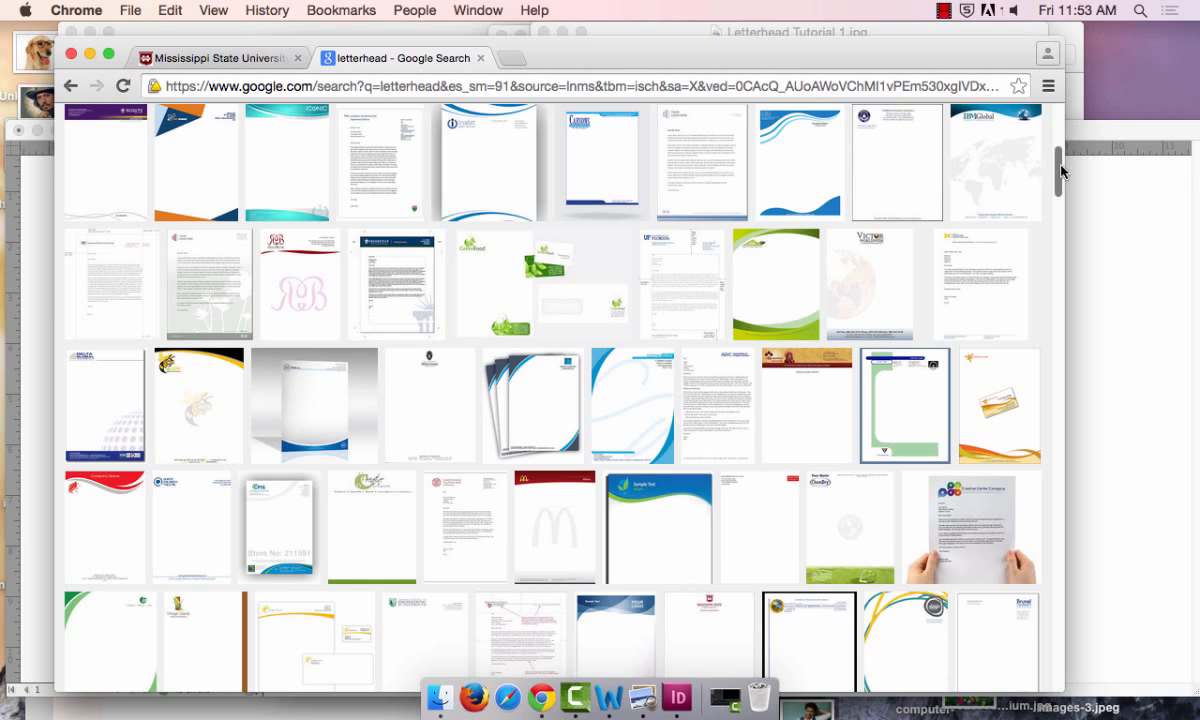
# - Preview the Mississippi State University and Crowning Move.com letterheads among the image results, and minimize the browser
pyautogui.moveTo(1060, 171)
pyautogui.mouseDown()
pyautogui.moveTo(1060, 218)
pyautogui.moveTo(1060, 191)
pyautogui.mouseUp()
pyautogui.click(706, 438)
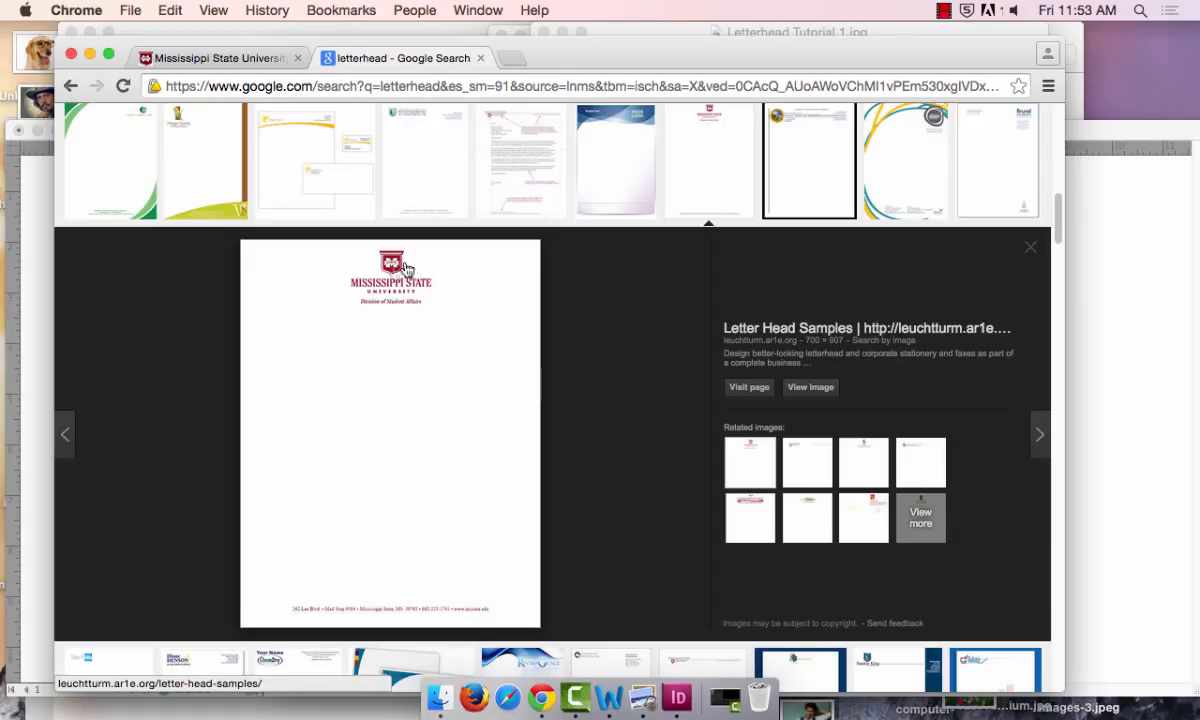
pyautogui.click(1030, 247)
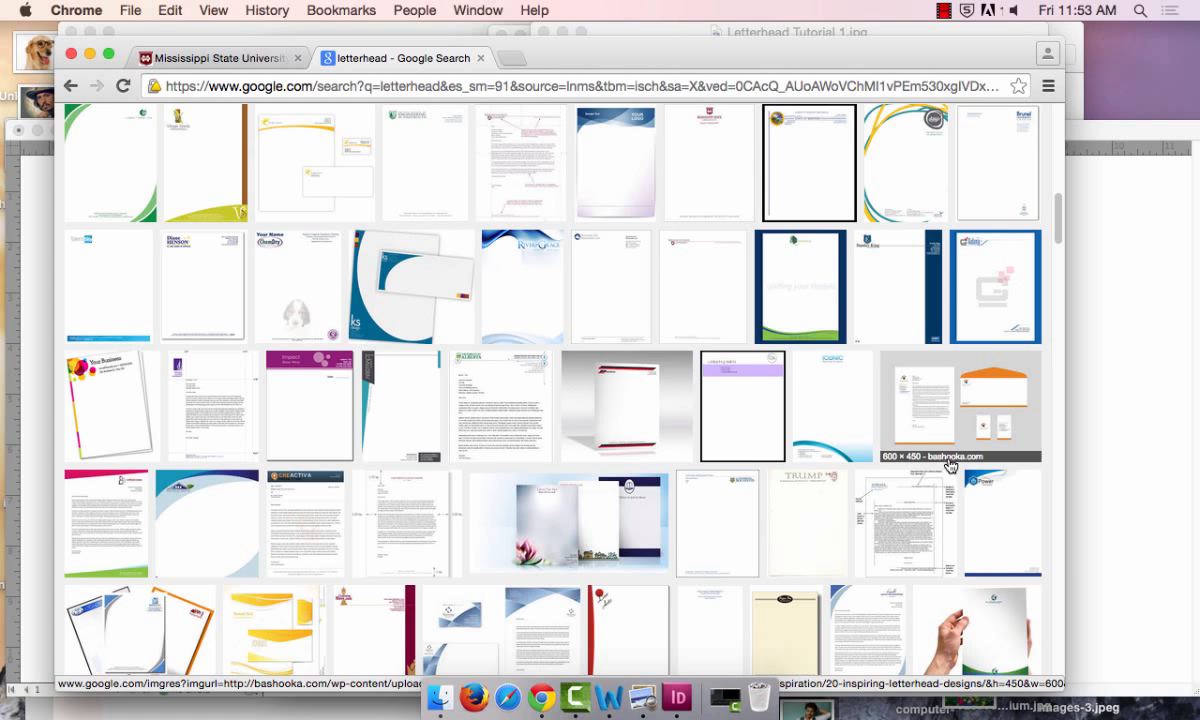
pyautogui.scroll(-5, 990, 270)
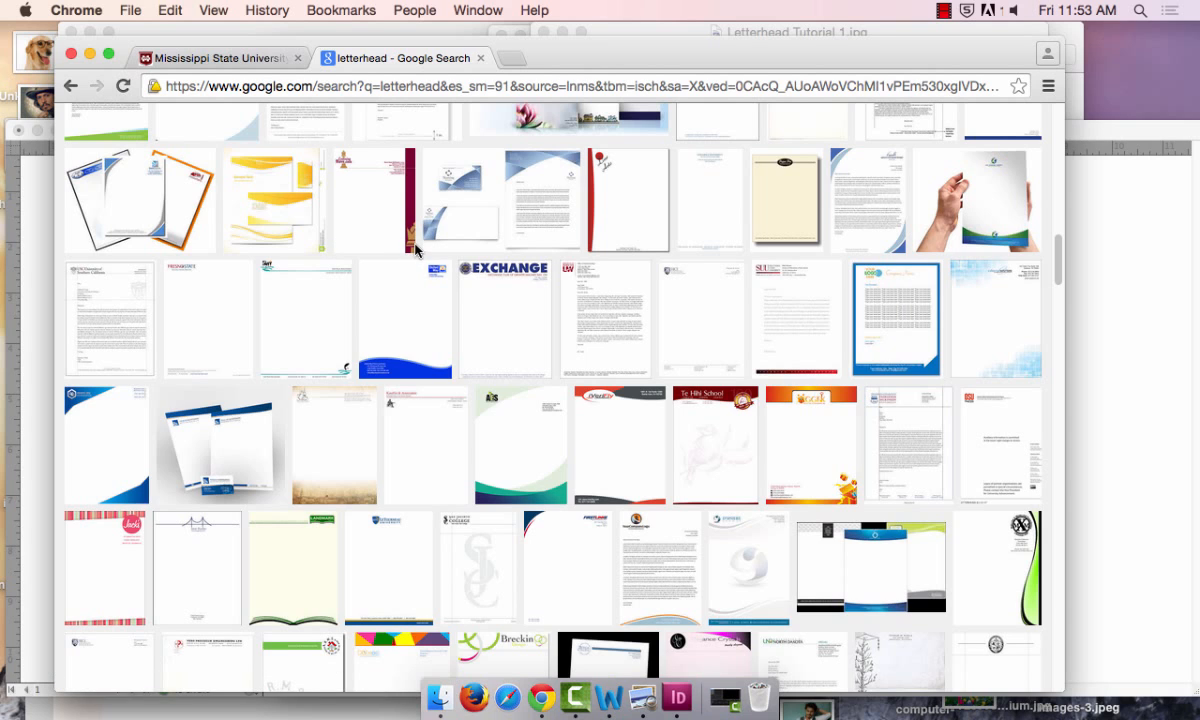
pyautogui.click(372, 165)
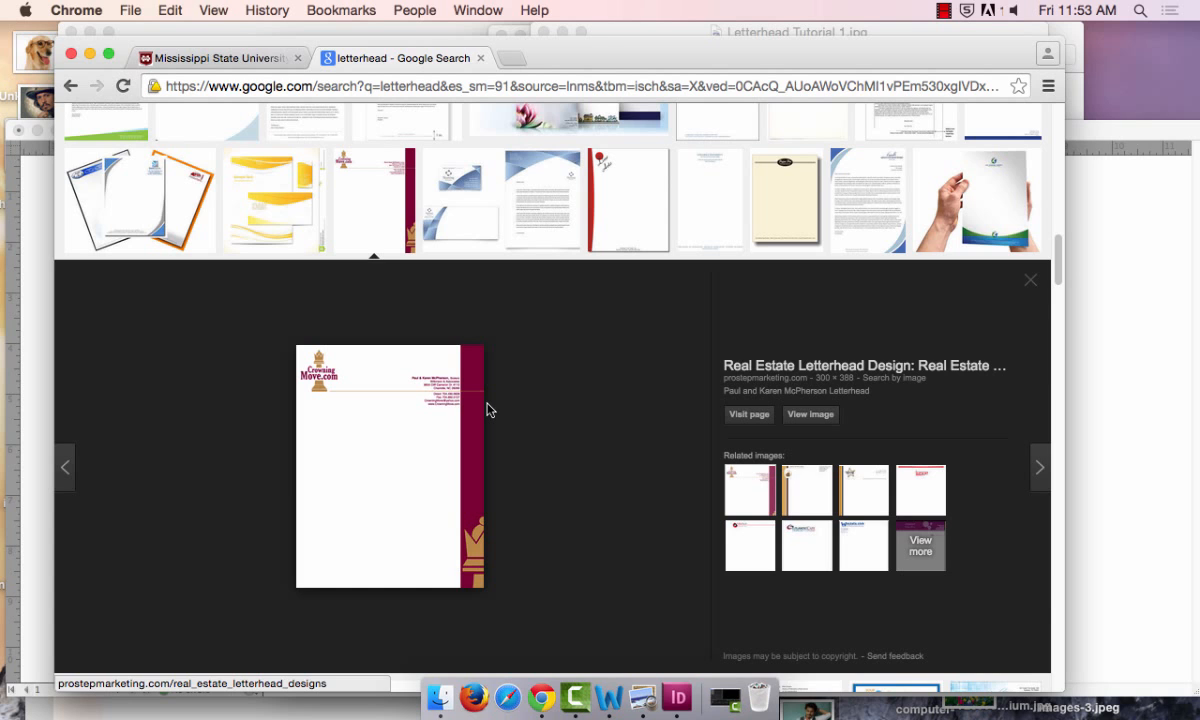
pyautogui.click(1033, 284)
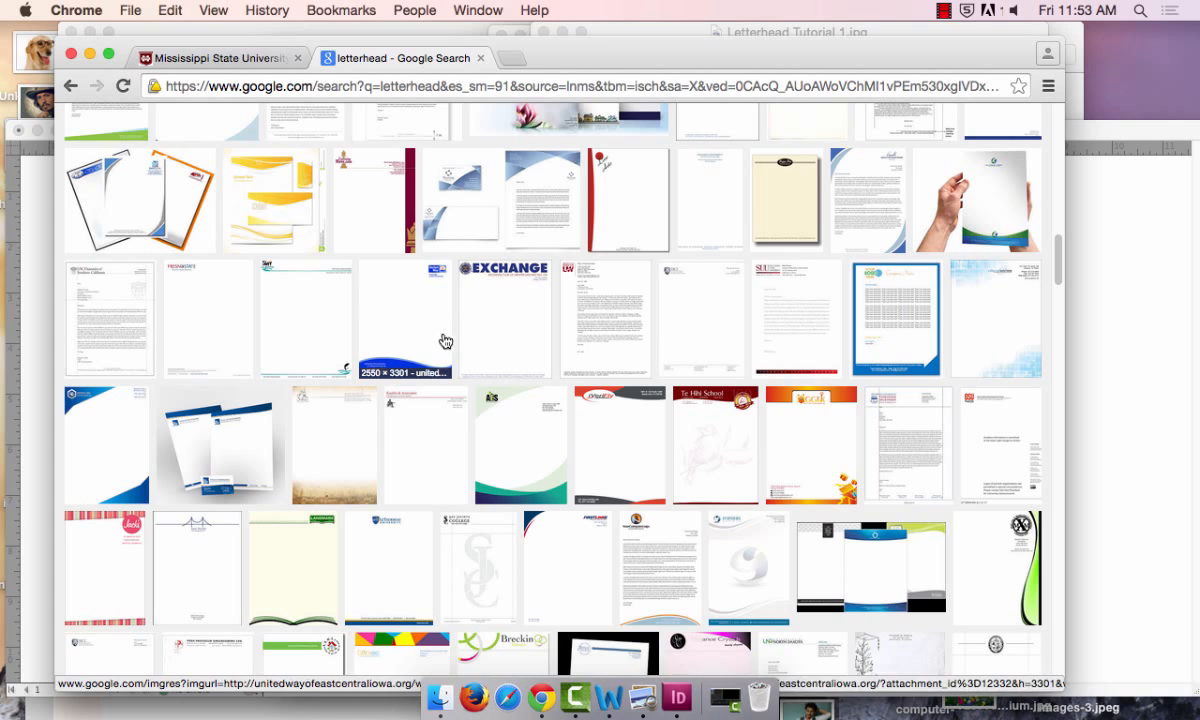
pyautogui.click(90, 54)
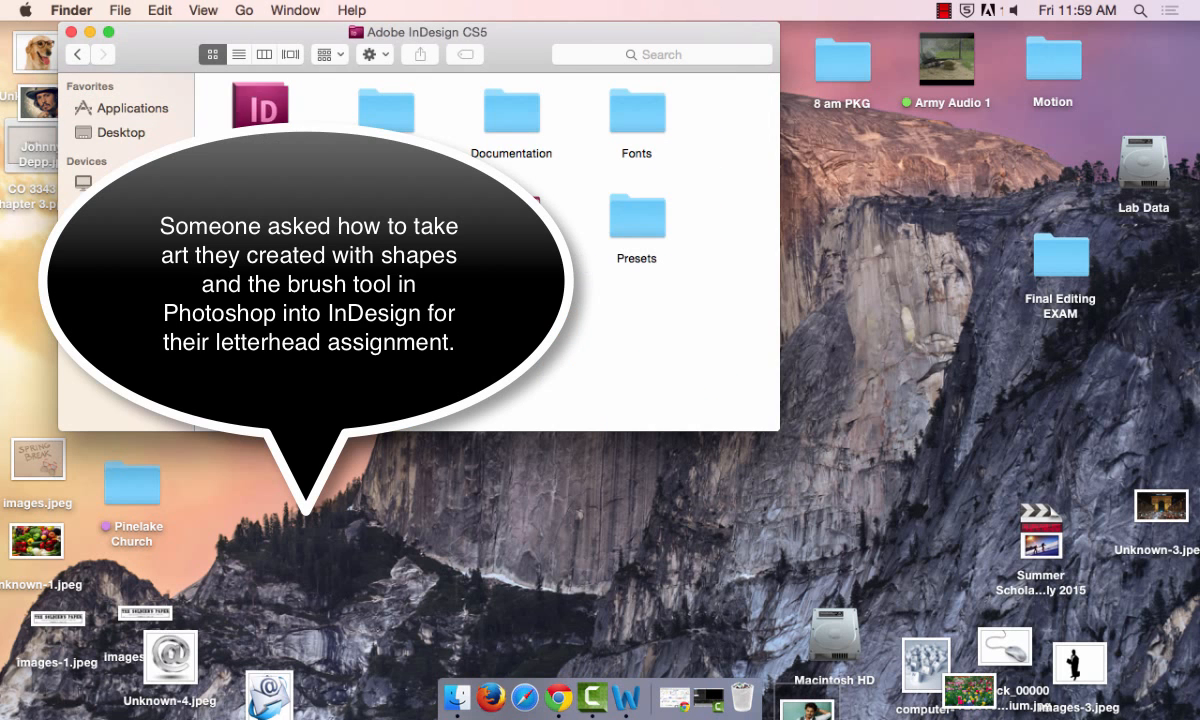
# - Launch InDesign CS5, create a new one-page Letter document with default settings, and place the Character panel clear of the page
pyautogui.doubleClick(262, 105)
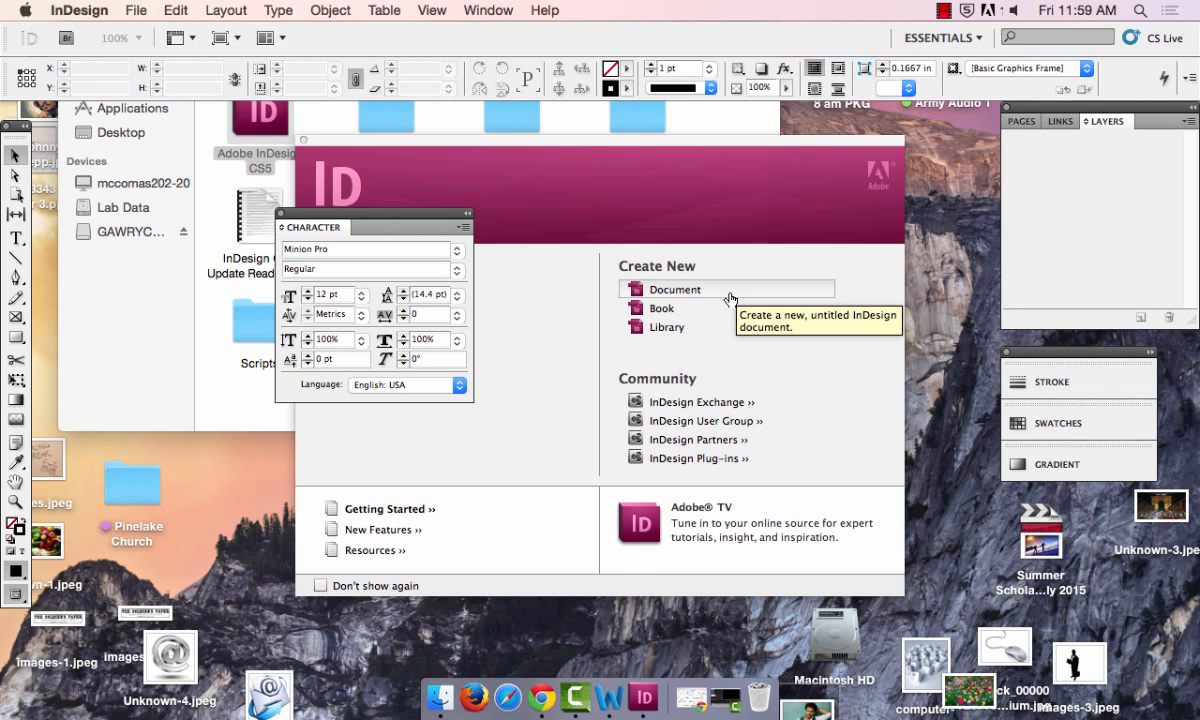
pyautogui.click(730, 298)
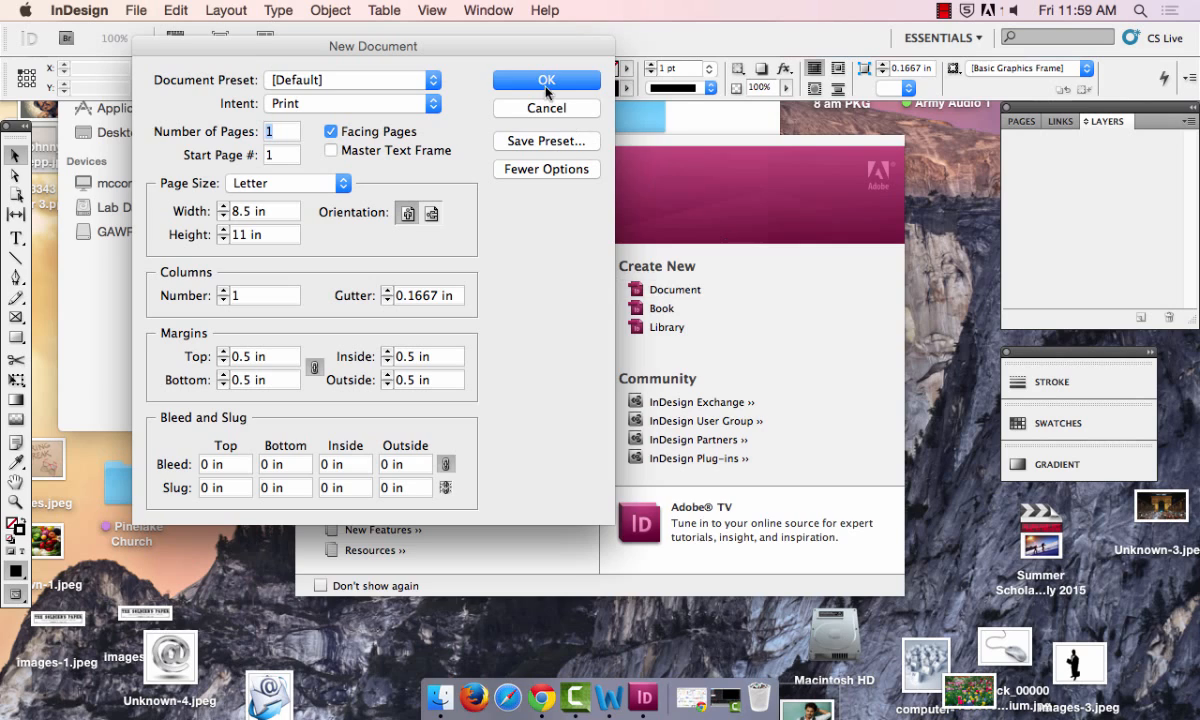
pyautogui.click(547, 88)
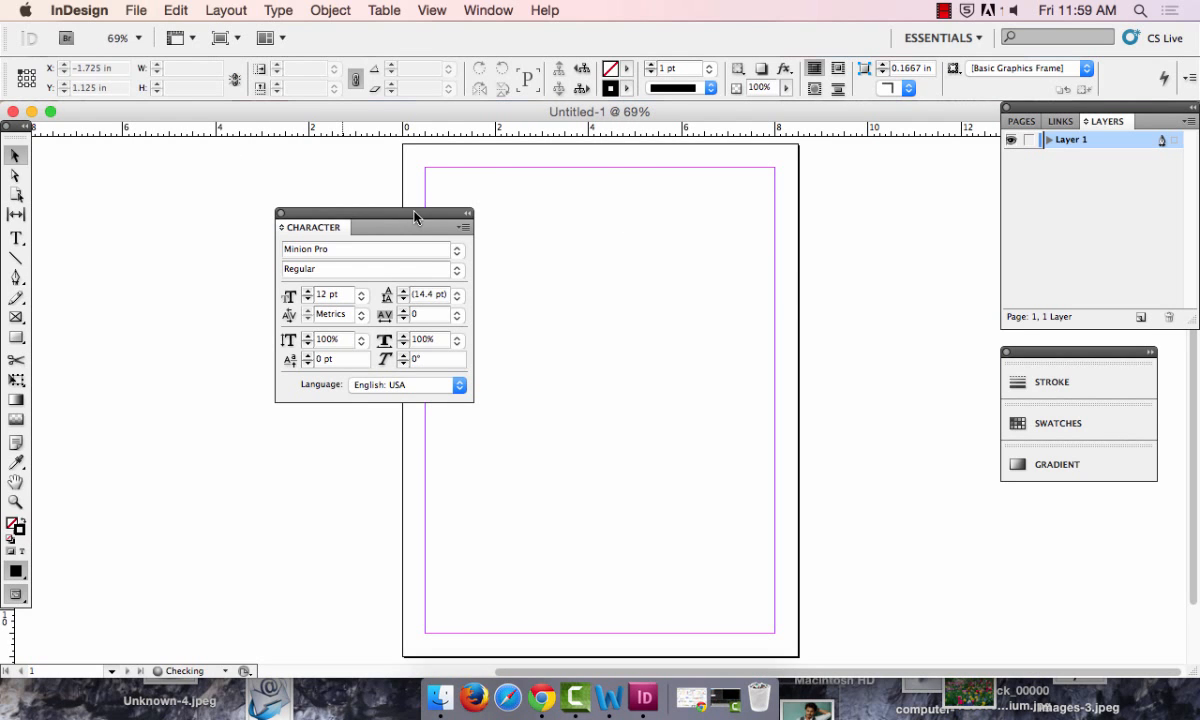
pyautogui.moveTo(415, 217); pyautogui.dragTo(220, 203)
# - Place the image johnnydepp.jpg from the Desktop onto the page
pyautogui.press('super+d')
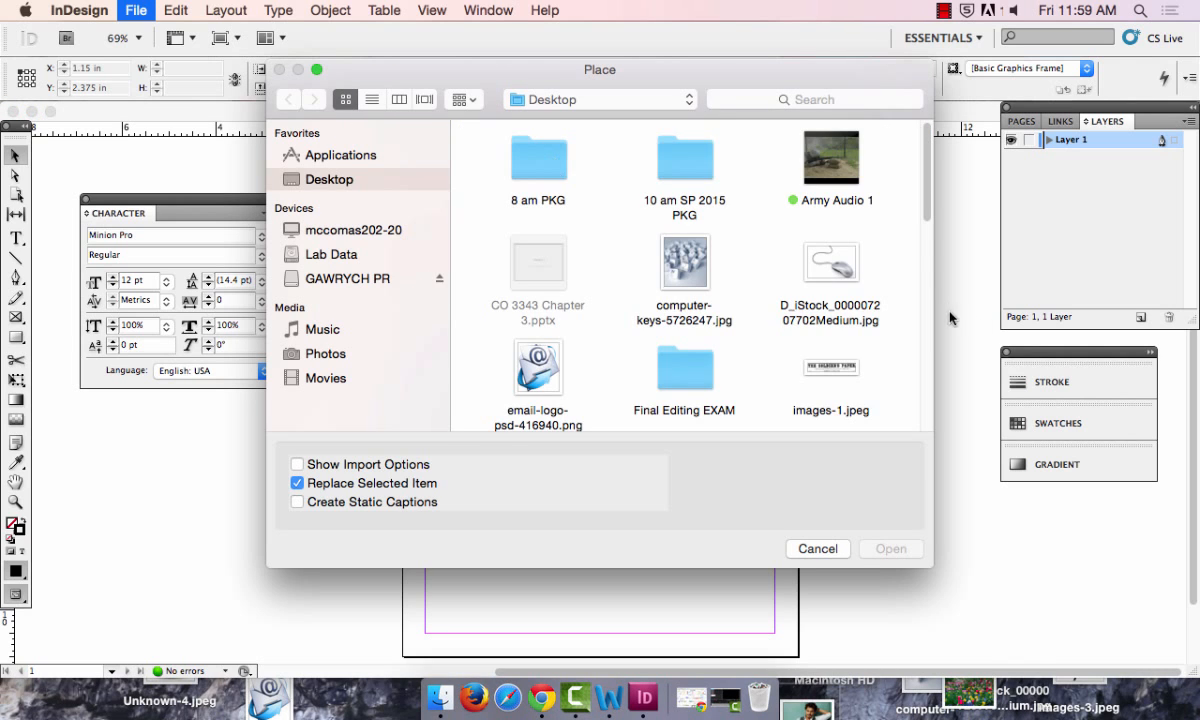
pyautogui.moveTo(920, 187); pyautogui.dragTo(925, 314)
pyautogui.doubleClick(684, 168)
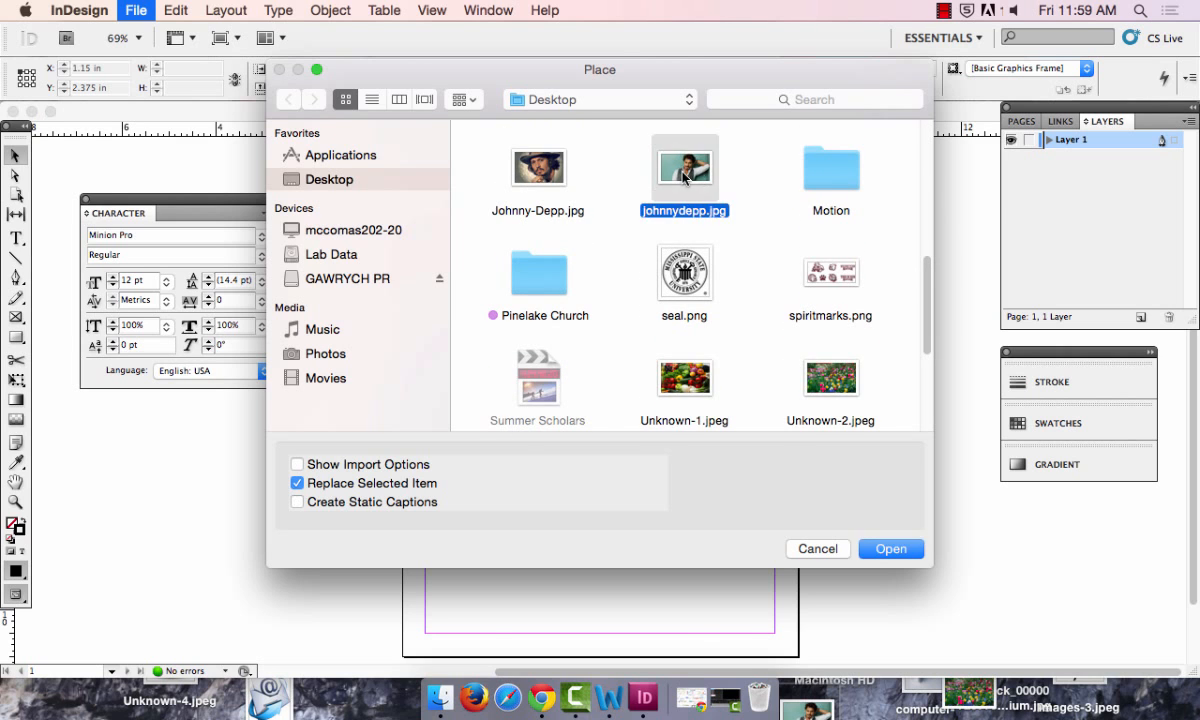
pyautogui.click(482, 268)
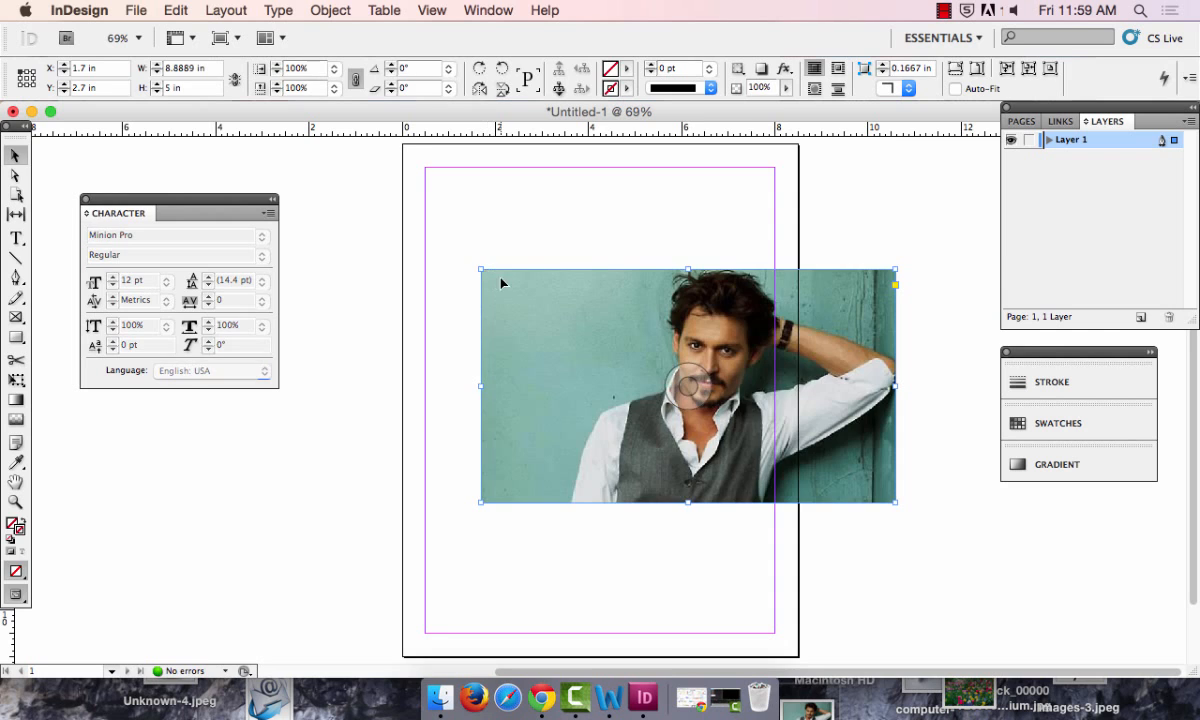
# - Align the placed image with the page's top-left corner at X 0, Y 0 and resize its frame to 8.5 by 11 in
pyautogui.moveTo(769, 341); pyautogui.dragTo(715, 85)
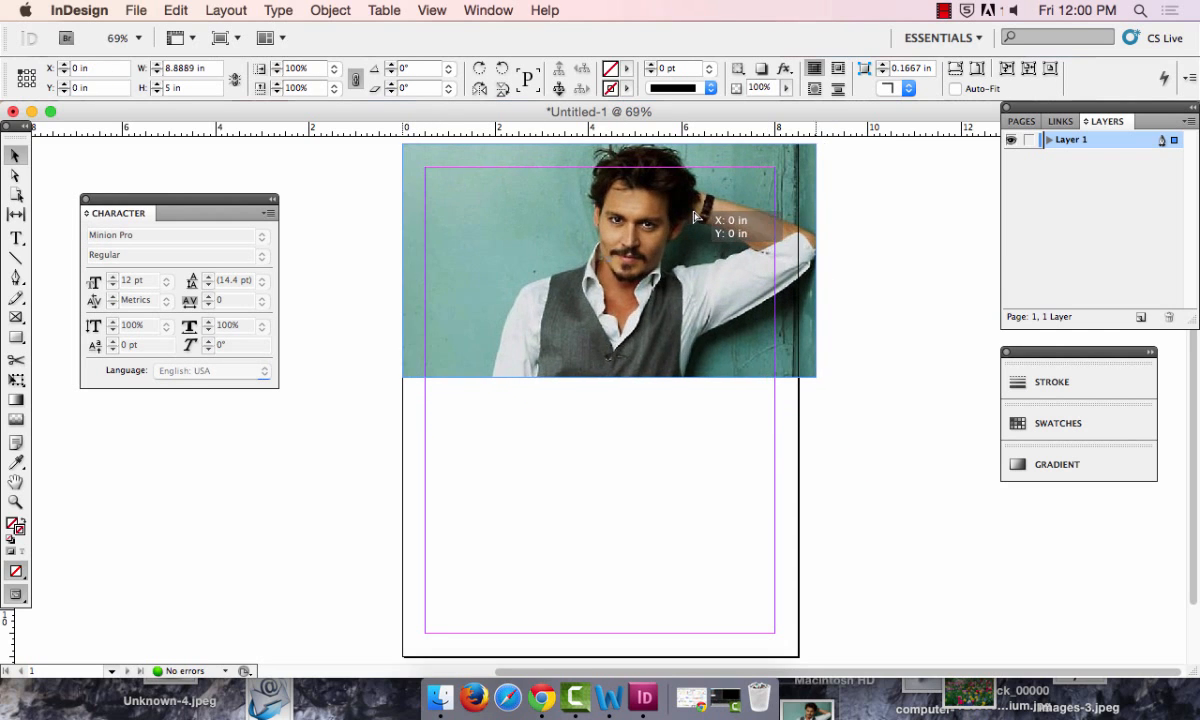
pyautogui.moveTo(618, 387); pyautogui.dragTo(622, 657)
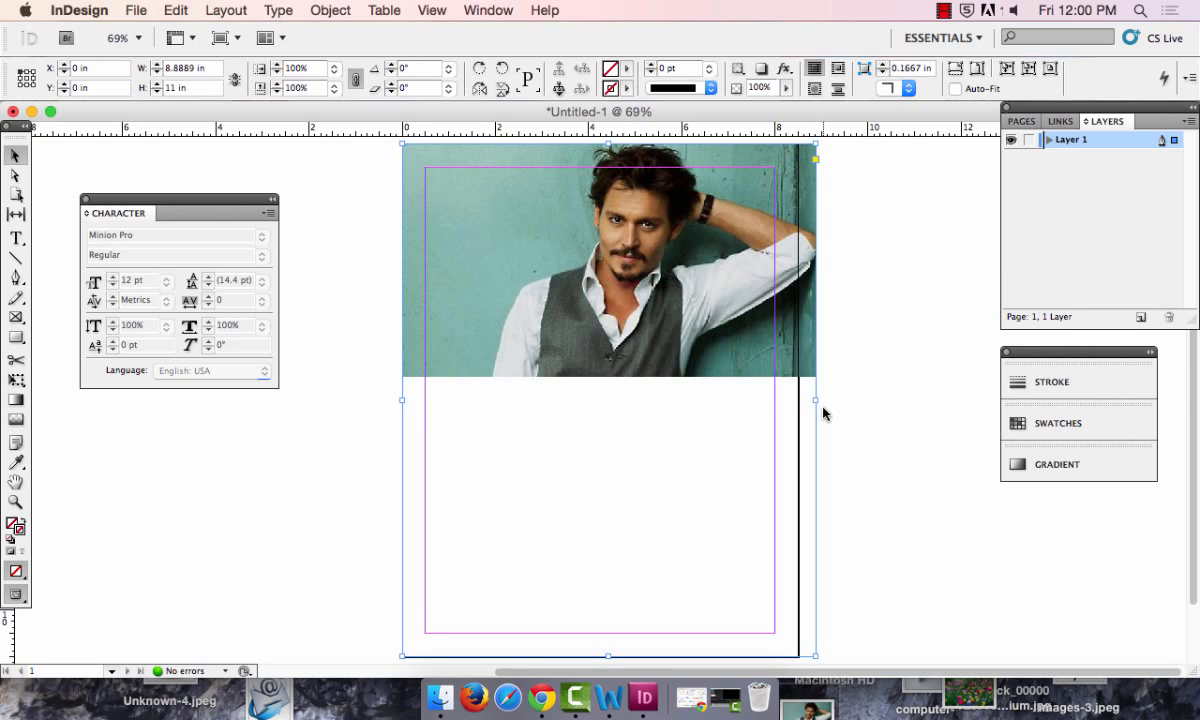
pyautogui.moveTo(816, 400); pyautogui.dragTo(798, 399)
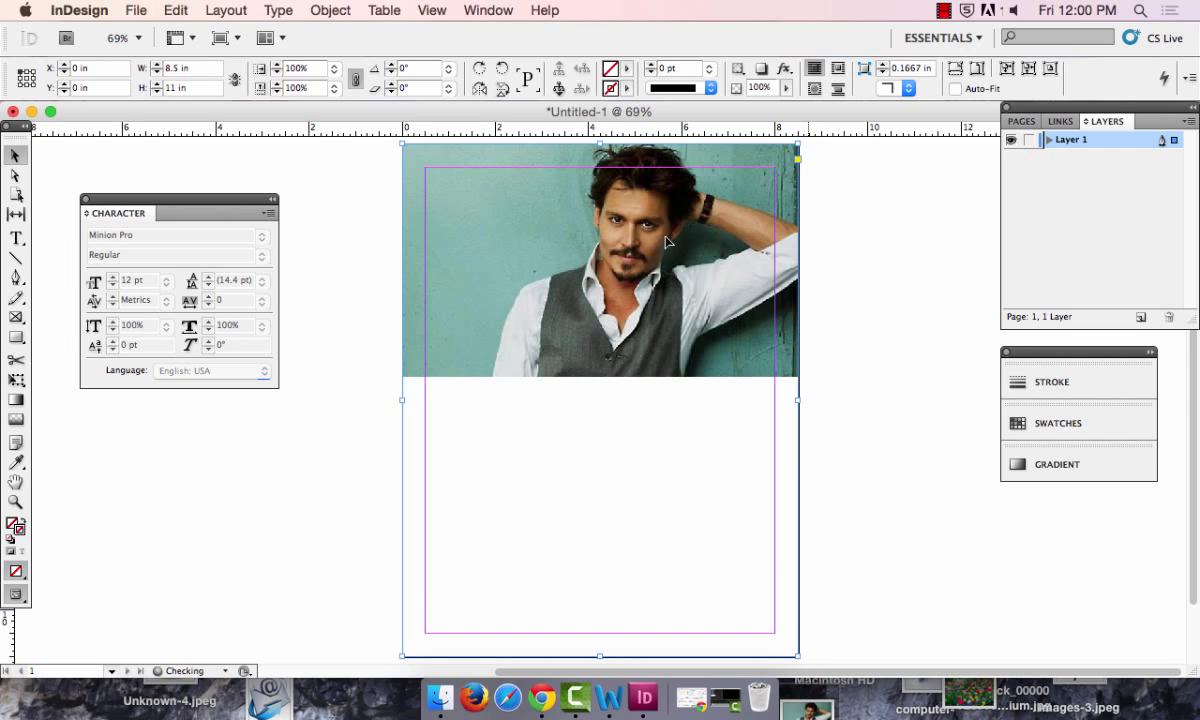
# - Fit the placed photo proportionally to fill its frame, and shift the content inside to X -5.95 in to show the man's face
pyautogui.click(328, 10)
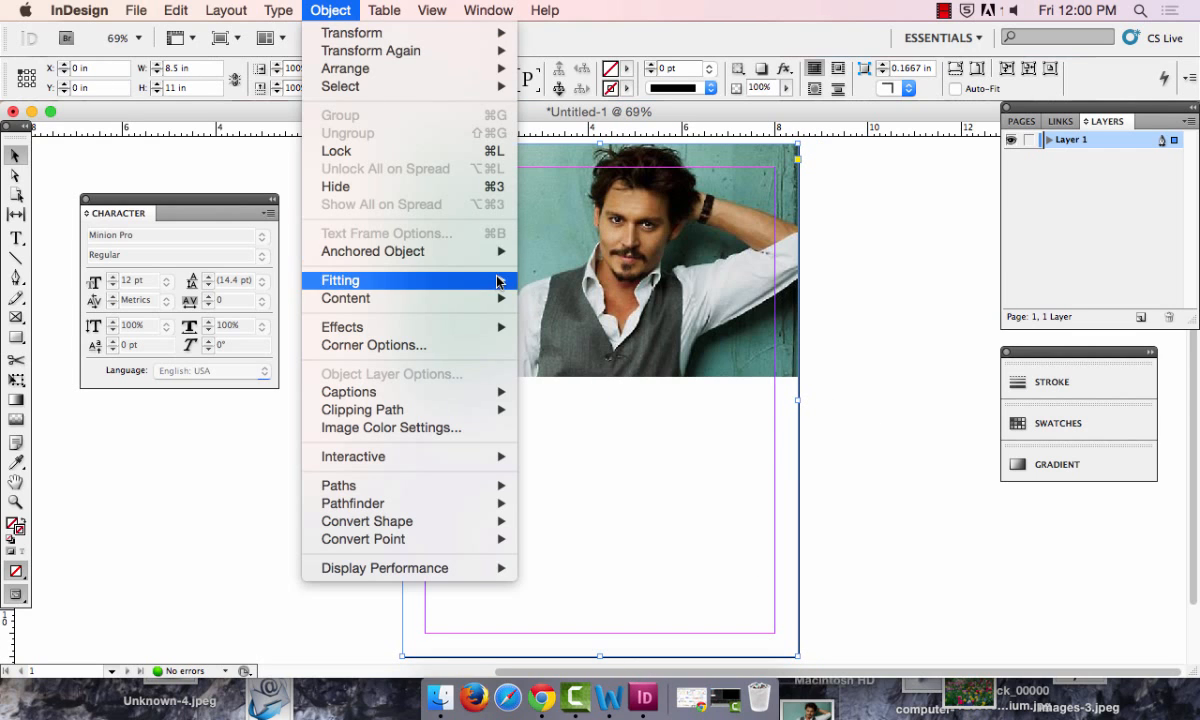
pyautogui.moveTo(462, 280)
pyautogui.click(573, 282)
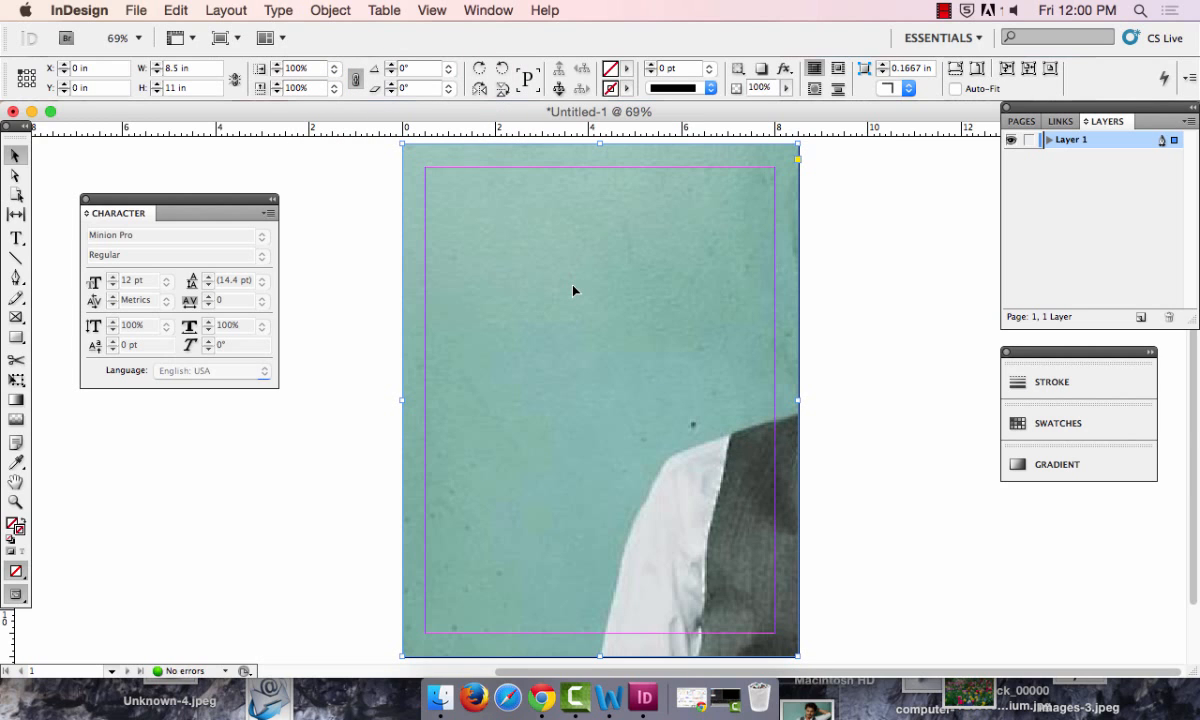
pyautogui.click(15, 175)
pyautogui.click(500, 272)
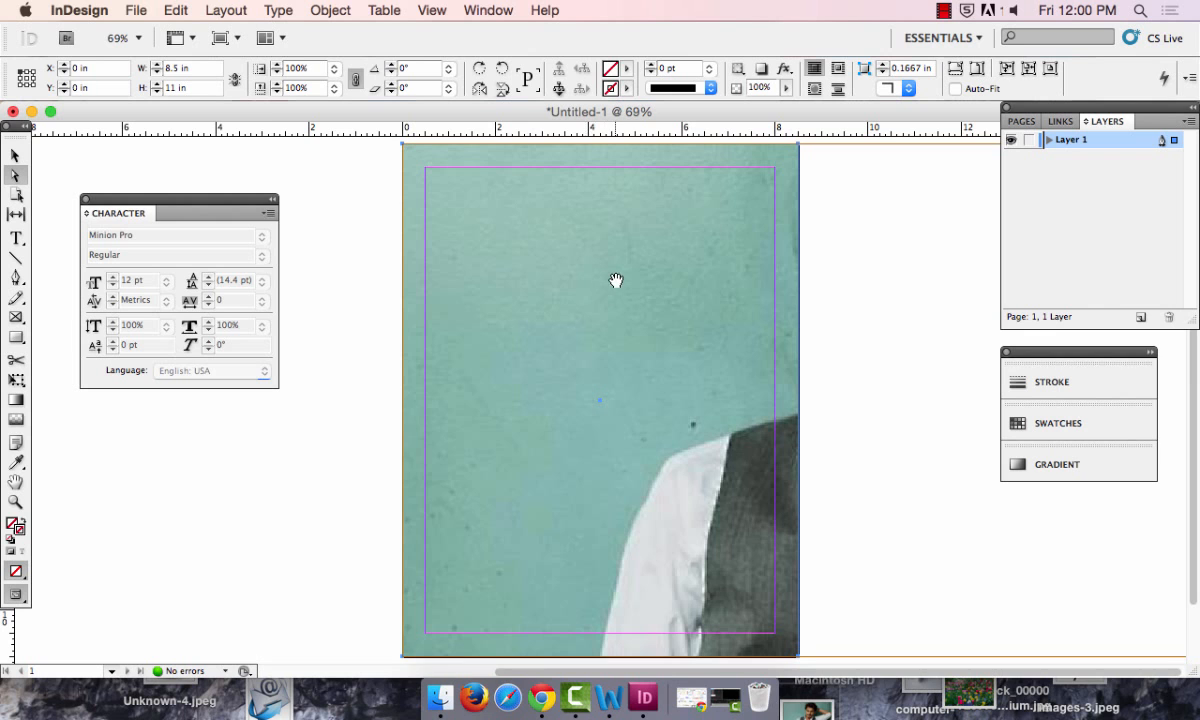
pyautogui.moveTo(616, 279); pyautogui.dragTo(360, 294)
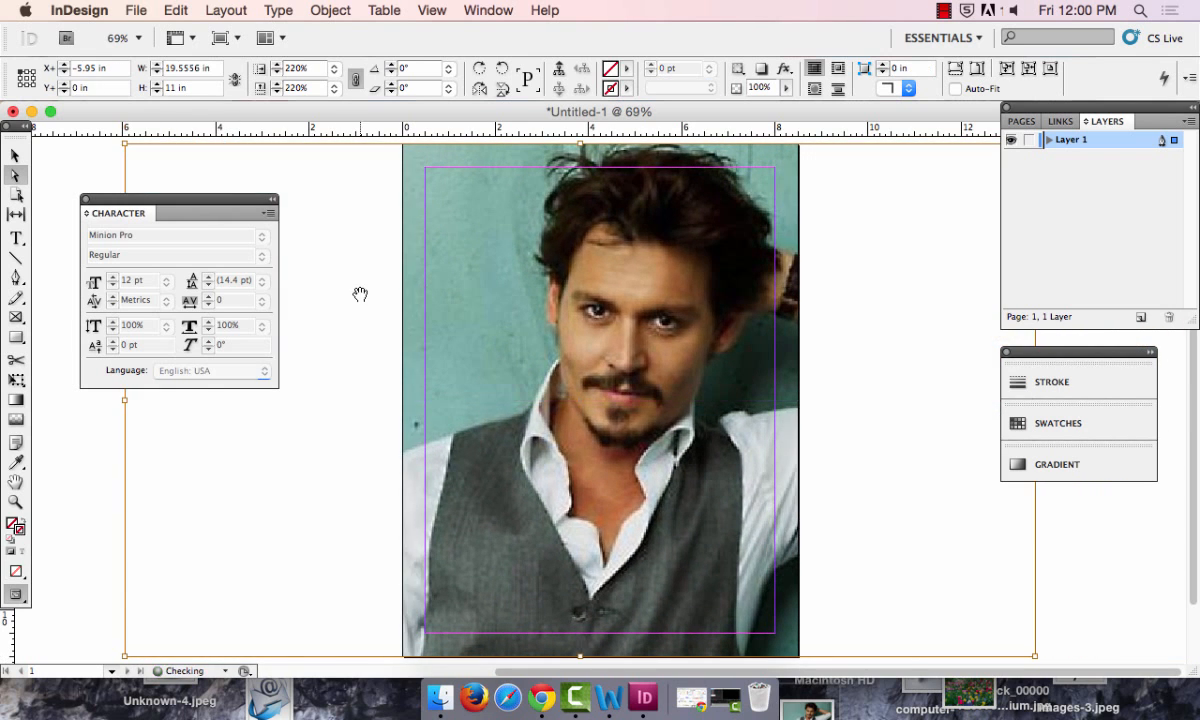
pyautogui.click(48, 410)
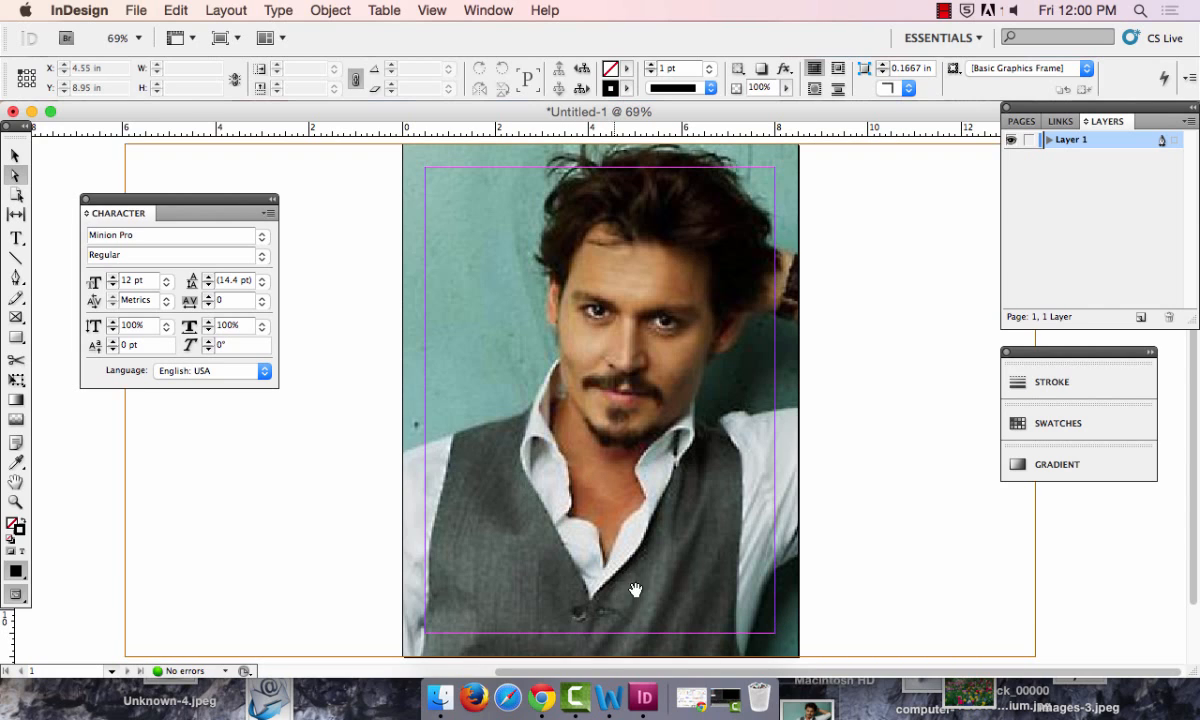
# - Launch Adobe Photoshop CS5 from its folder in Applications
pyautogui.click(441, 699)
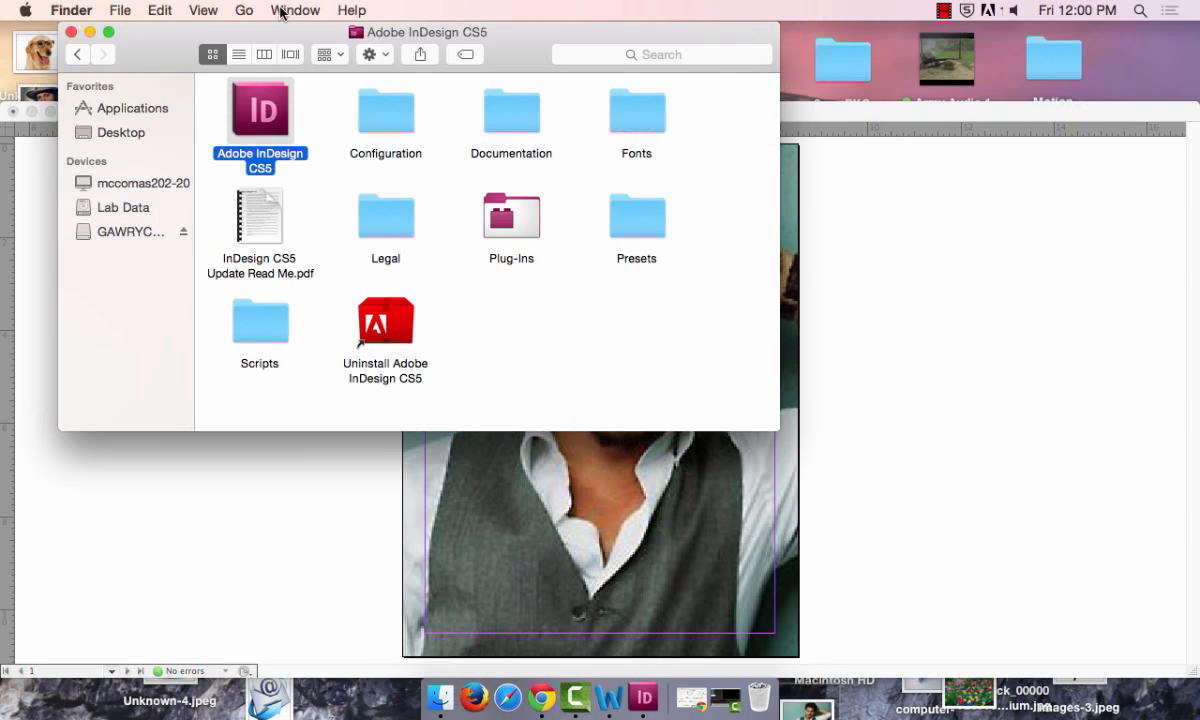
pyautogui.click(81, 56)
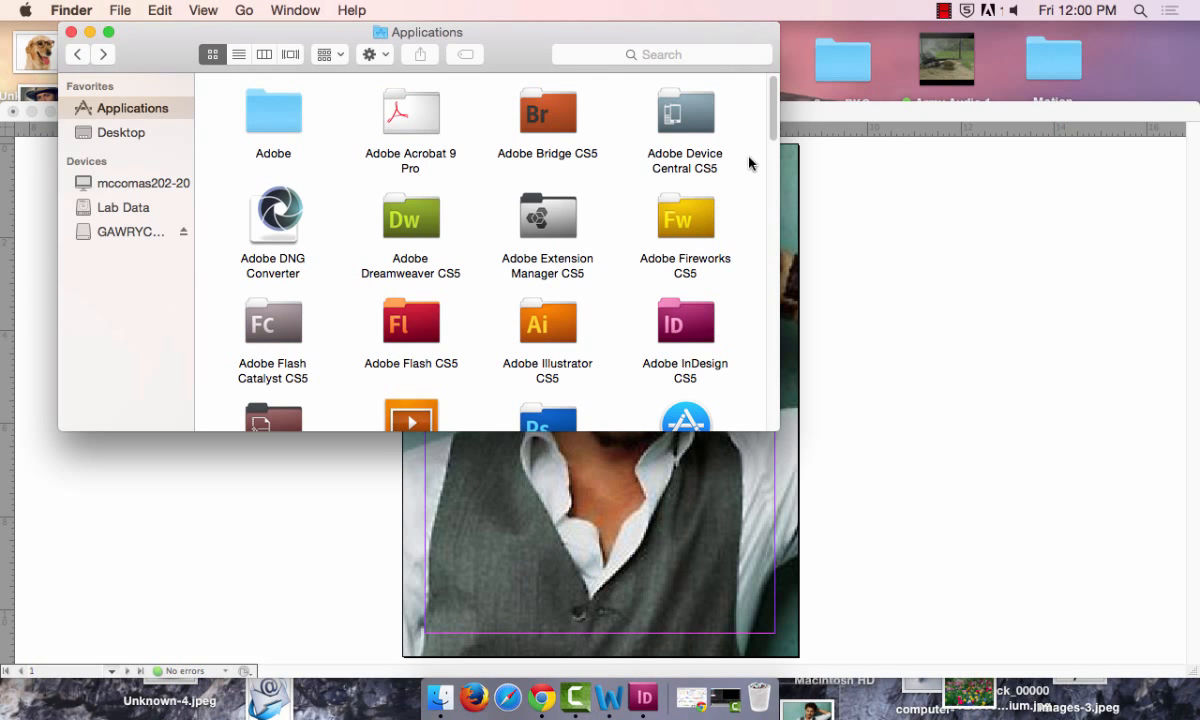
pyautogui.scroll(-3, 771, 107)
pyautogui.click(557, 308)
pyautogui.doubleClick(557, 308)
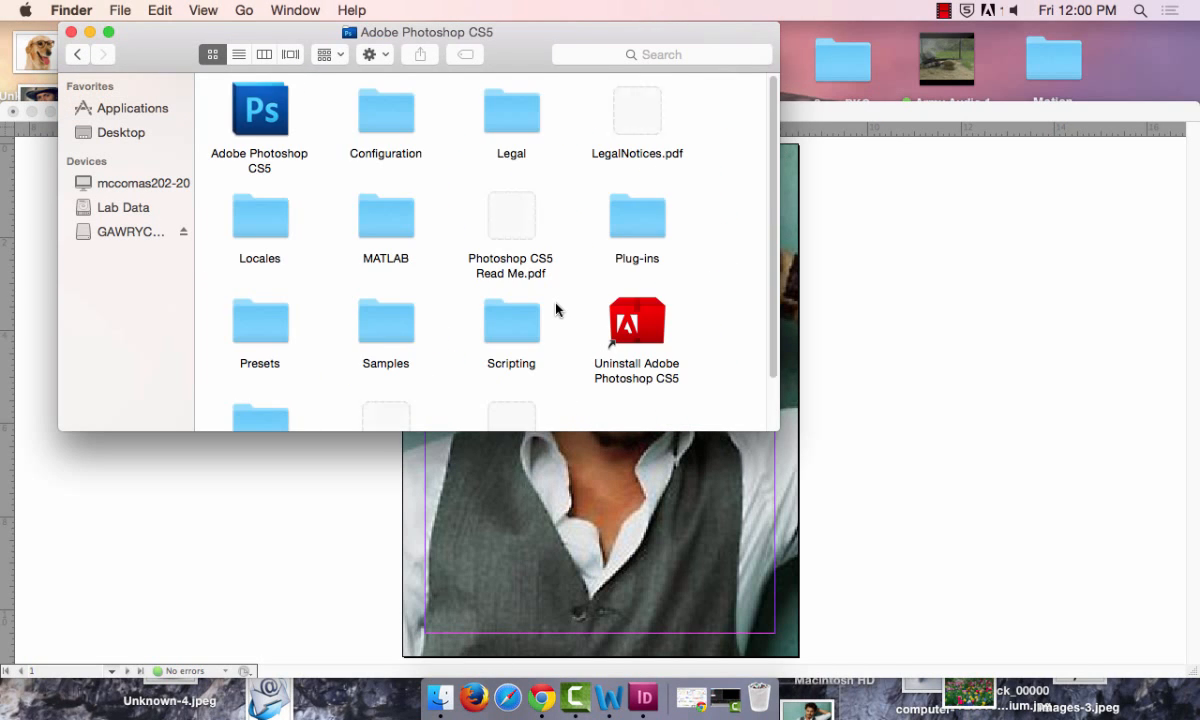
pyautogui.click(249, 127)
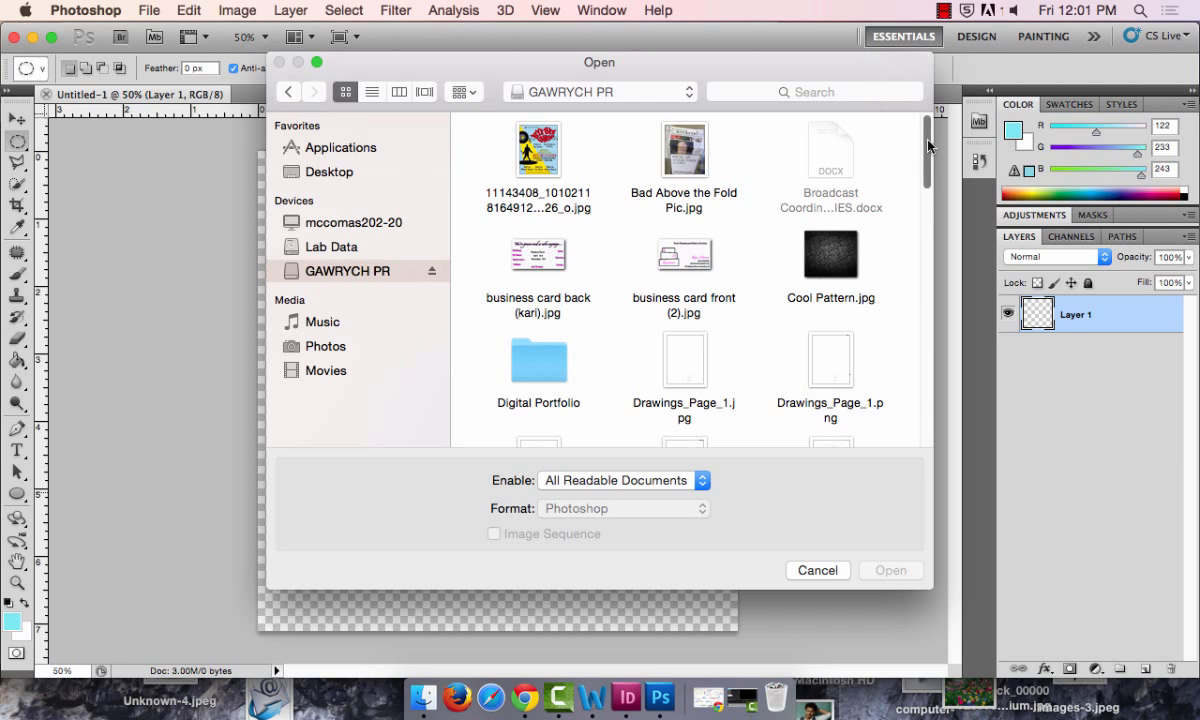
# - Browse the external drive to the Public Relations Production folder and show its contents as a list
pyautogui.scroll(-3, 869, 130)
pyautogui.click(558, 236)
pyautogui.doubleClick(558, 236)
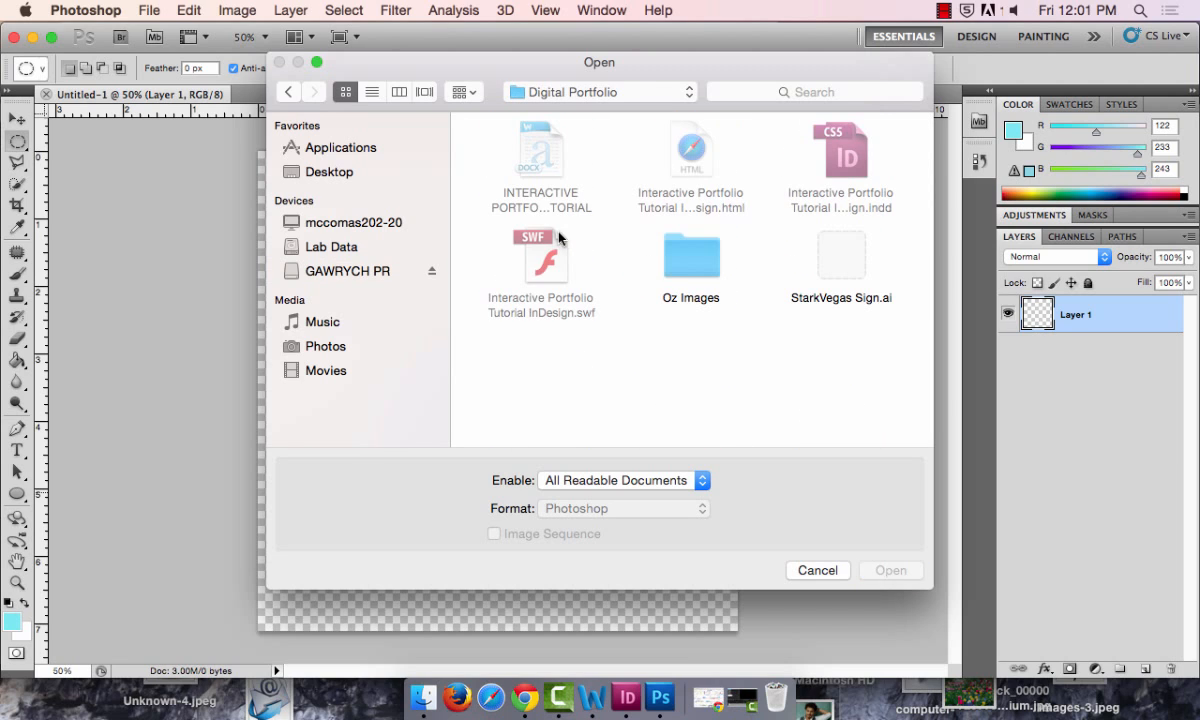
pyautogui.click(287, 92)
pyautogui.moveTo(928, 198); pyautogui.dragTo(921, 410)
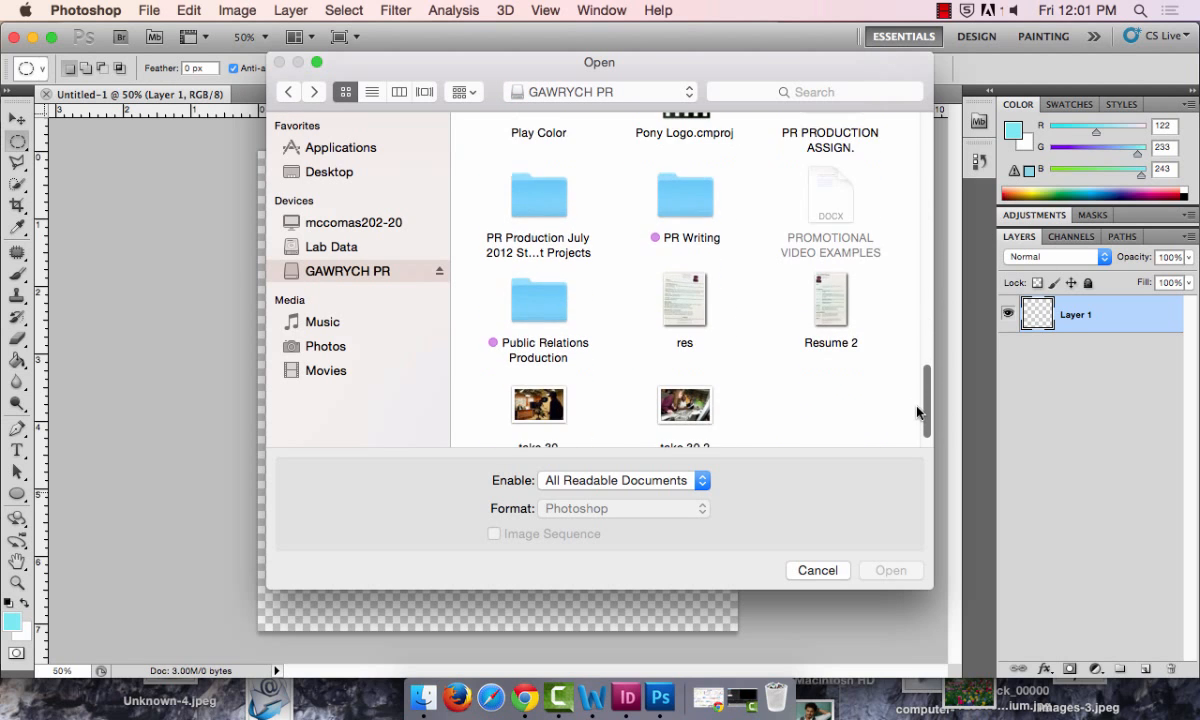
pyautogui.doubleClick(518, 289)
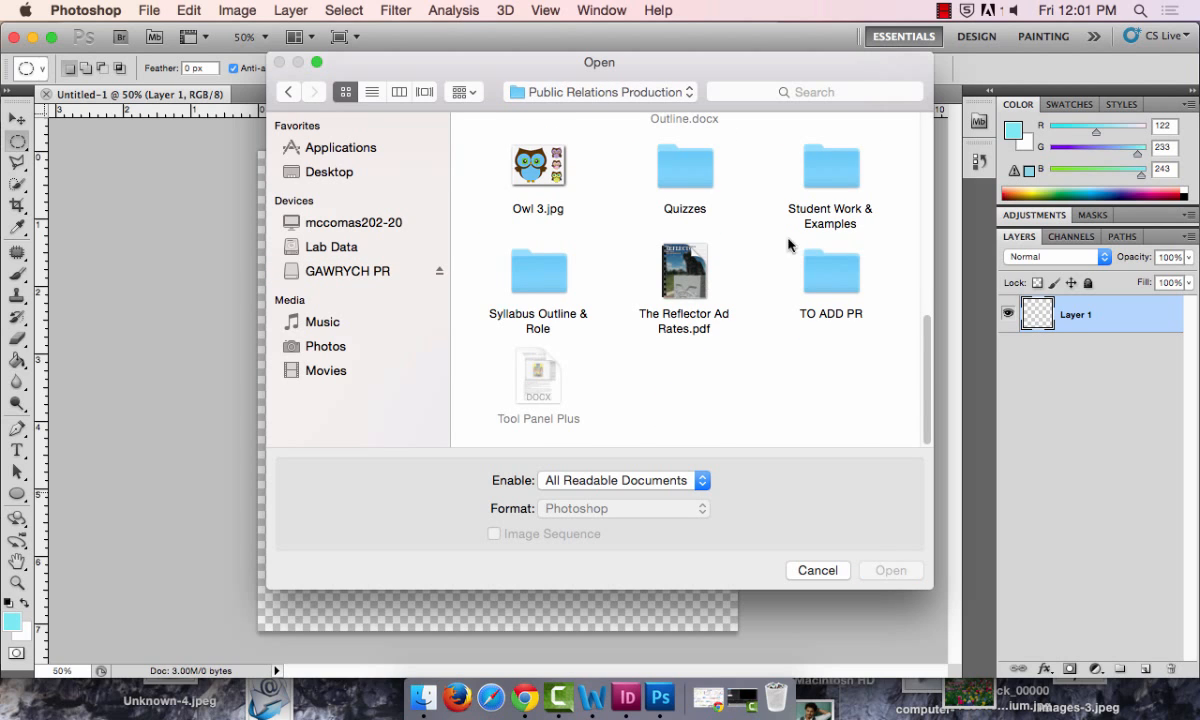
pyautogui.moveTo(924, 375); pyautogui.dragTo(907, 160)
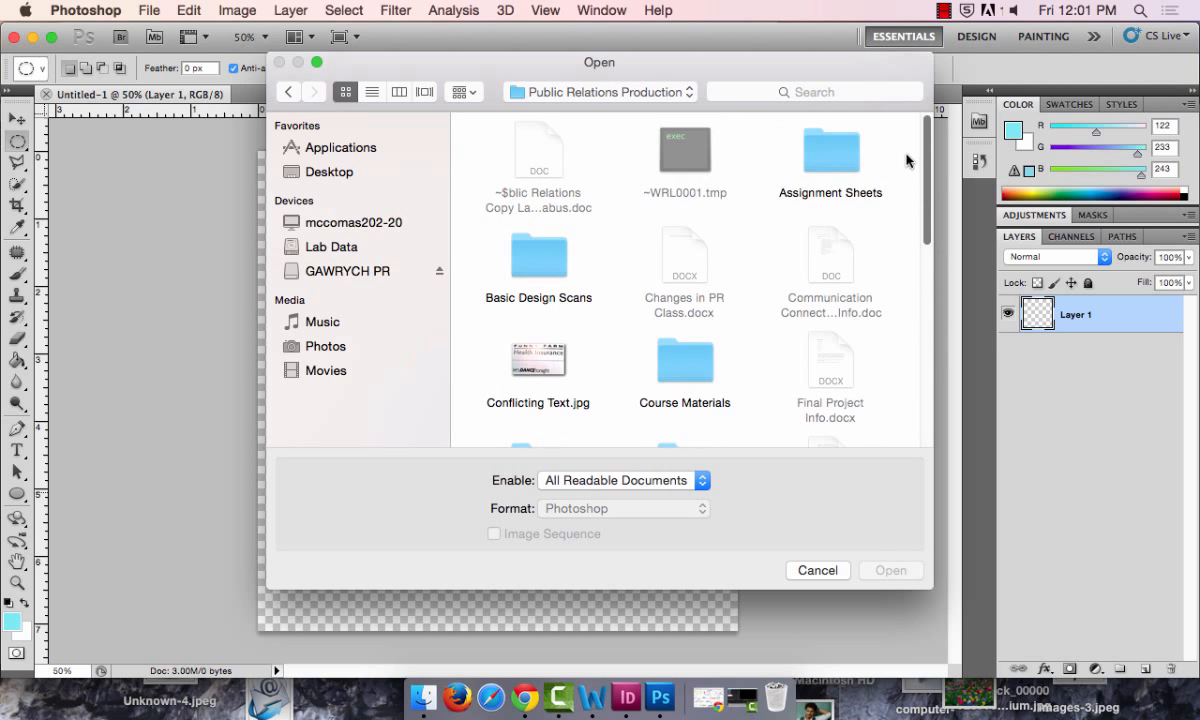
pyautogui.click(371, 91)
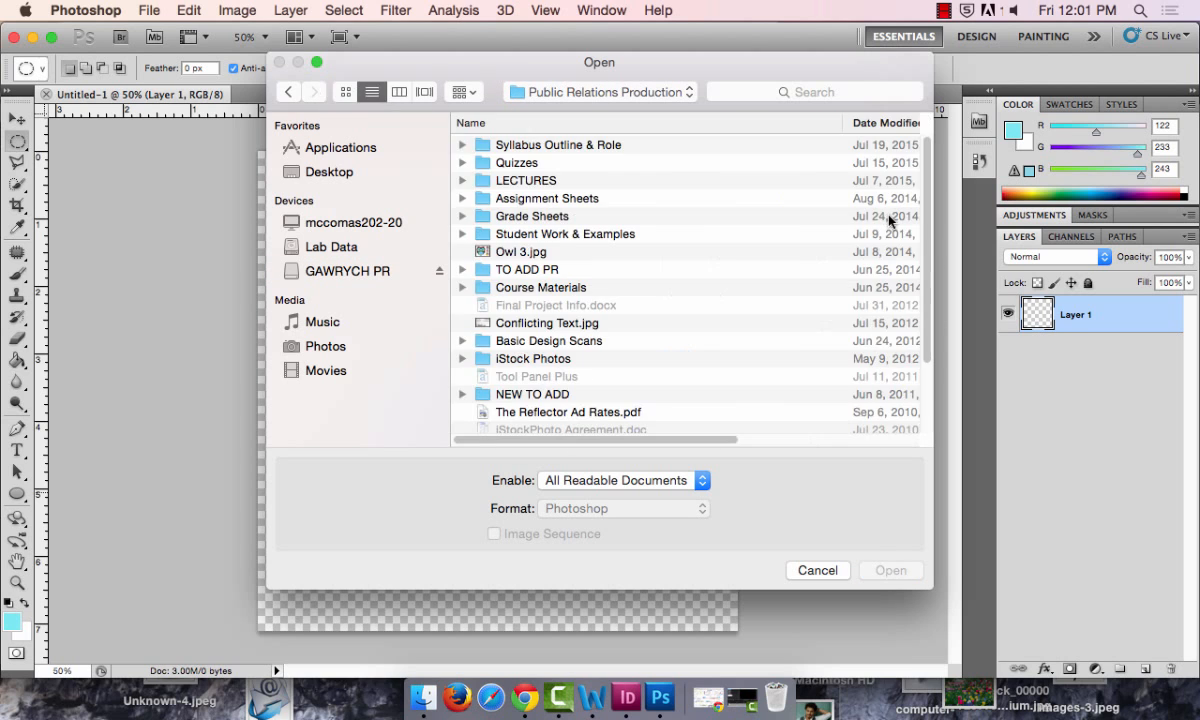
# - Open CL2BusinessCardFront.psd from a student's folder within Student Work & Examples, Log & Biz Cards, without updating its text layers
pyautogui.doubleClick(593, 235)
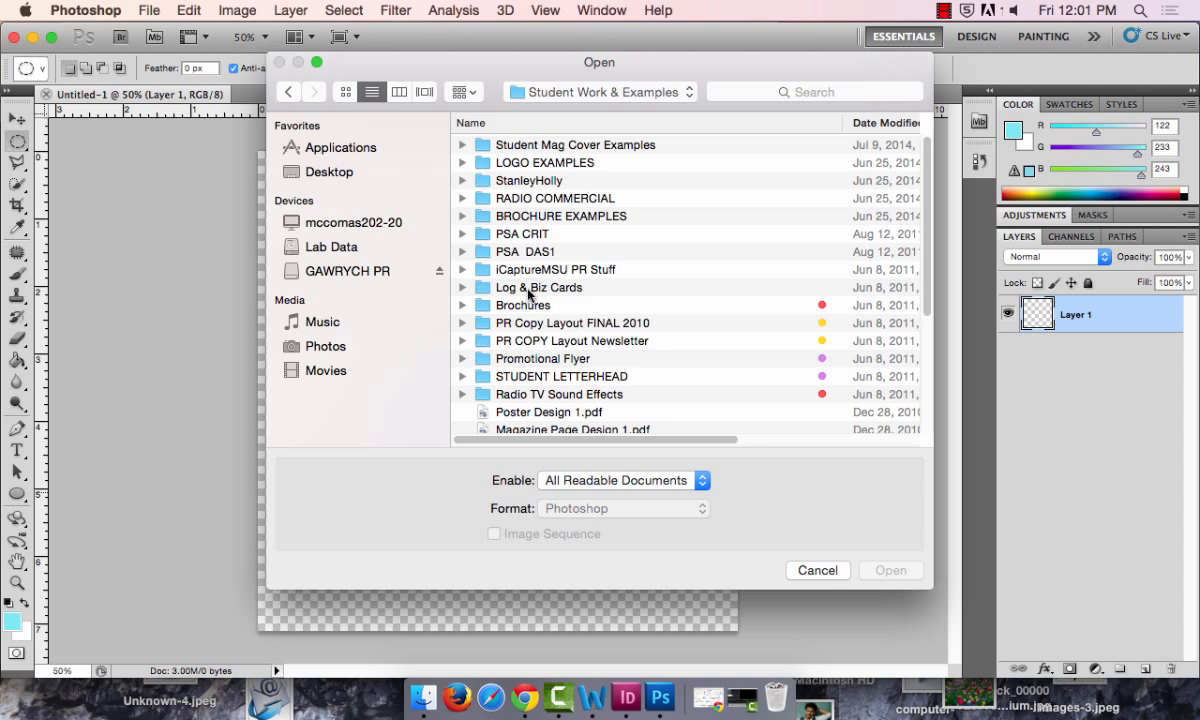
pyautogui.doubleClick(498, 280)
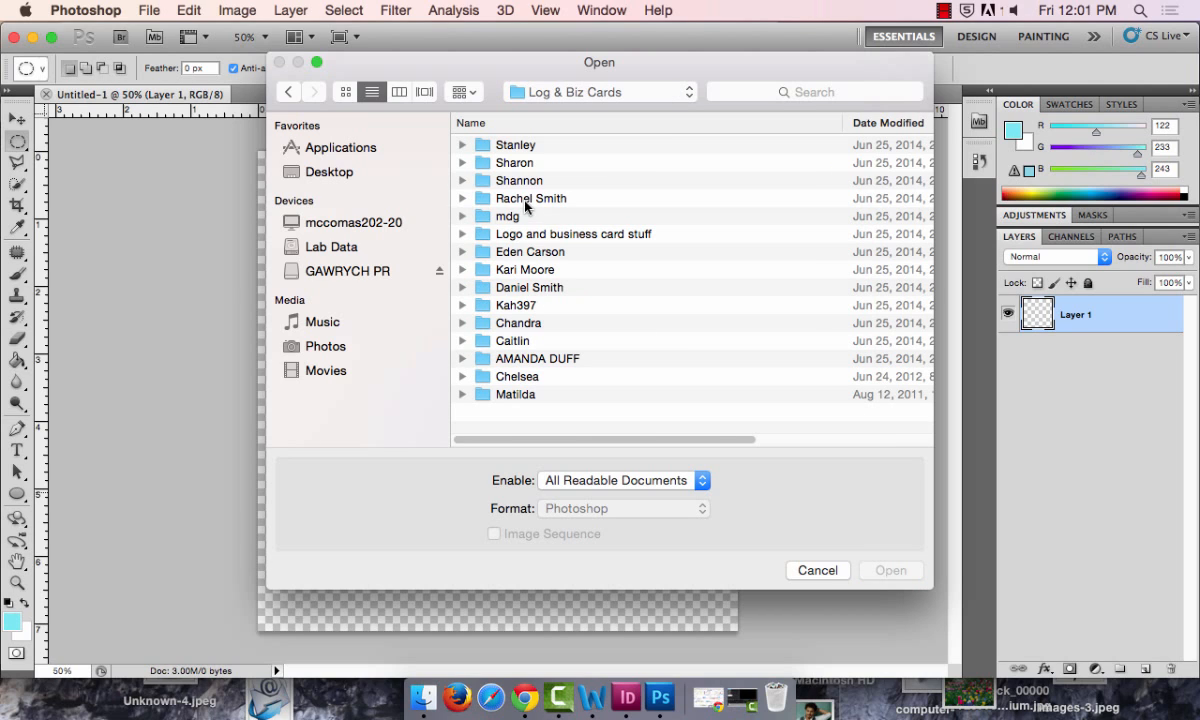
pyautogui.doubleClick(525, 200)
pyautogui.doubleClick(530, 252)
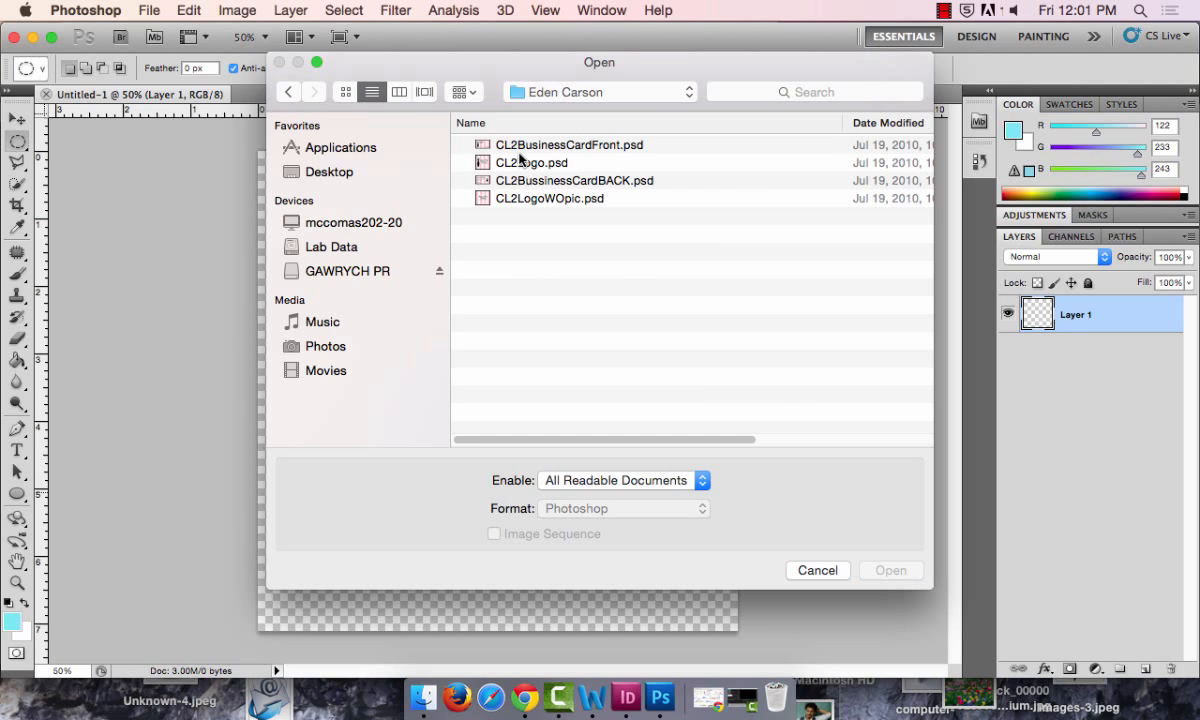
pyautogui.doubleClick(562, 145)
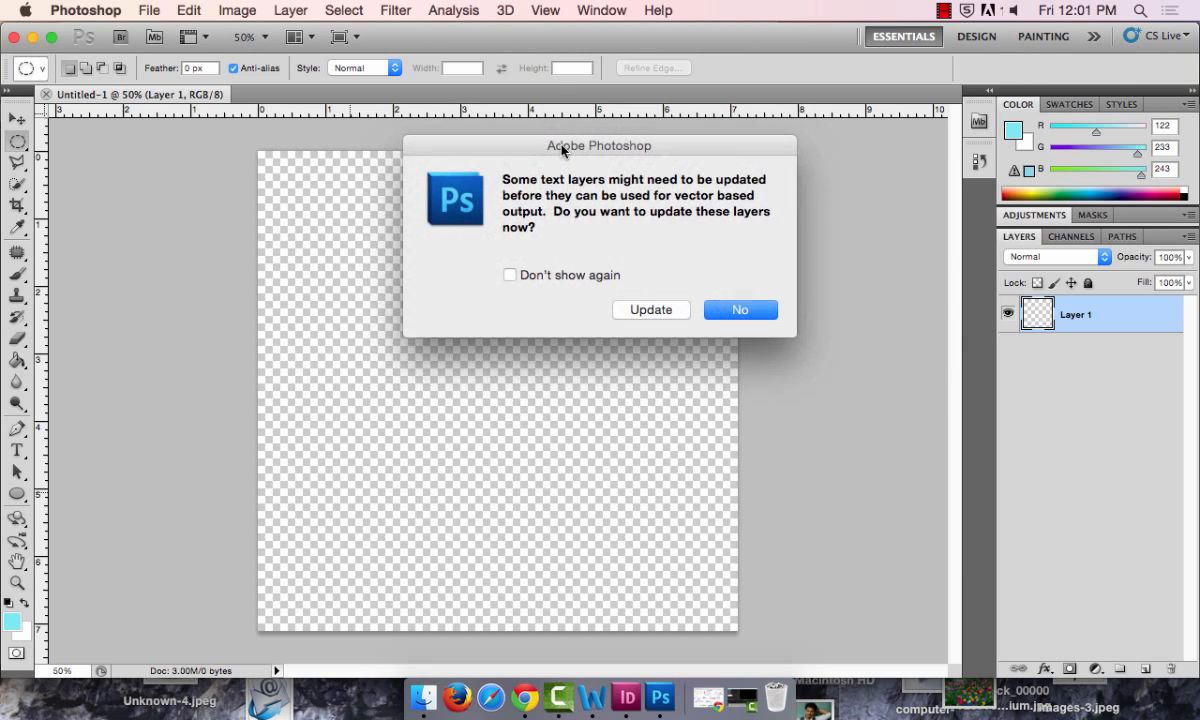
pyautogui.press('Return')
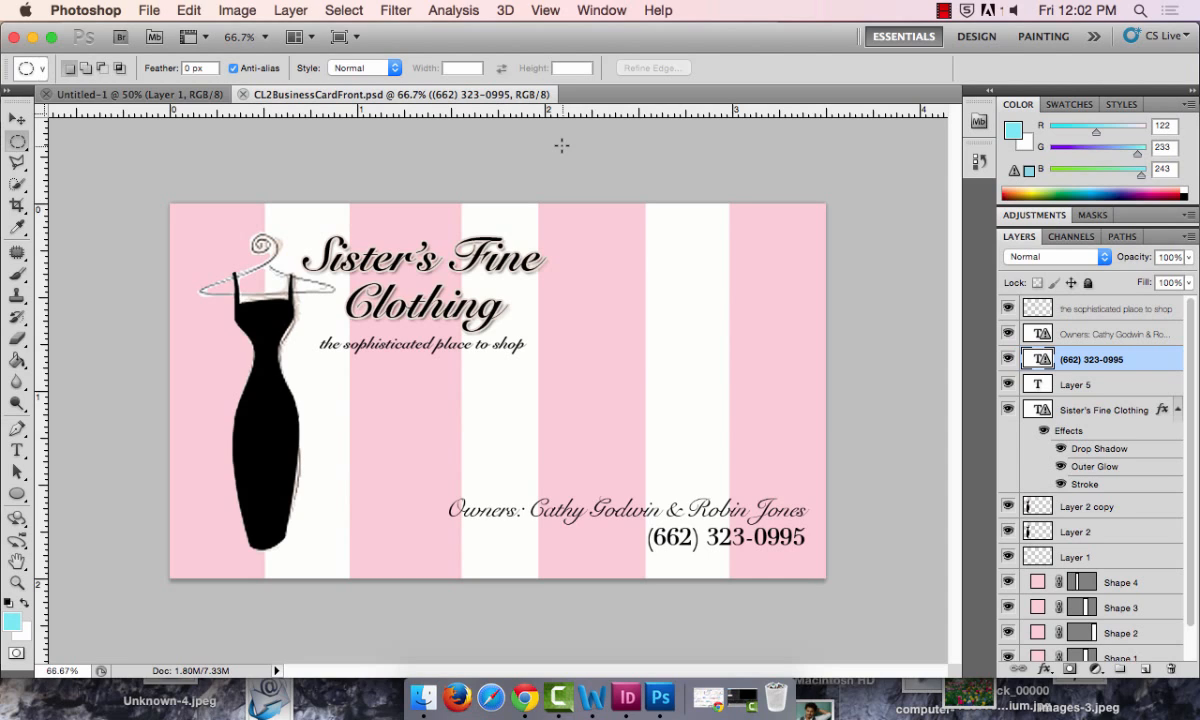
# - Activate the Move tool, float the business card document in its own window, and close the blank Untitled-1 document
pyautogui.click(17, 118)
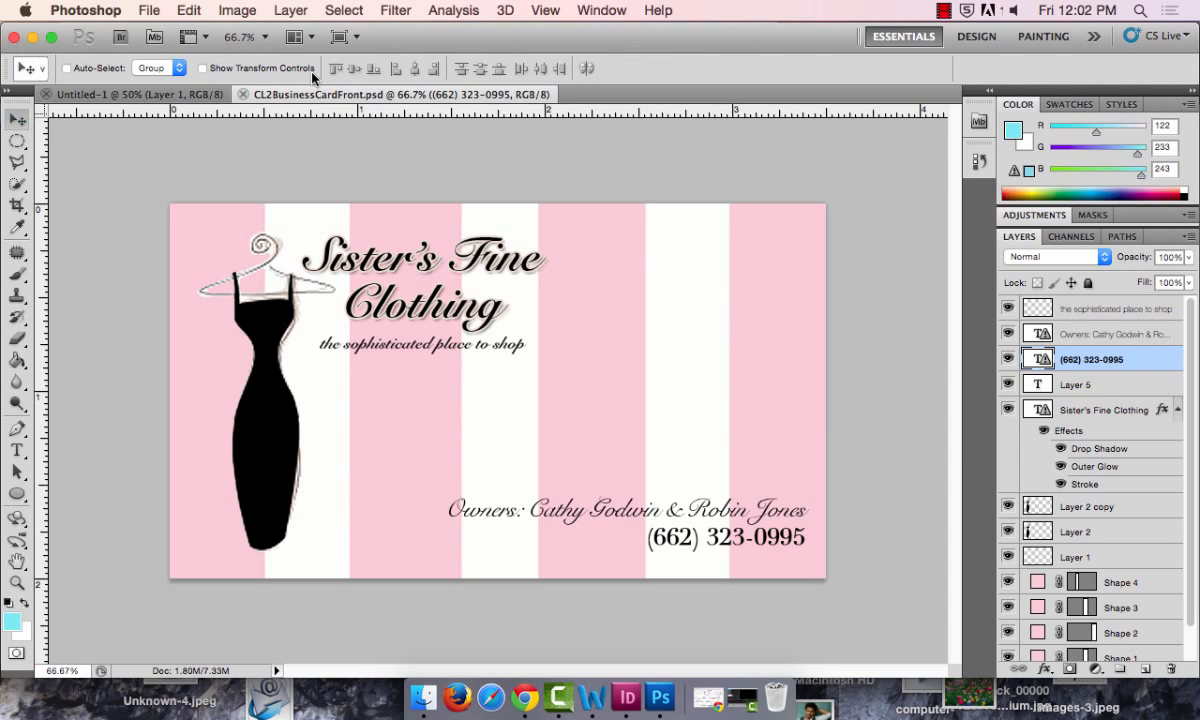
pyautogui.moveTo(307, 101); pyautogui.dragTo(340, 260)
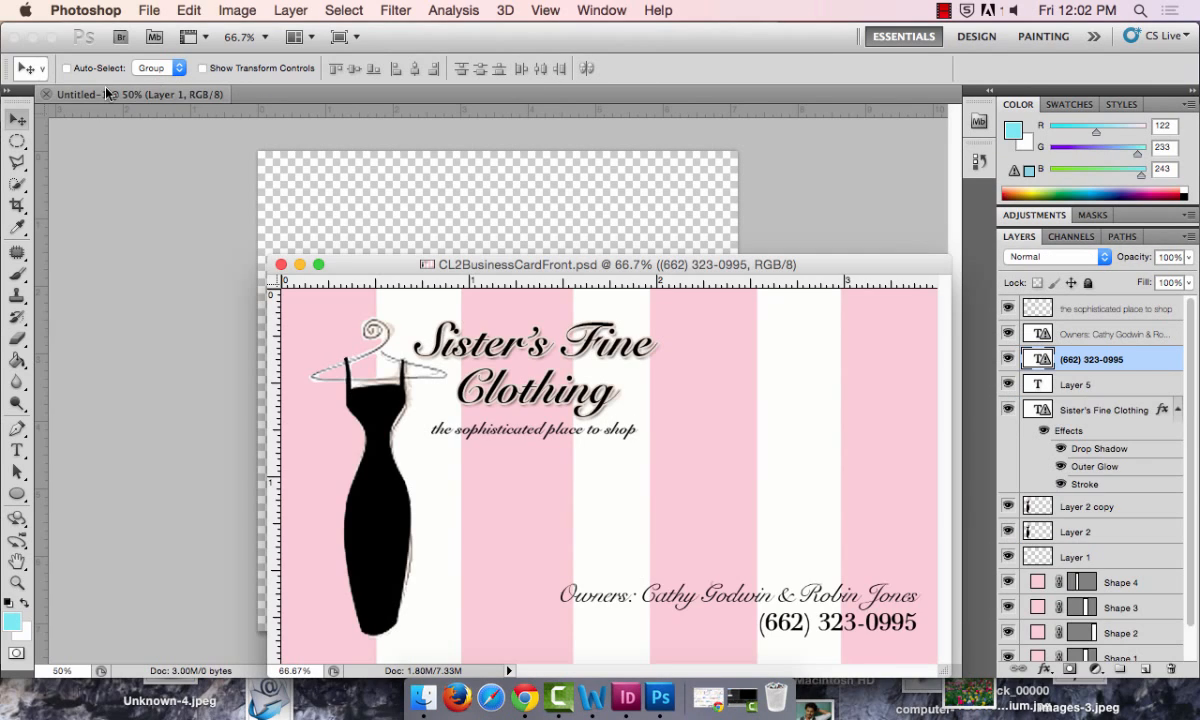
pyautogui.click(53, 100)
pyautogui.click(46, 94)
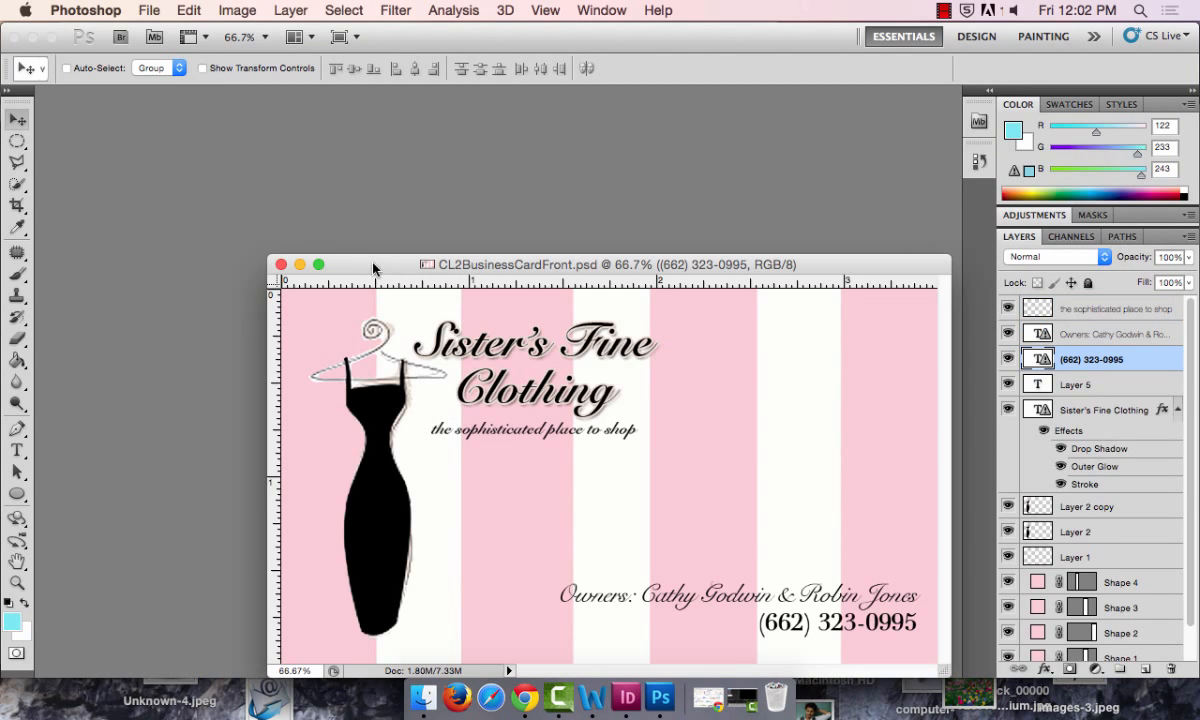
# - Try to arrange the business card window beside the InDesign page, switching between the two programs
pyautogui.moveTo(385, 268); pyautogui.dragTo(538, 371)
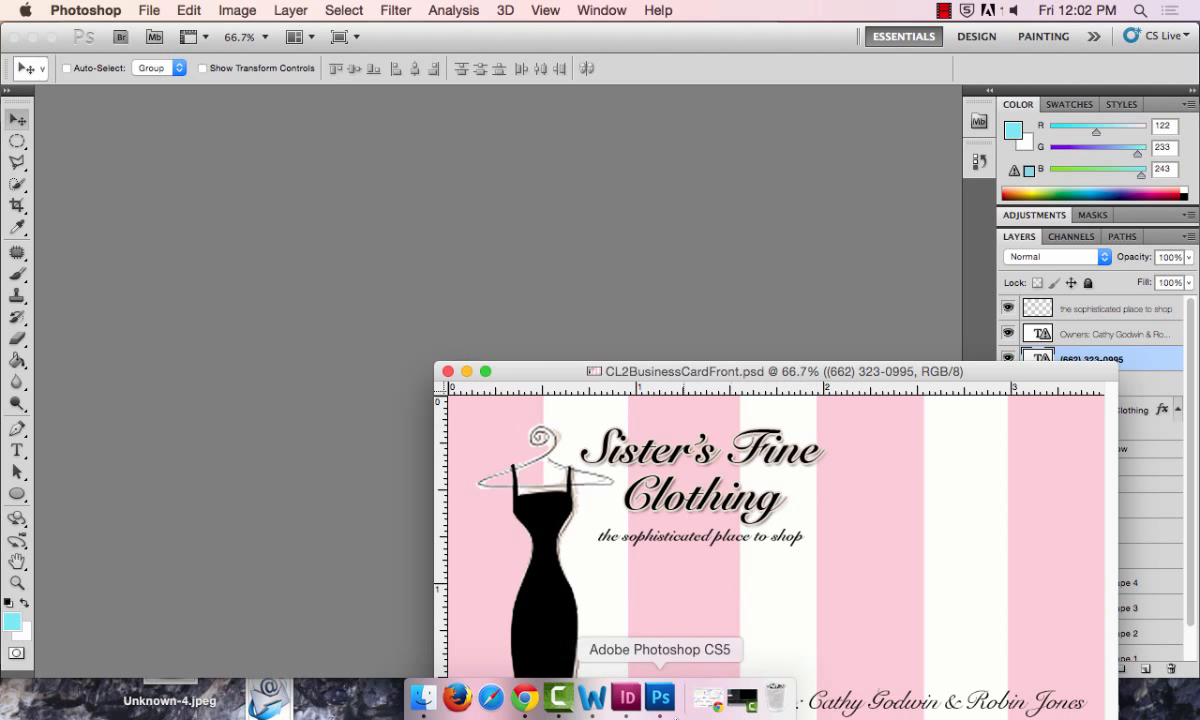
pyautogui.click(634, 703)
pyautogui.click(894, 704)
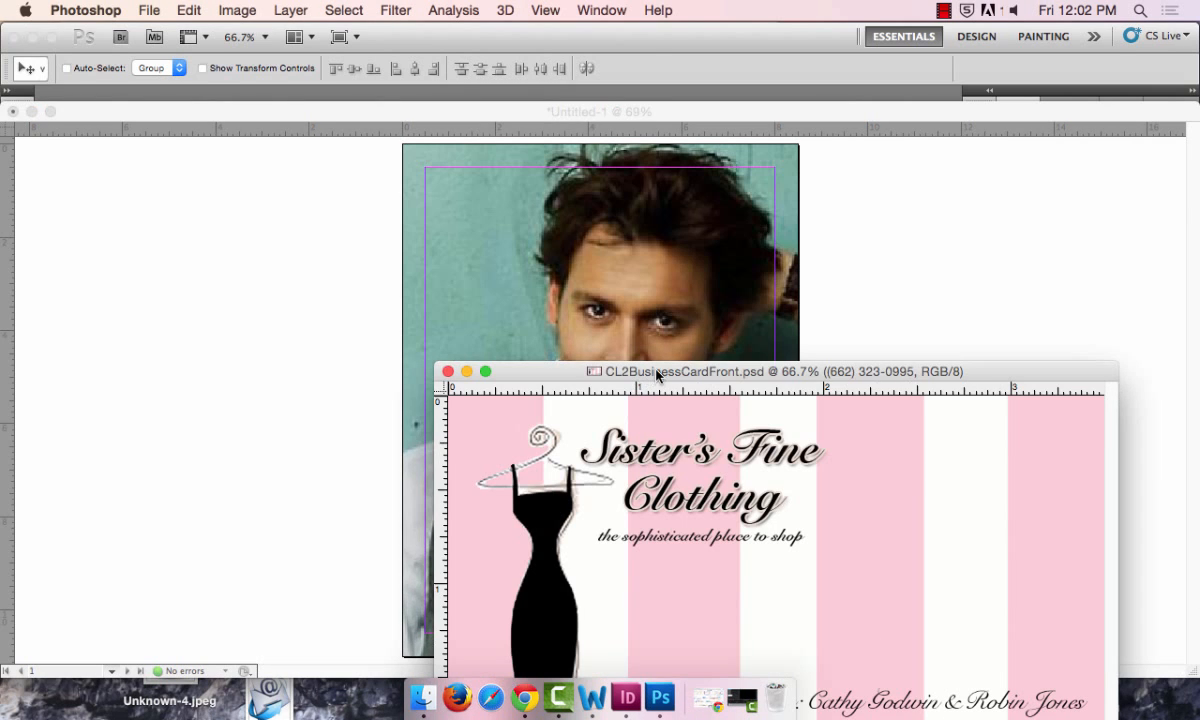
pyautogui.moveTo(615, 370); pyautogui.dragTo(858, 381)
pyautogui.click(626, 700)
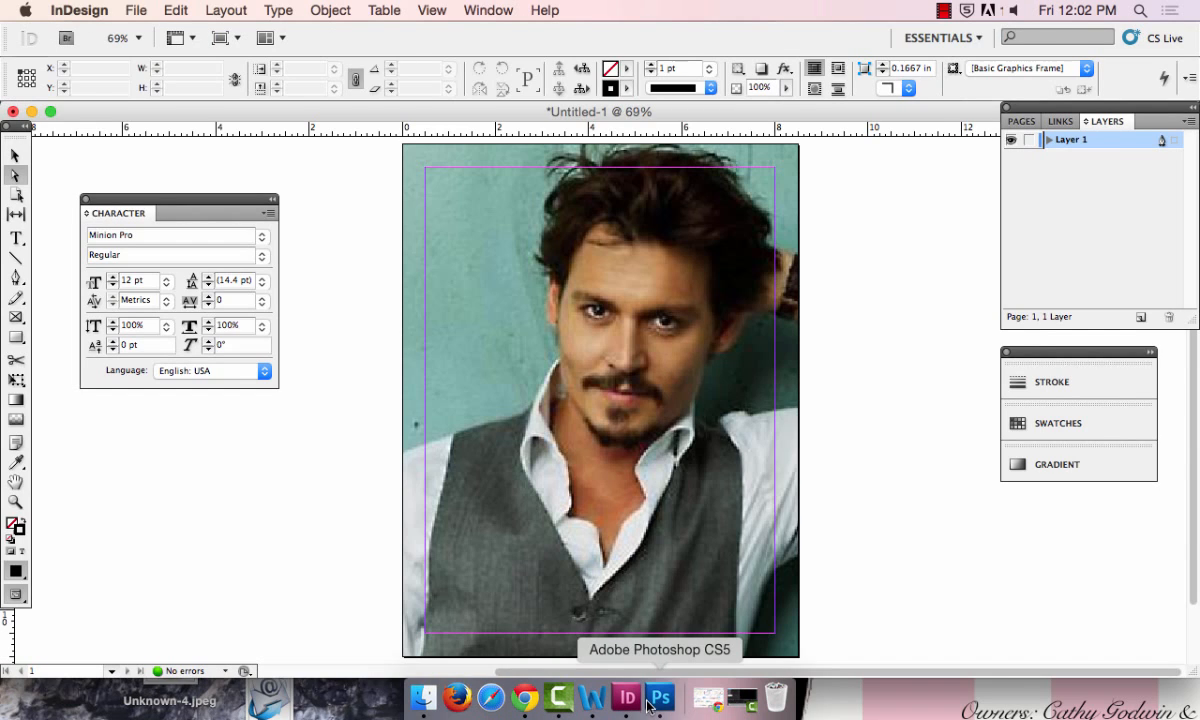
pyautogui.click(660, 700)
pyautogui.click(627, 705)
pyautogui.click(660, 700)
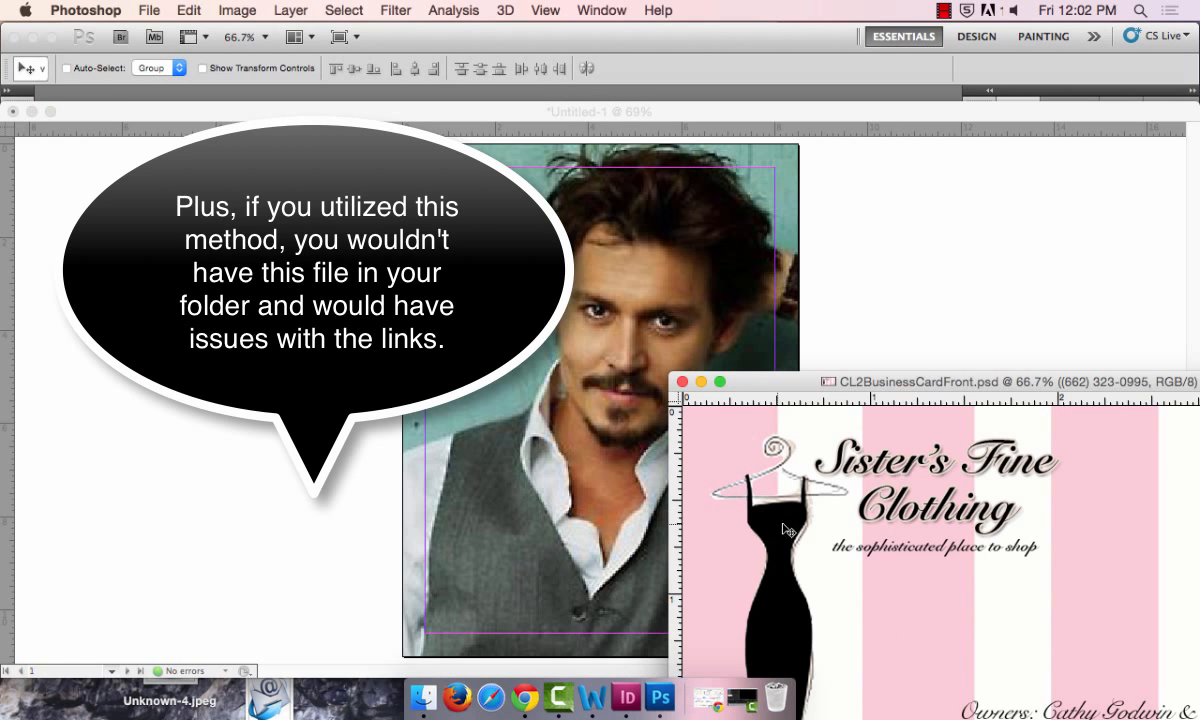
pyautogui.moveTo(1050, 385); pyautogui.dragTo(690, 270)
pyautogui.click(601, 10)
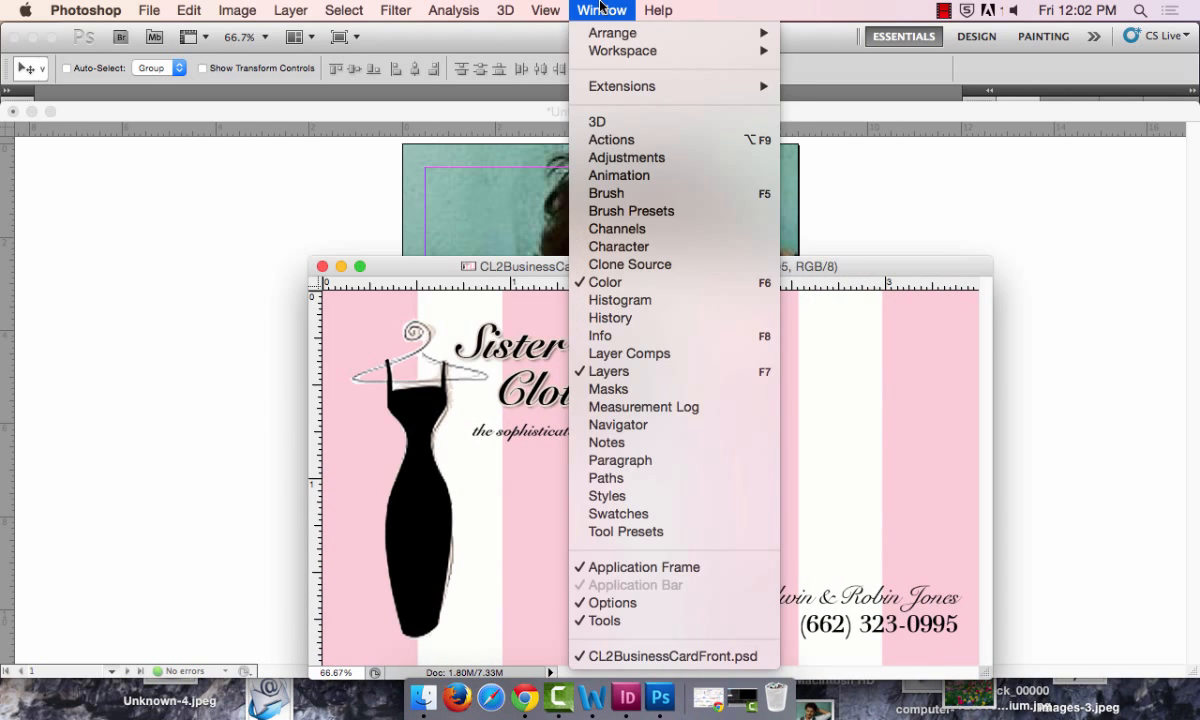
pyautogui.click(588, 8)
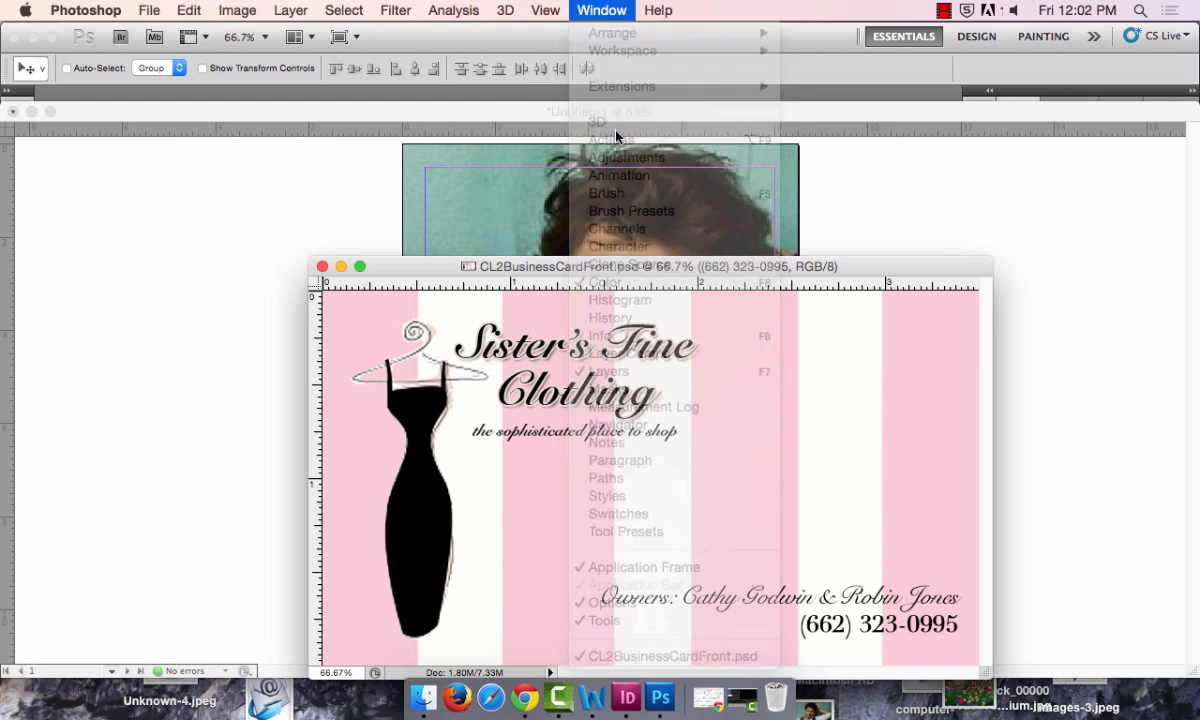
pyautogui.click(659, 695)
# - Transfer the dress on Layer 2 copy directly from Photoshop onto the centre of the InDesign page, and delete it there
pyautogui.click(1012, 503)
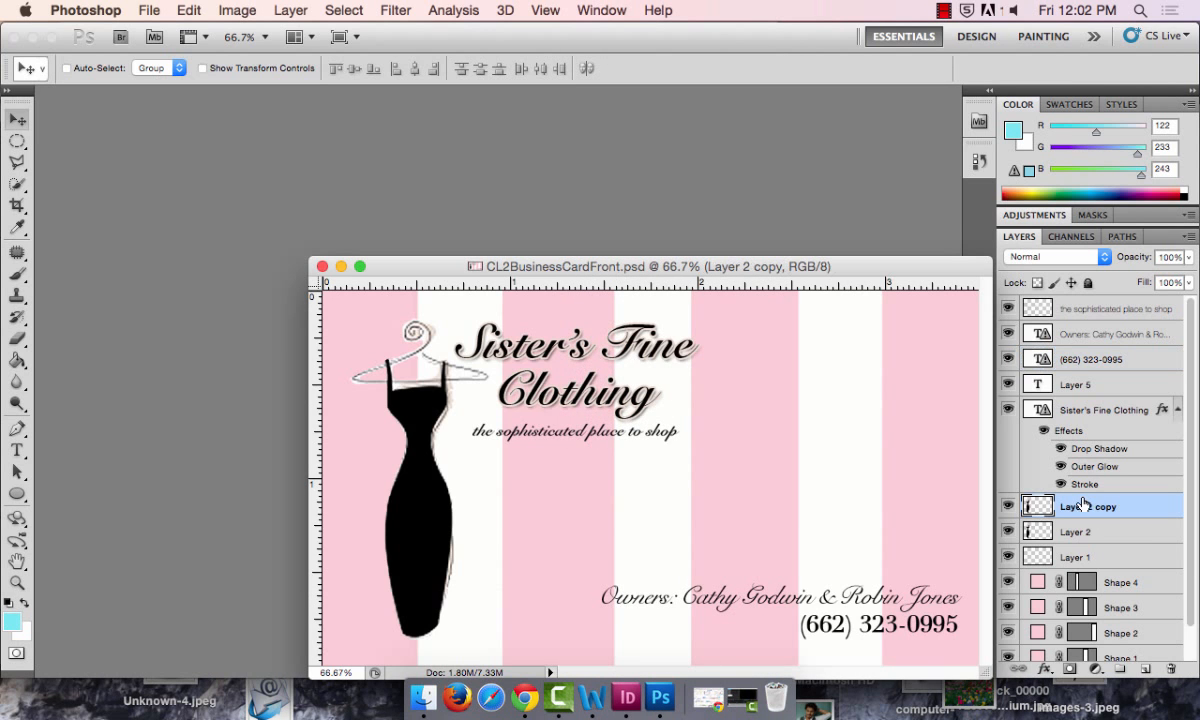
pyautogui.moveTo(538, 267); pyautogui.dragTo(839, 532)
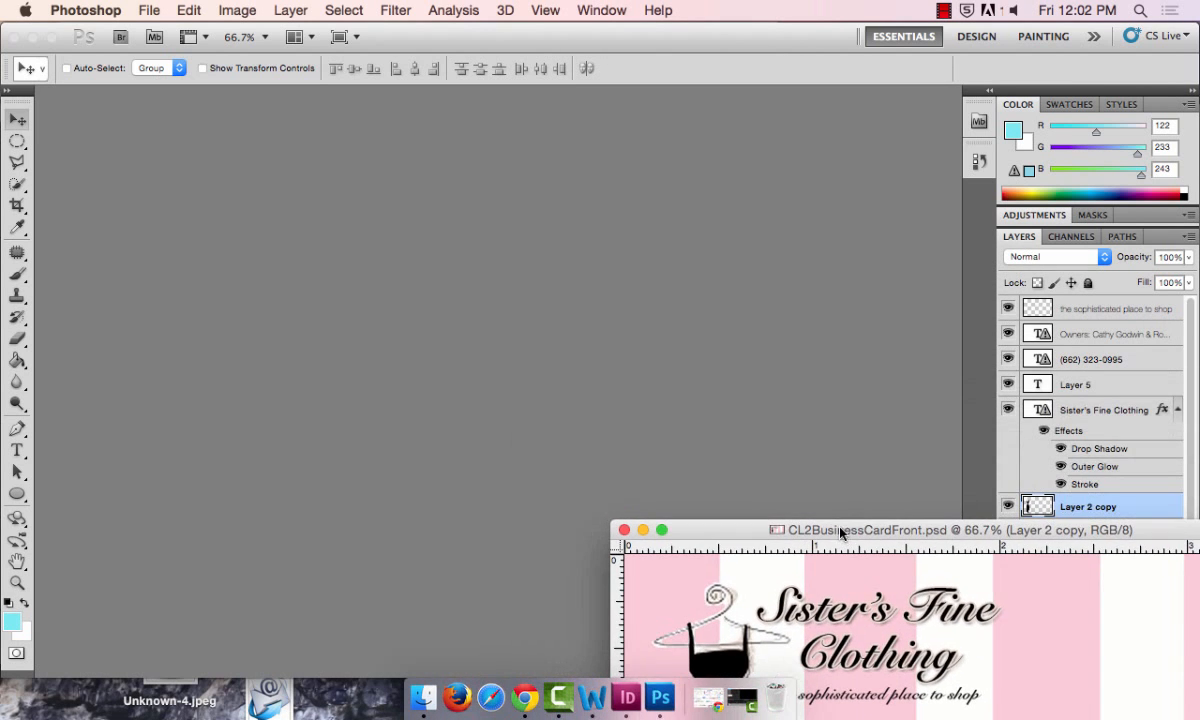
pyautogui.click(628, 697)
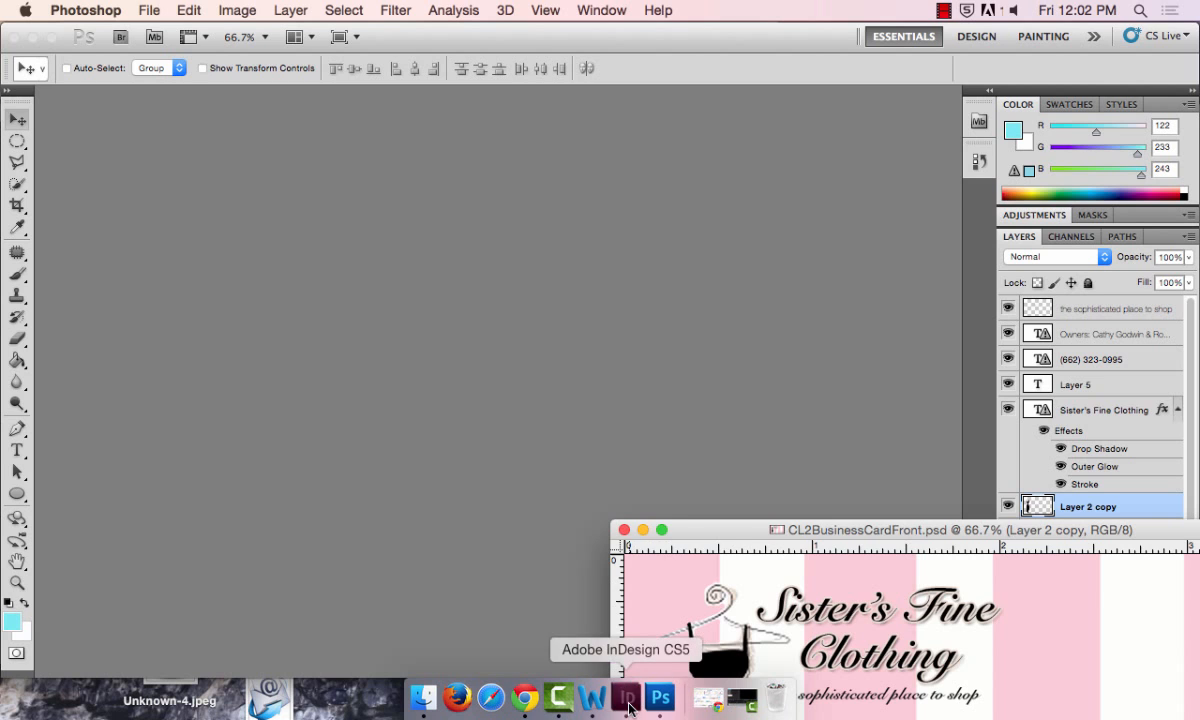
pyautogui.click(808, 685)
pyautogui.moveTo(808, 685); pyautogui.dragTo(617, 360)
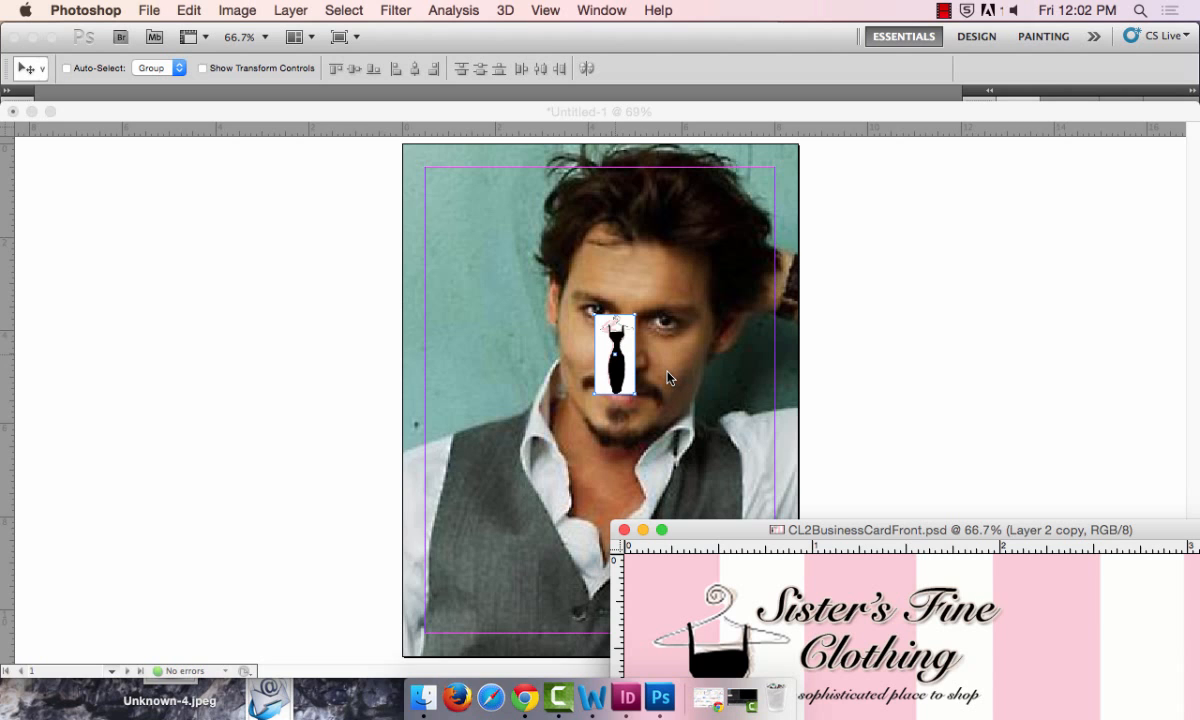
pyautogui.click(631, 369)
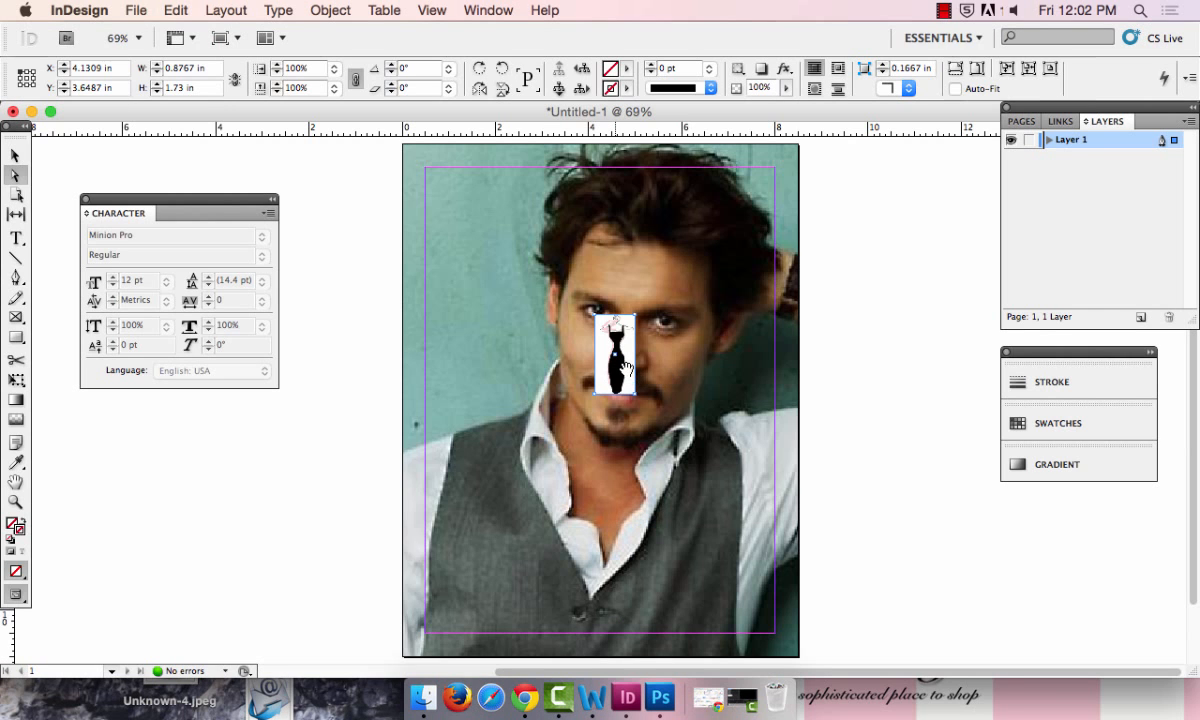
pyautogui.press('Delete')
# - Switch back to Photoshop and move the business card window to the middle of the workspace
pyautogui.click(997, 708)
pyautogui.moveTo(948, 535); pyautogui.dragTo(619, 168)
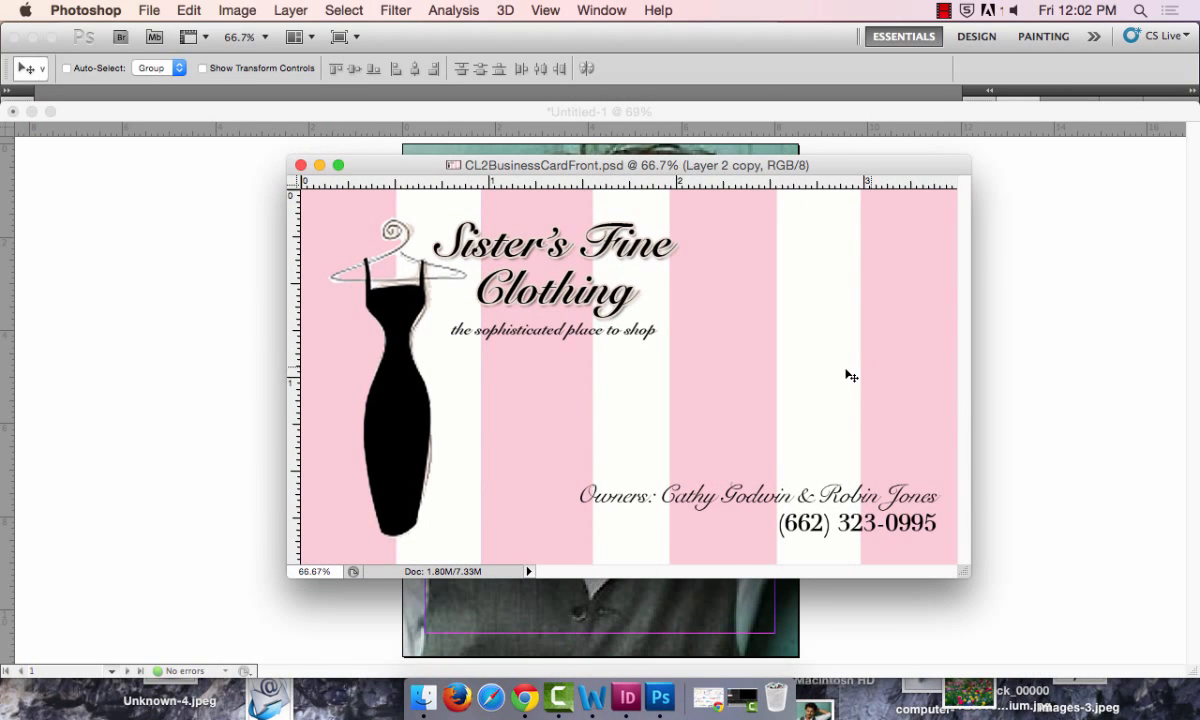
pyautogui.click(660, 697)
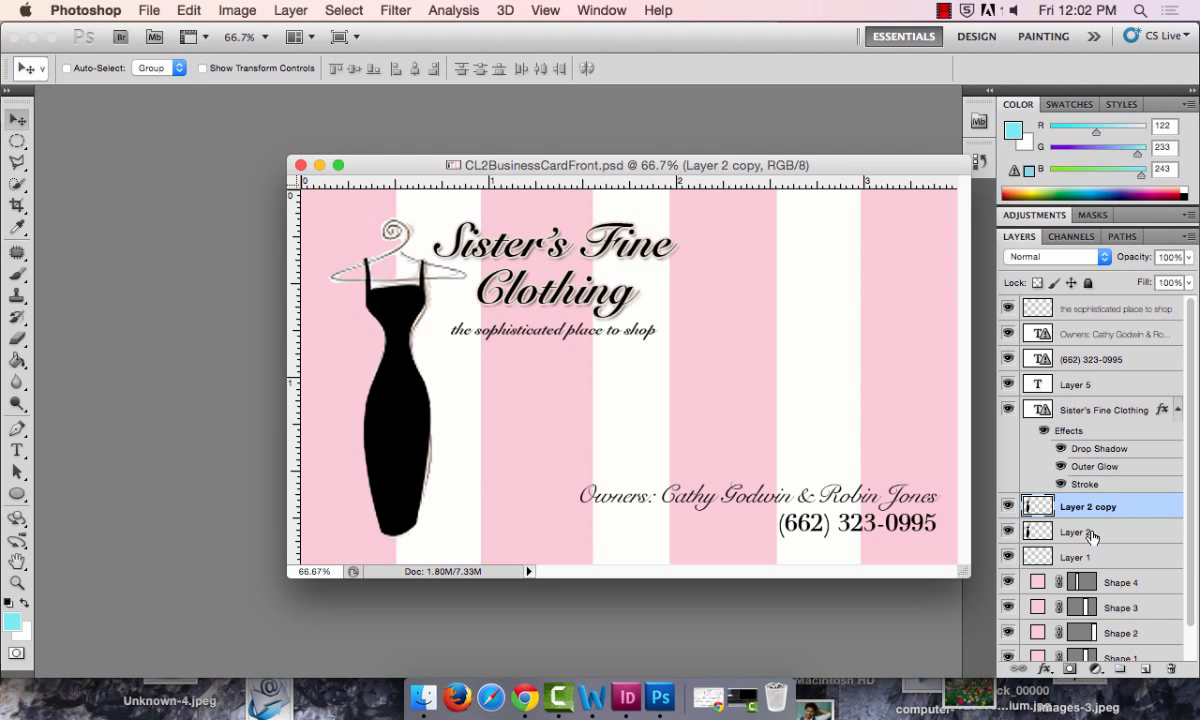
# - Hide Layer 2 copy in the business card document, leaving Layer 2 visible and selected
pyautogui.click(1018, 533)
pyautogui.click(1008, 532)
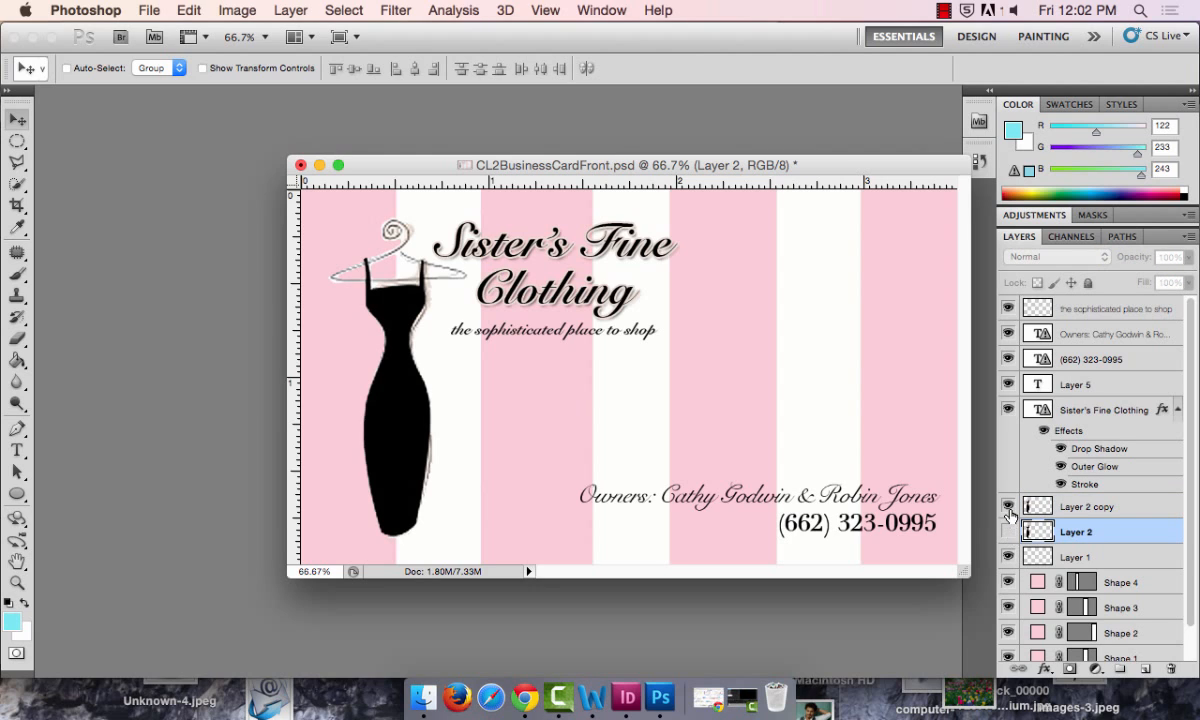
pyautogui.click(1008, 507)
pyautogui.click(1008, 532)
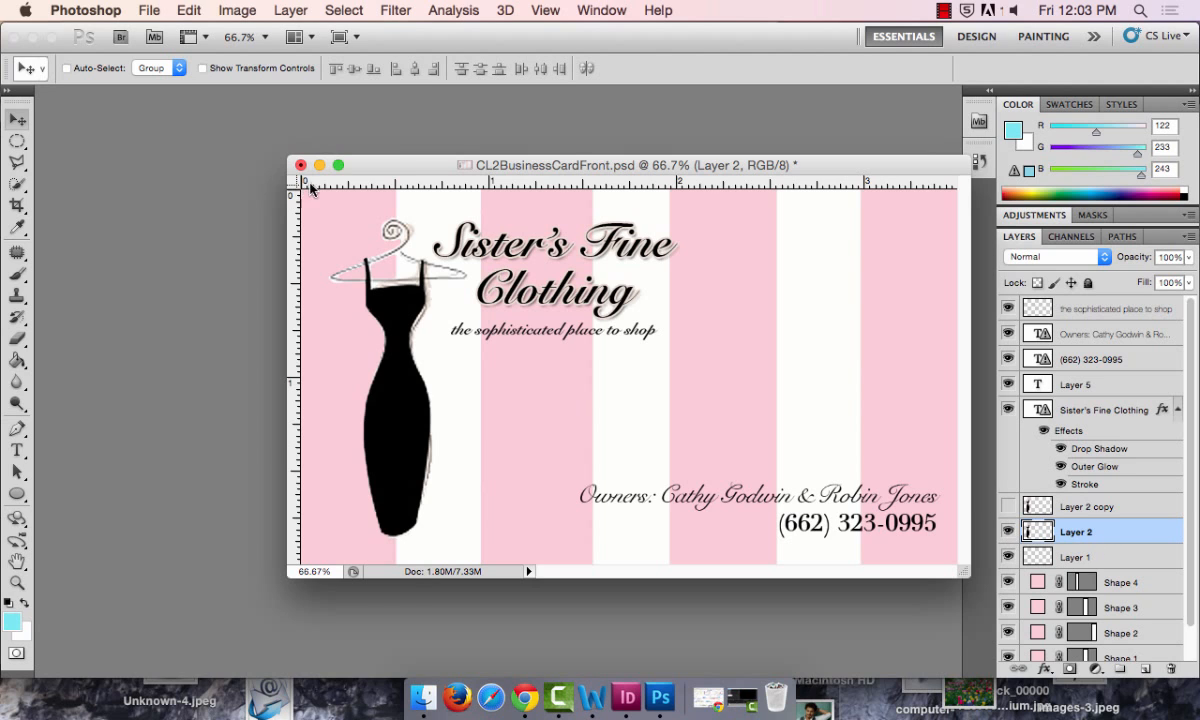
# - Set up a new Photoshop document 5 by 5 inches at 200 pixels/inch with transparent background contents
pyautogui.click(235, 10)
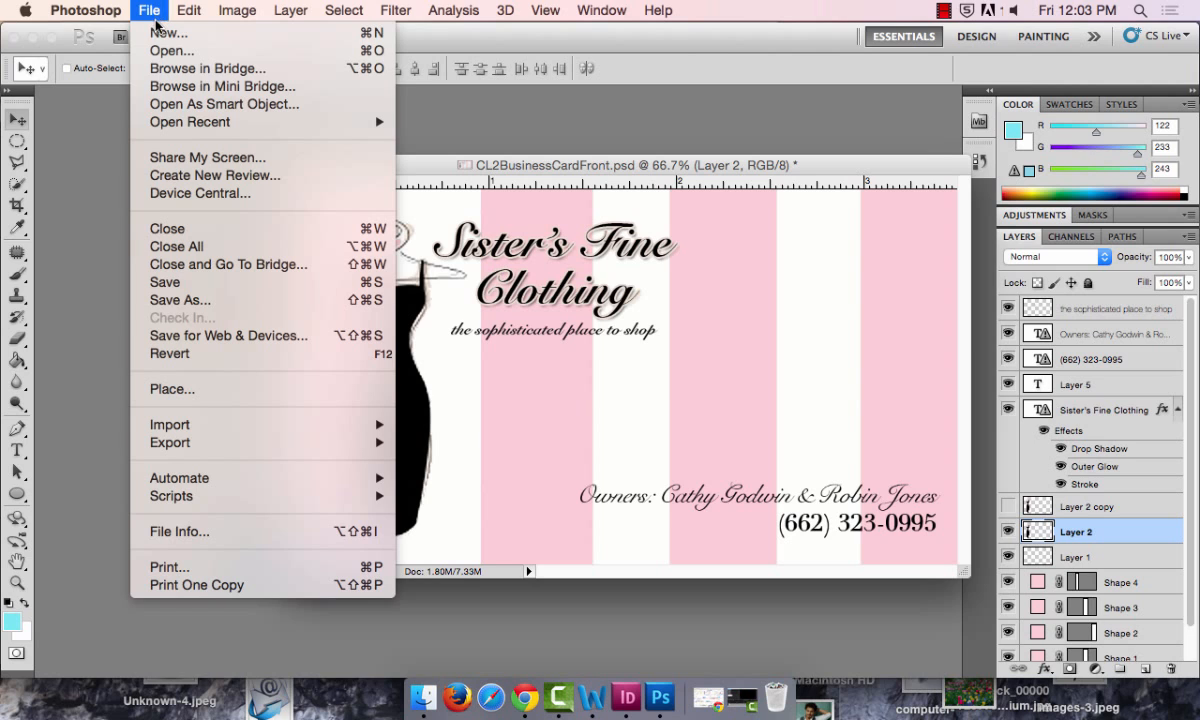
pyautogui.click(157, 31)
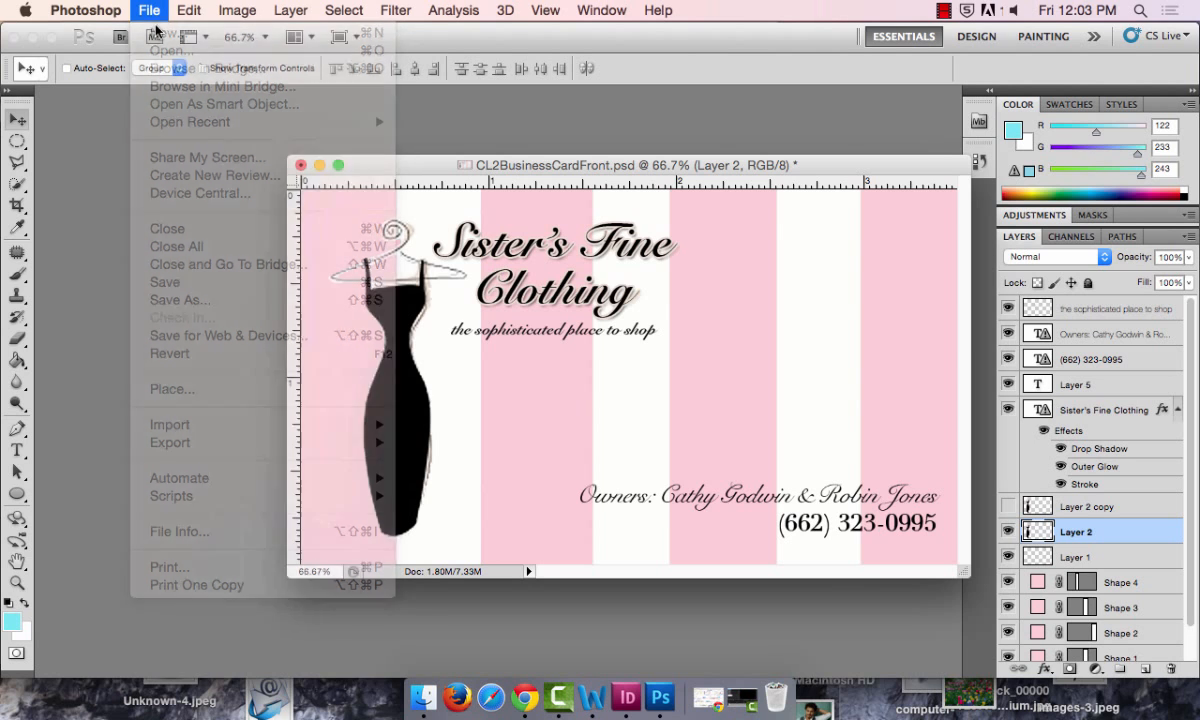
pyautogui.click(545, 288)
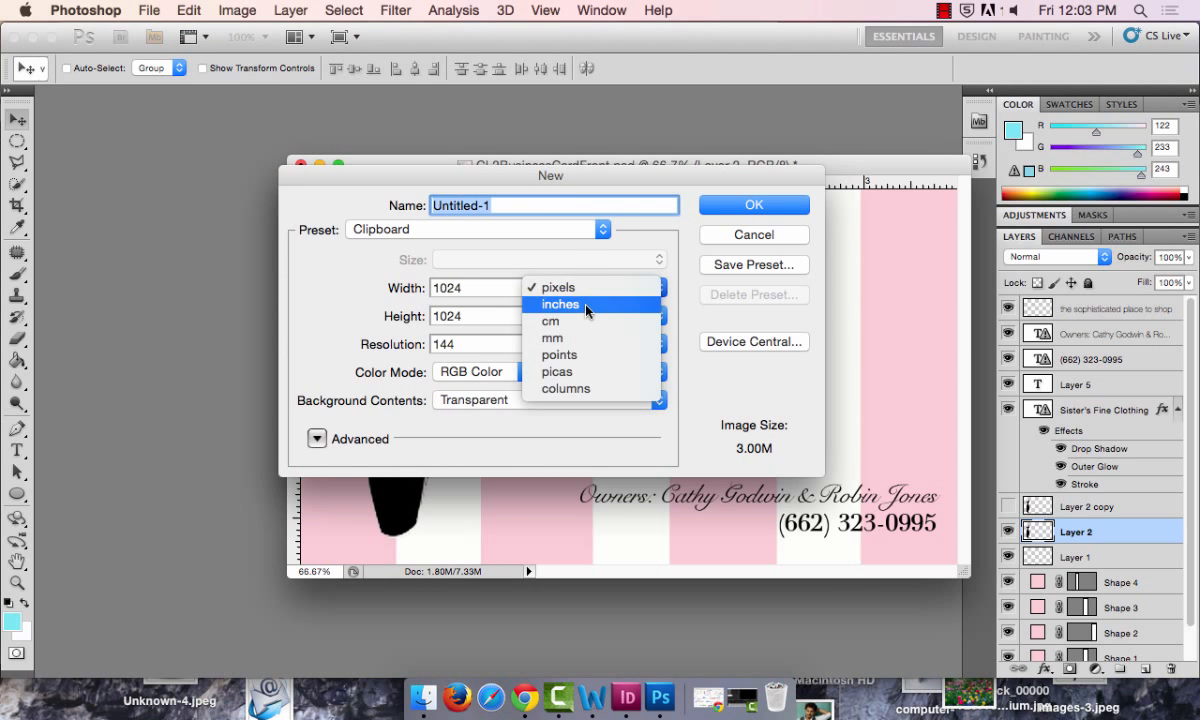
pyautogui.click(580, 305)
pyautogui.write('5')
pyautogui.press('Tab')
pyautogui.write('5')
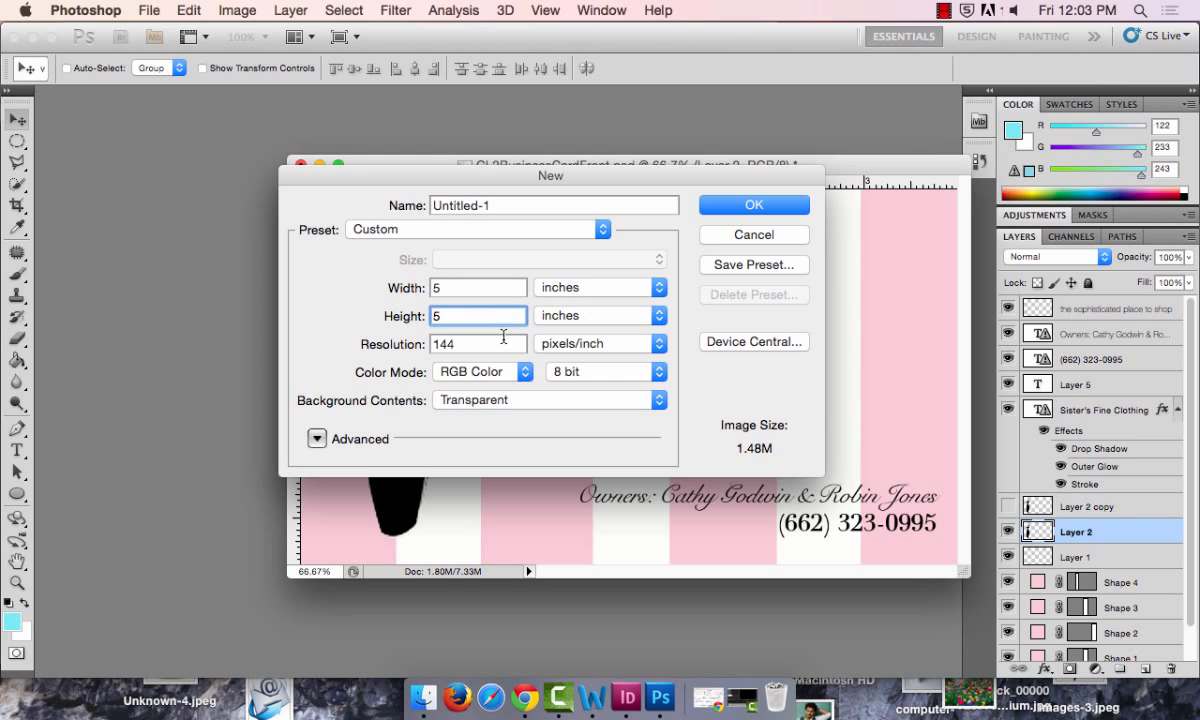
pyautogui.press('Tab')
pyautogui.write('200')
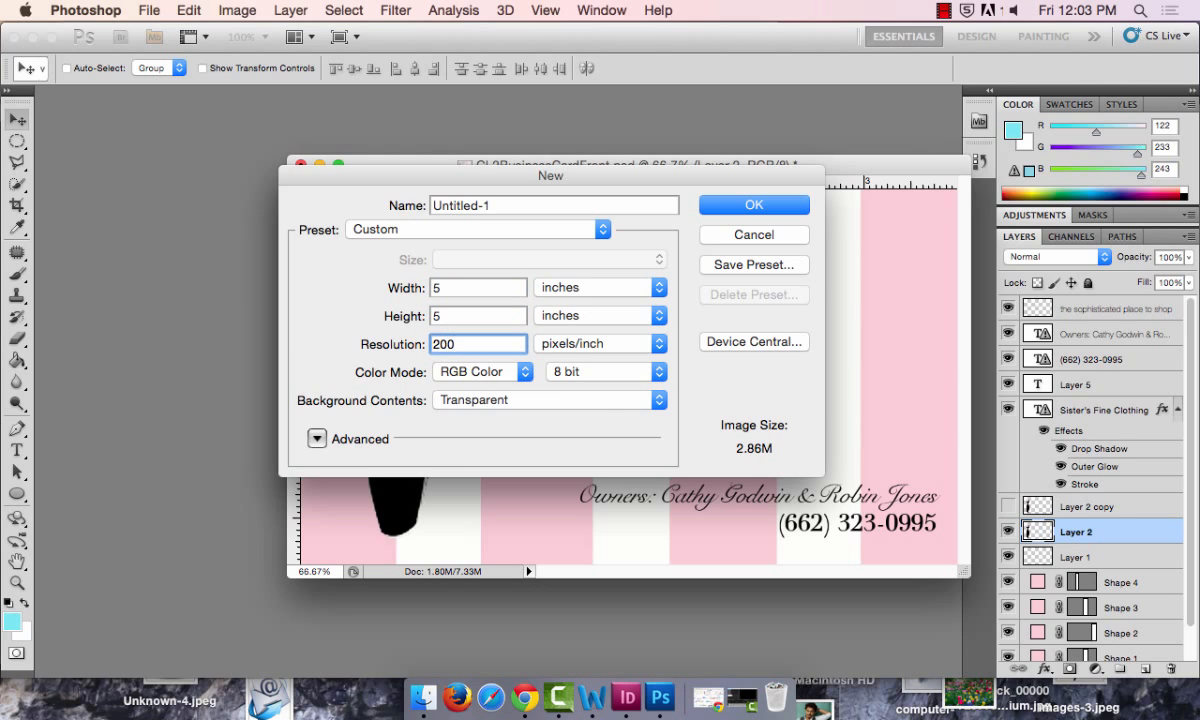
pyautogui.click(575, 400)
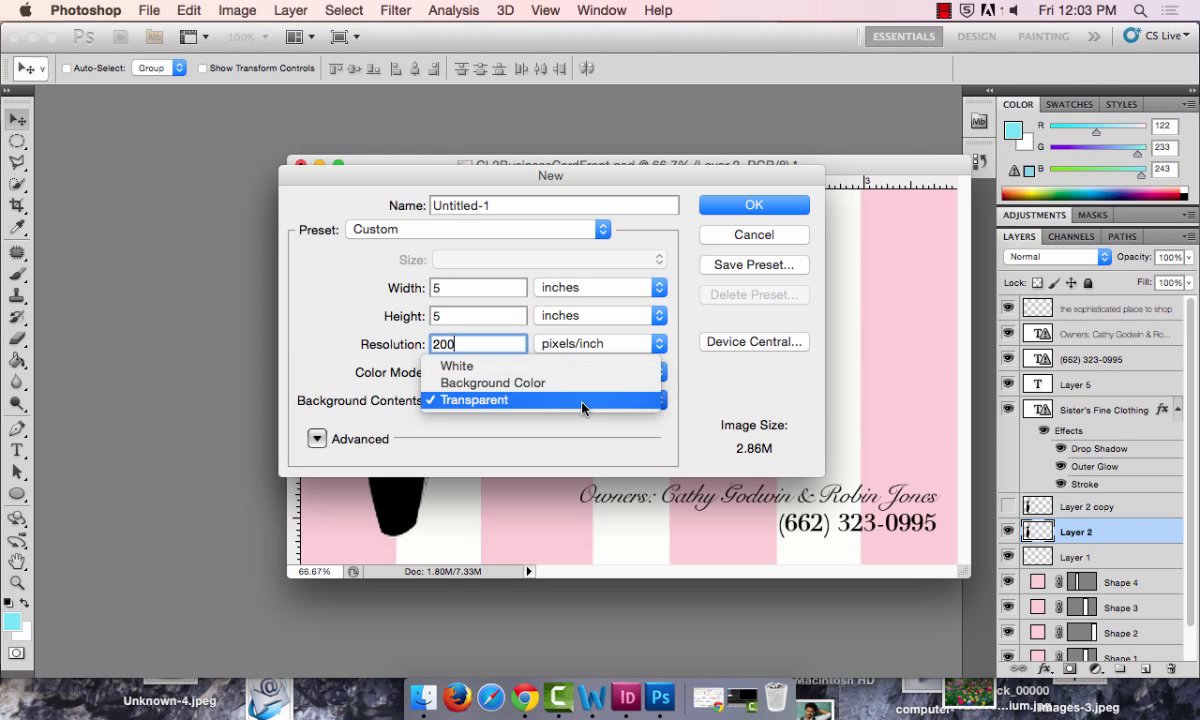
pyautogui.click(582, 400)
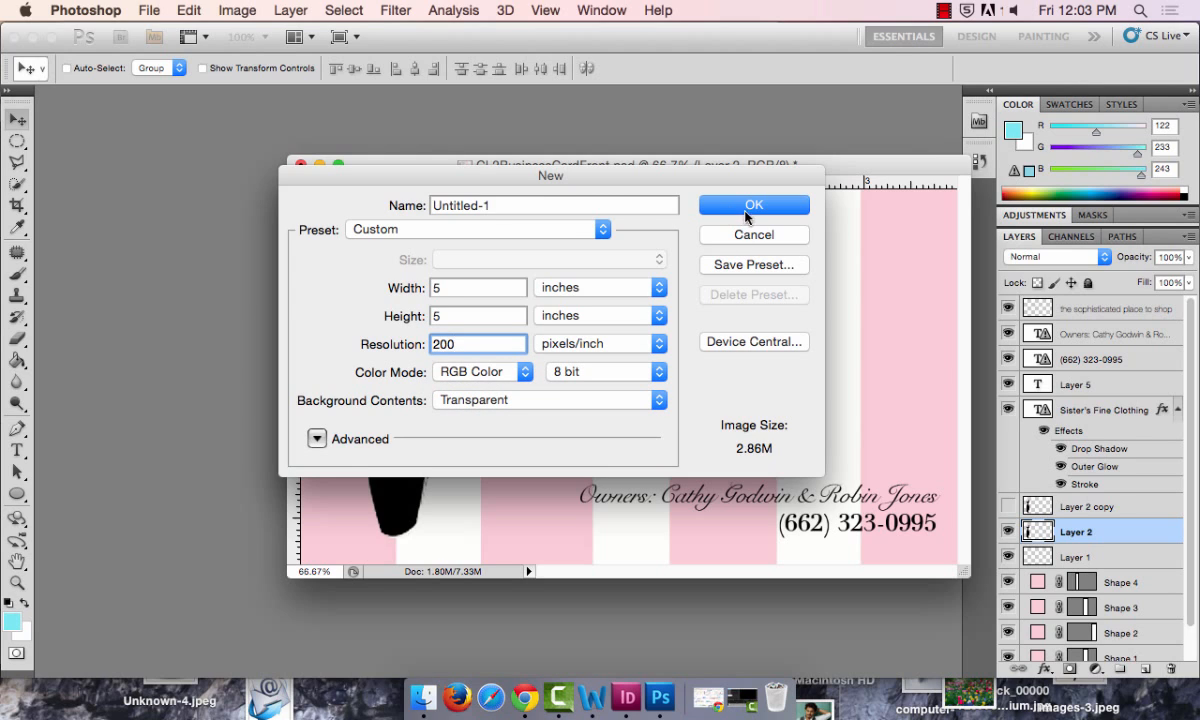
# - Name the new document "CUT out dress" and create it
pyautogui.click(460, 204)
pyautogui.doubleClick(460, 204)
pyautogui.write('CUT ')
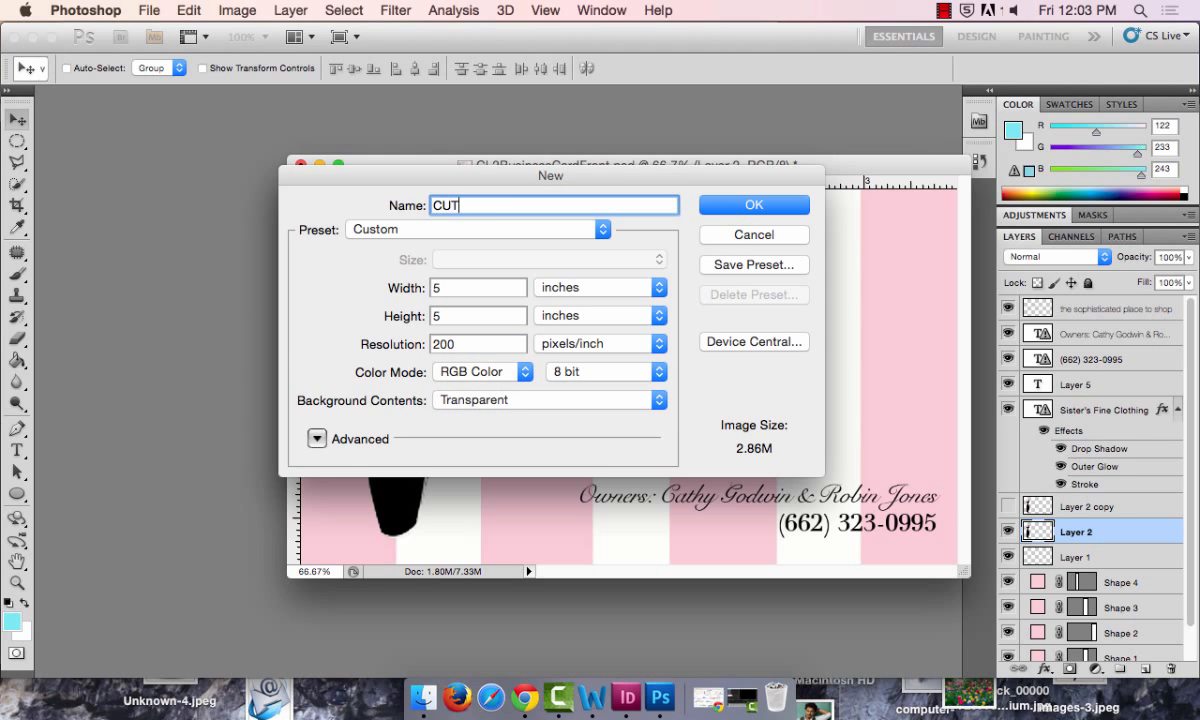
pyautogui.write('out dress')
pyautogui.press('Return')
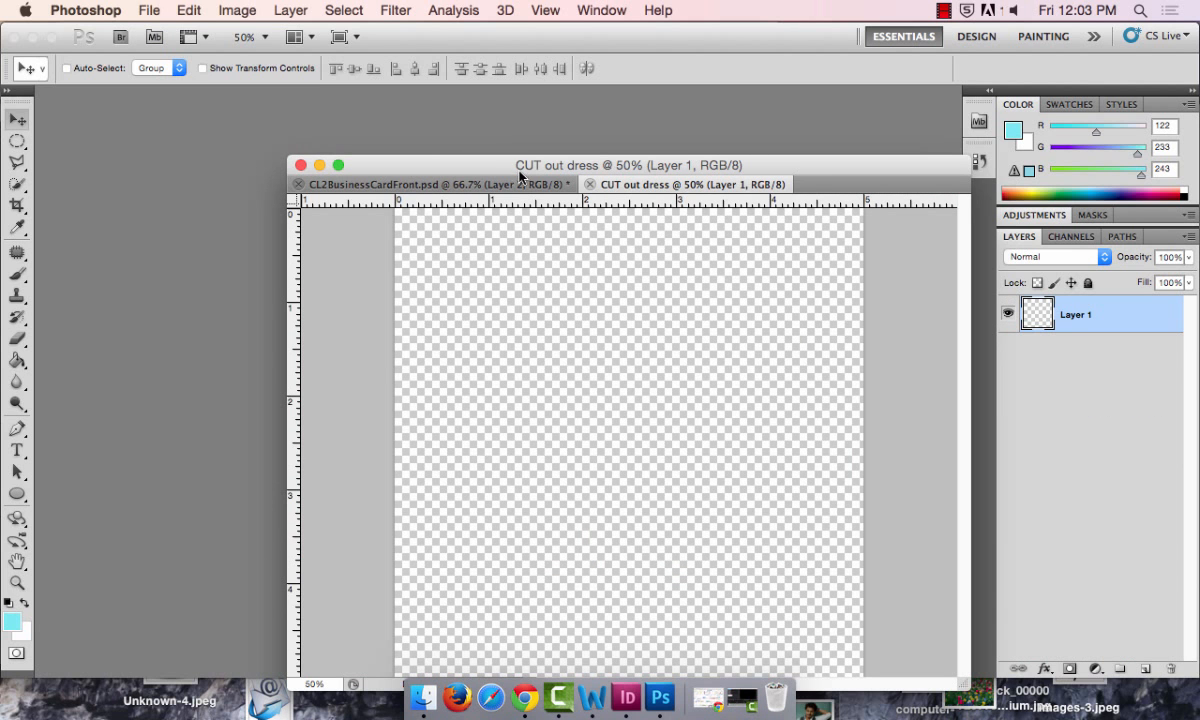
# - Float the CUT out dress document in its own window and copy the business card's Layer 2 dress onto its canvas
pyautogui.moveTo(636, 188); pyautogui.dragTo(133, 285)
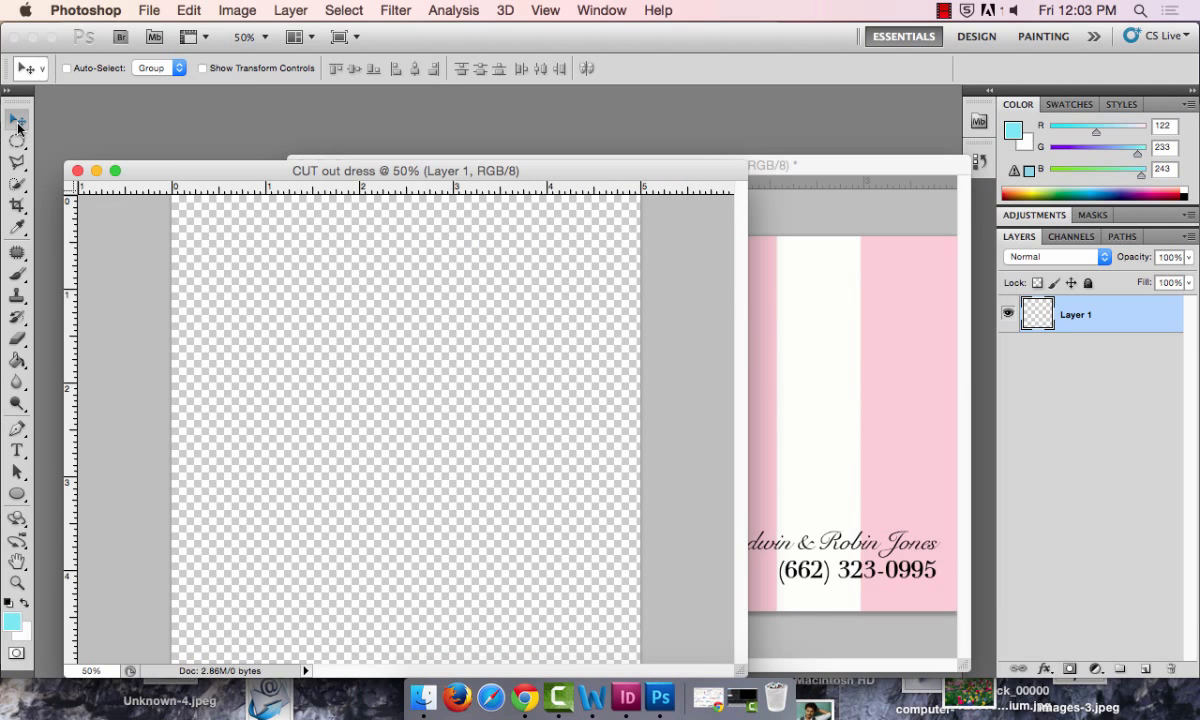
pyautogui.click(766, 320)
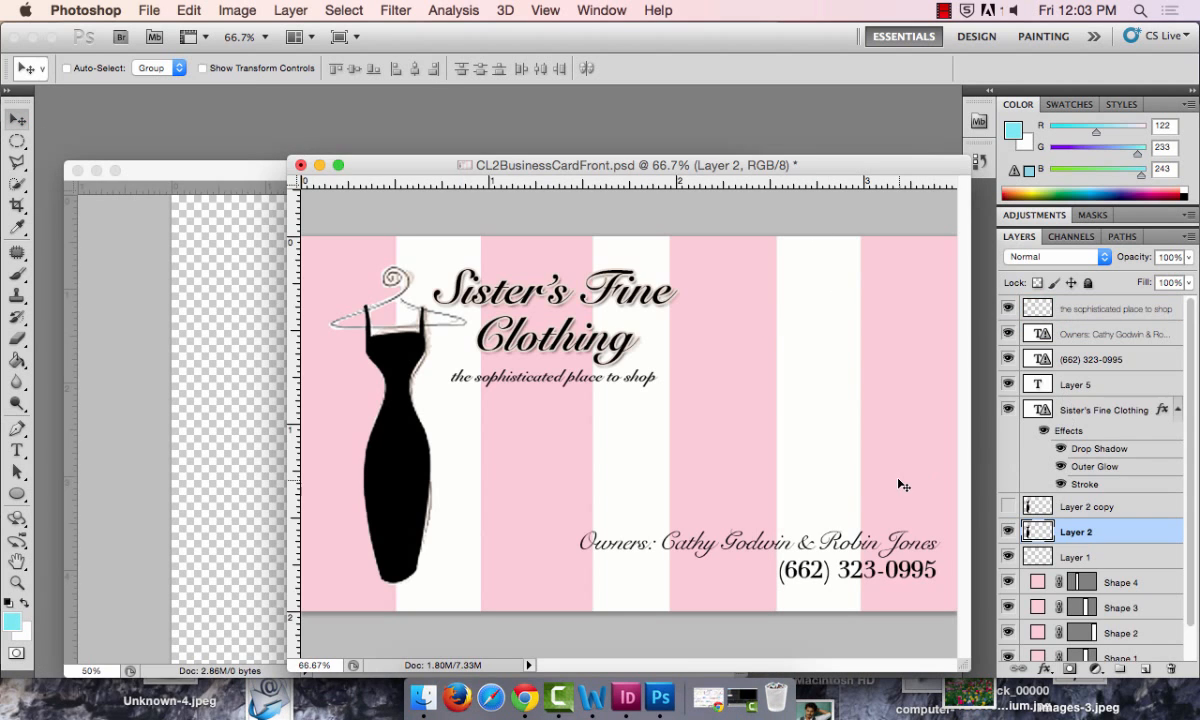
pyautogui.moveTo(396, 385)
pyautogui.mouseDown()
pyautogui.moveTo(338, 340)
pyautogui.moveTo(214, 353)
pyautogui.moveTo(381, 368)
pyautogui.mouseUp()
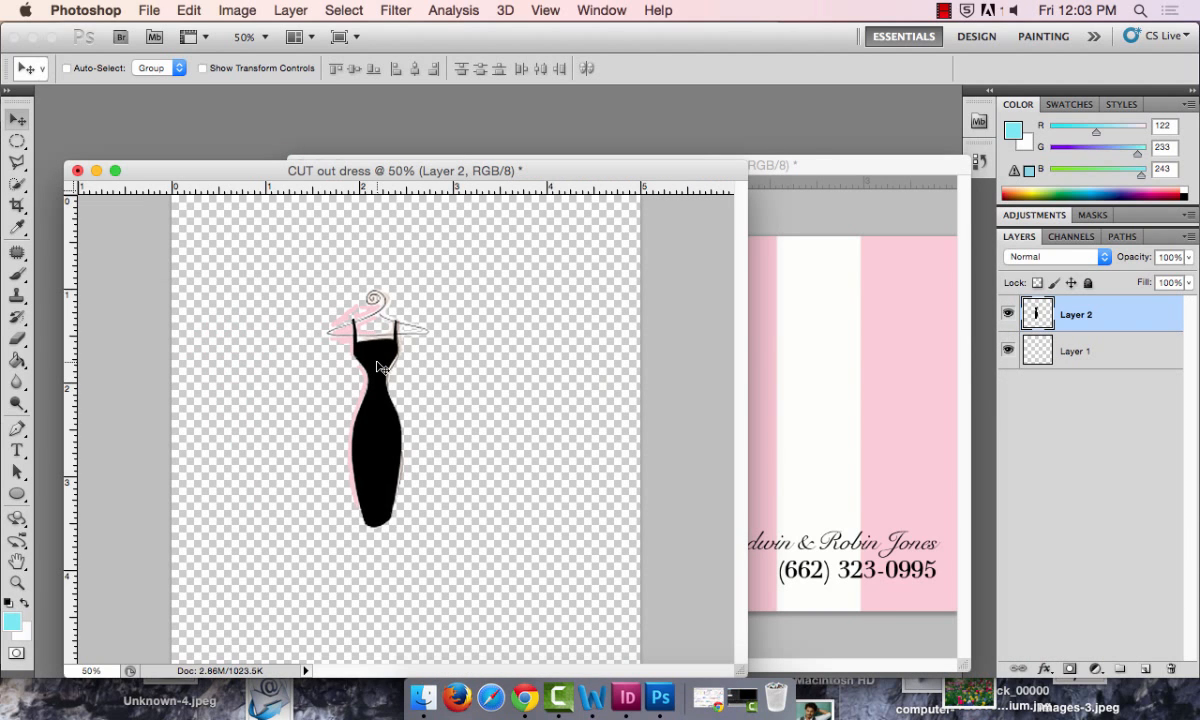
# - Erase the pink leftovers above the hanger's left arm using the Eraser with a brush size of 15
pyautogui.press('e')
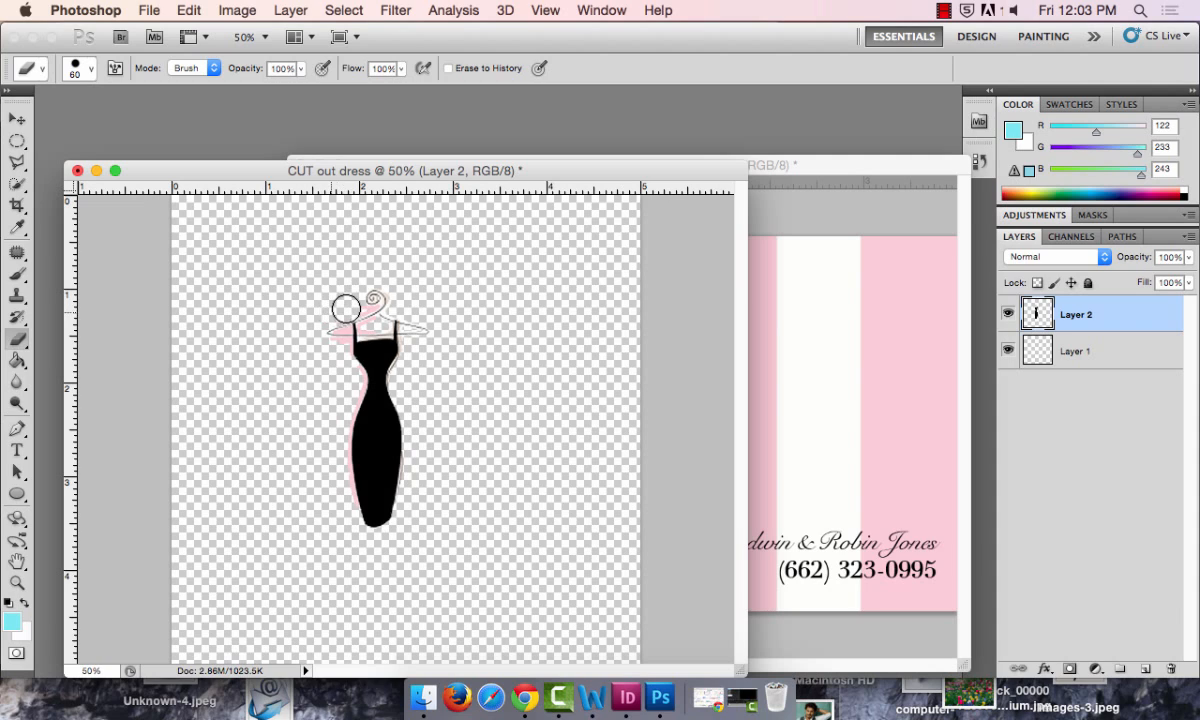
pyautogui.press('[')
pyautogui.press('[')
pyautogui.press('[')
pyautogui.press('[')
pyautogui.press('[')
pyautogui.press('[')
pyautogui.press('[')
pyautogui.press('[')
# - Save the cut-out to the Desktop as CUT out dress.psd in Photoshop format with layers and the embedded color profile
pyautogui.click(148, 10)
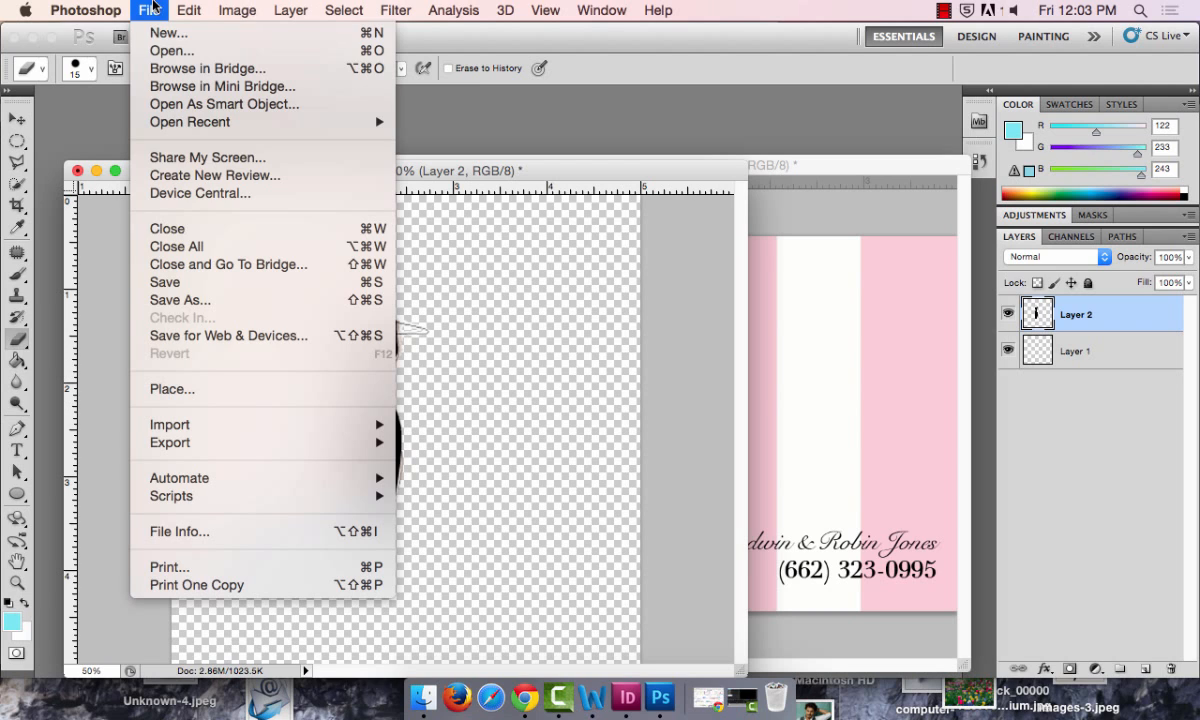
pyautogui.click(242, 300)
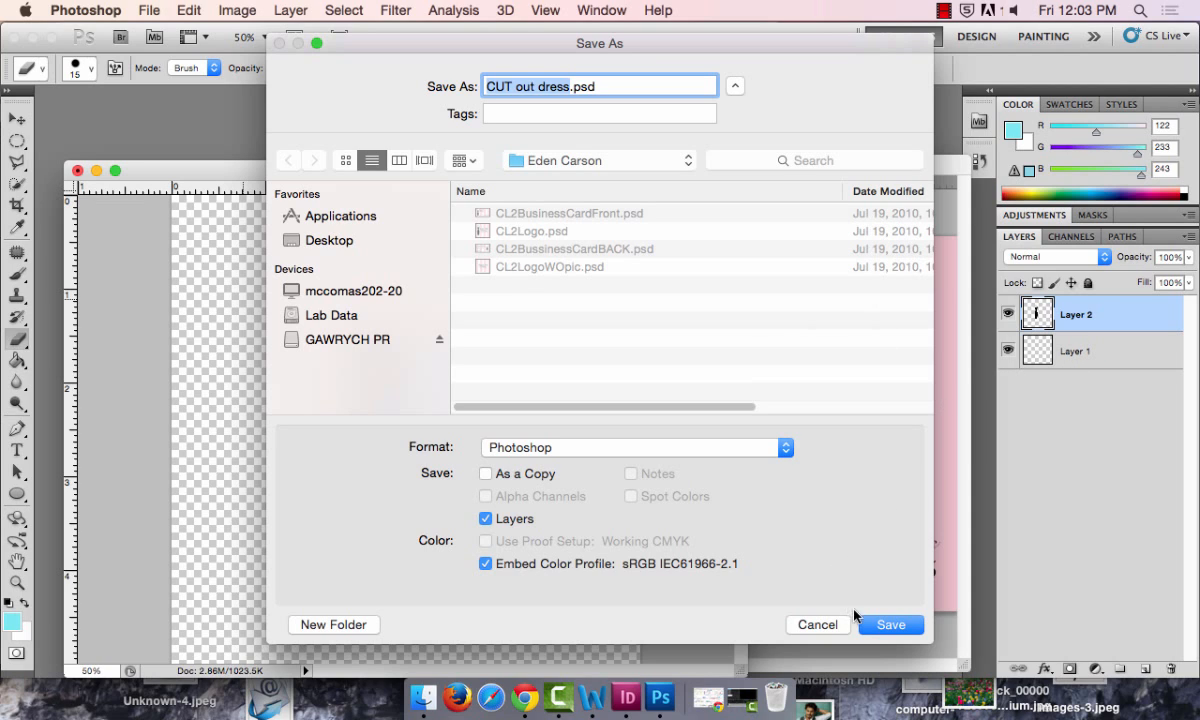
pyautogui.click(331, 242)
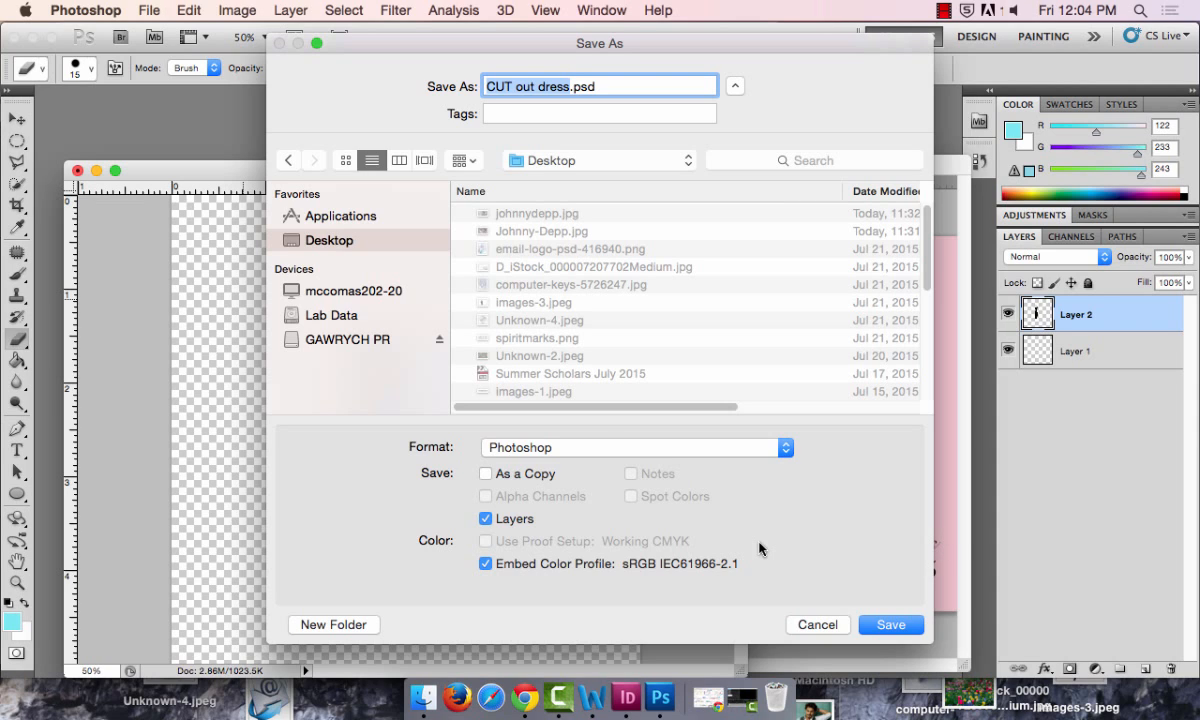
pyautogui.click(897, 628)
pyautogui.press('Return')
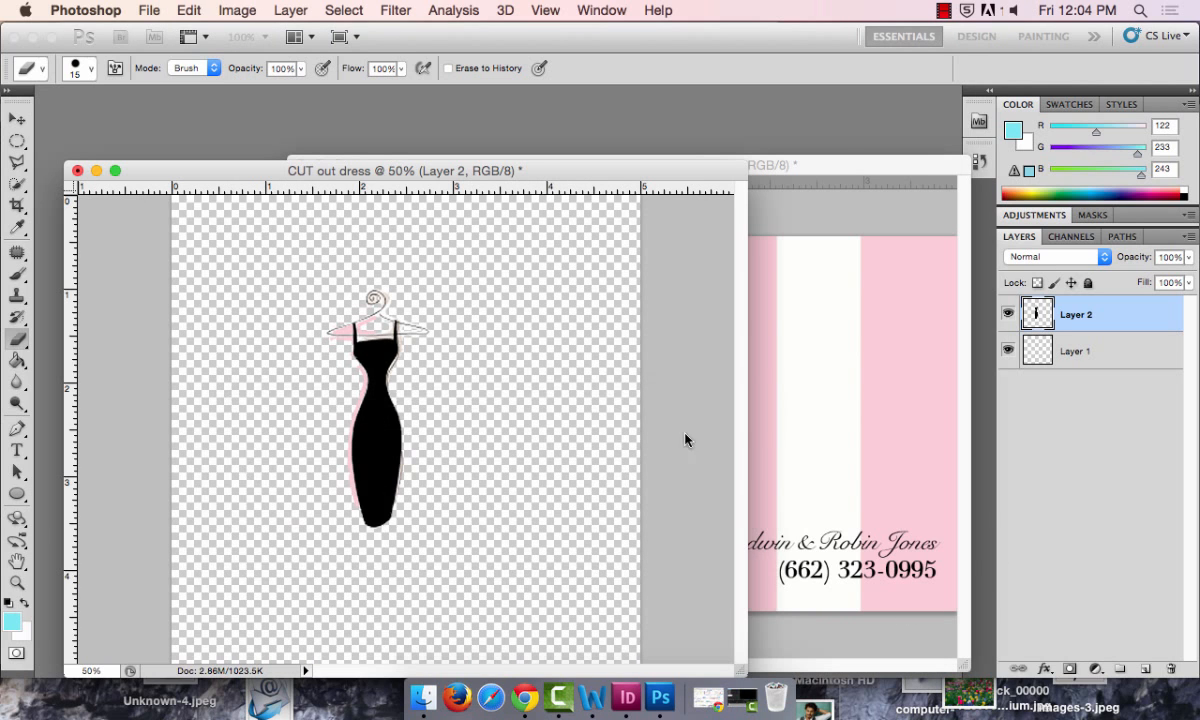
# - Rename Layer 2 in the cut-out document as "dress"
pyautogui.doubleClick(1076, 314)
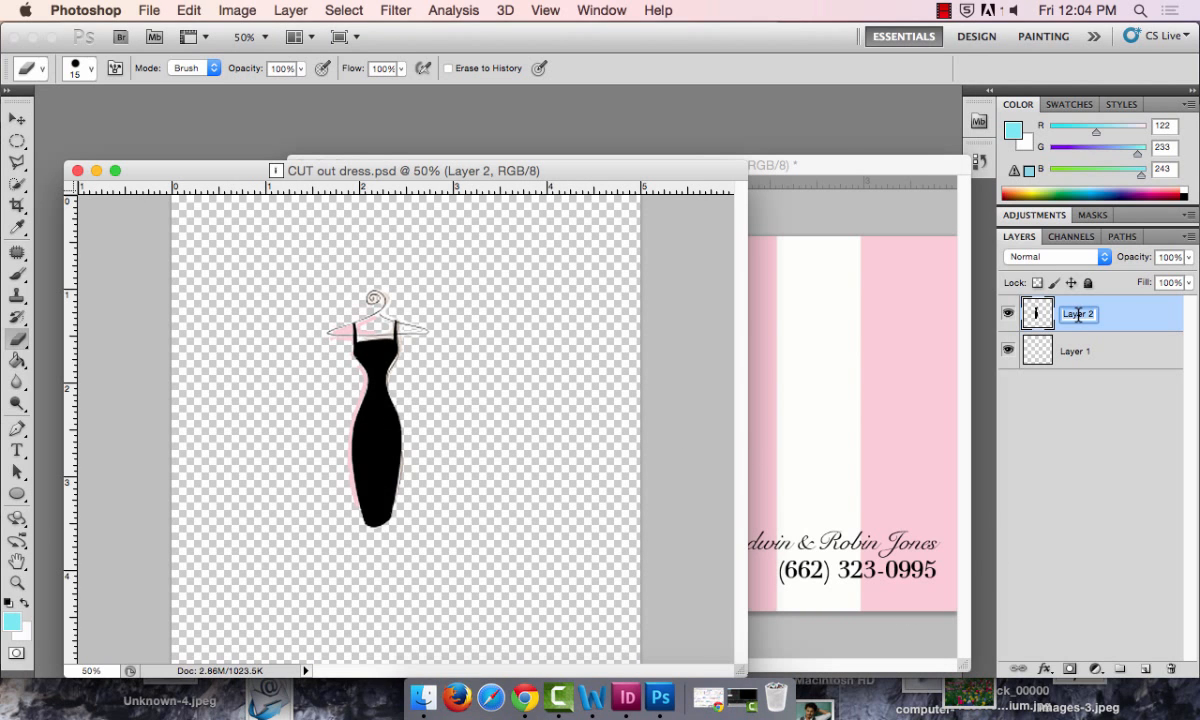
pyautogui.write('cress')
pyautogui.press('Return')
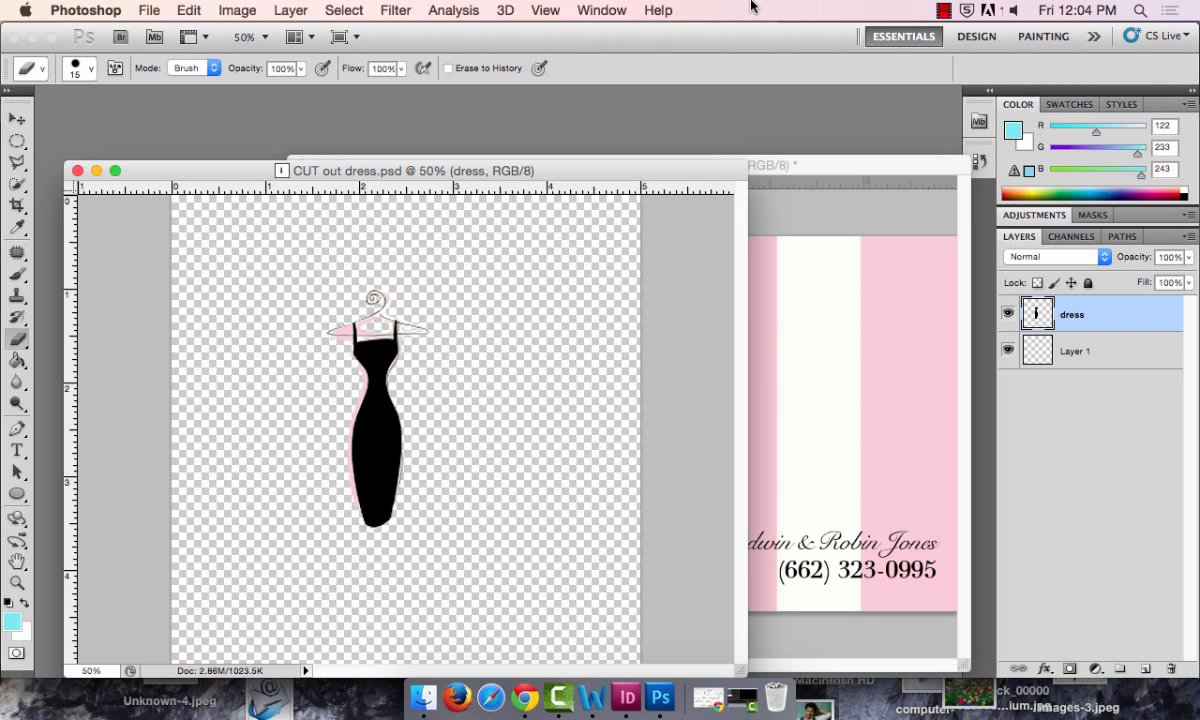
# - Quit Photoshop and return to the InDesign document
pyautogui.click(88, 10)
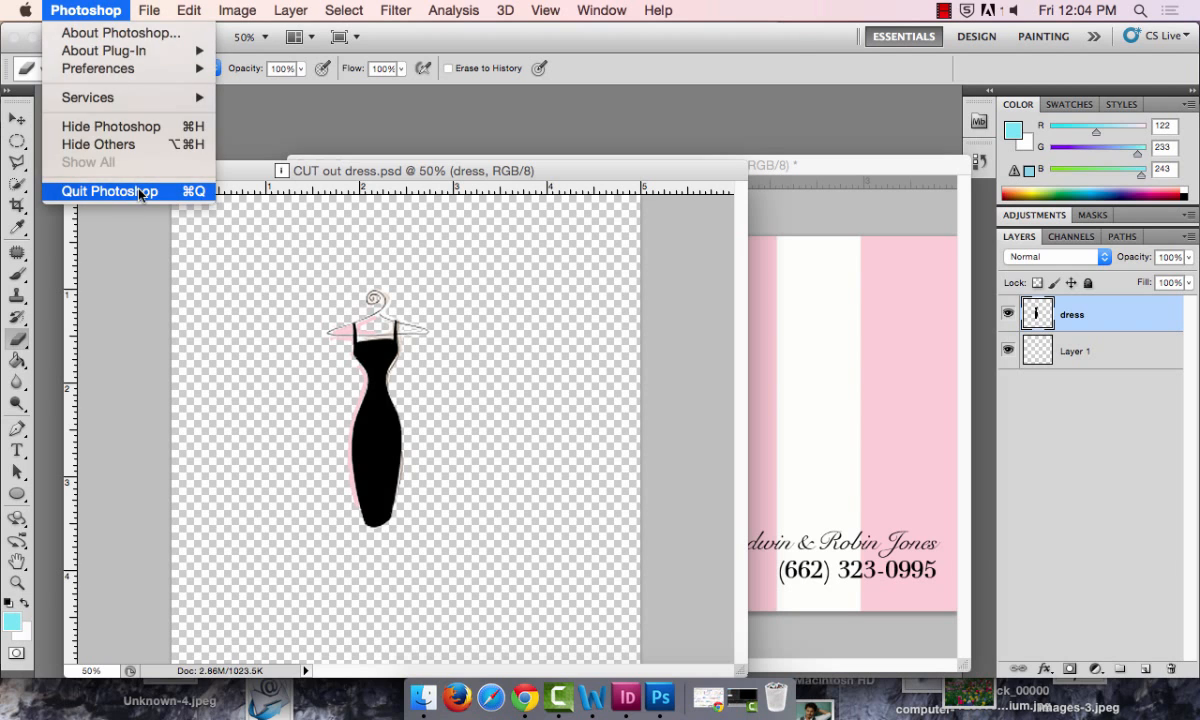
pyautogui.click(128, 191)
pyautogui.click(577, 272)
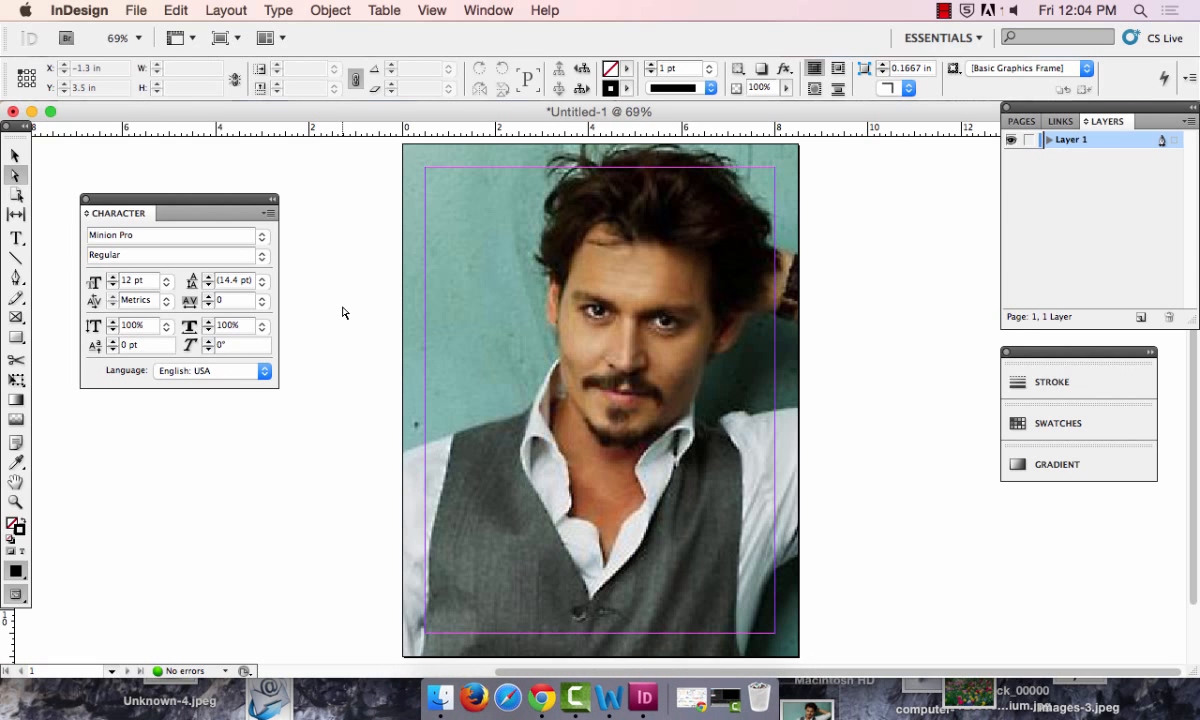
# - Place CUT out dress.psd with Show Import Options enabled, showing only the dress layer, on the pasteboard beside the page's right edge
pyautogui.press('super+d')
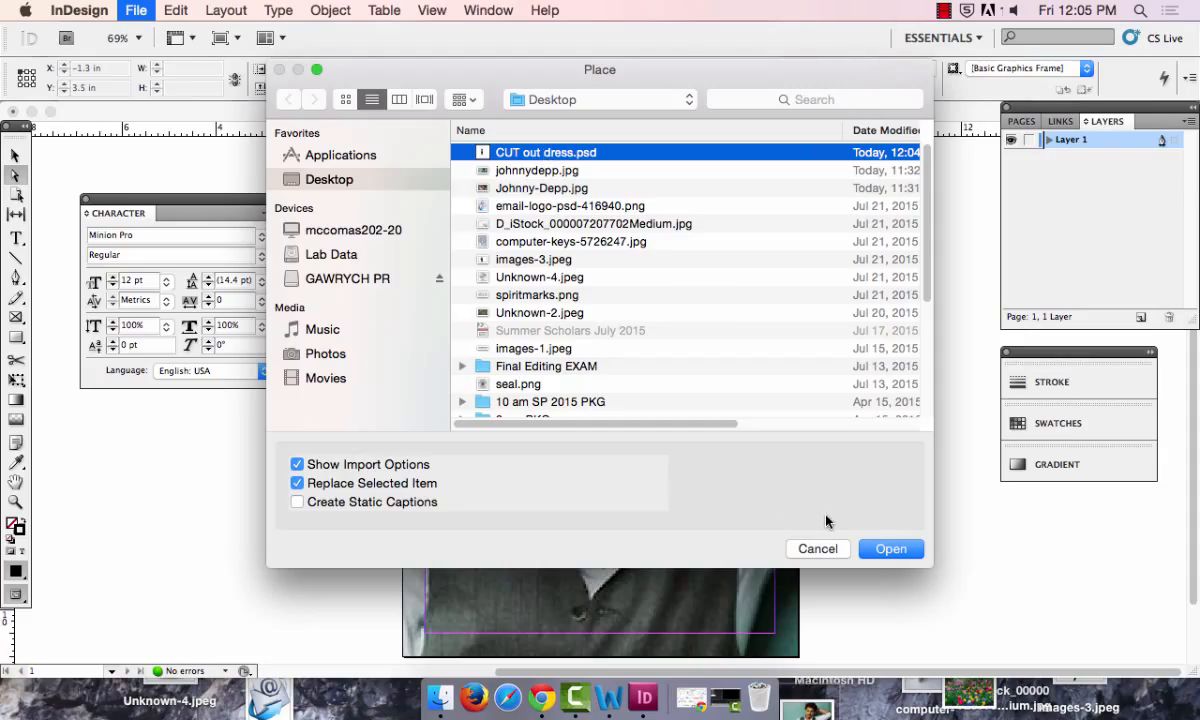
pyautogui.click(884, 550)
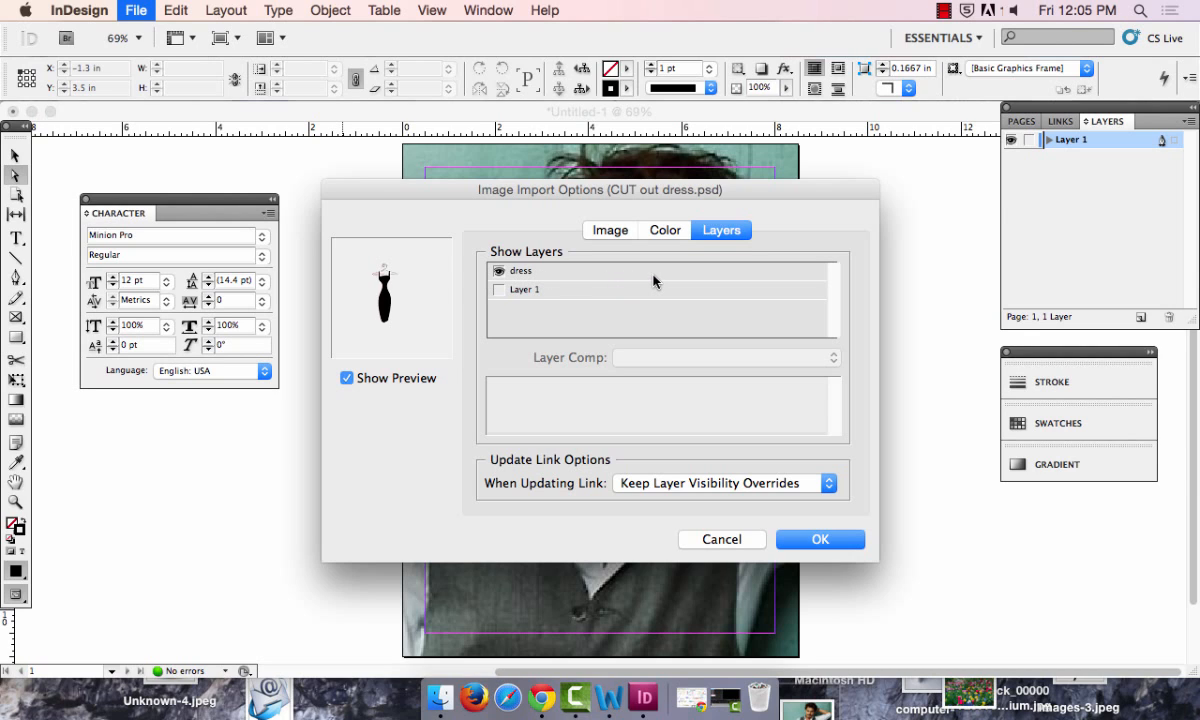
pyautogui.click(820, 539)
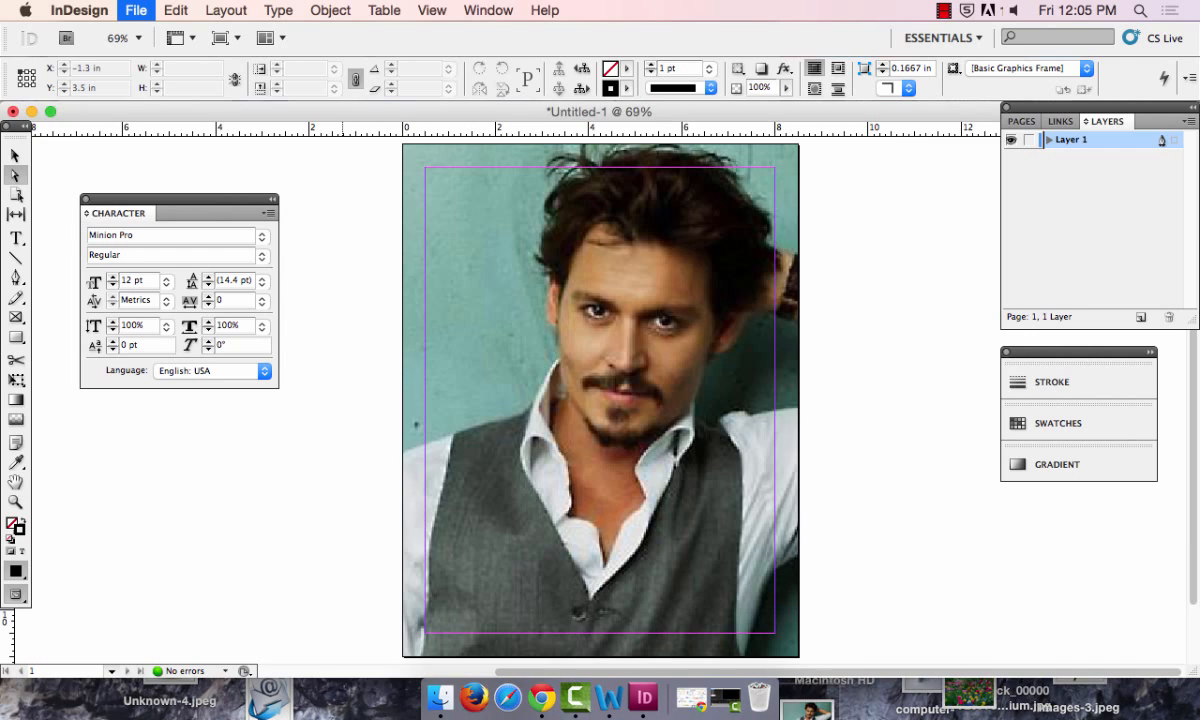
pyautogui.click(862, 328)
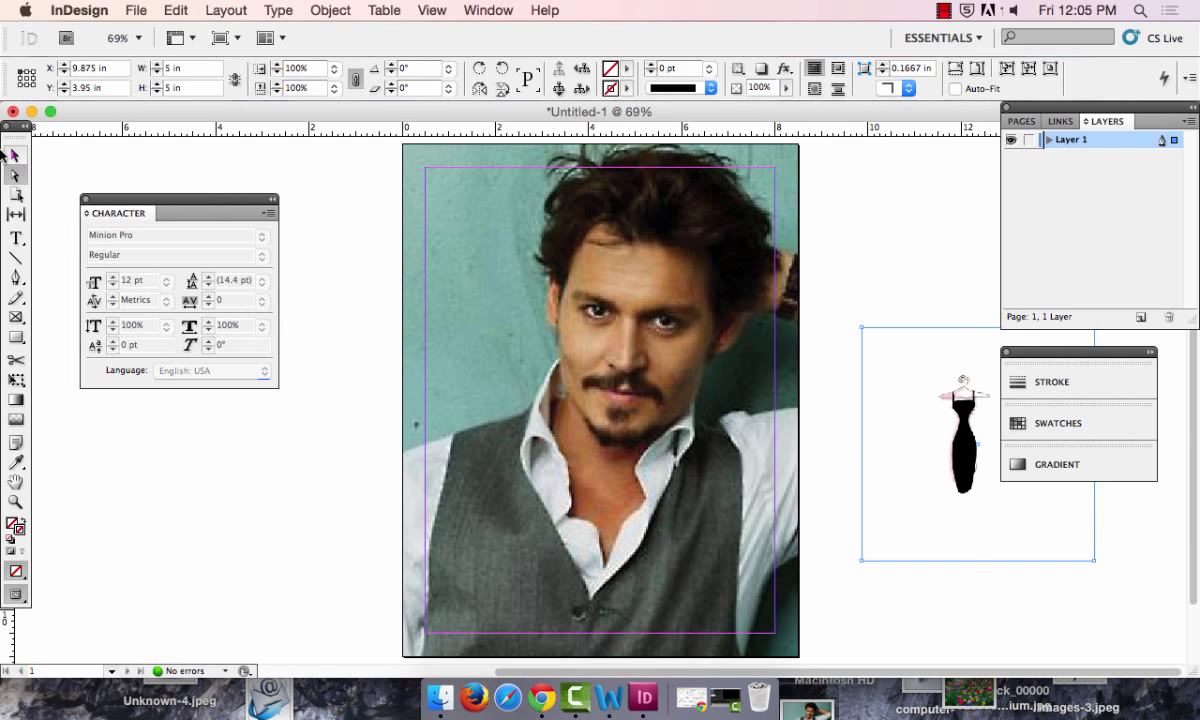
# - Move the placed dress over the photo's upper left area, with its frame at about X -0.75 in, Y 0.775 in, and deselect it
pyautogui.click(6, 154)
pyautogui.moveTo(941, 400); pyautogui.dragTo(446, 254)
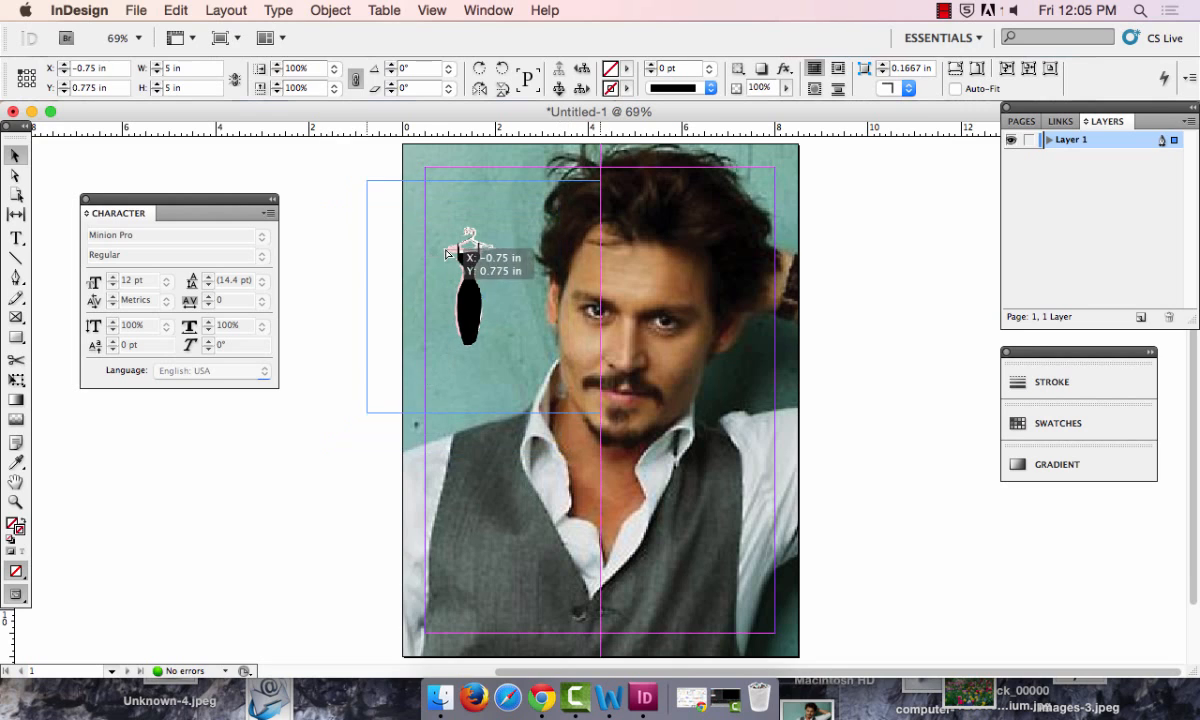
pyautogui.click(950, 544)
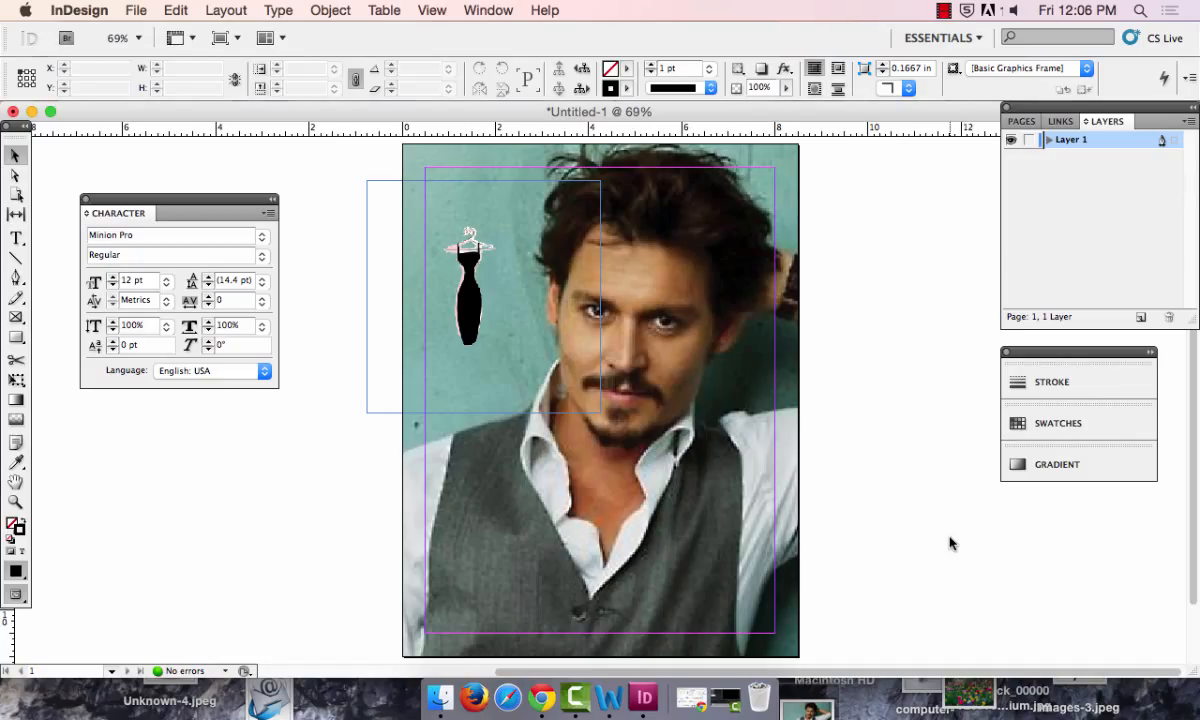
# - Check the Show Import Options setting for placing files, without placing anything
pyautogui.click(135, 10)
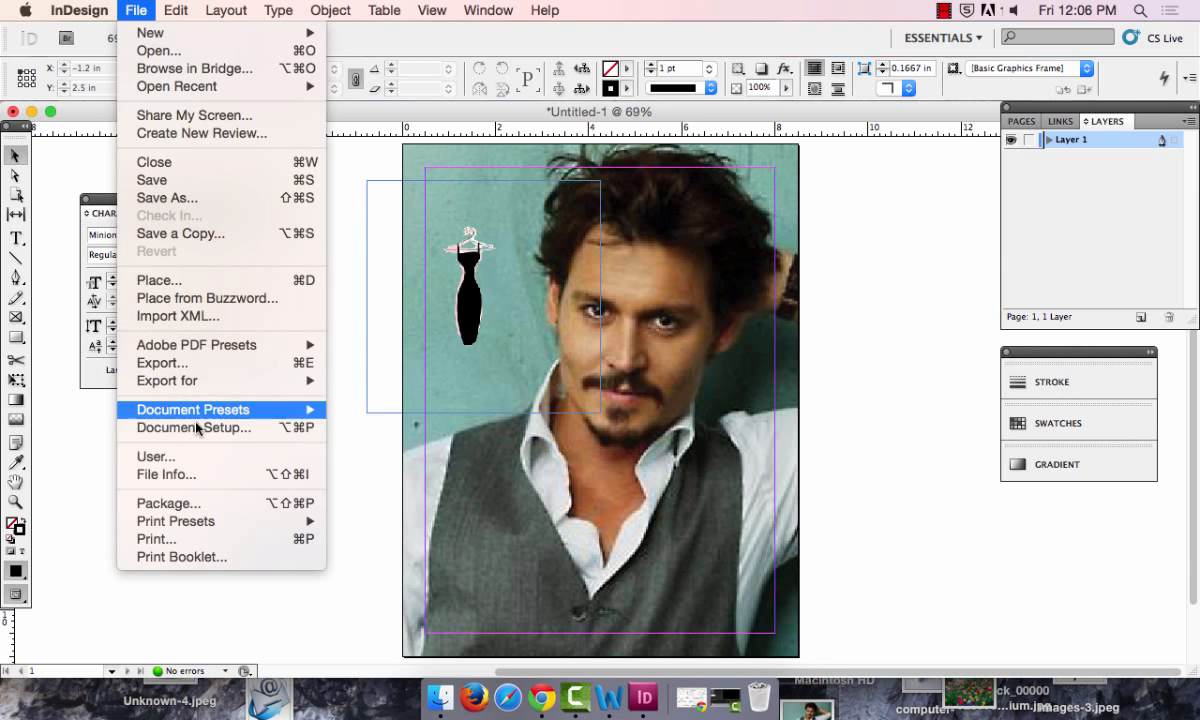
pyautogui.click(165, 280)
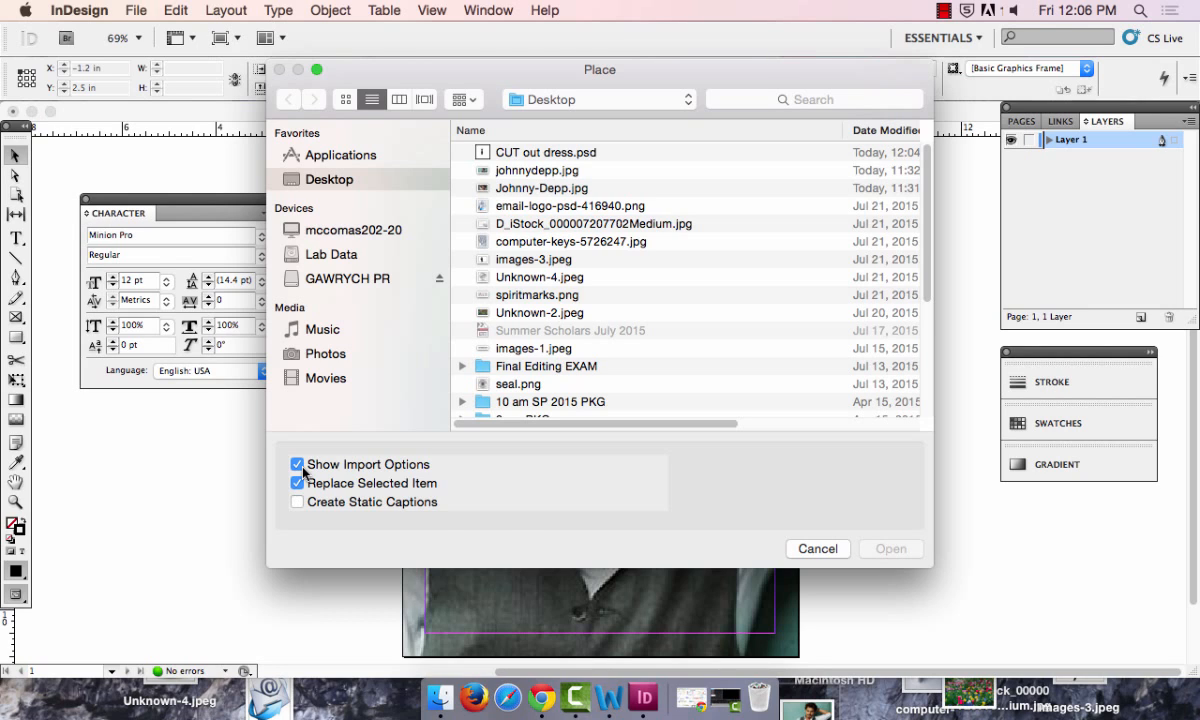
pyautogui.click(817, 549)
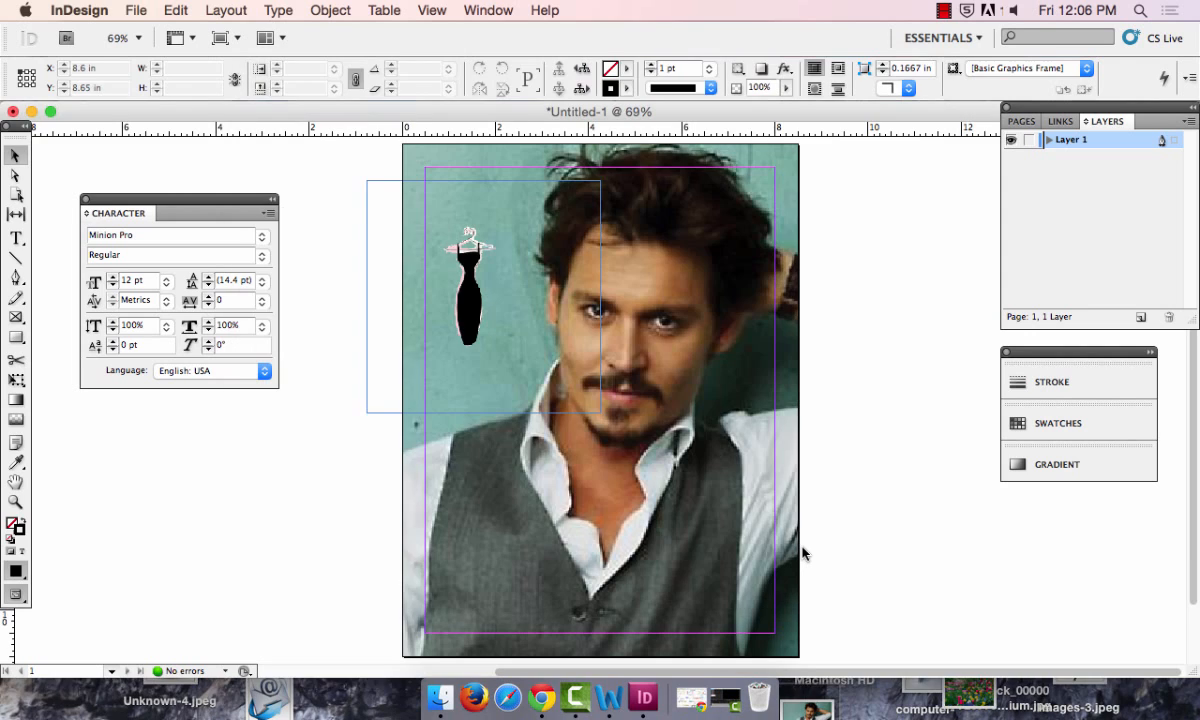